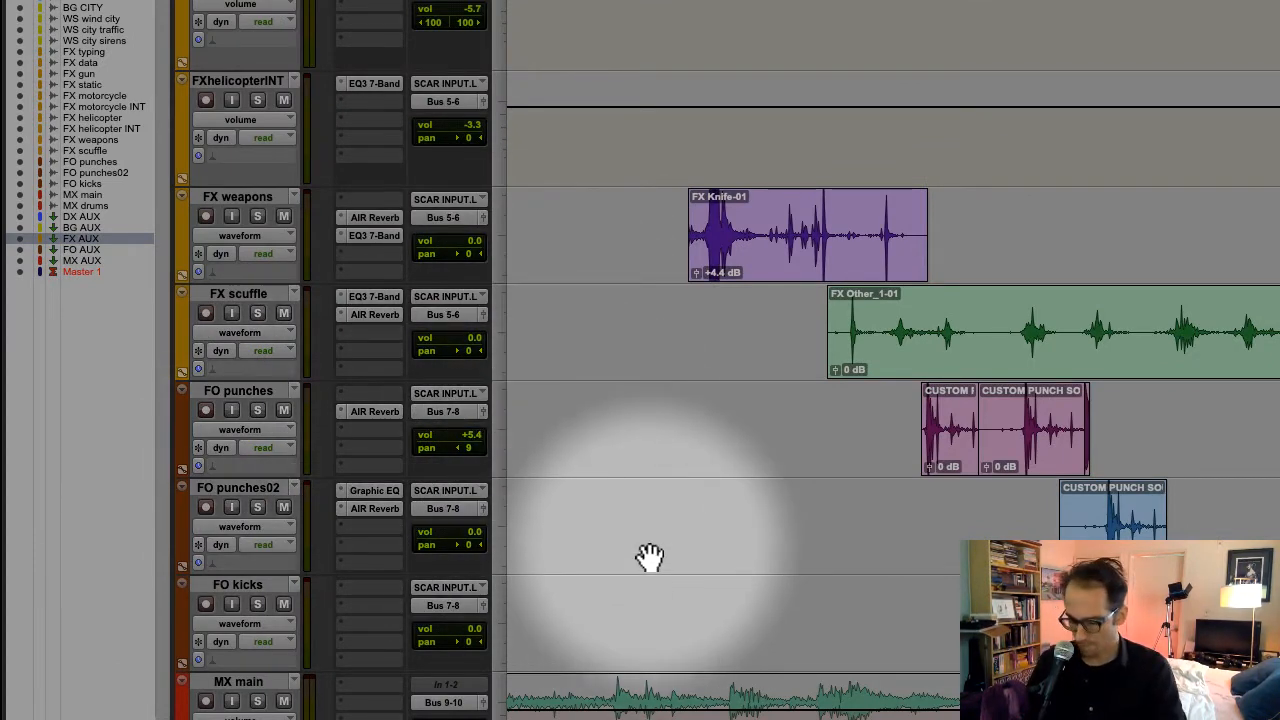
Show the Mix window and review the channel strips from the dialogue tracks through to the aux and master tracks.
scroll(603, 505, "down", 10)
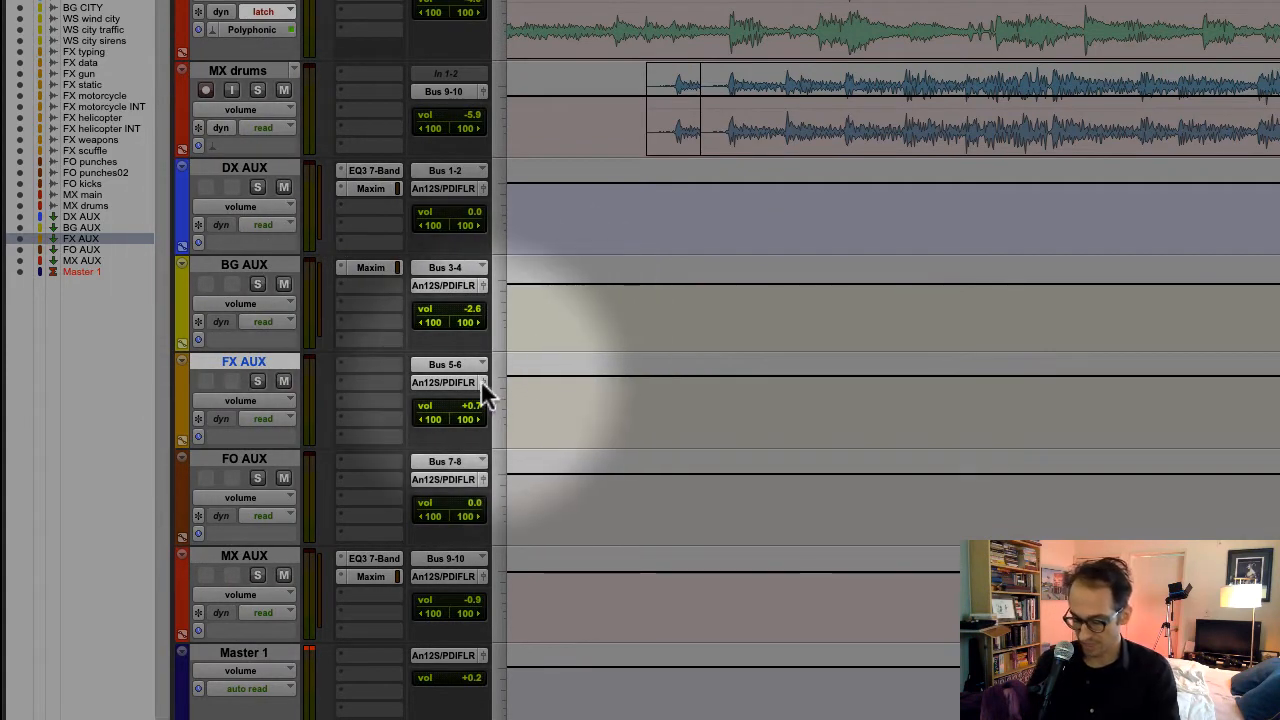
key("super+equal")
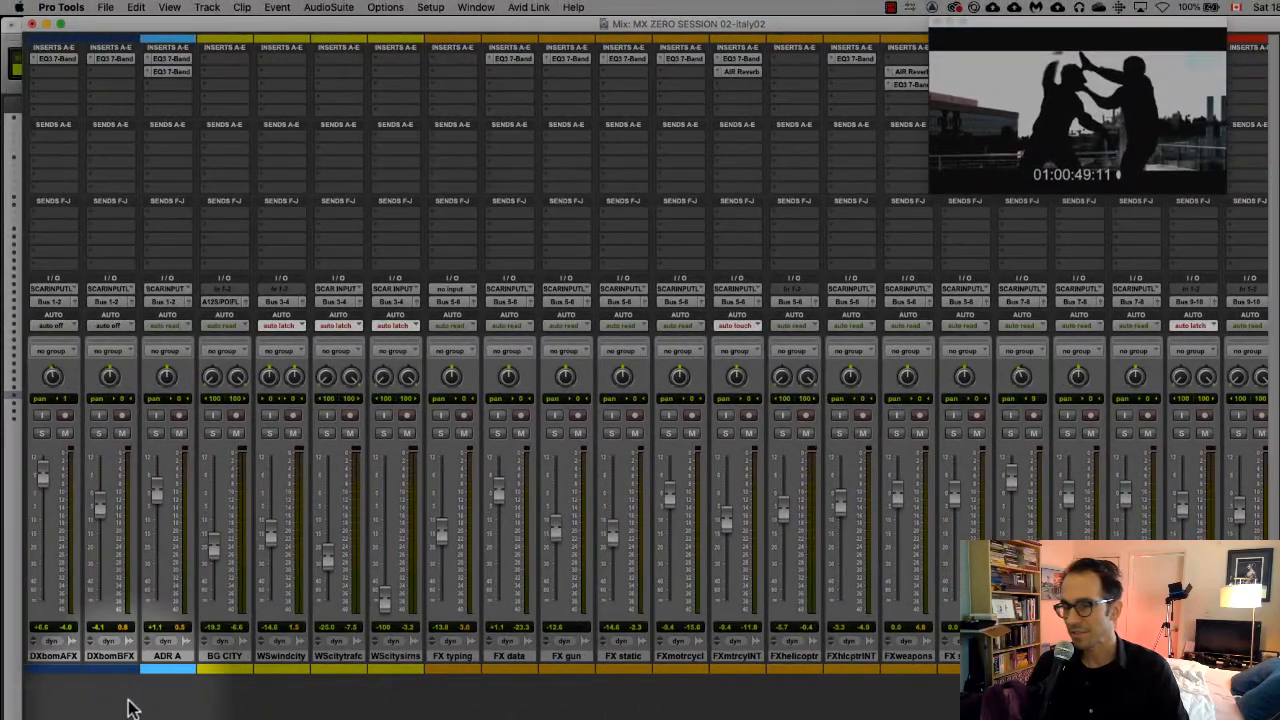
left_click(64, 662)
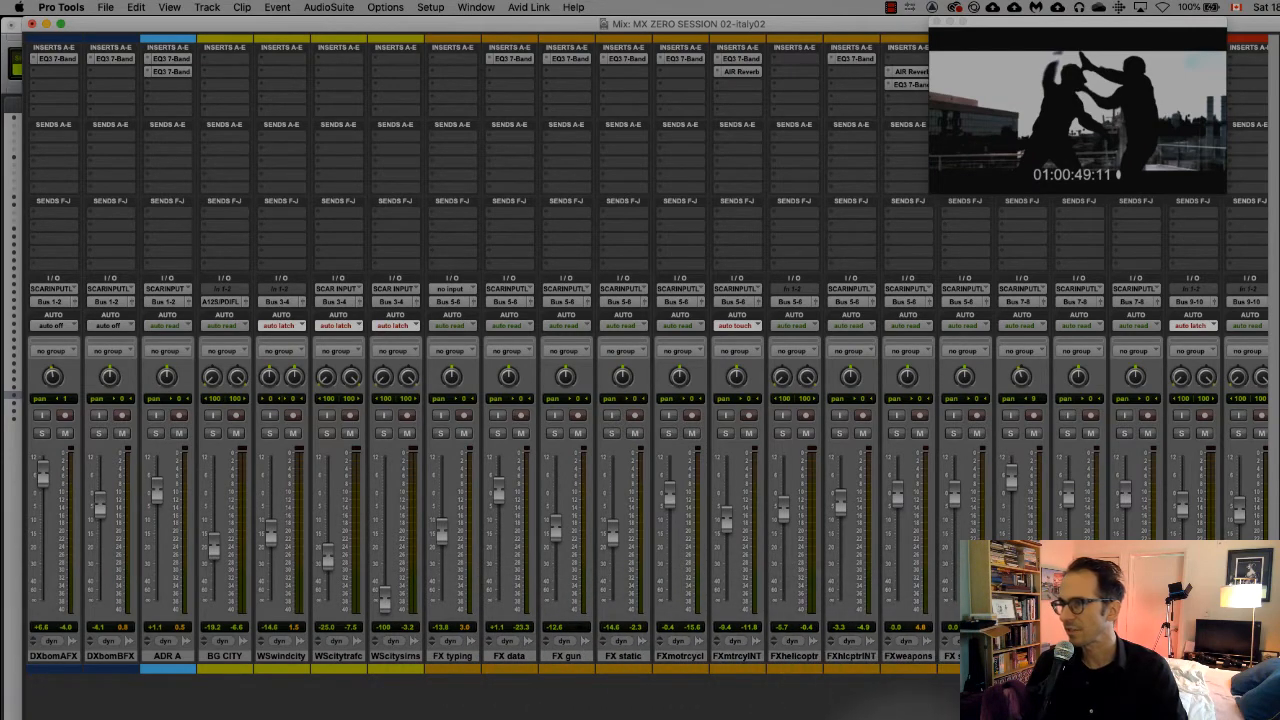
scroll(700, 682, "right", 8)
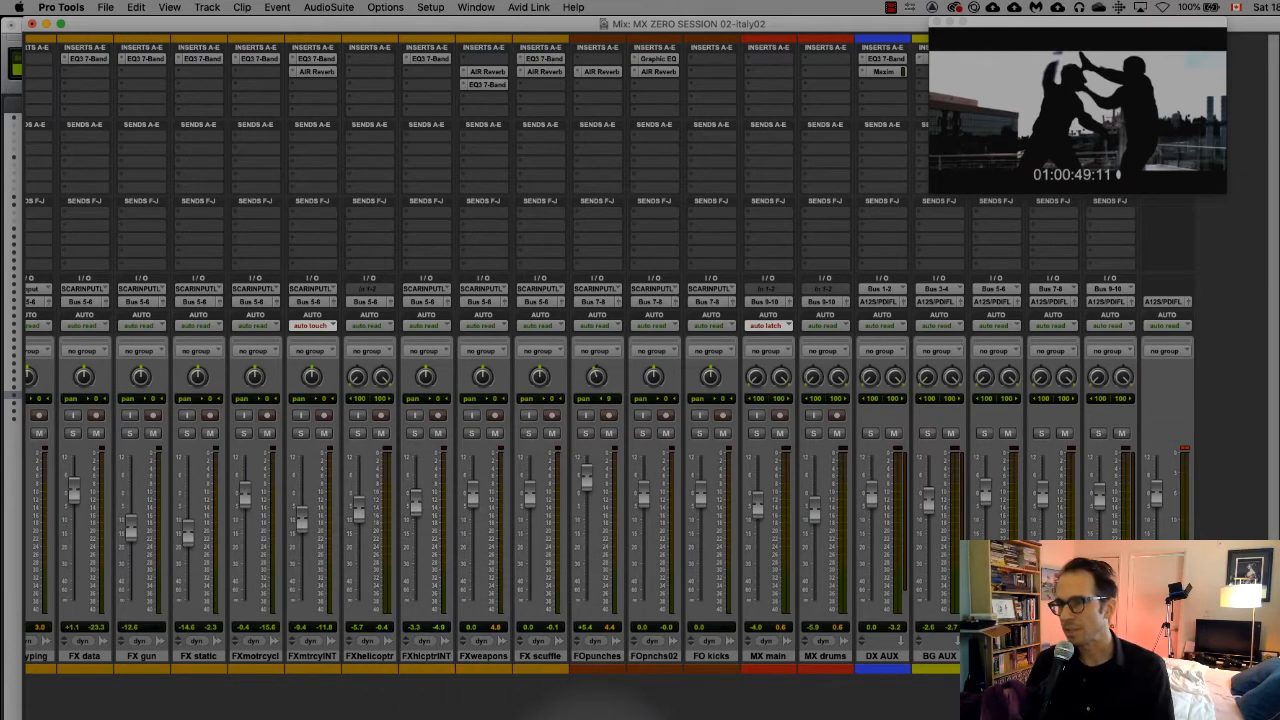
left_click_drag(603, 719, 270, 719)
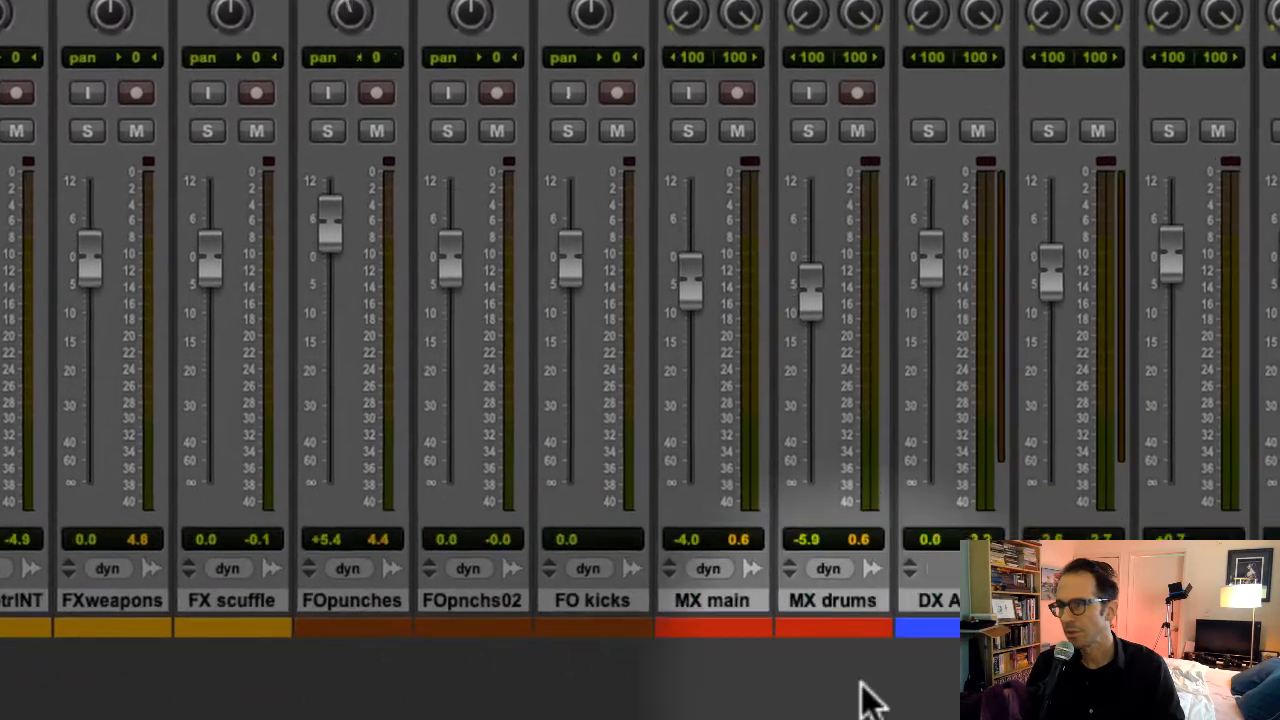
scroll(608, 300, "right", 10)
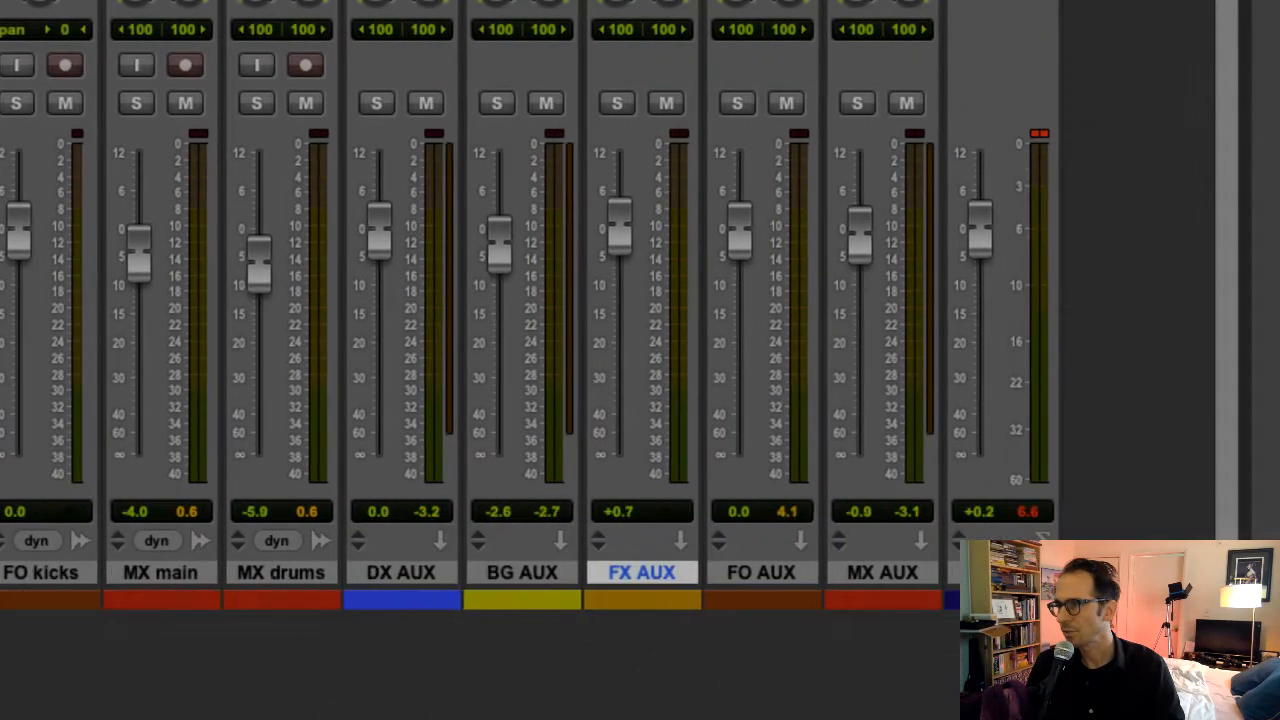
Select DX AUX, BG AUX, FX AUX, FO AUX and MX AUX in turn and compare them with their source tracks.
left_click(400, 573)
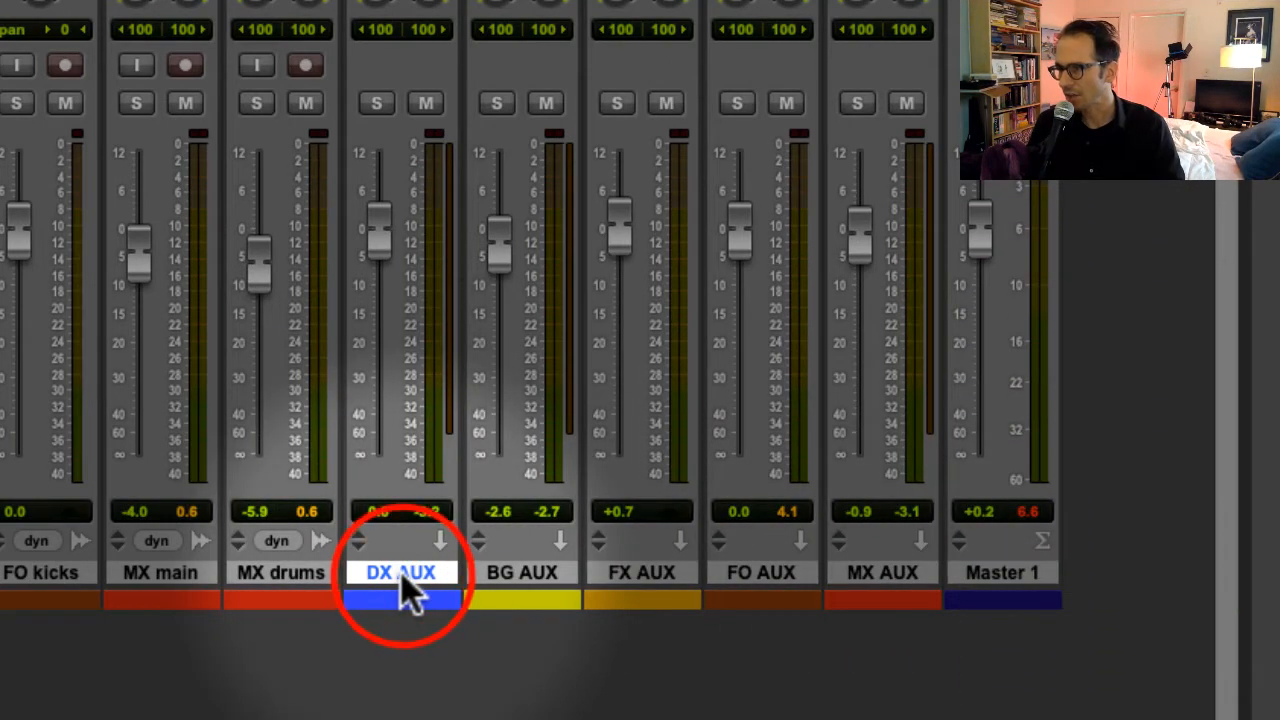
scroll(150, 700, "left", 10)
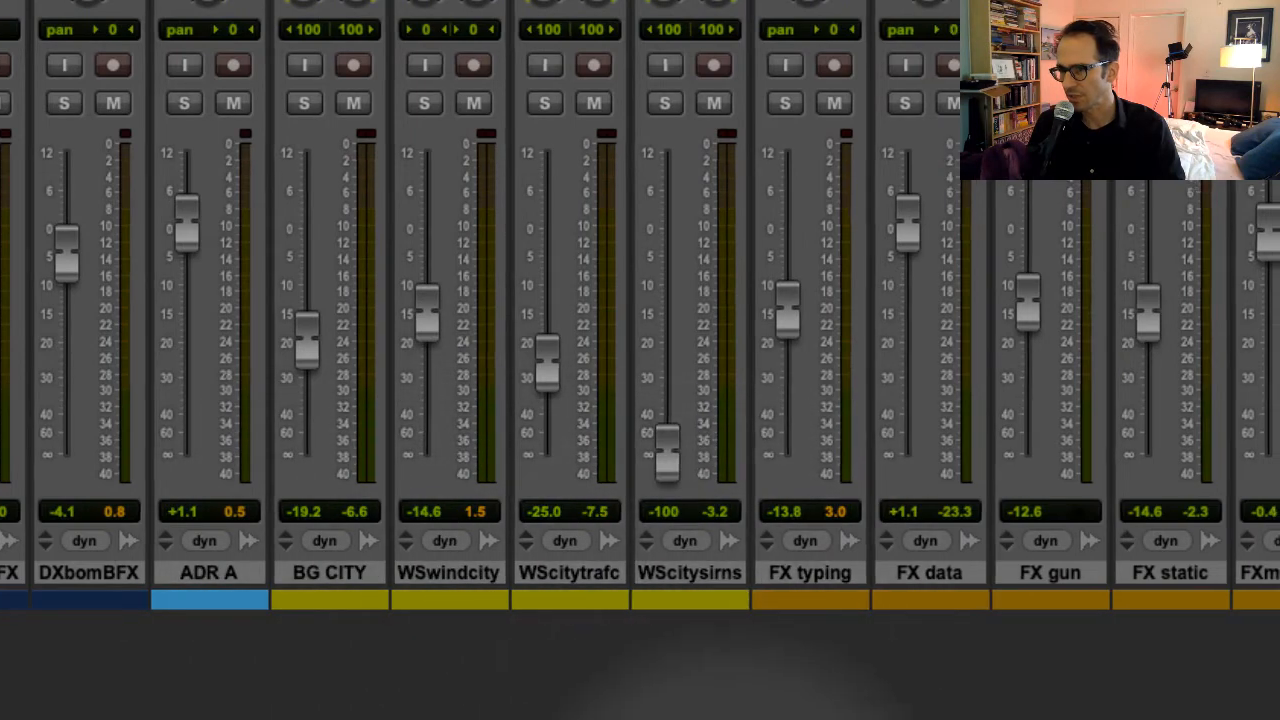
scroll(760, 620, "right", 10)
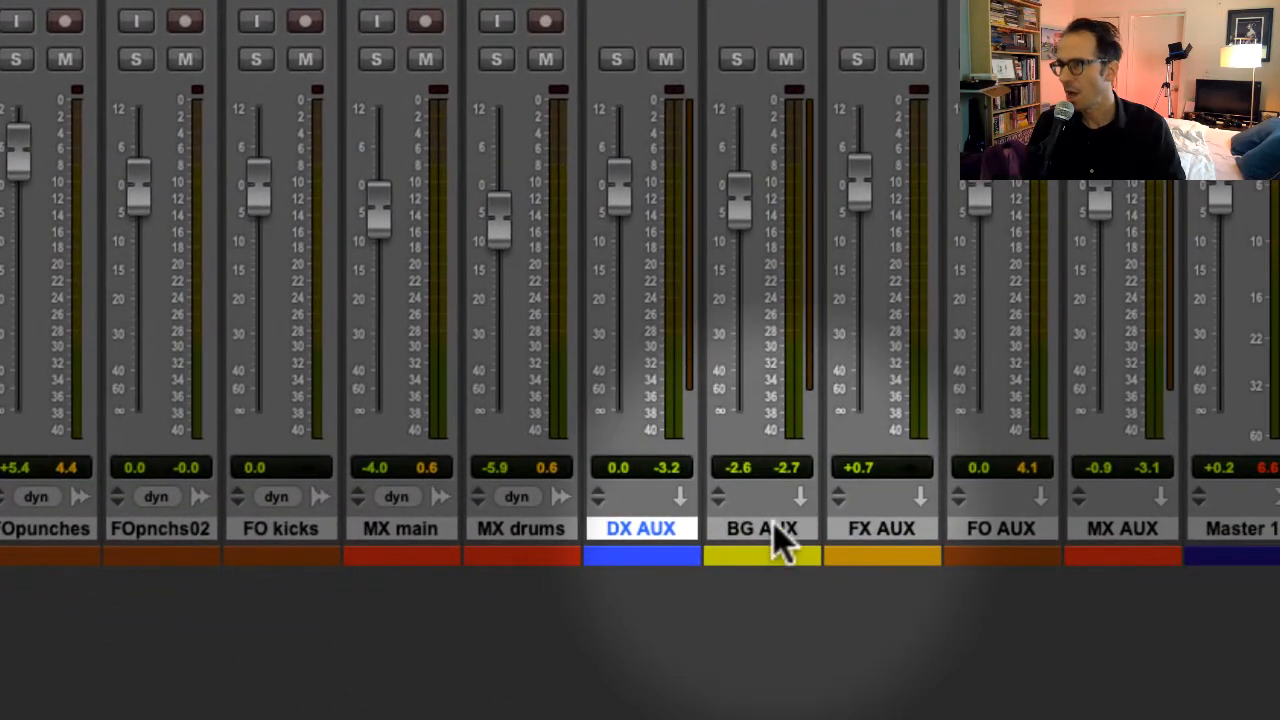
left_click(772, 529)
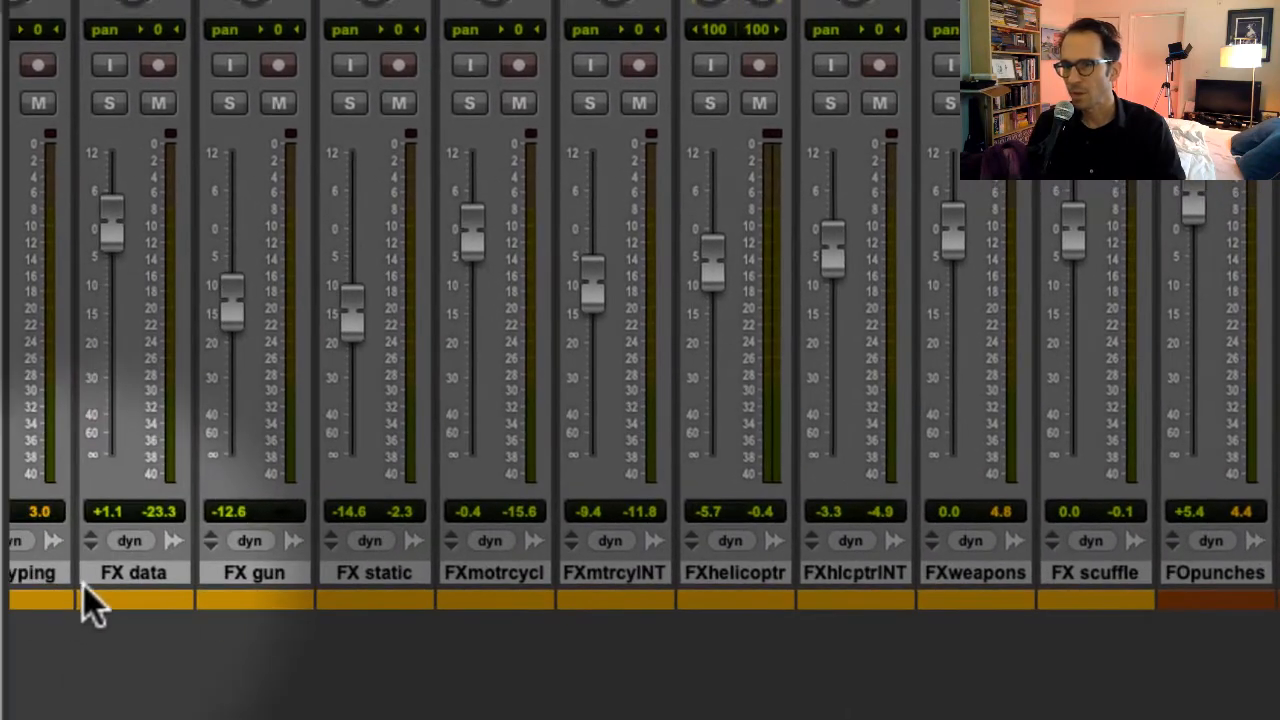
scroll(848, 585, "right", 10)
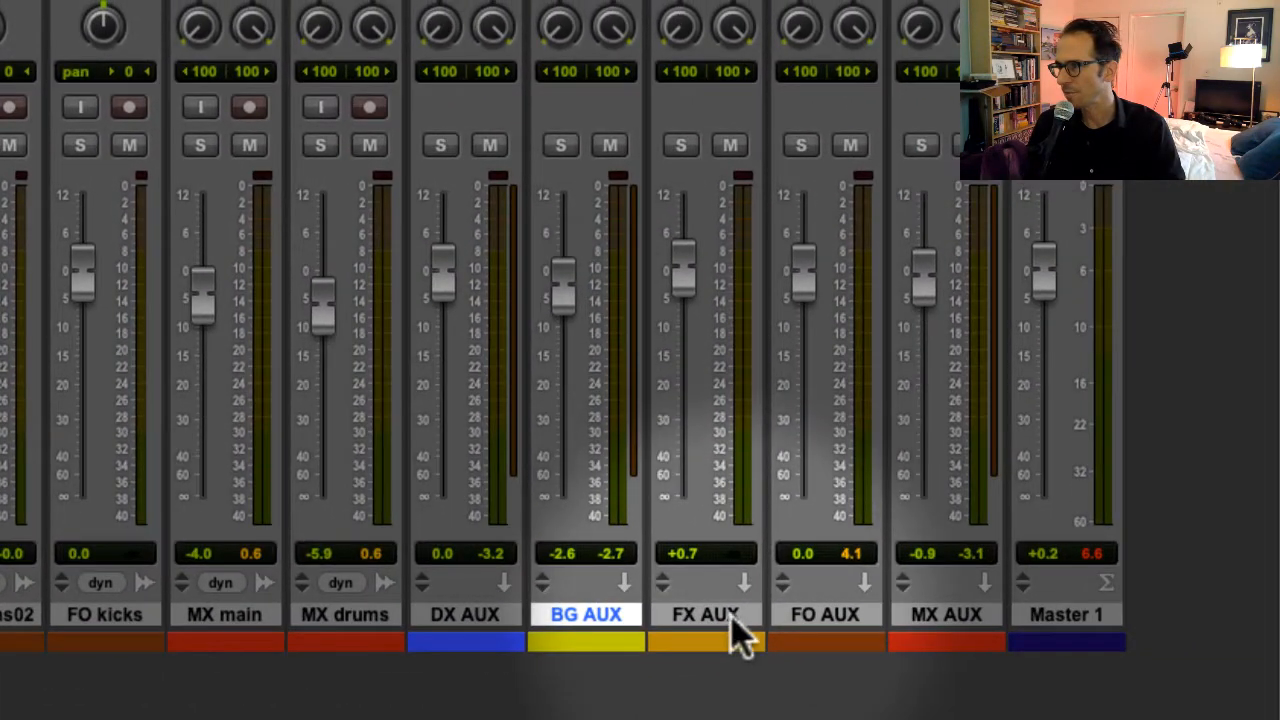
left_click(729, 612)
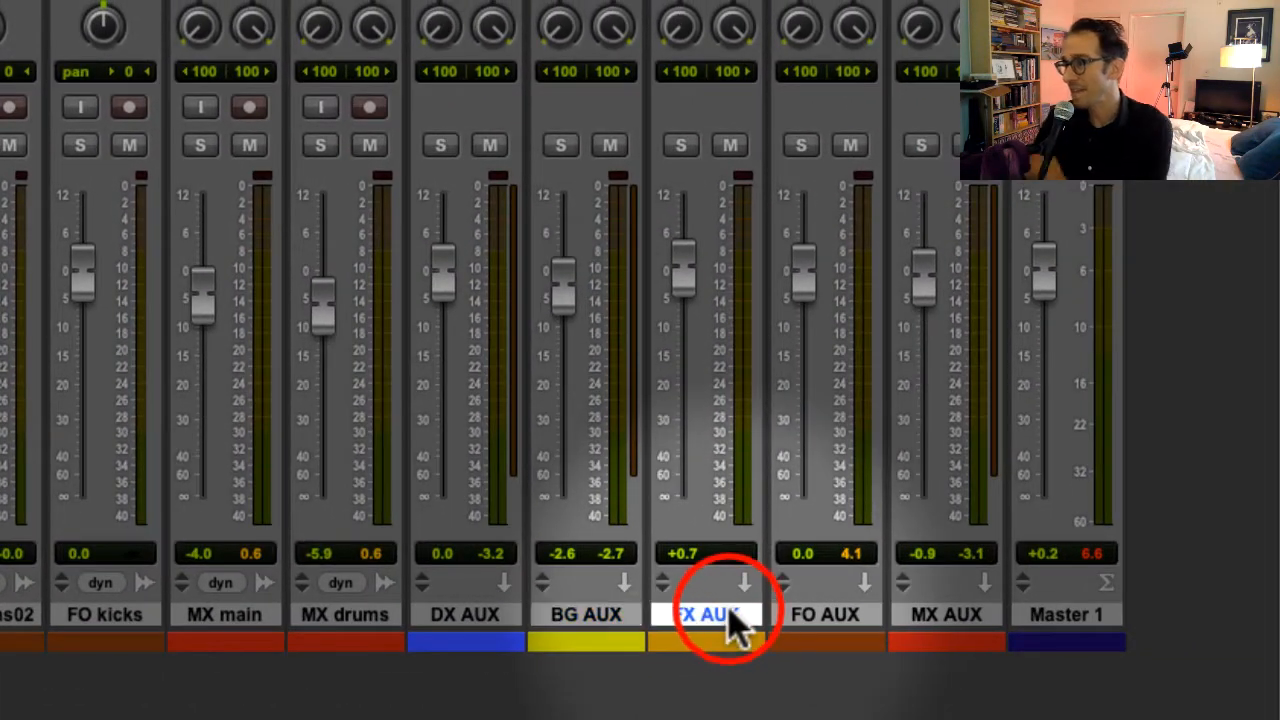
left_click(853, 612)
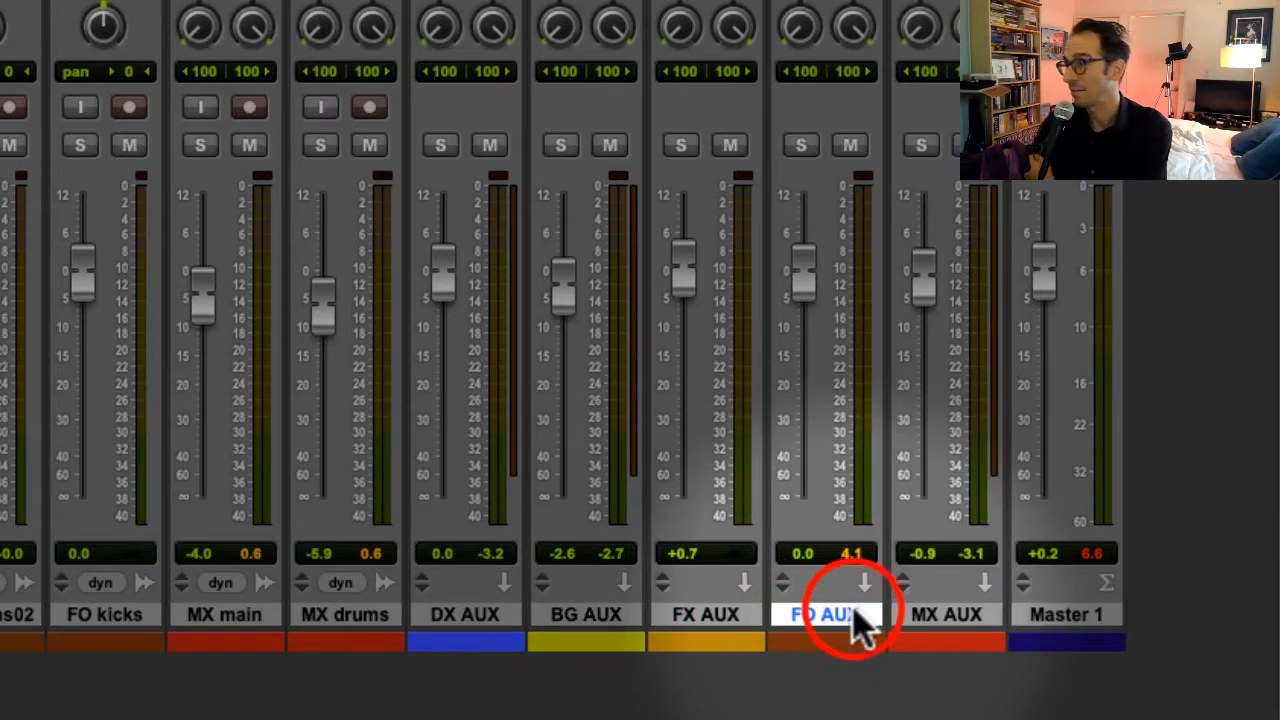
left_click(940, 617)
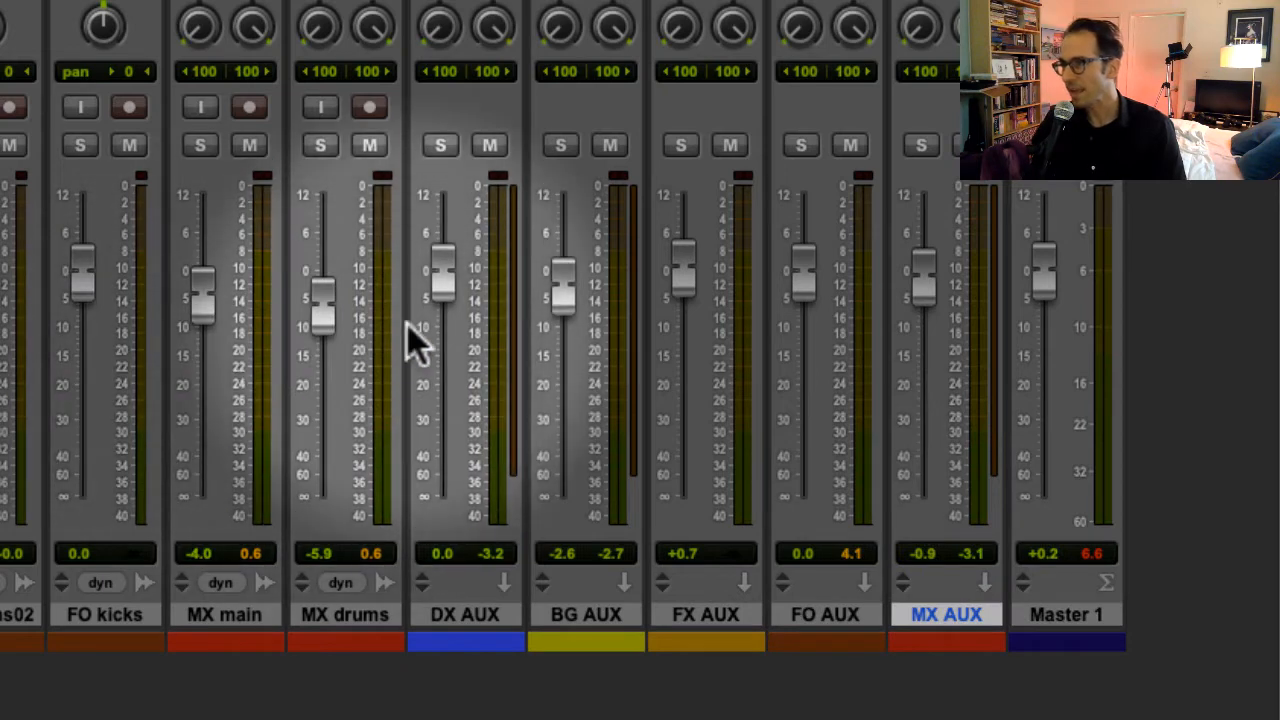
Set the aux track levels to -0.6 for DX AUX, +8.2 for MX AUX, -12.6 for BG AUX and -9.7 for FX AUX.
mouse_move(441, 271)
left_mouse_down()
mouse_move(437, 457)
mouse_move(440, 296)
left_mouse_up()
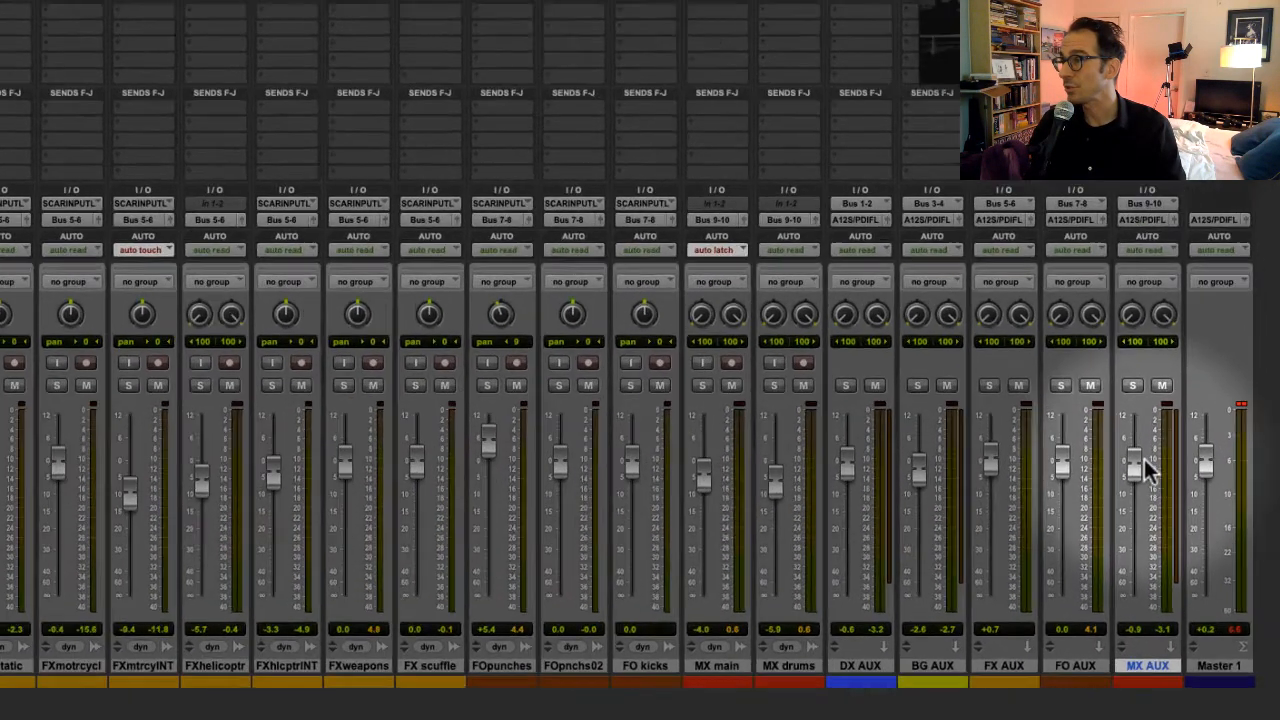
left_click_drag(1168, 497, 1173, 625)
left_click_drag(817, 540, 791, 149)
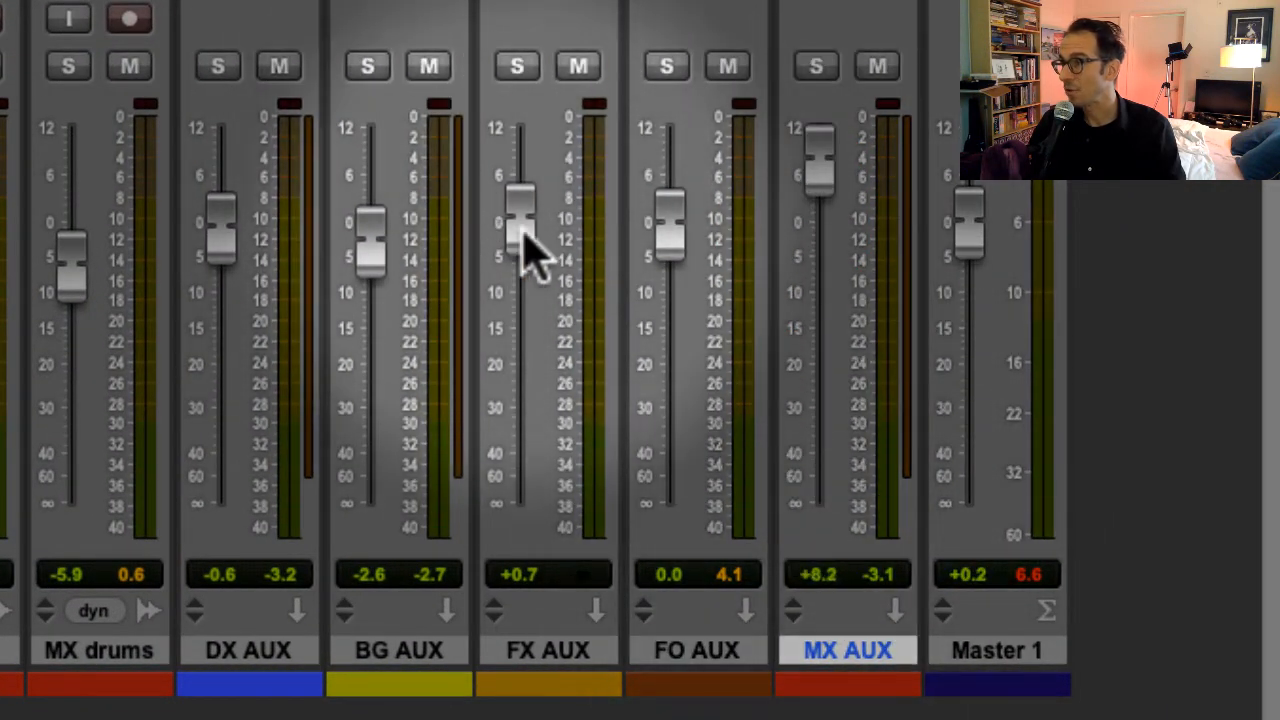
left_click_drag(510, 218, 530, 320)
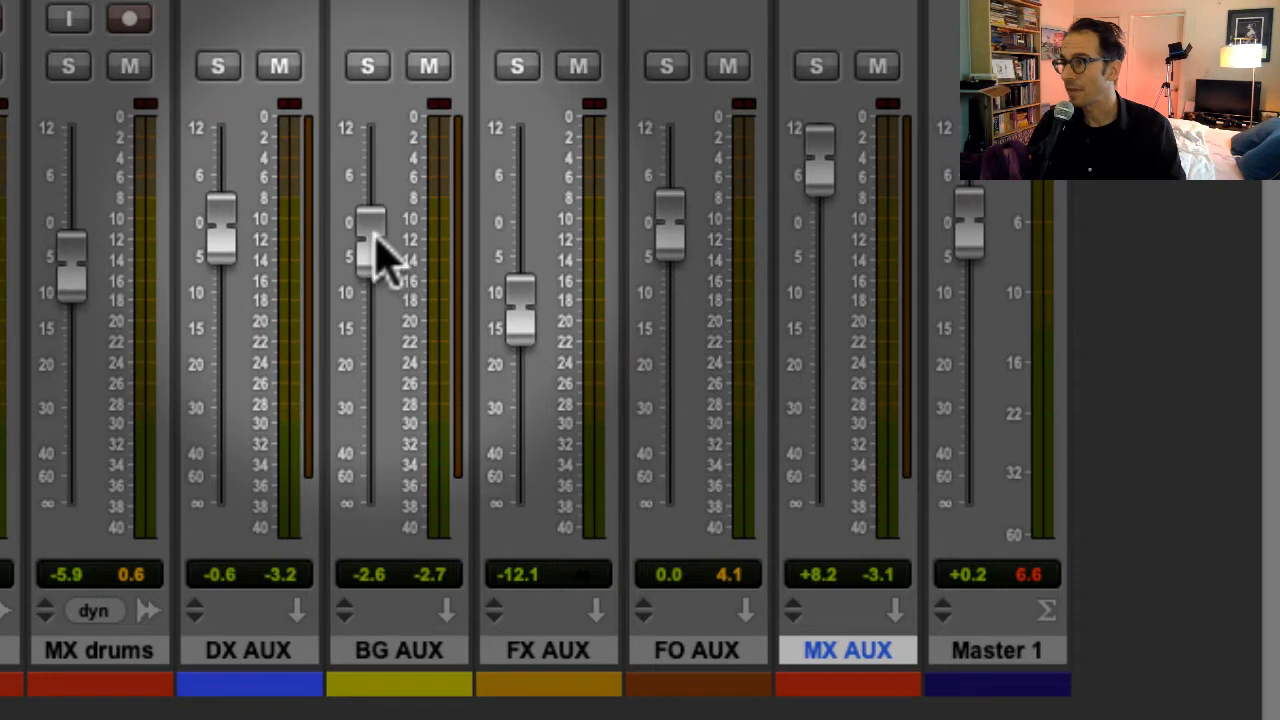
left_click_drag(377, 239, 380, 307)
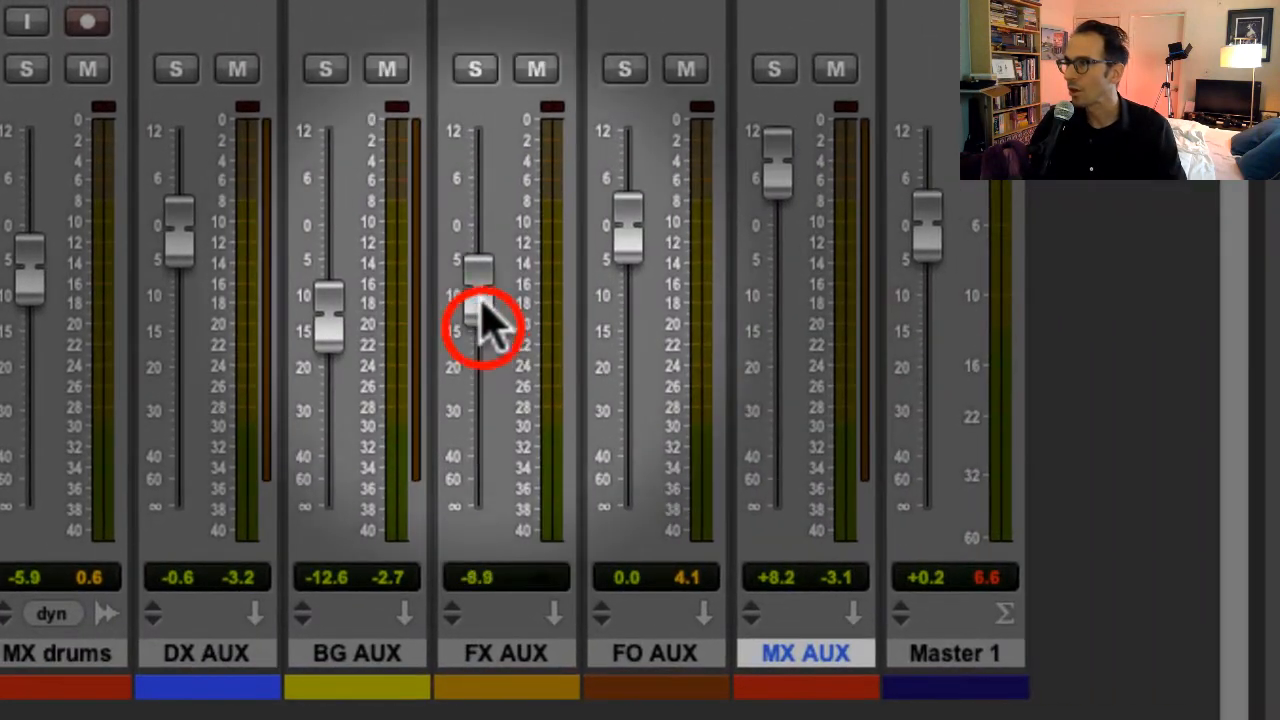
left_click_drag(474, 297, 492, 330)
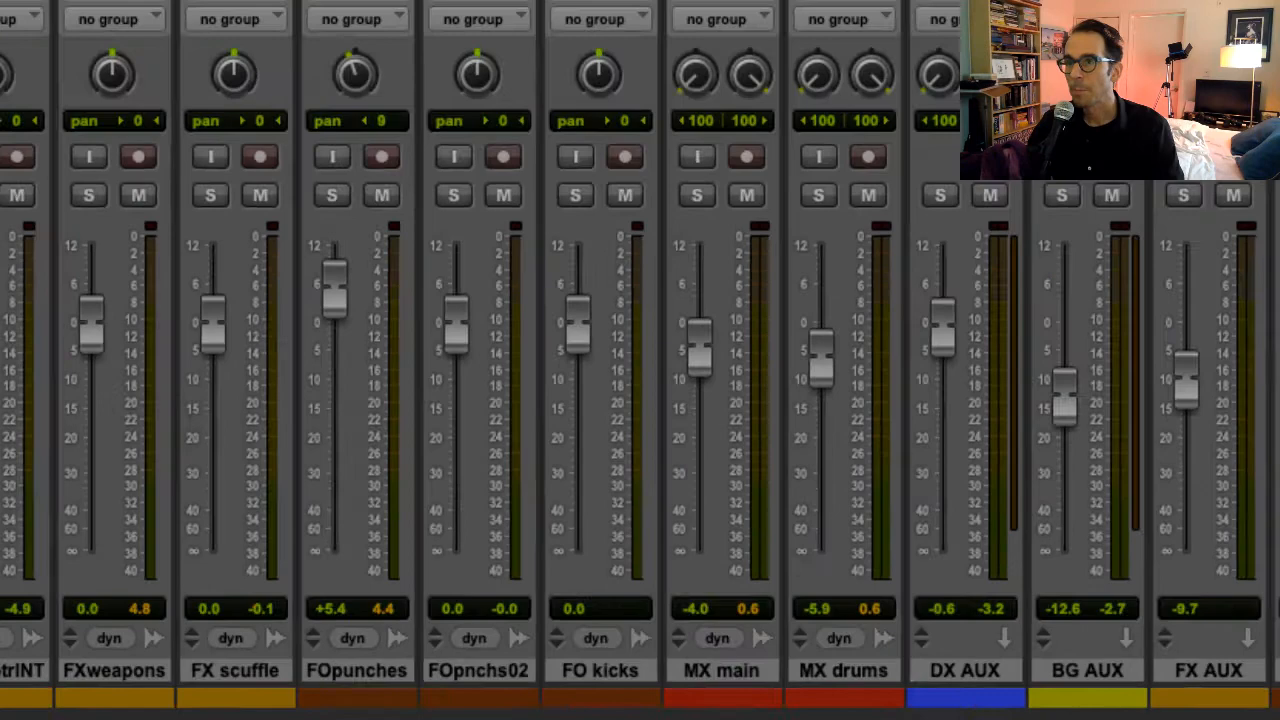
Inspect the available output buses for the FX motorcycle track and the first DX boom track without changing their routing.
left_click(435, 55)
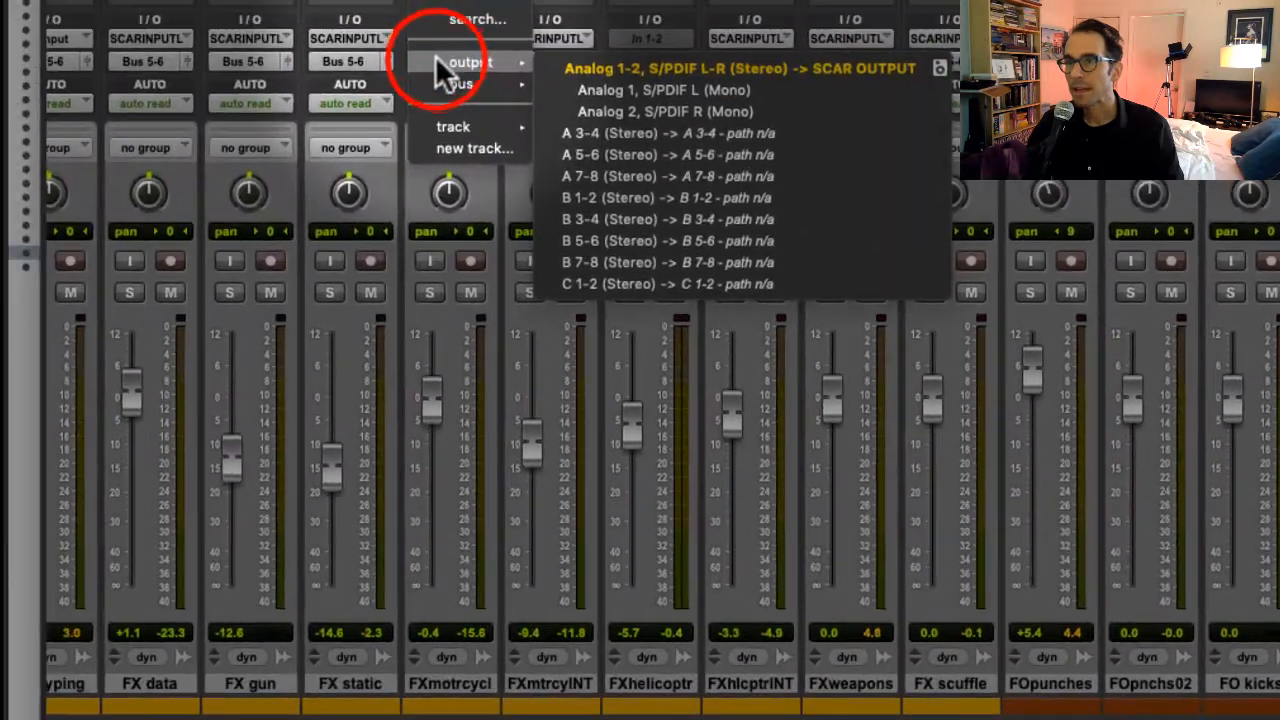
mouse_move(444, 82)
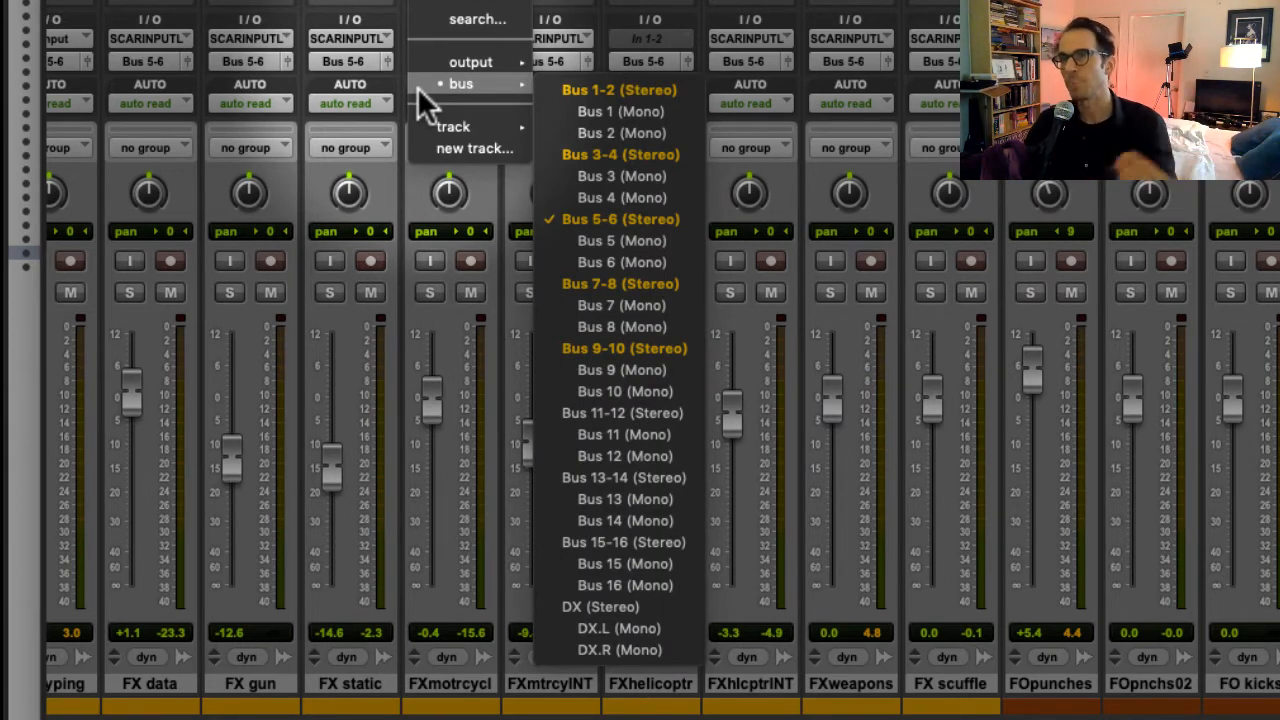
left_click(629, 718)
scroll(629, 718, "left", 10)
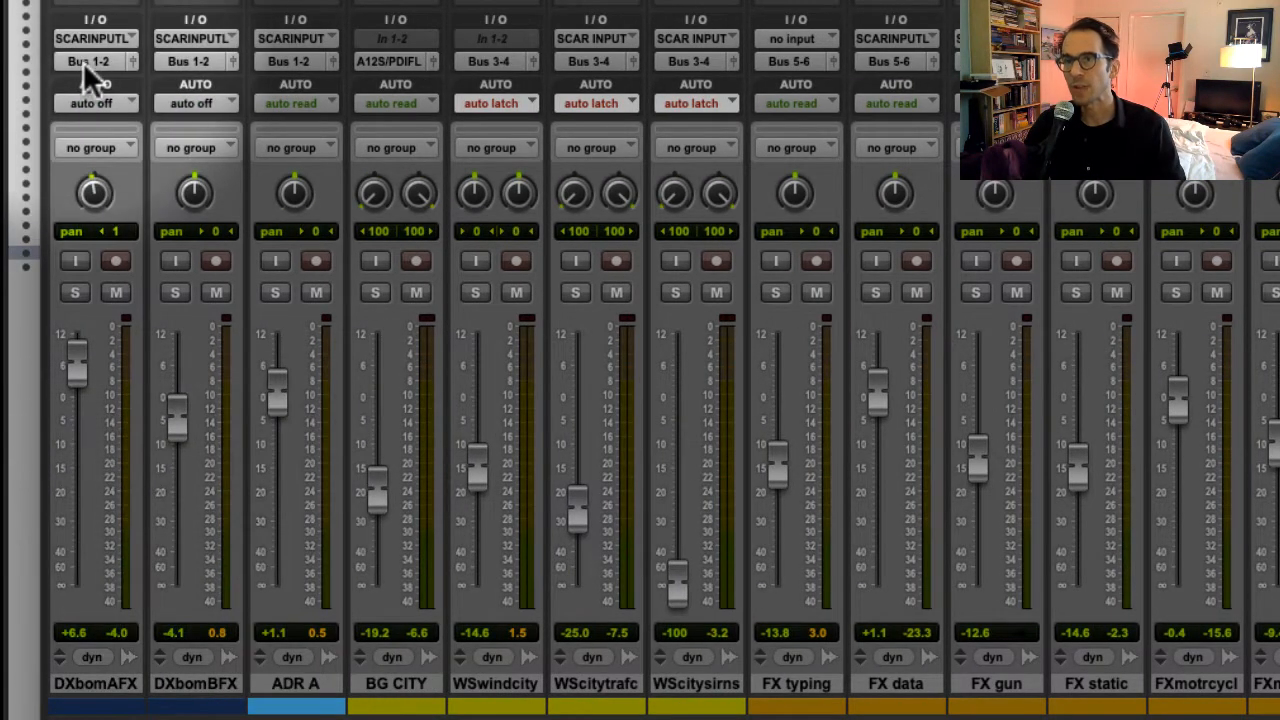
left_click(83, 62)
mouse_move(93, 82)
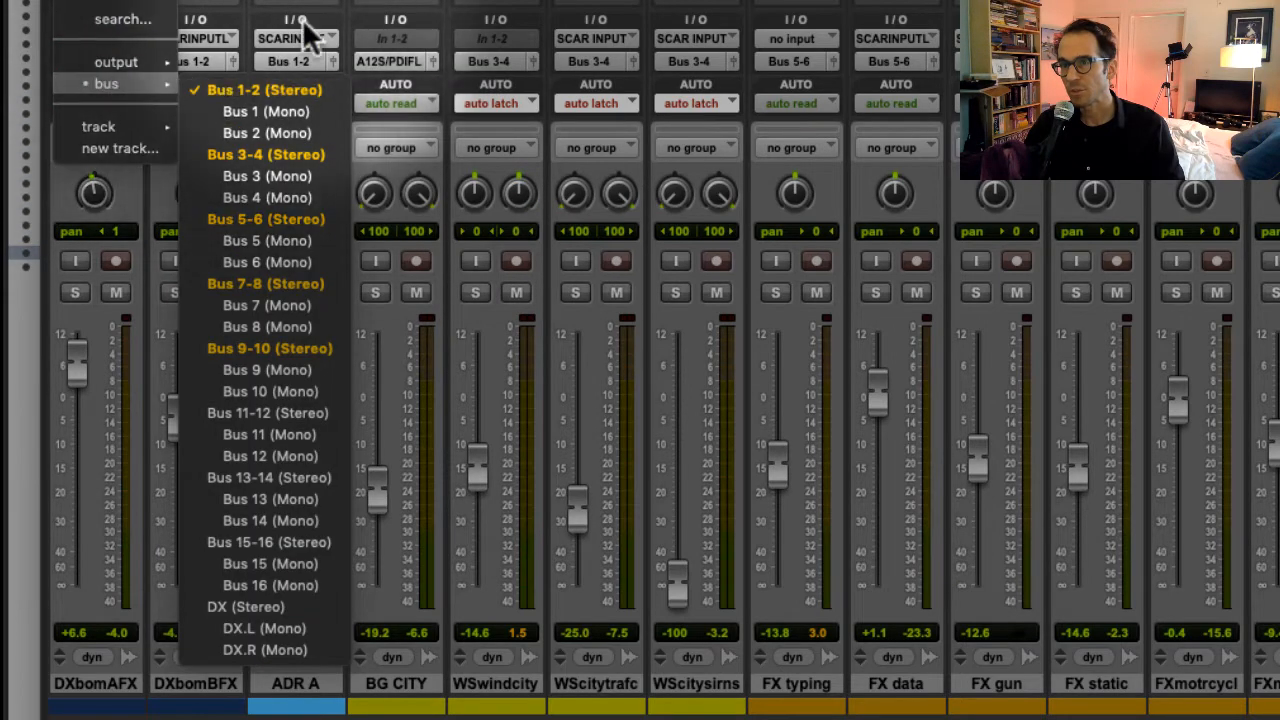
left_click(288, 80)
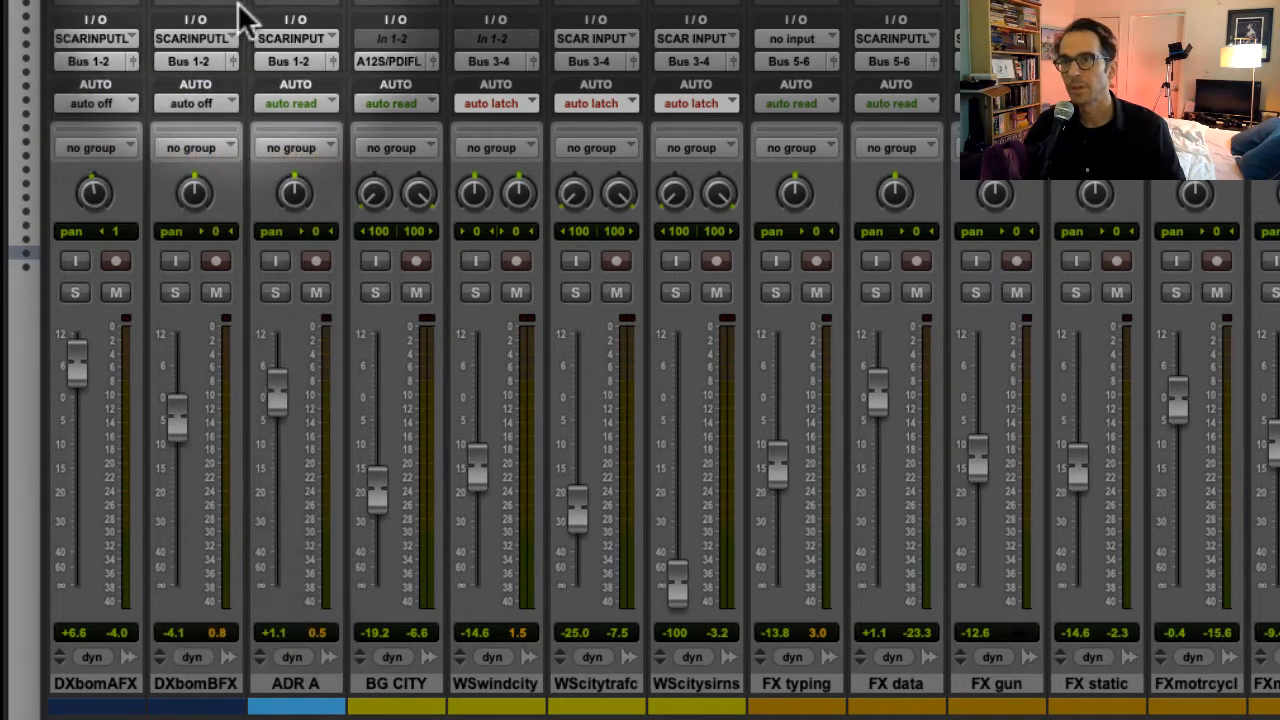
Route the output of the BG CITY track to Bus 3-4 (Stereo).
left_click(413, 62)
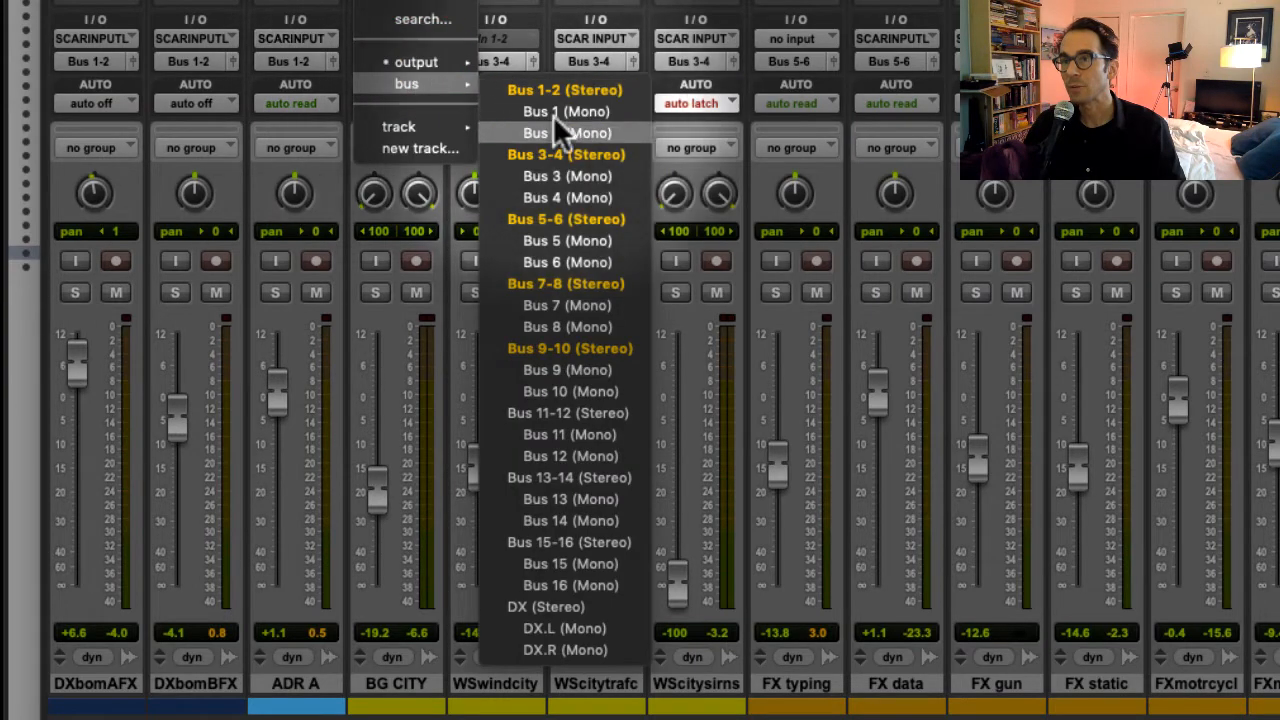
left_click(583, 153)
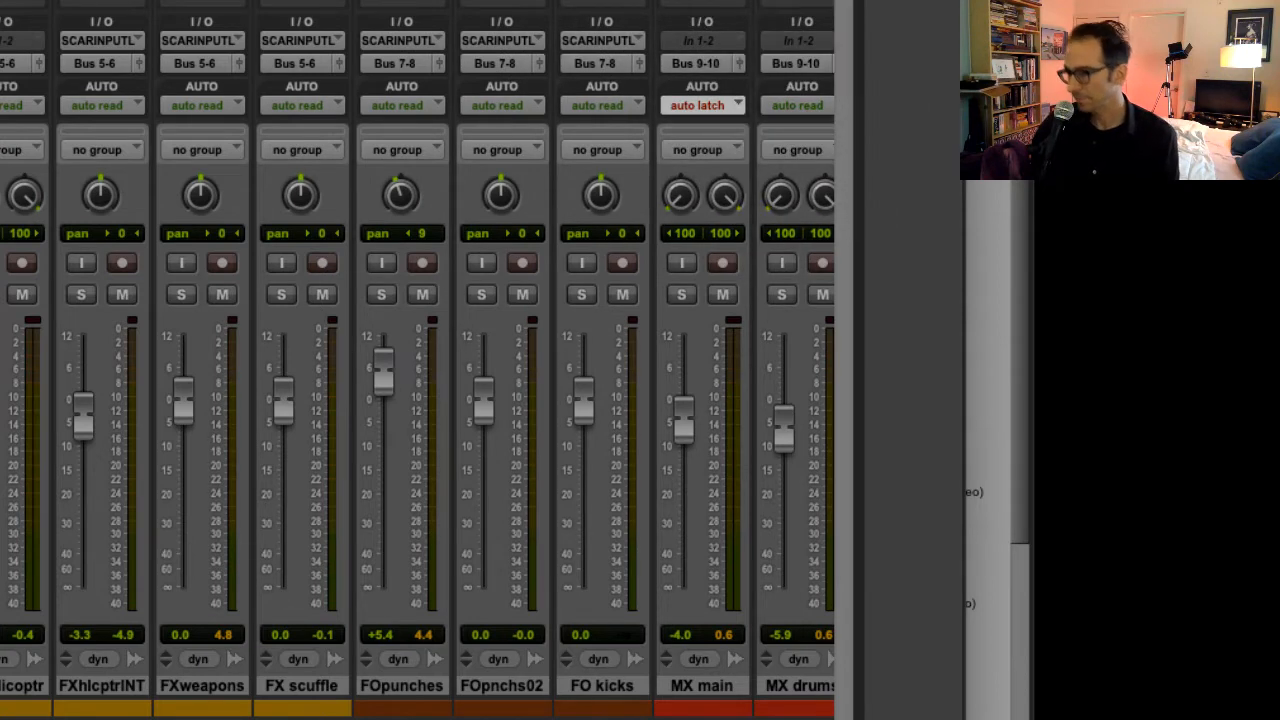
Set the aux levels to +0.4 for DX, -7.3 for BG, -9.9 for FX, -2.7 for FO and +4.5 for MX.
scroll(417, 400, "right", 8)
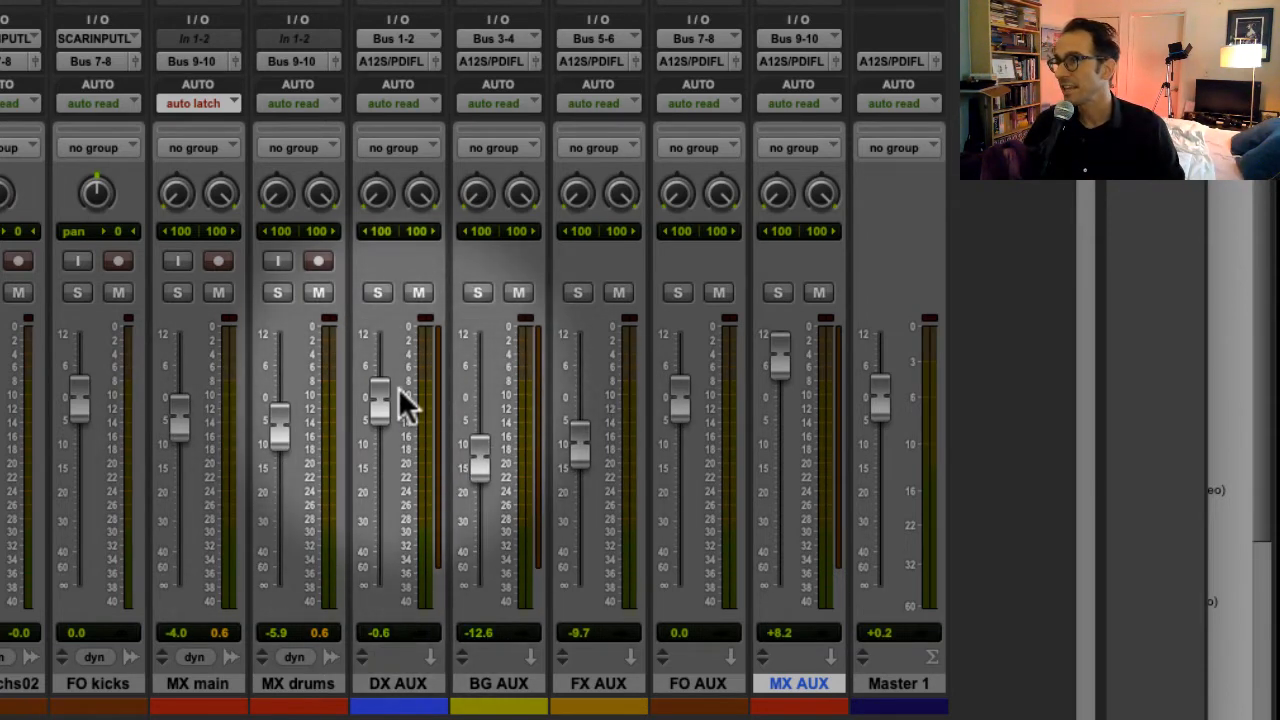
mouse_move(376, 402)
left_mouse_down()
mouse_move(366, 506)
mouse_move(389, 400)
left_mouse_up()
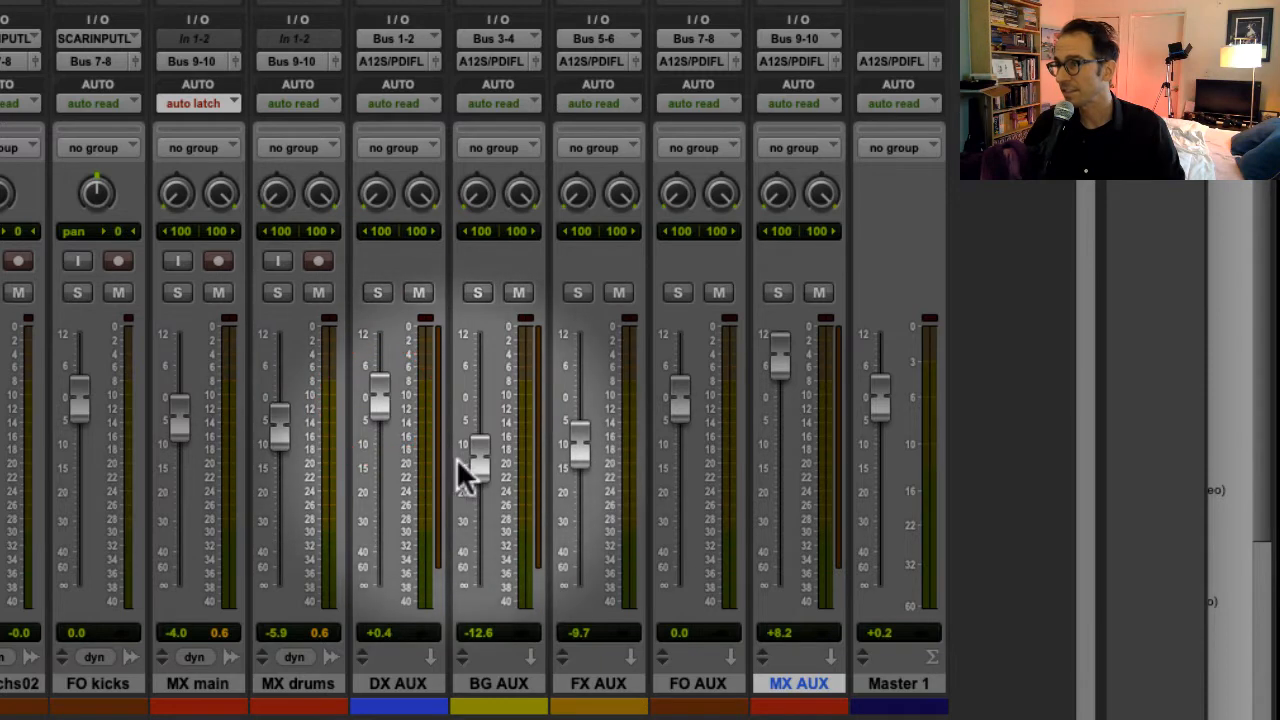
left_click_drag(474, 452, 475, 425)
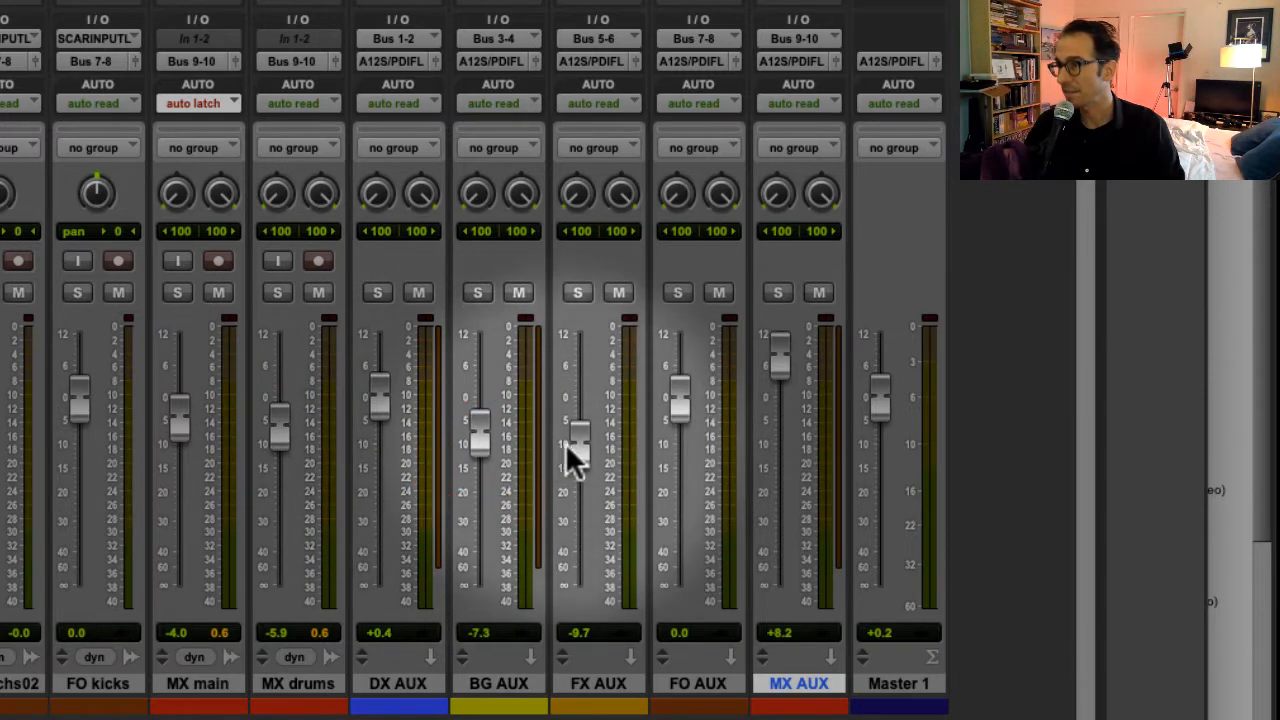
mouse_move(565, 443)
left_mouse_down()
mouse_move(579, 425)
mouse_move(578, 495)
mouse_move(578, 426)
mouse_move(579, 440)
left_mouse_up()
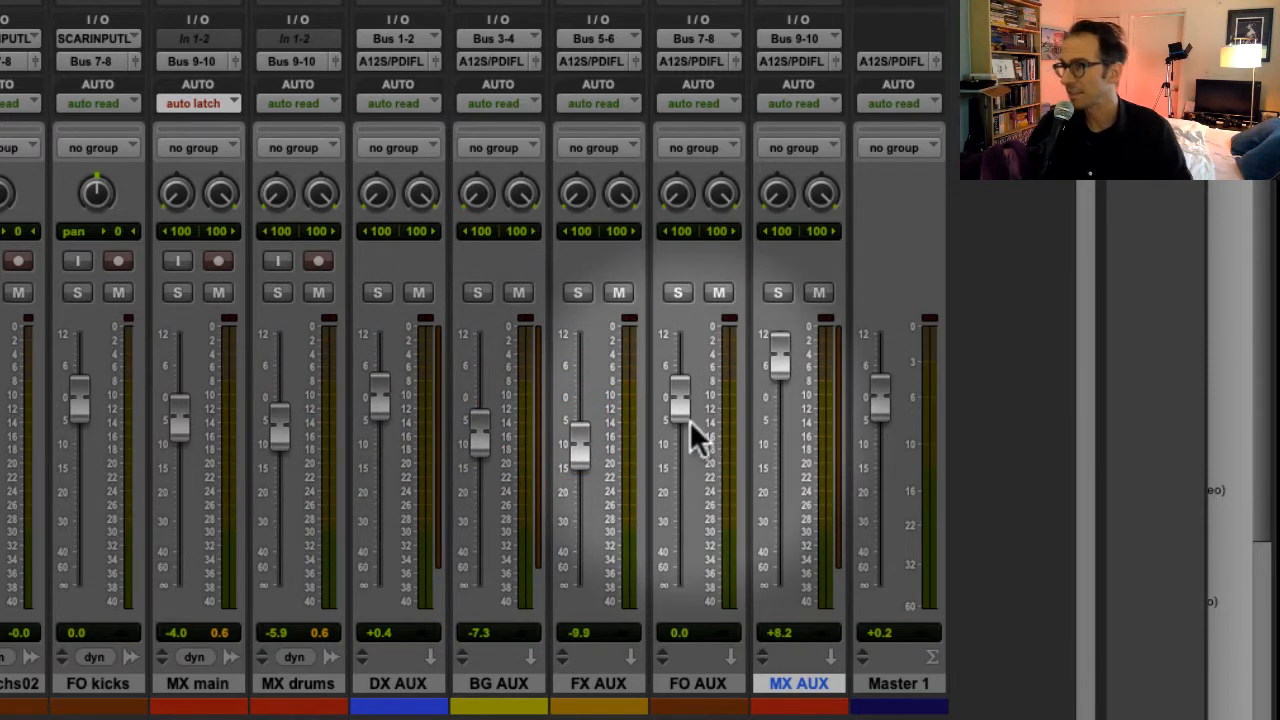
mouse_move(683, 385)
left_mouse_down()
mouse_move(683, 466)
mouse_move(692, 406)
left_mouse_up()
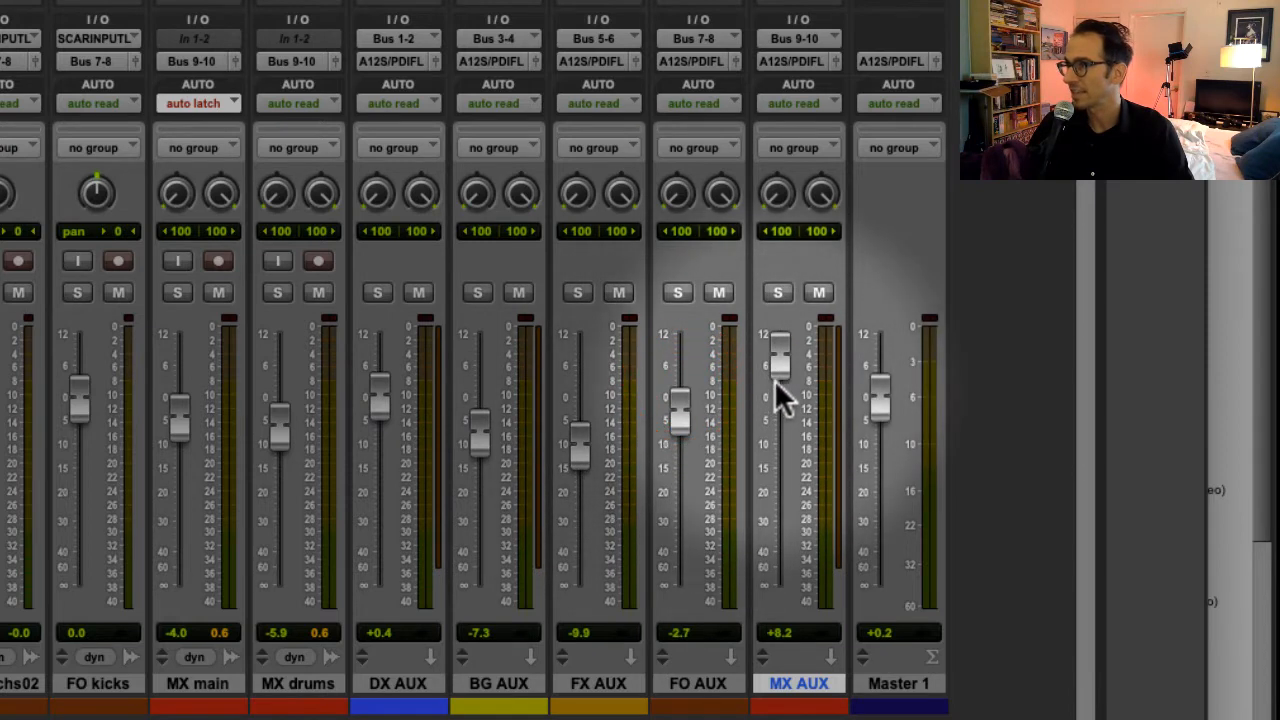
mouse_move(774, 379)
left_mouse_down()
mouse_move(771, 390)
mouse_move(768, 373)
left_mouse_up()
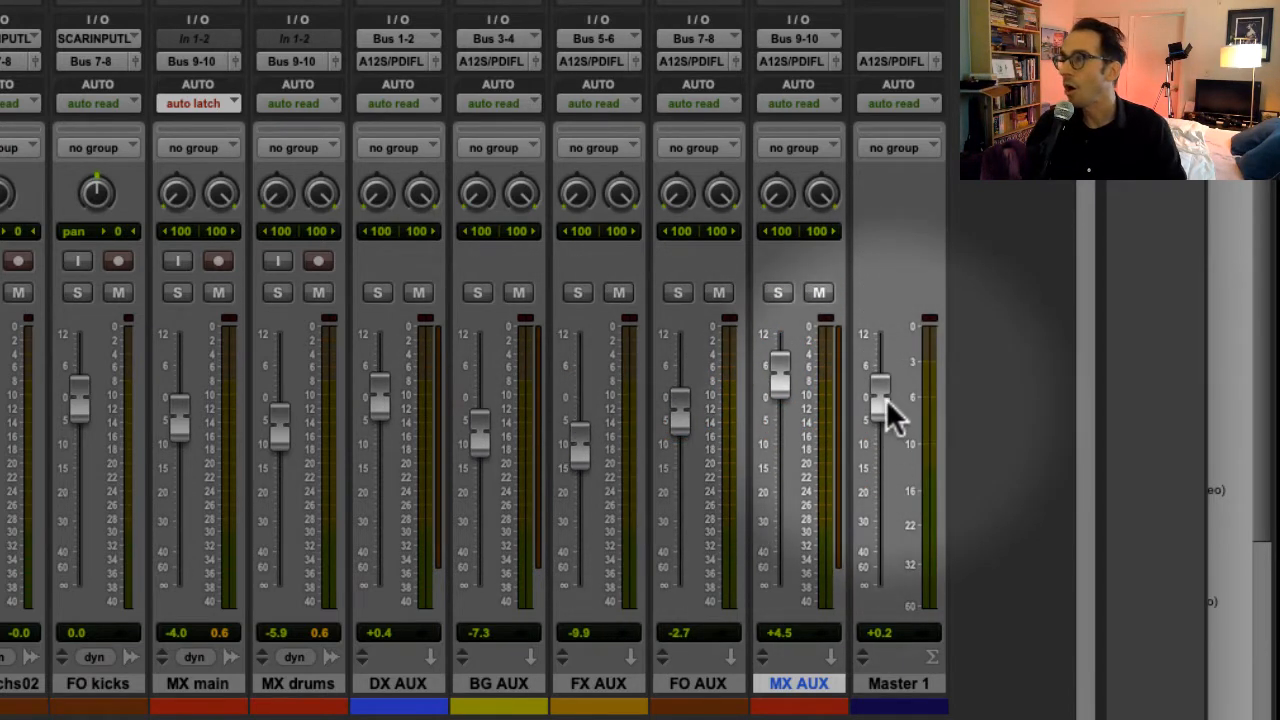
Lower the Master 1 level to -0.1, and remove that master track from the mixer.
mouse_move(883, 395)
left_mouse_down()
mouse_move(878, 439)
mouse_move(886, 412)
left_mouse_up()
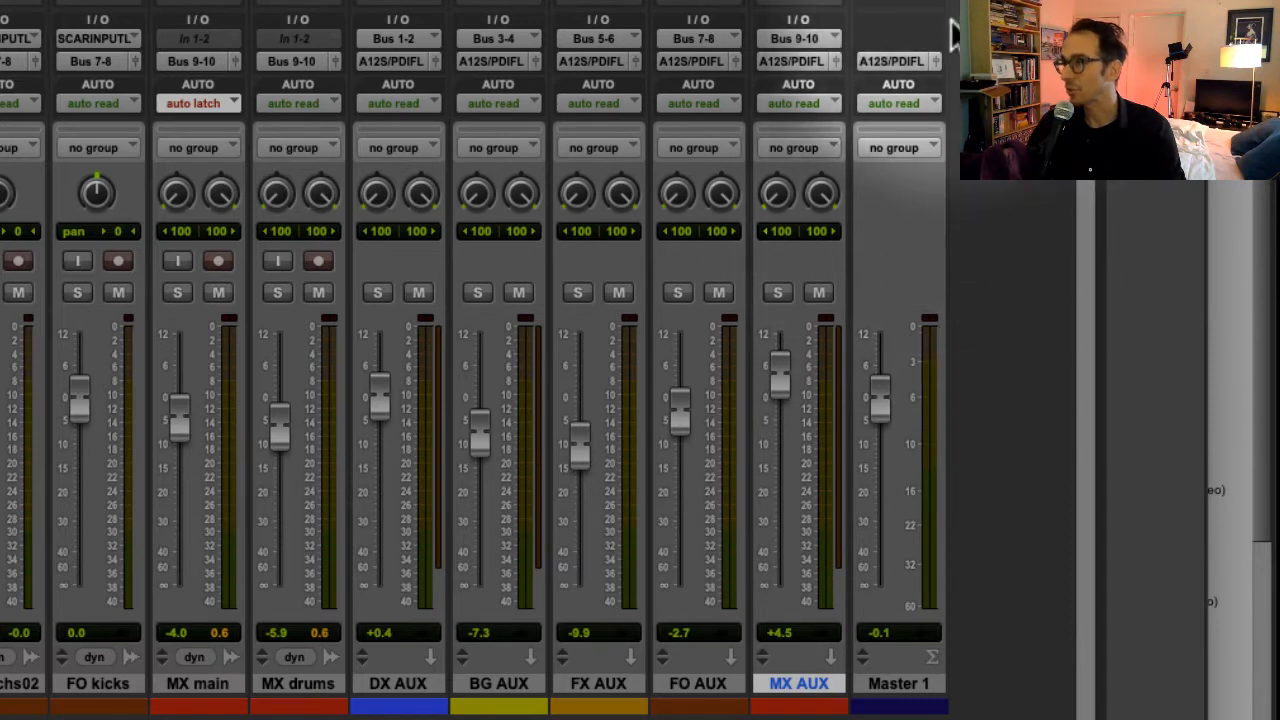
left_click(908, 681)
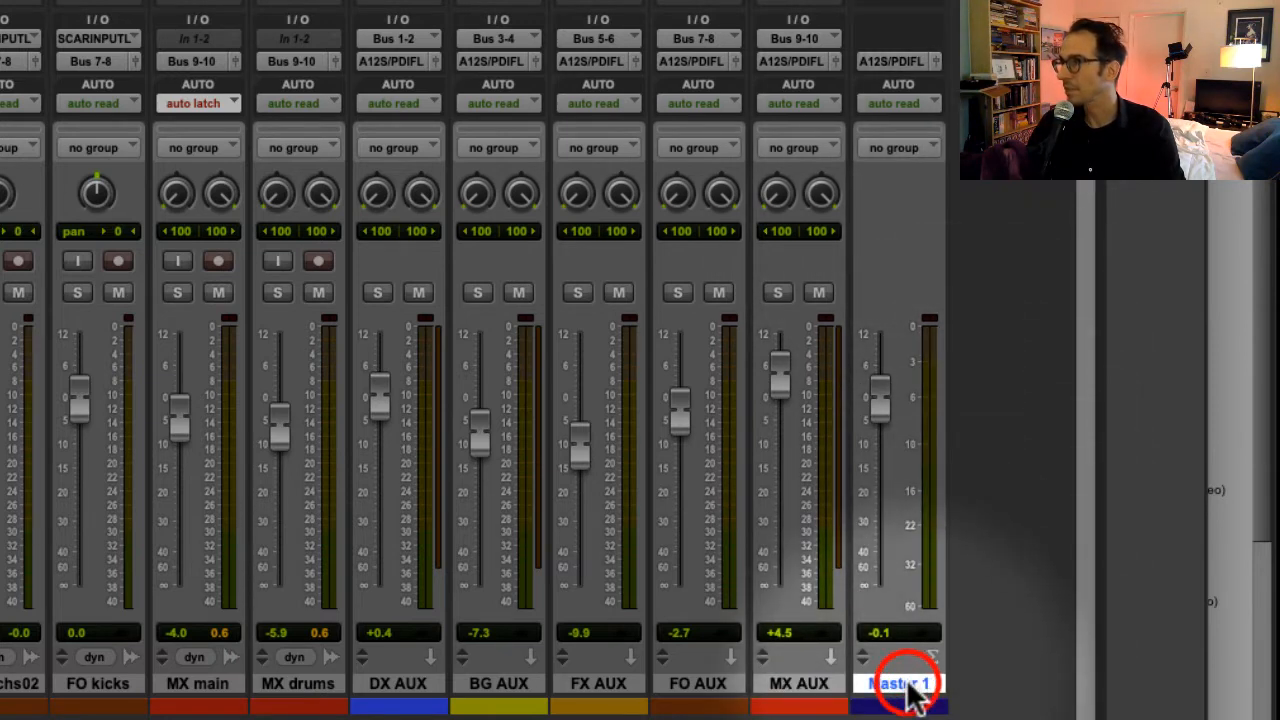
right_click(910, 690)
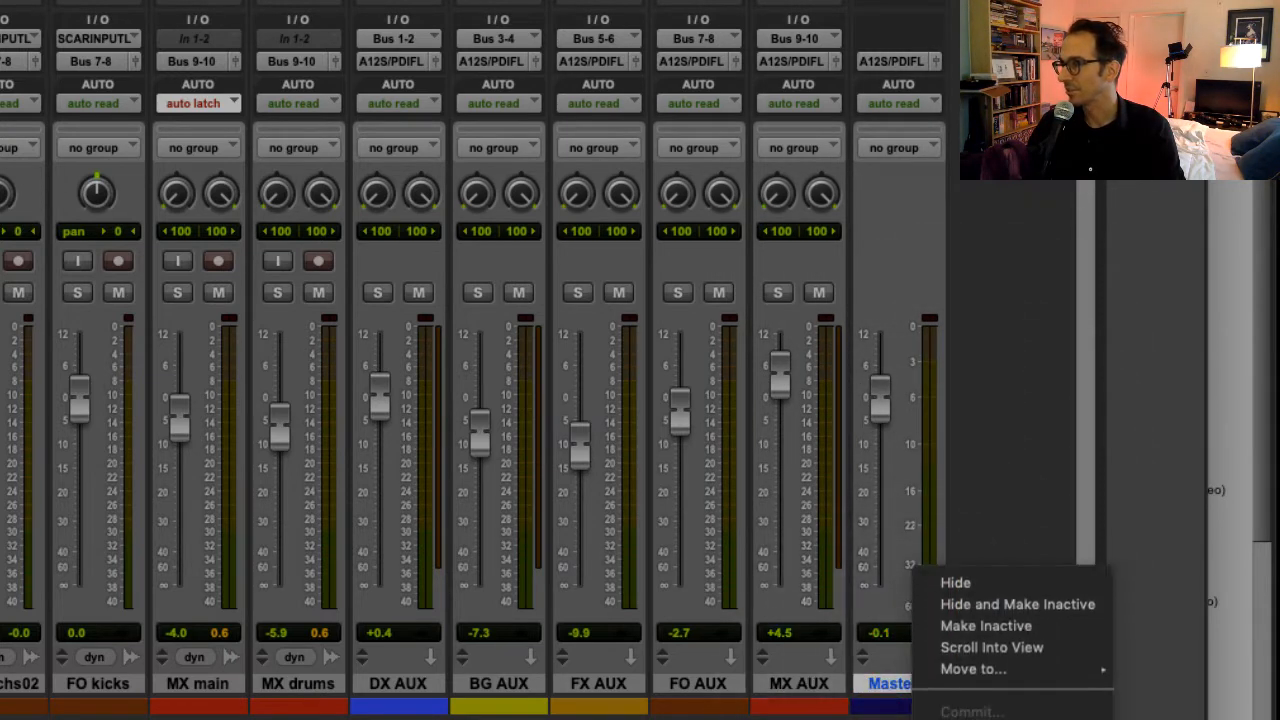
left_click(955, 582)
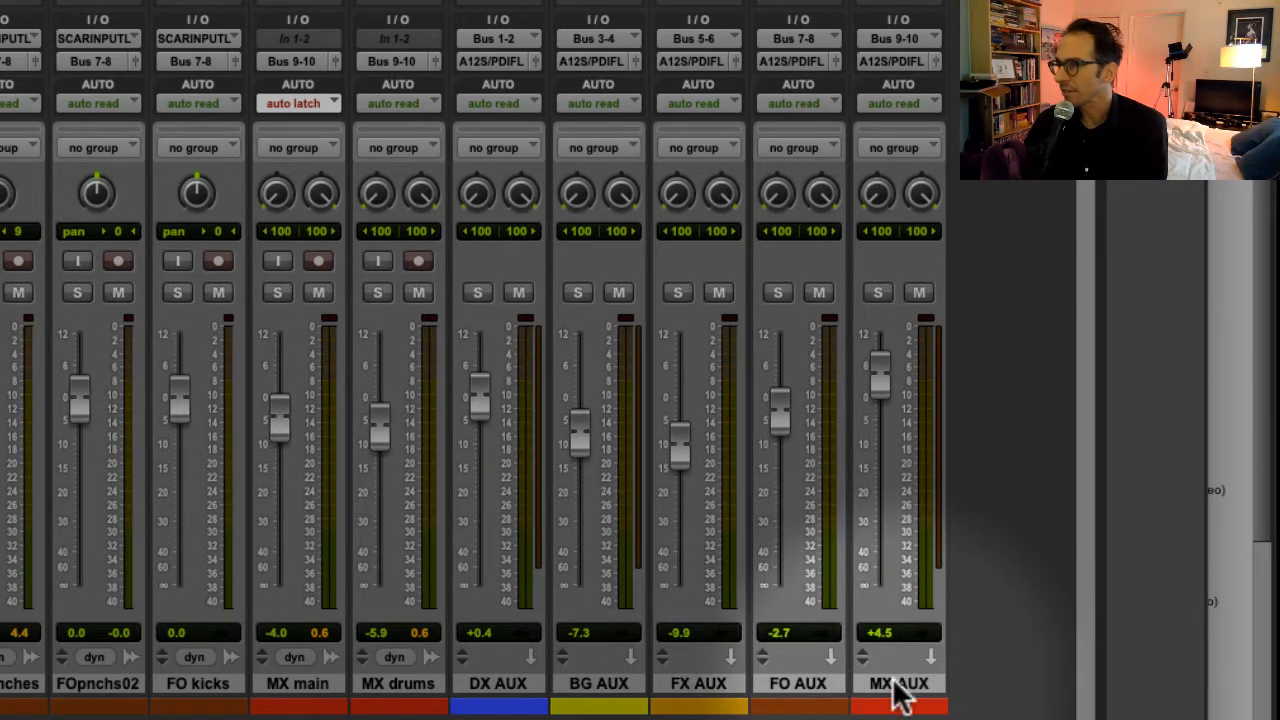
Create one new stereo Master Fader track after the MX AUX track.
left_click(895, 684)
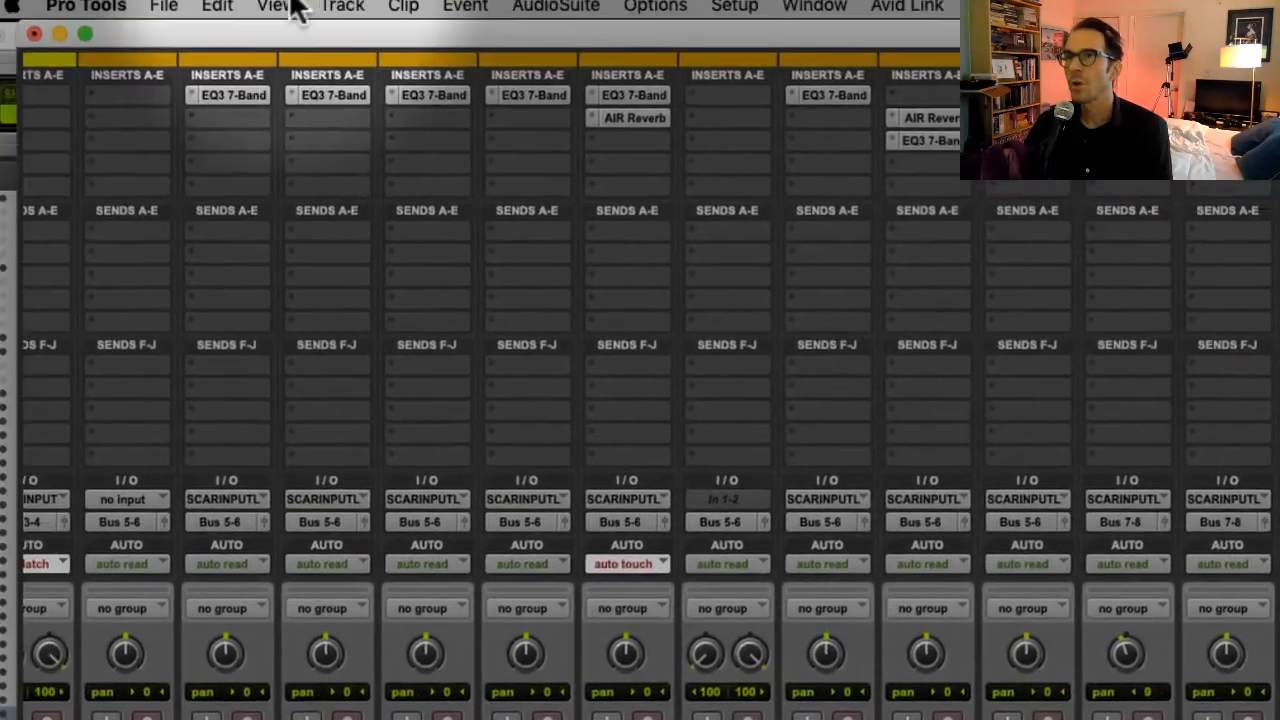
left_click(365, 14)
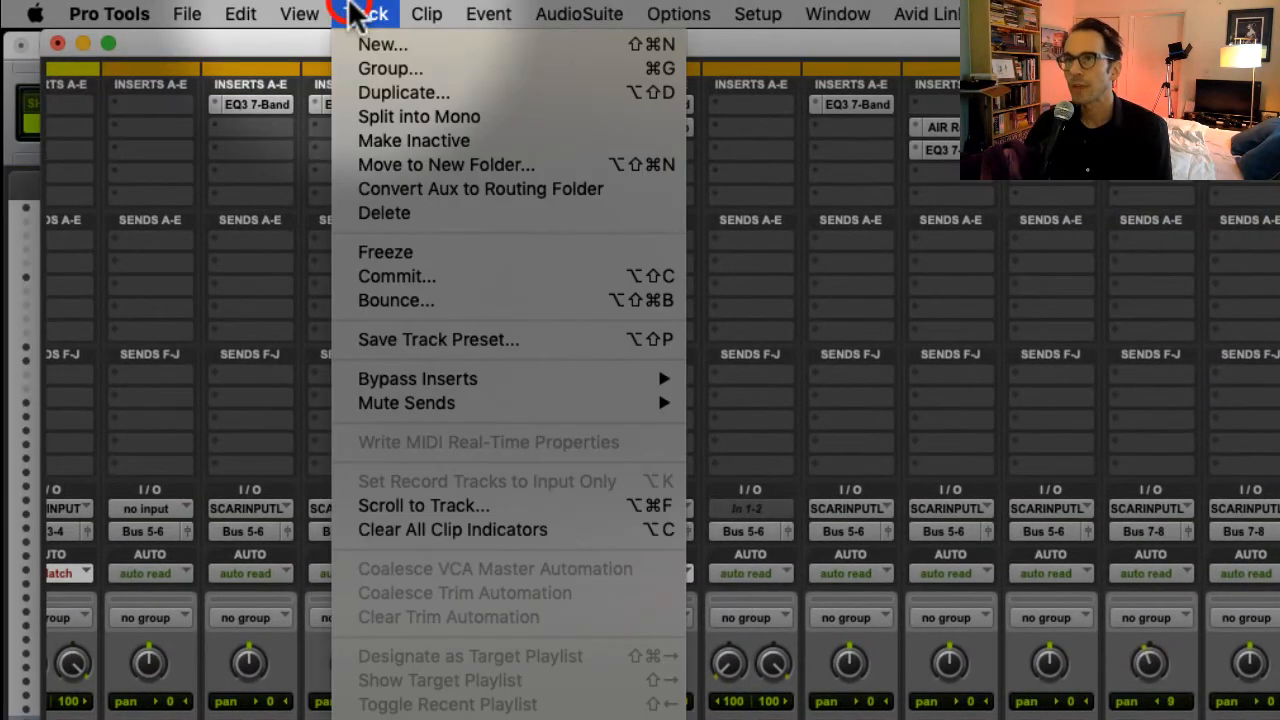
left_click(370, 38)
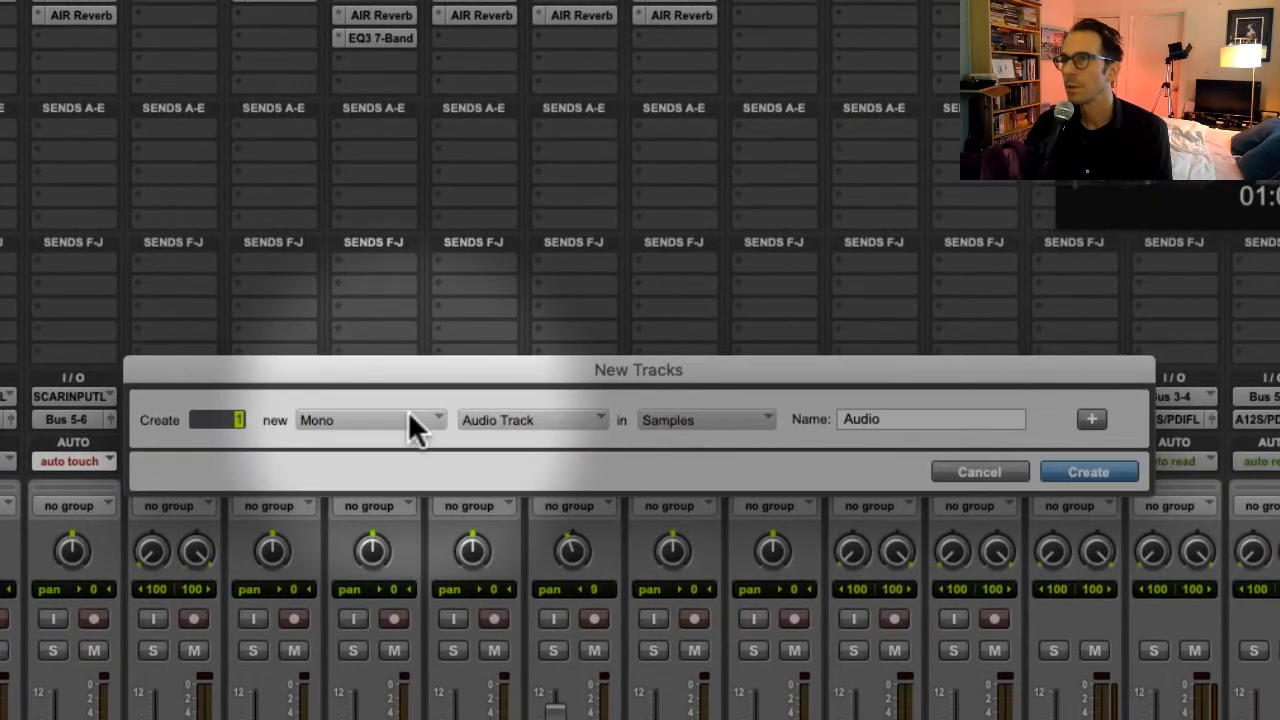
left_click(408, 420)
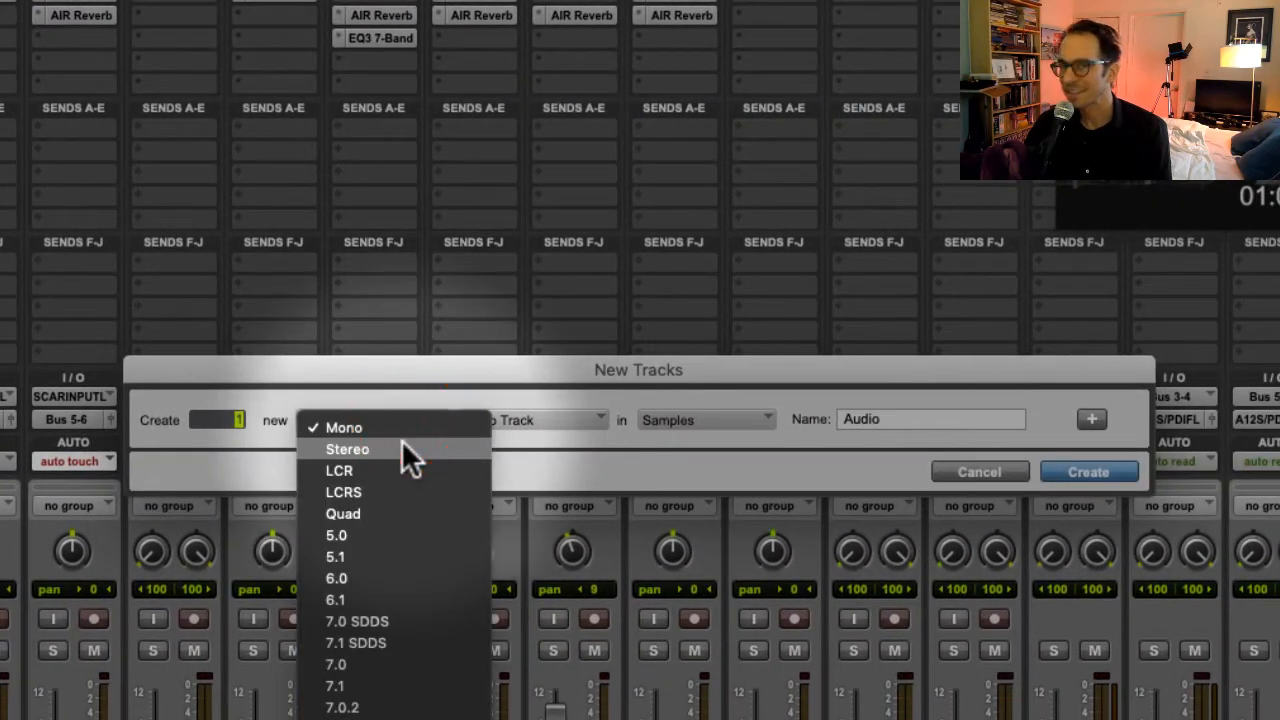
left_click(403, 447)
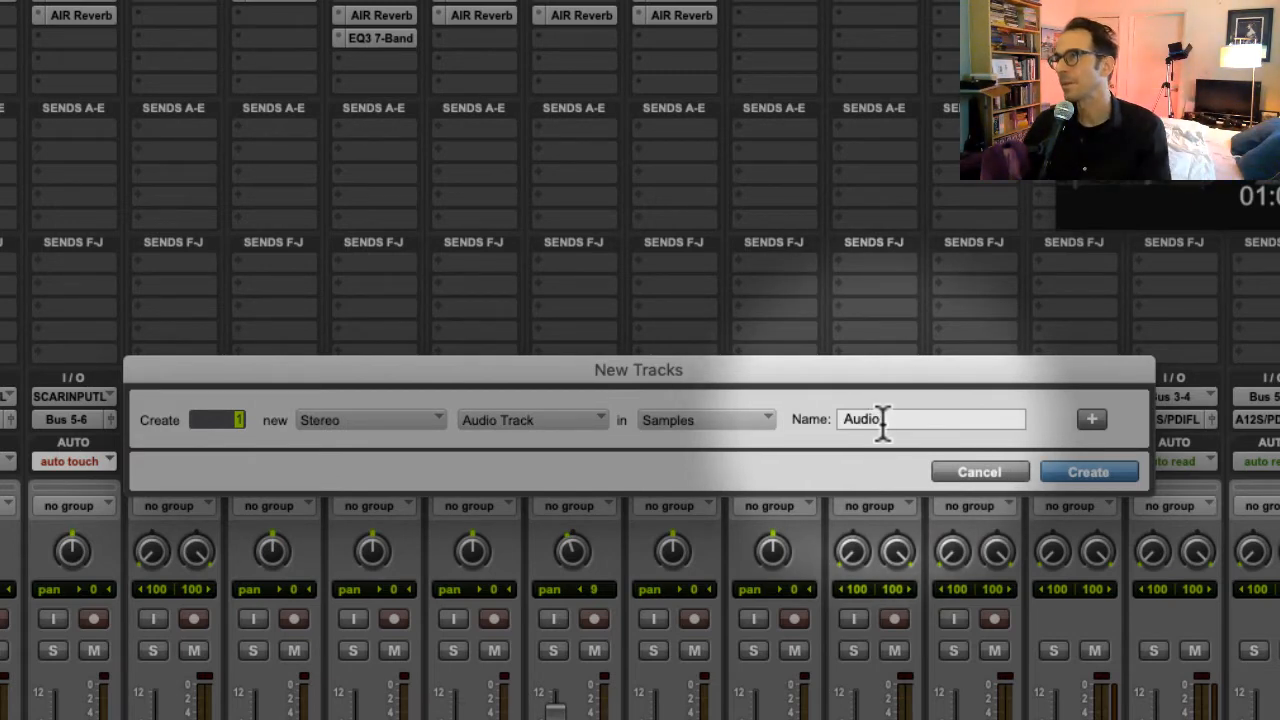
double_click(880, 420)
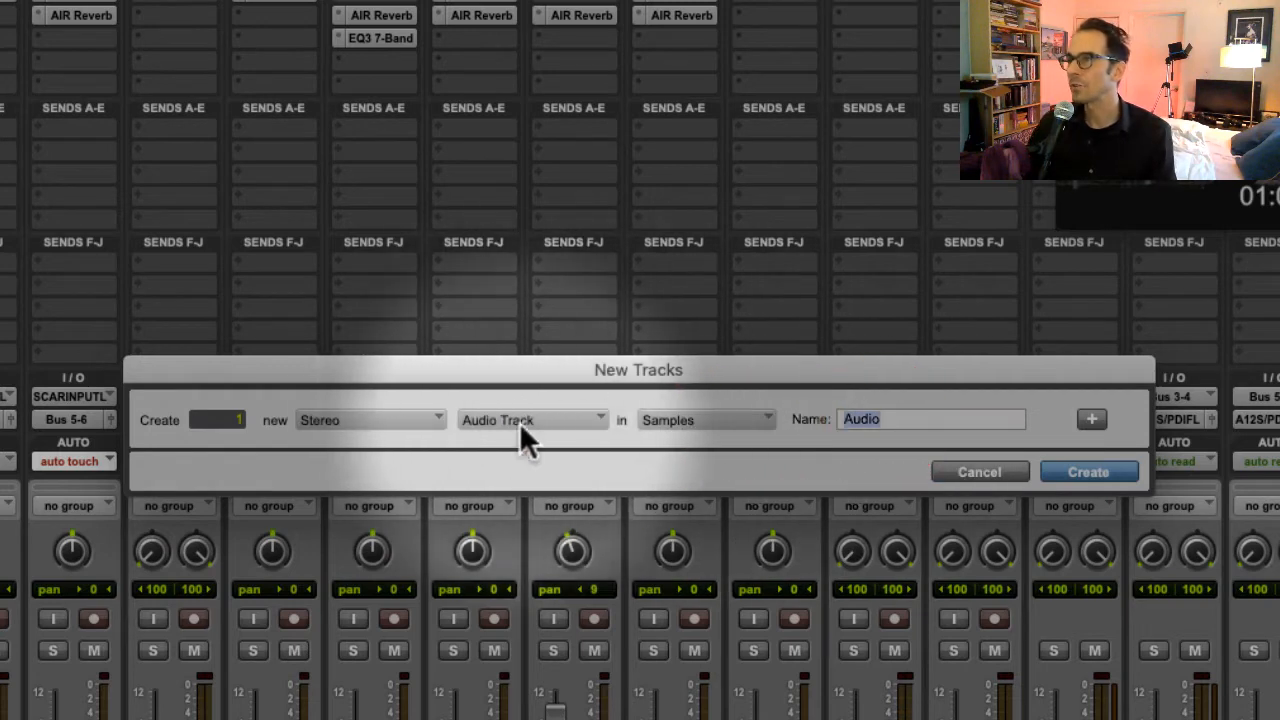
left_click(519, 422)
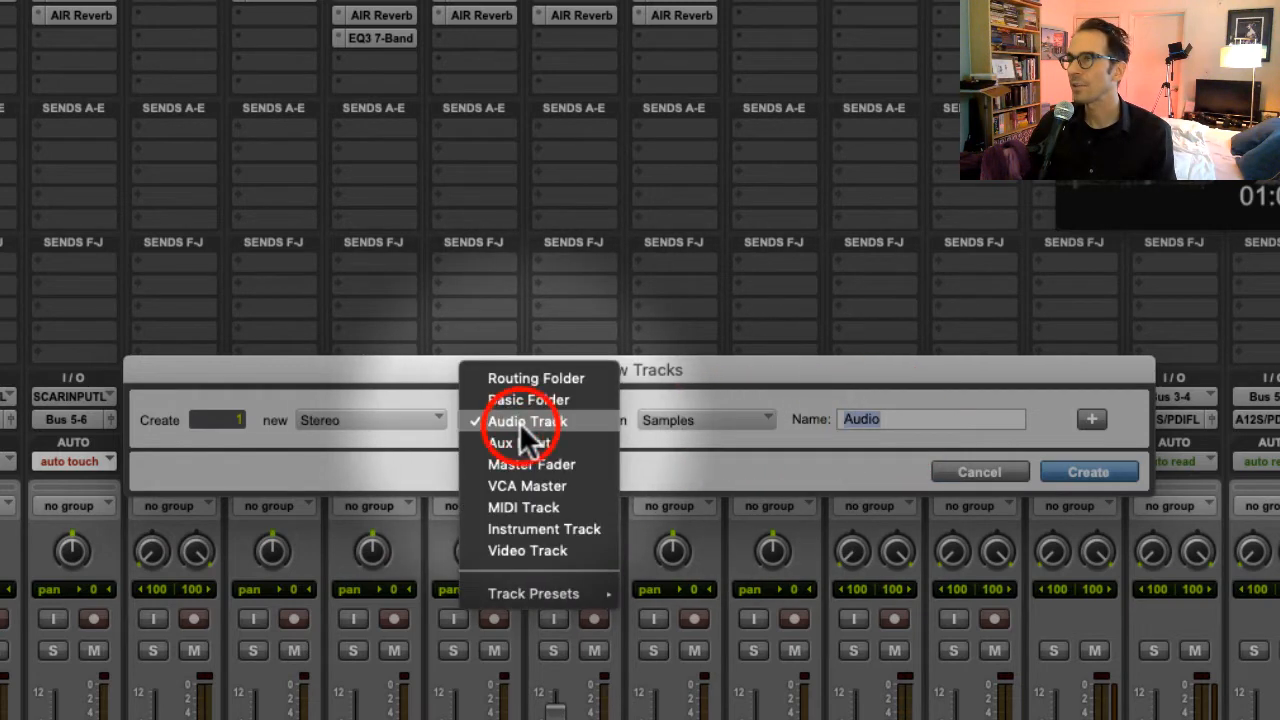
left_click(595, 463)
left_click(1085, 472)
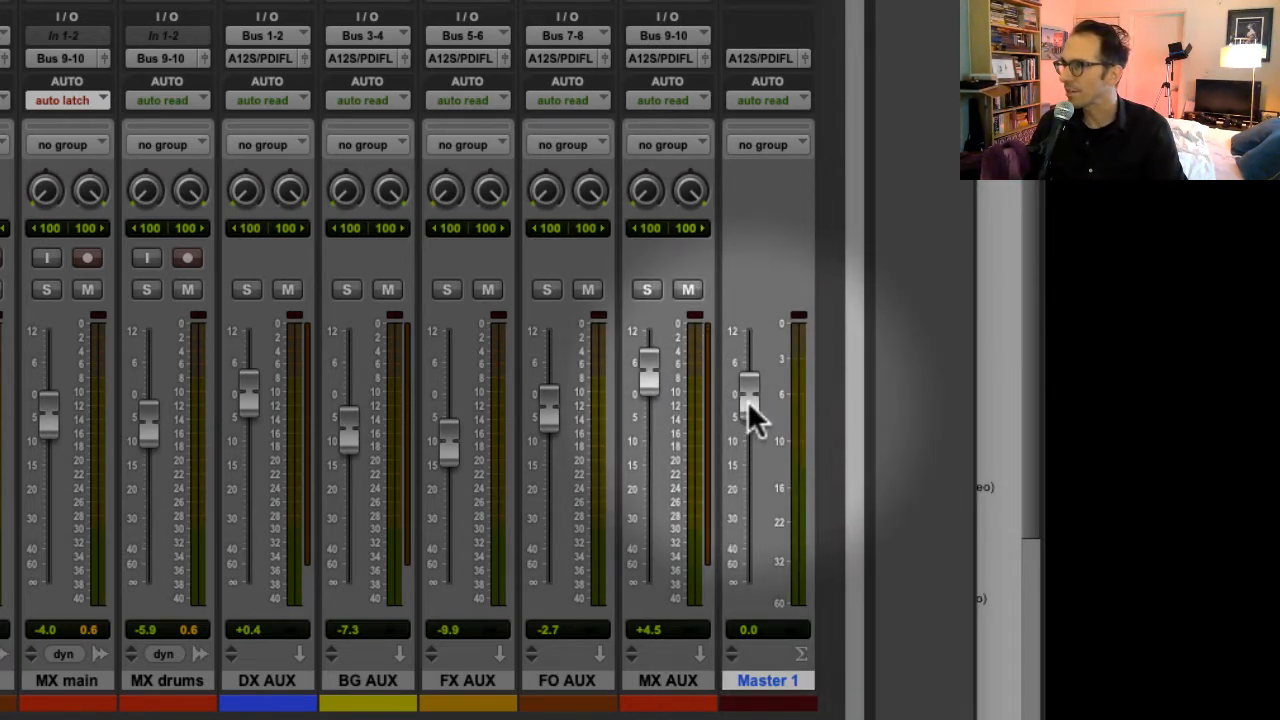
Lower Master 1 to -0.9 and, during playback, to -1.1, and reset its level to 0.0.
mouse_move(747, 402)
left_mouse_down()
mouse_move(740, 582)
mouse_move(728, 340)
mouse_move(731, 554)
mouse_move(731, 372)
mouse_move(731, 491)
mouse_move(748, 398)
left_mouse_up()
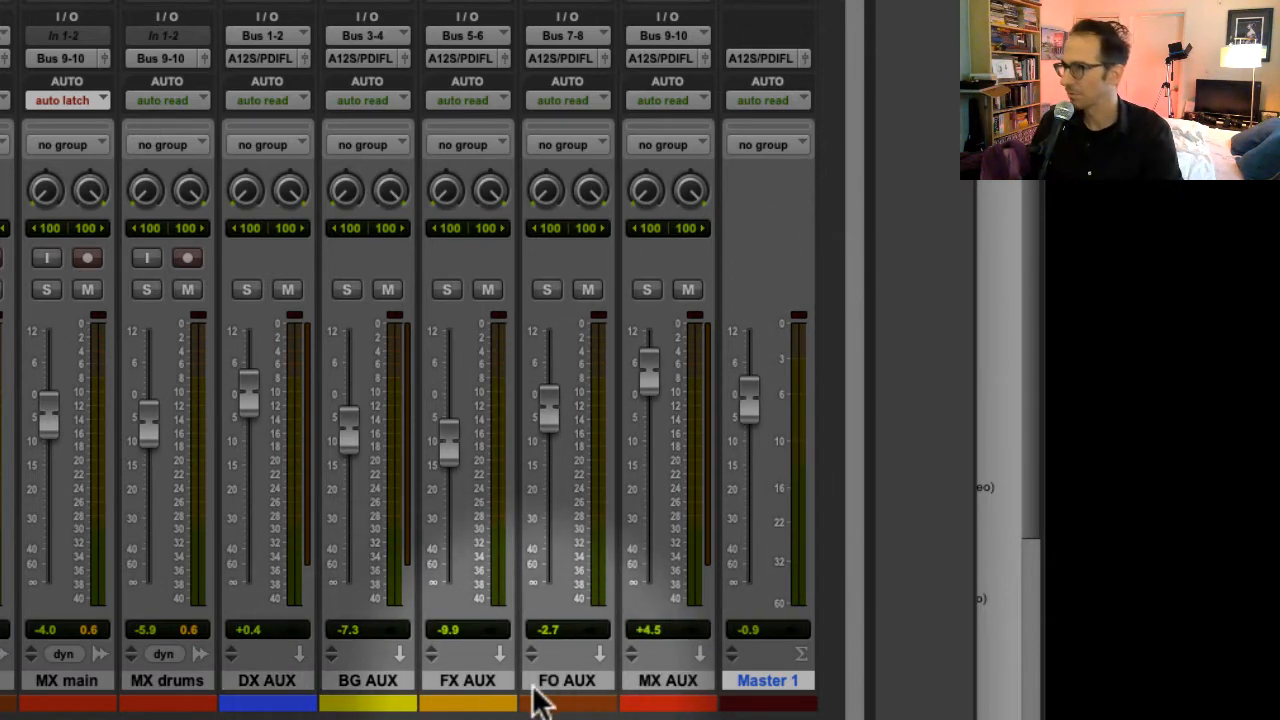
key("space")
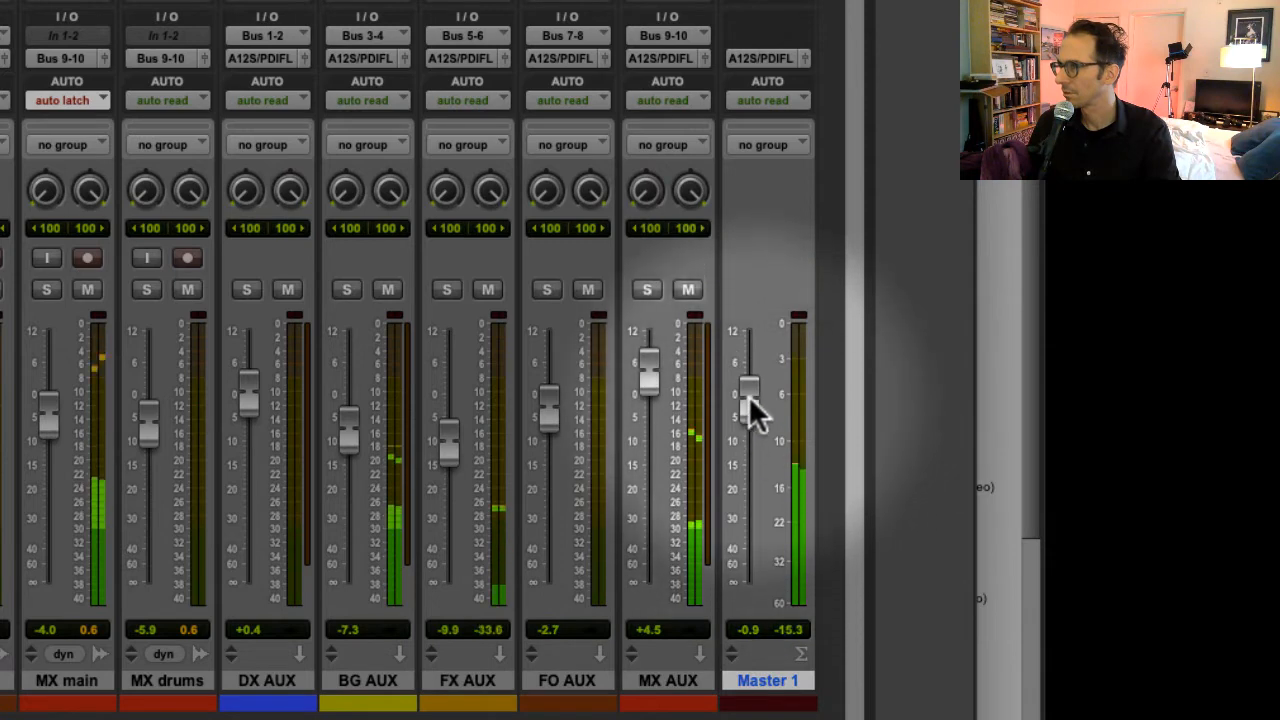
mouse_move(748, 396)
left_mouse_down()
mouse_move(755, 588)
mouse_move(778, 428)
mouse_move(771, 366)
mouse_move(765, 407)
left_mouse_up()
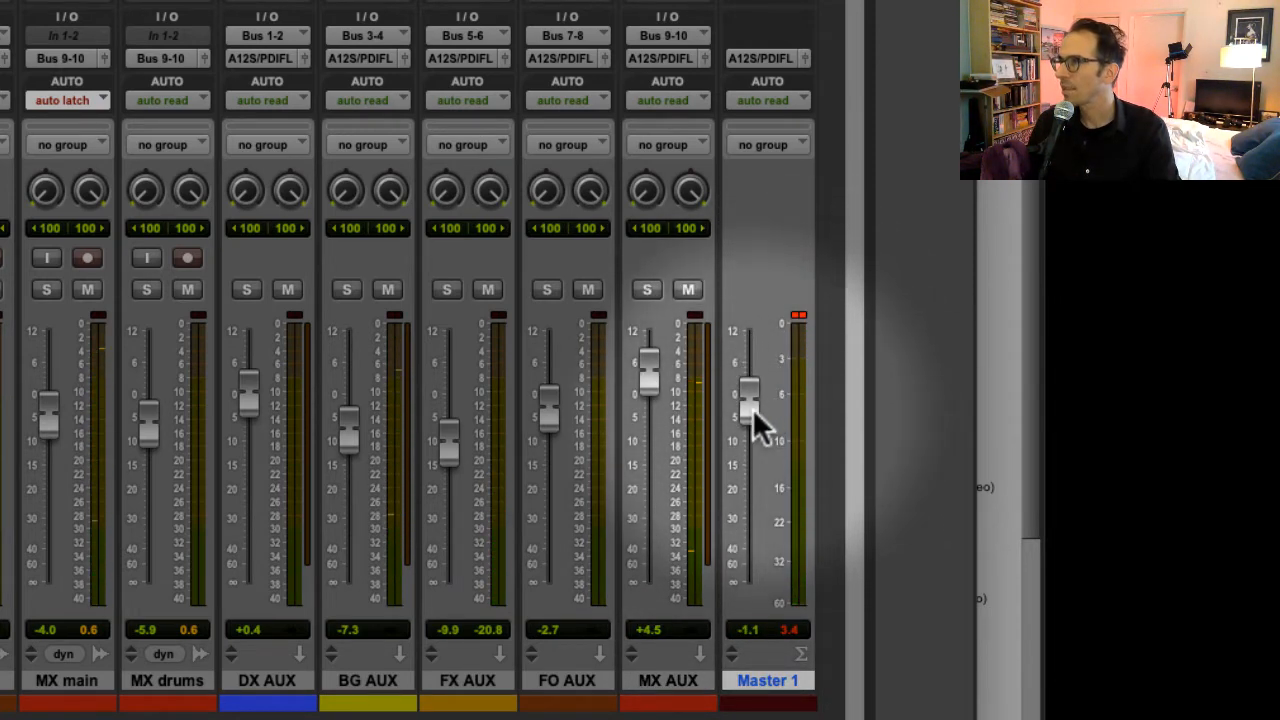
left_click(751, 408, "alt")
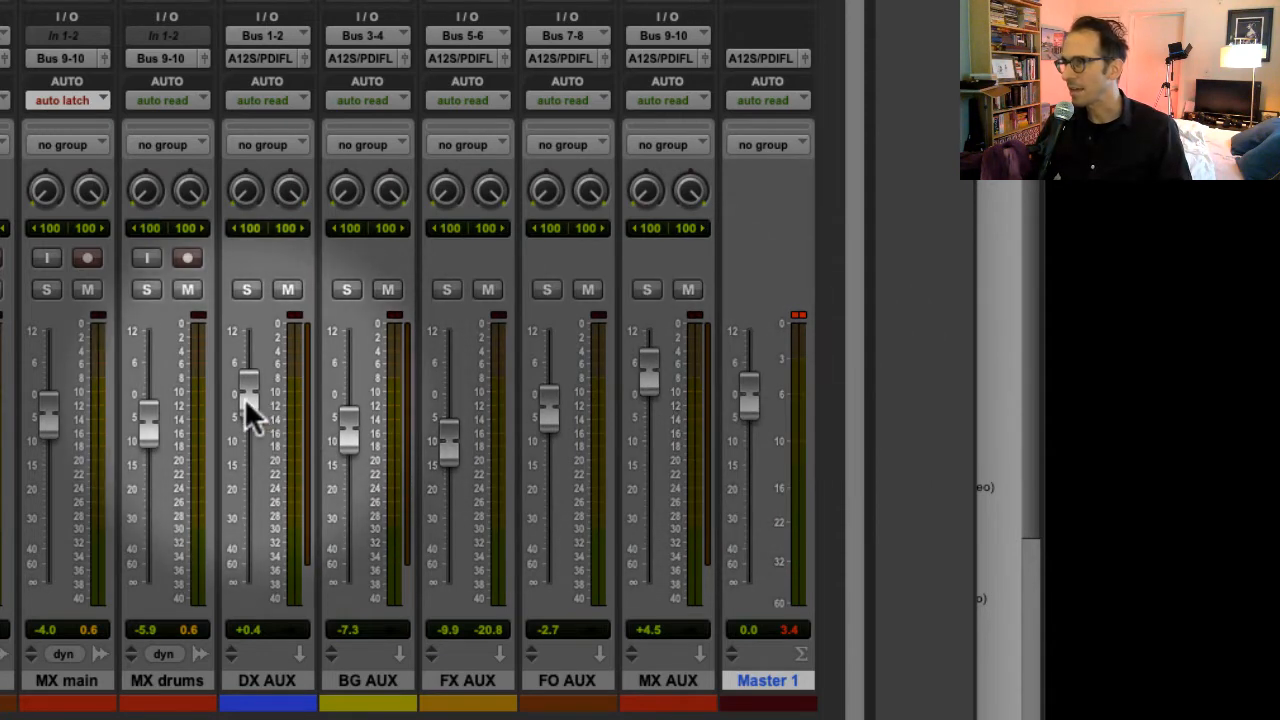
Set the aux levels to +0.2 for DX, -3.8 for BG, -7.3 for FX, -3.0 for FO and +2.3 for MX.
left_click_drag(244, 397, 252, 410)
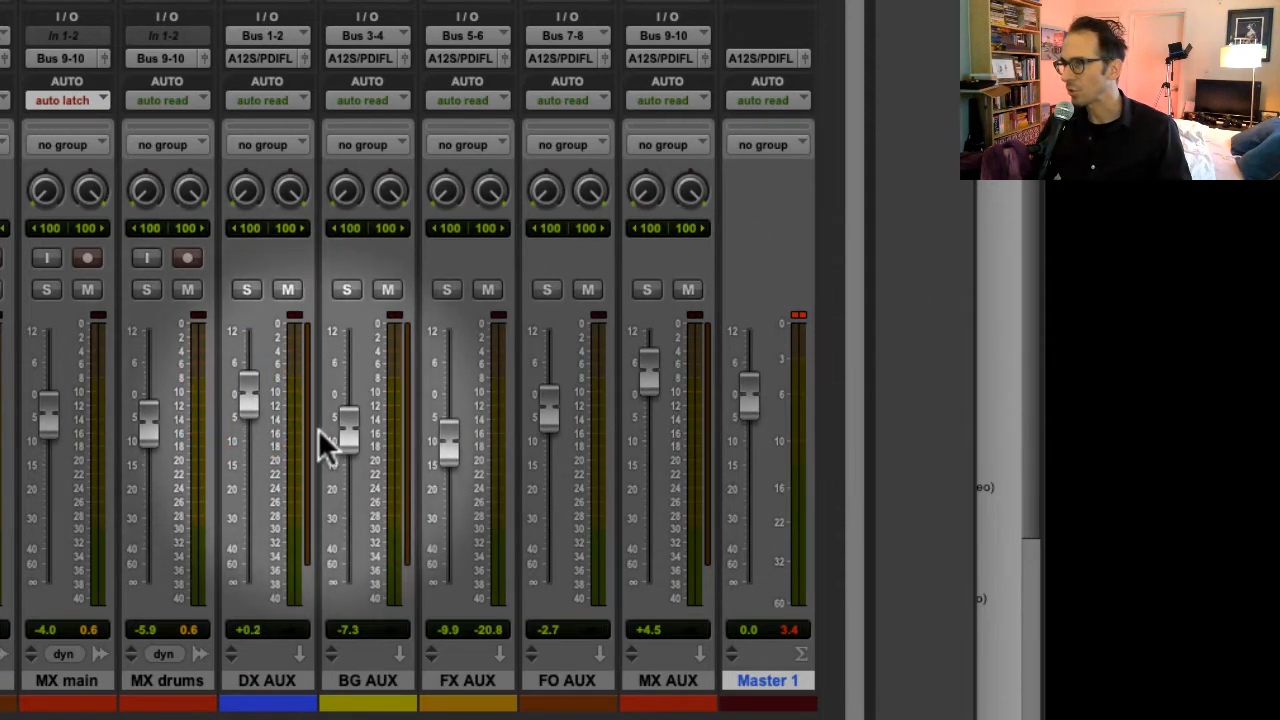
left_click_drag(348, 445, 351, 409)
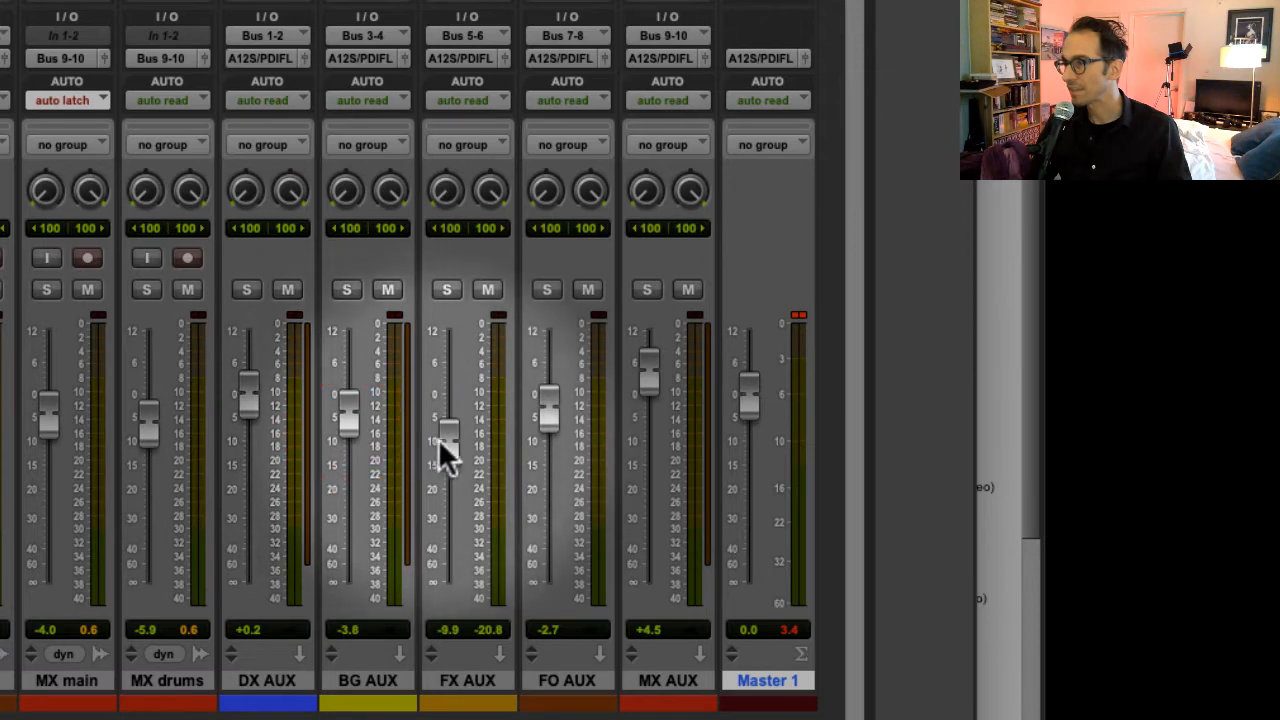
left_click_drag(443, 449, 446, 430)
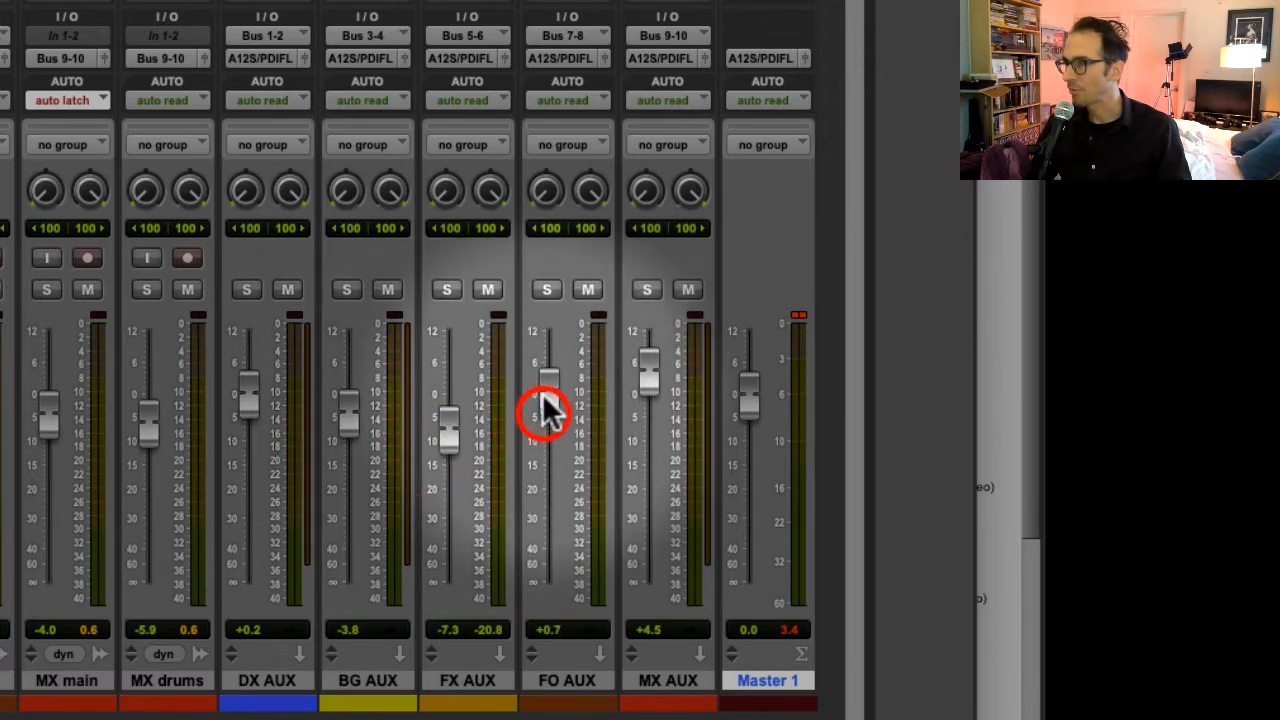
left_click_drag(545, 413, 546, 417)
mouse_move(638, 373)
left_mouse_down()
mouse_move(646, 394)
mouse_move(643, 383)
left_mouse_up()
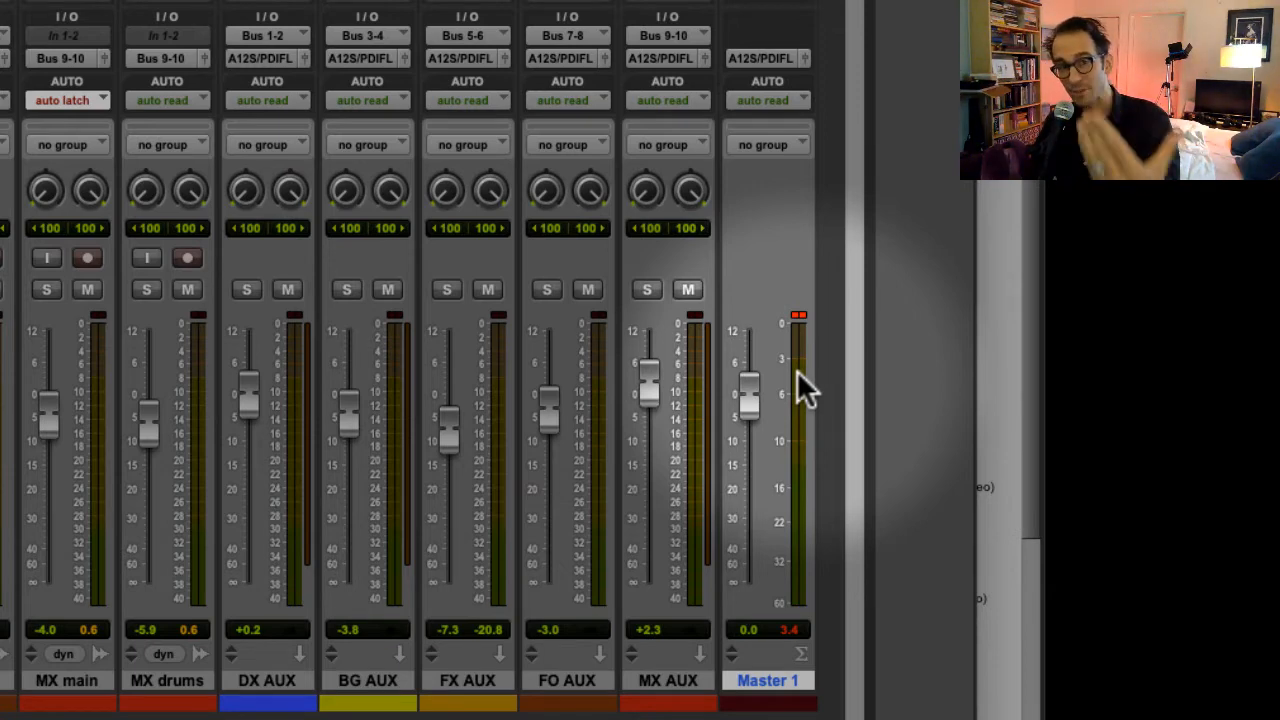
Fade the whole mix down to -33.9 on Master 1 during playback, and bring it back up to -1.4.
key("space")
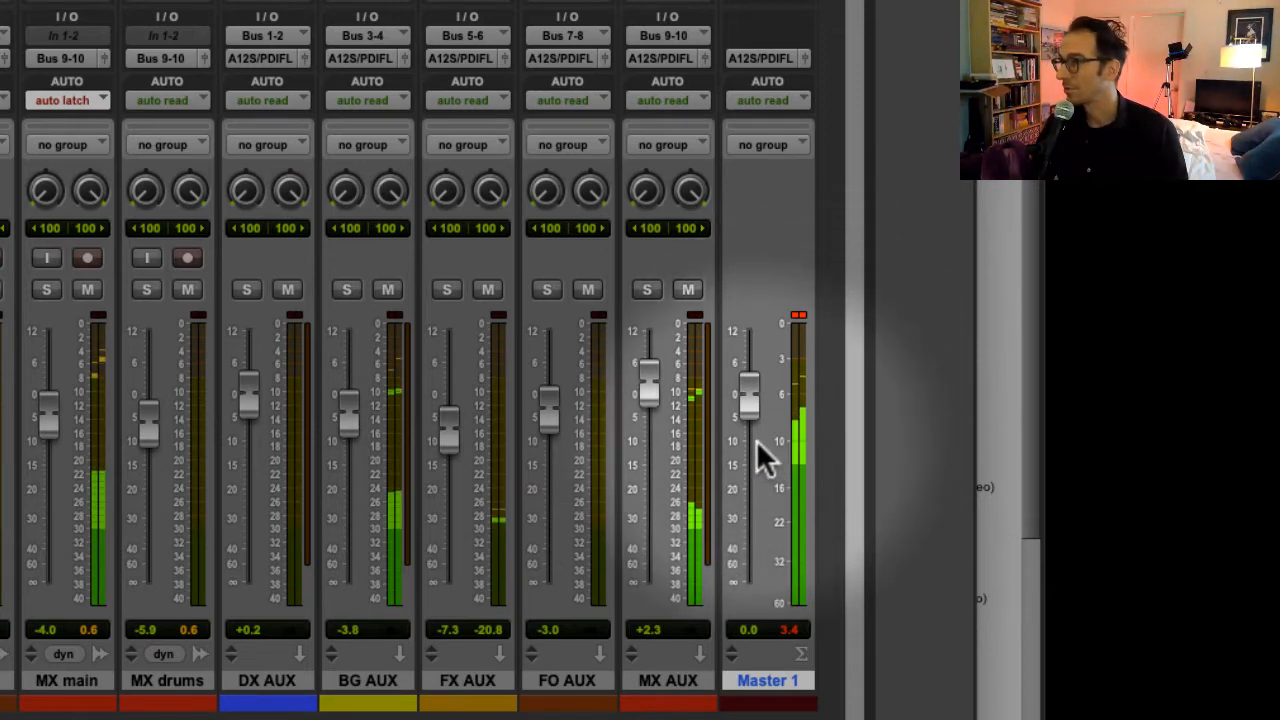
left_click_drag(752, 401, 743, 536)
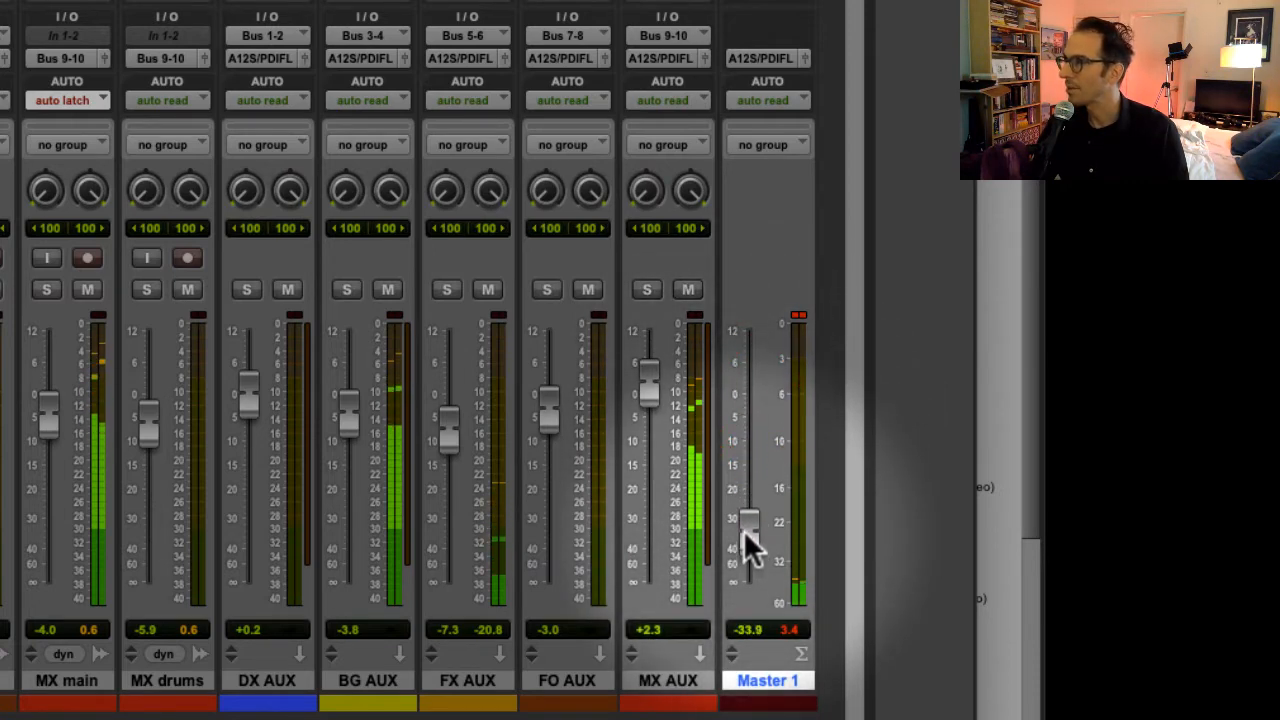
left_click_drag(743, 536, 745, 524)
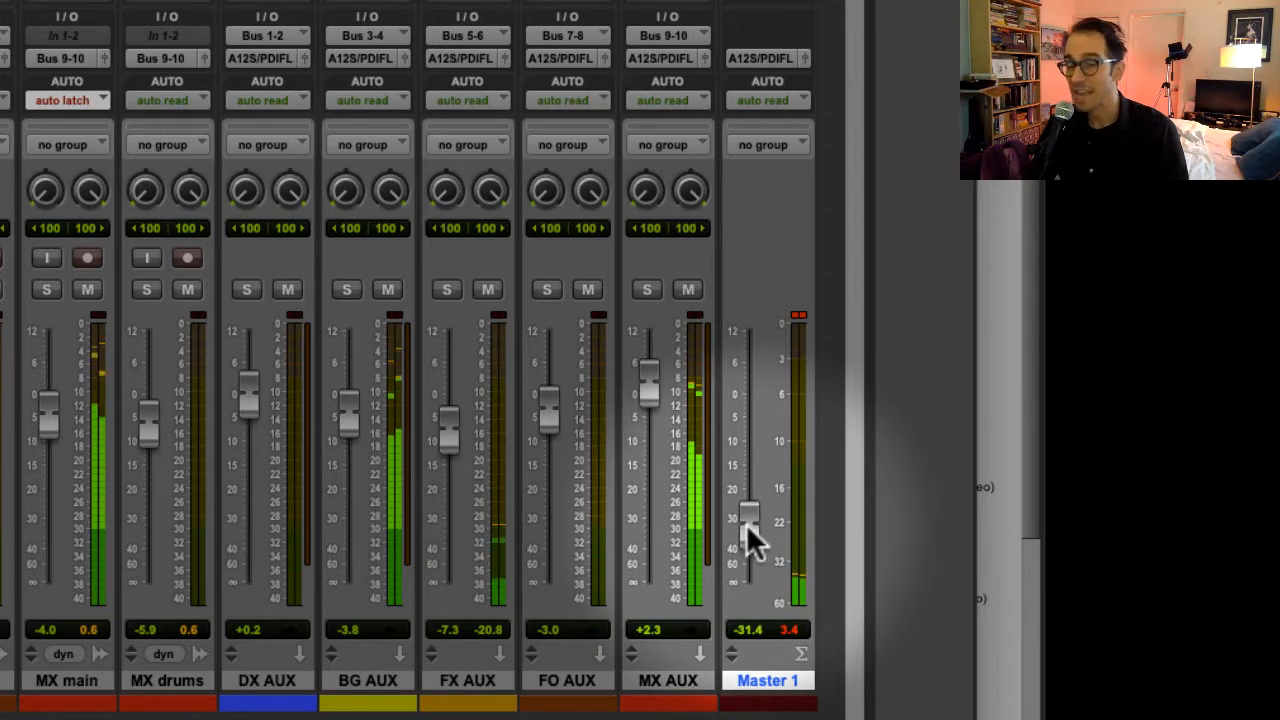
left_click_drag(746, 523, 760, 401)
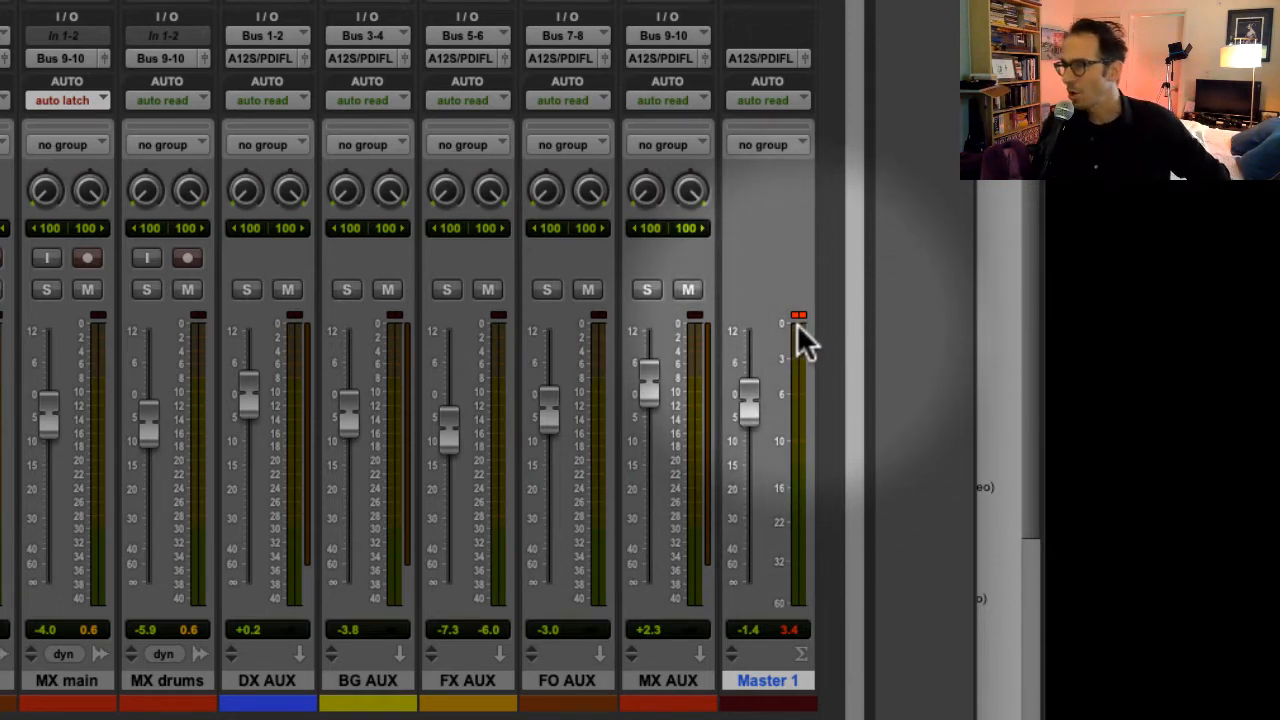
Raise Master 1 to its +12.0 maximum during playback, stop playback, and reset the master level to 0.0.
left_click(747, 405)
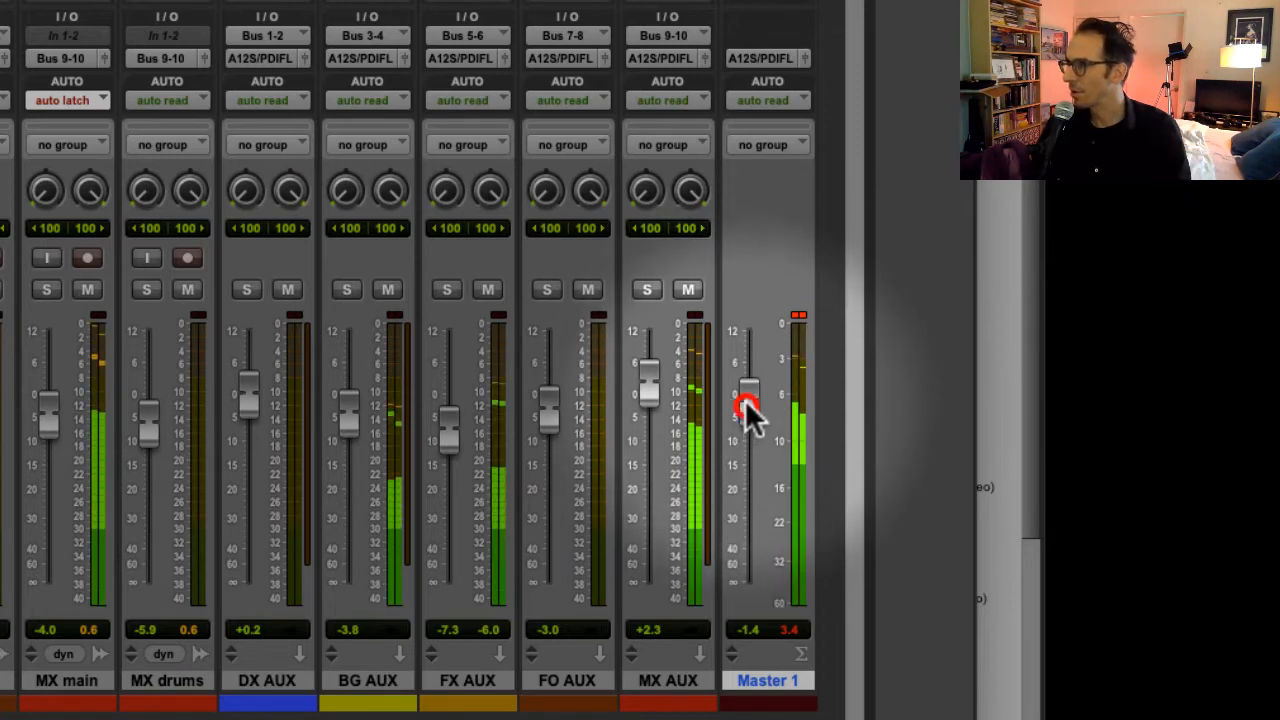
left_click_drag(745, 405, 735, 320)
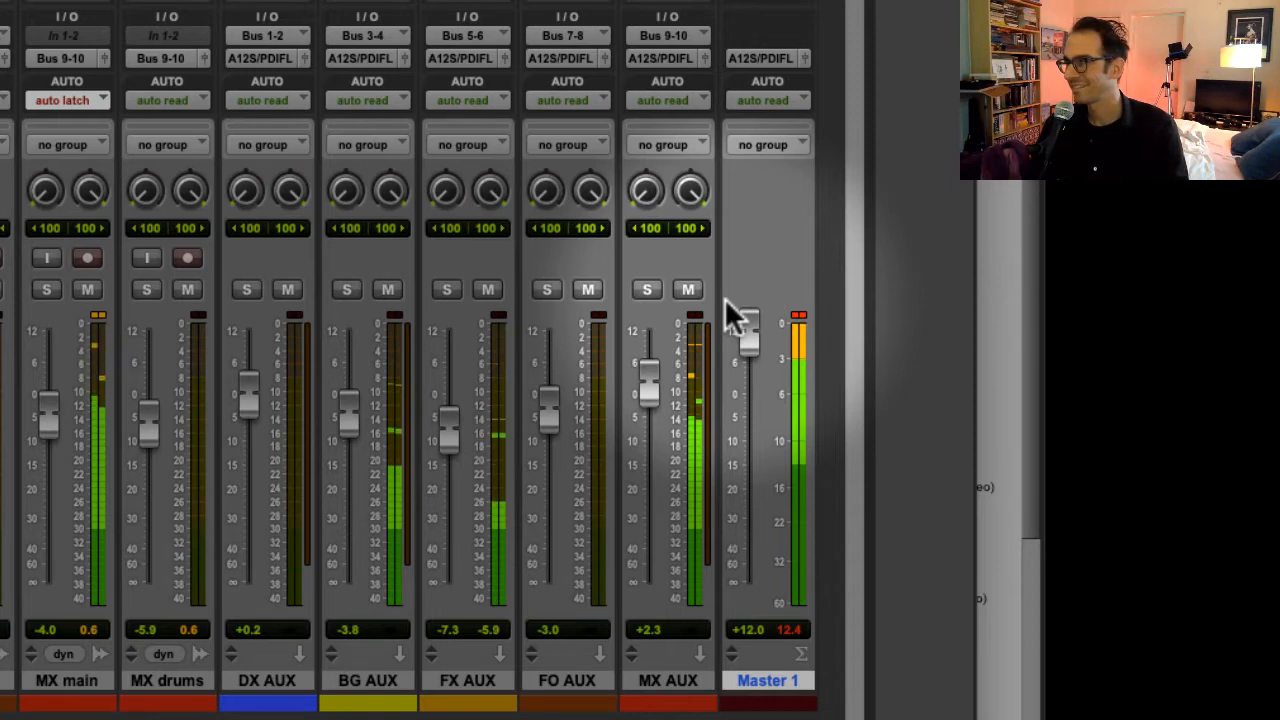
key("space")
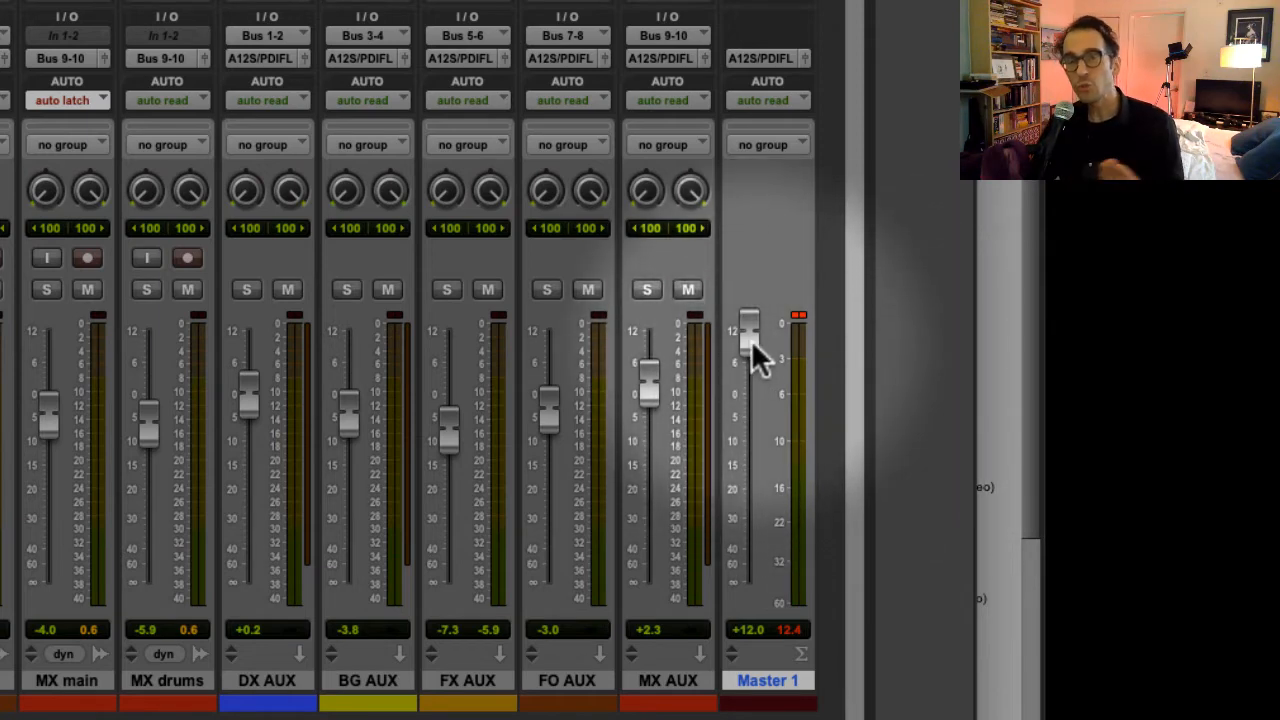
left_click_drag(751, 341, 761, 401)
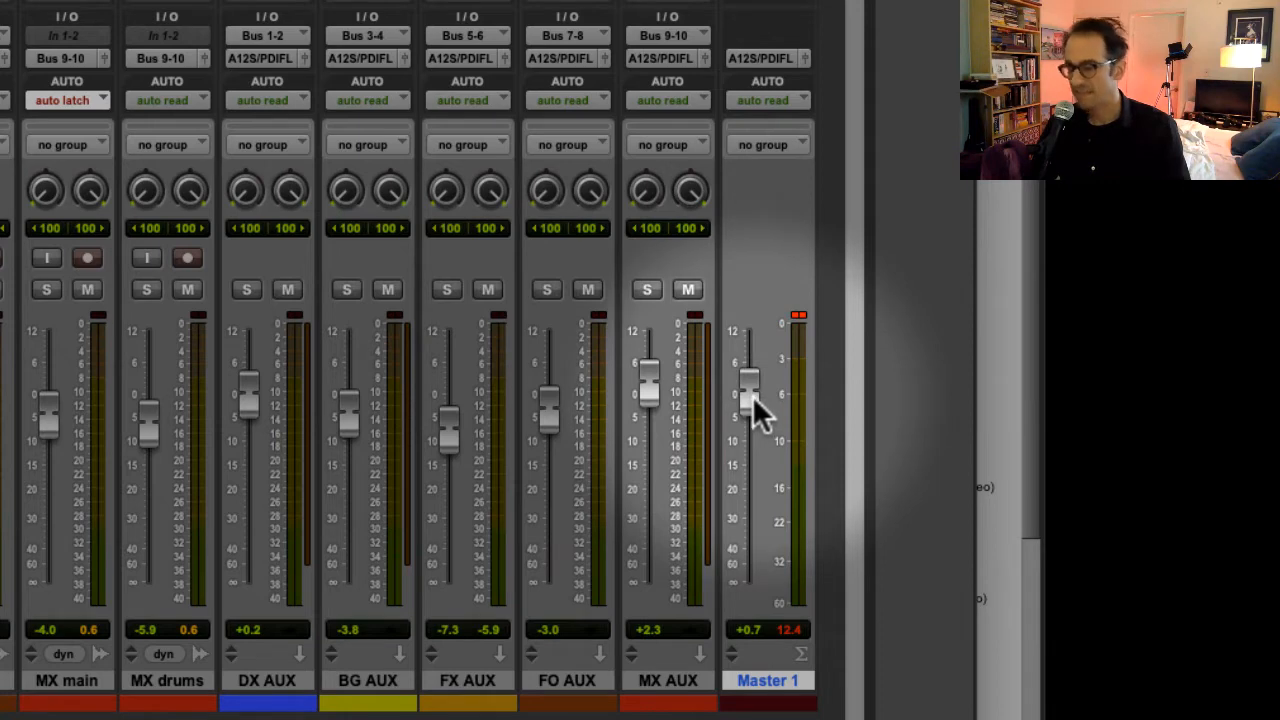
left_click(751, 396, "alt")
Rebalance the aux levels during playback to +1.9 for DX, -14.0 for BG, -11.3 for FX, -4.6 for FO and -5.9 for MX.
key("space")
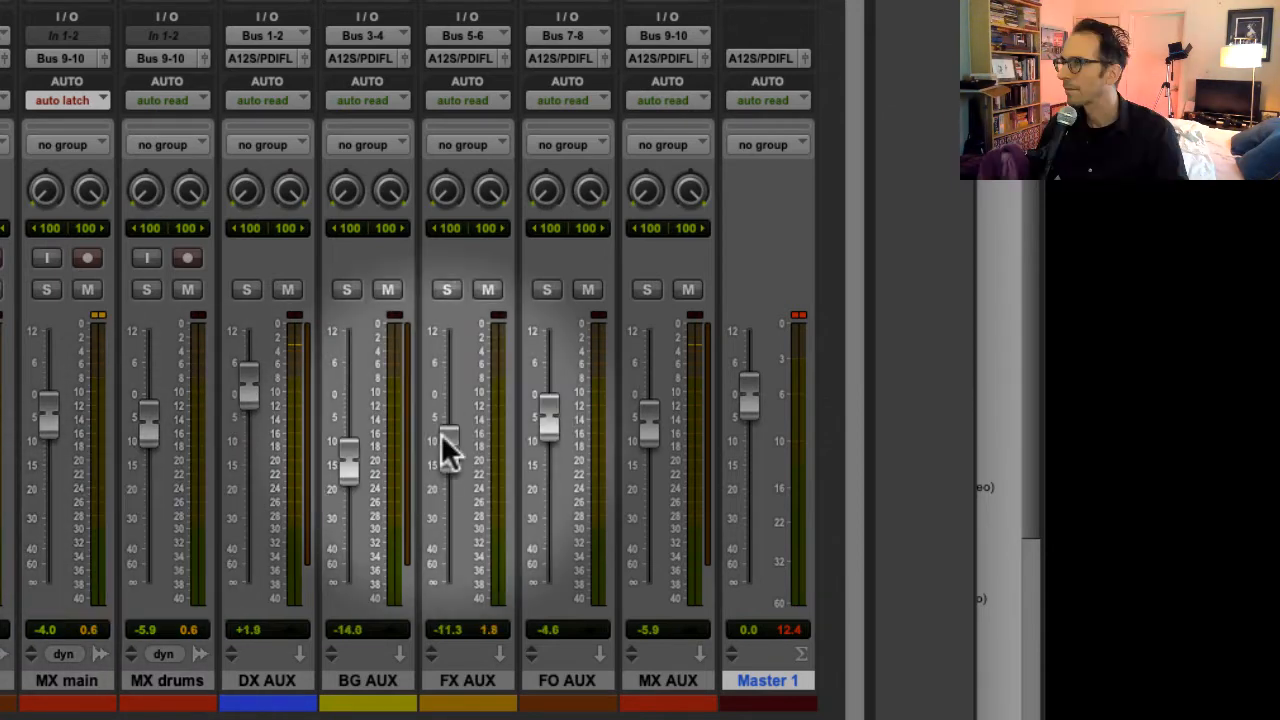
key("space")
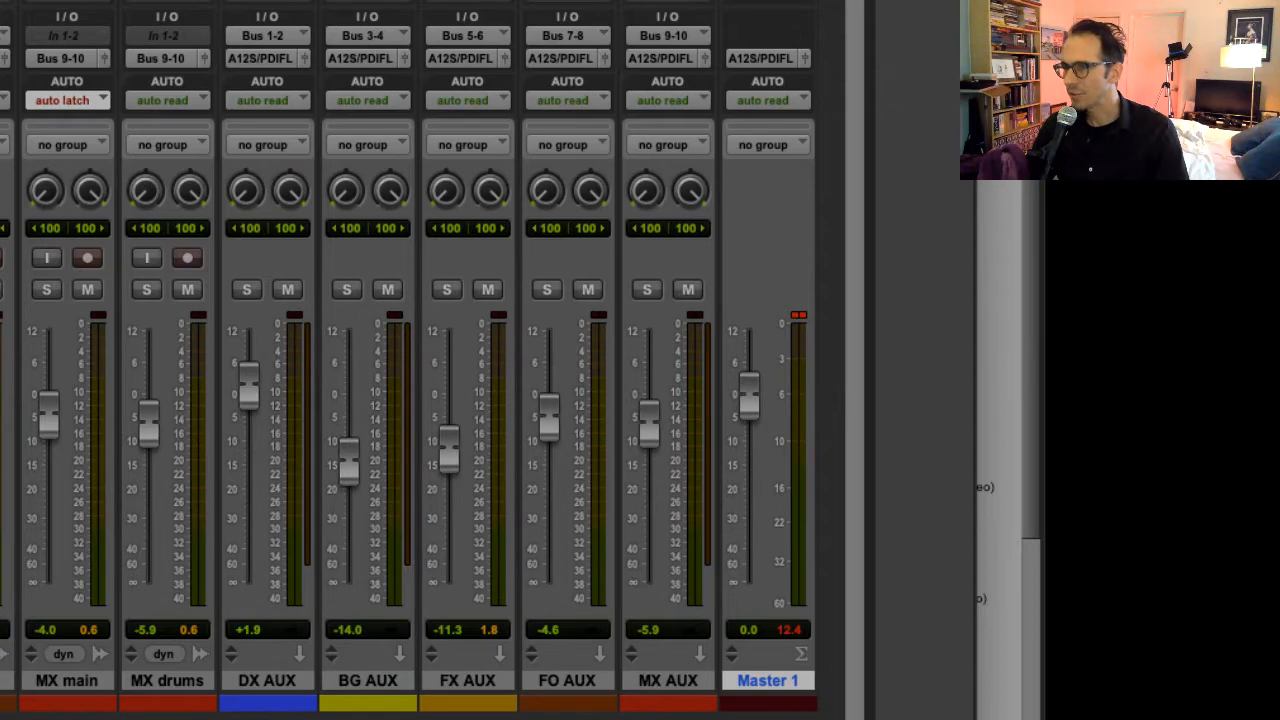
Select the dialogue passage on DX boom B FX in the timeline, starting at about 0:51.7 with a little space around the clip.
key("super+equal")
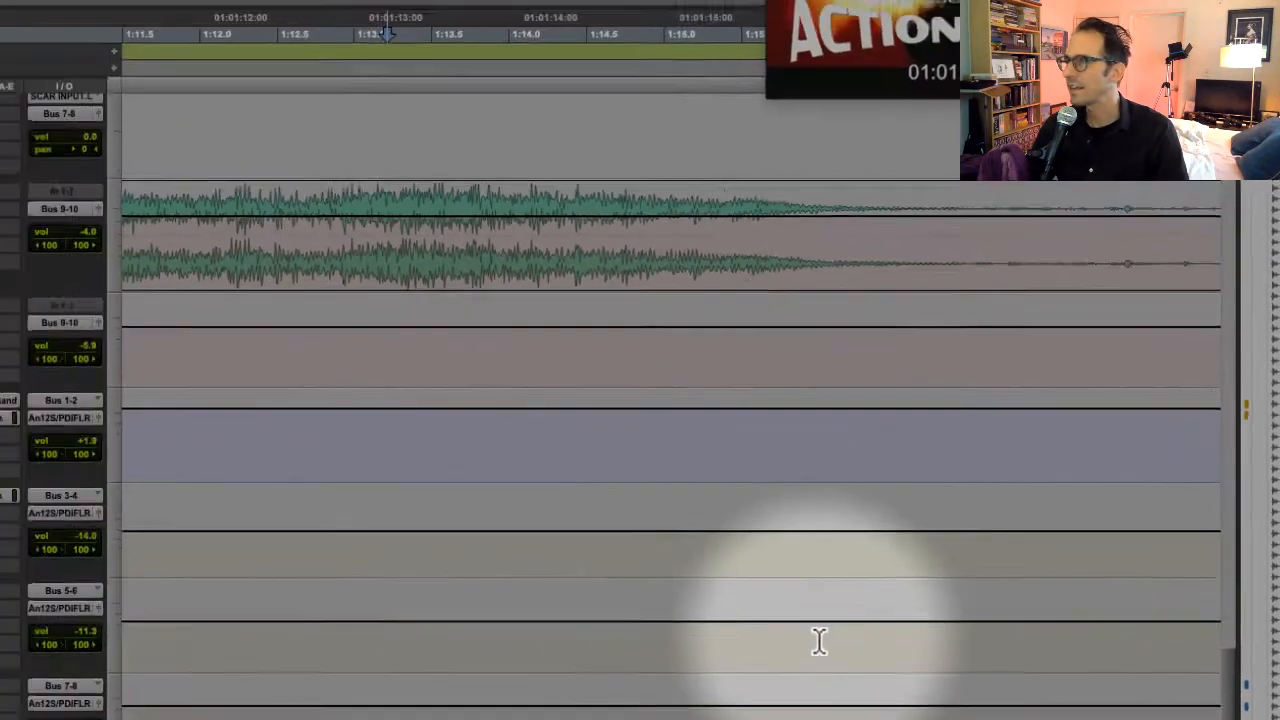
scroll(146, 467, "up", 15)
scroll(964, 568, "up", 6)
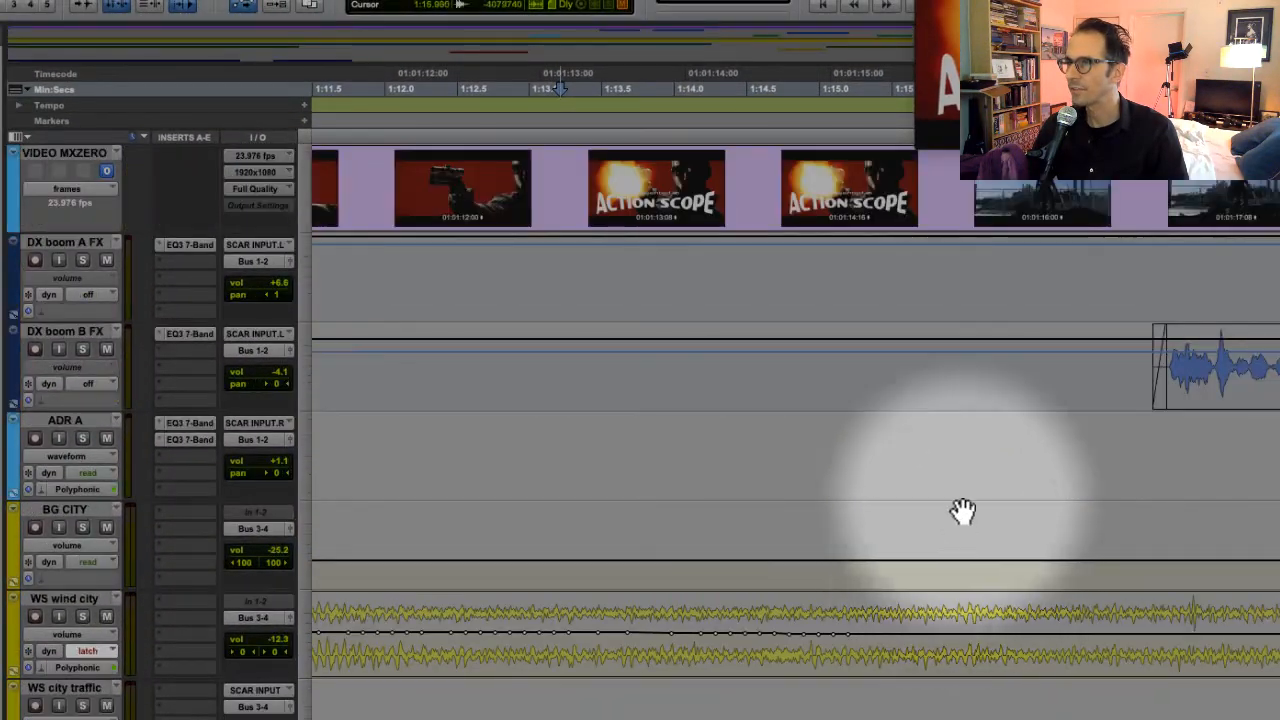
scroll(796, 400, "left", 15)
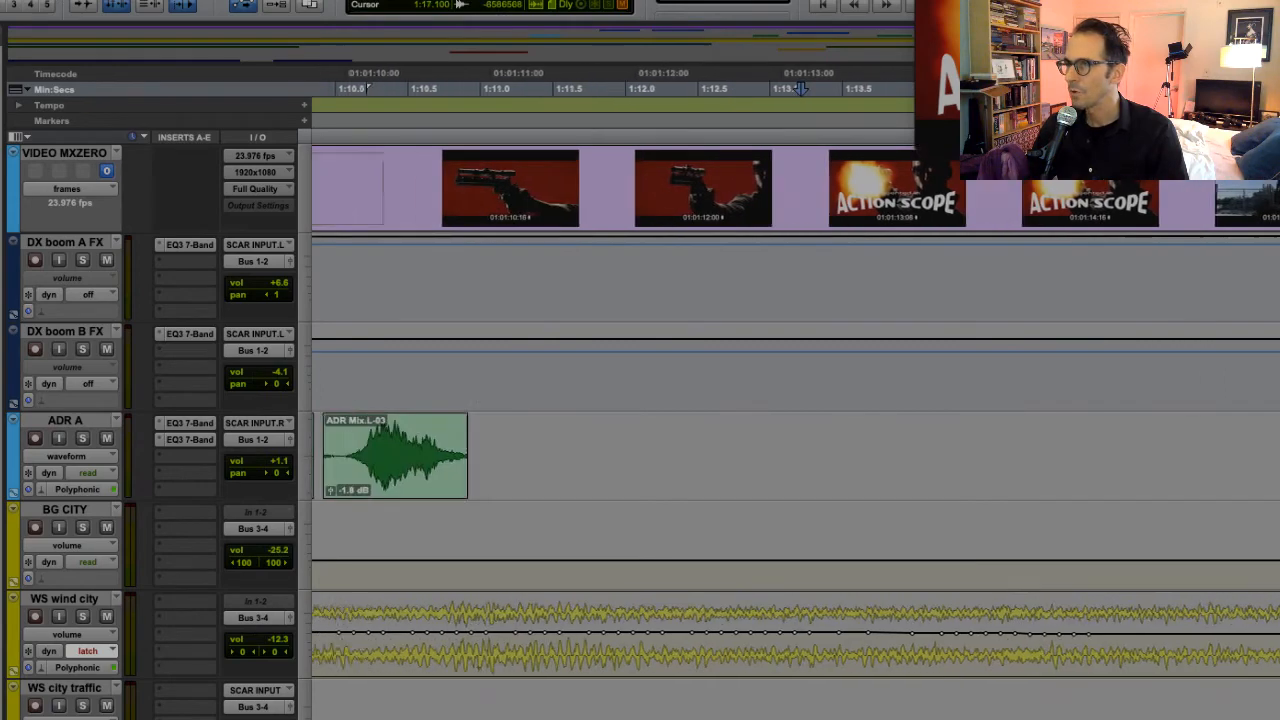
scroll(796, 400, "left", 10)
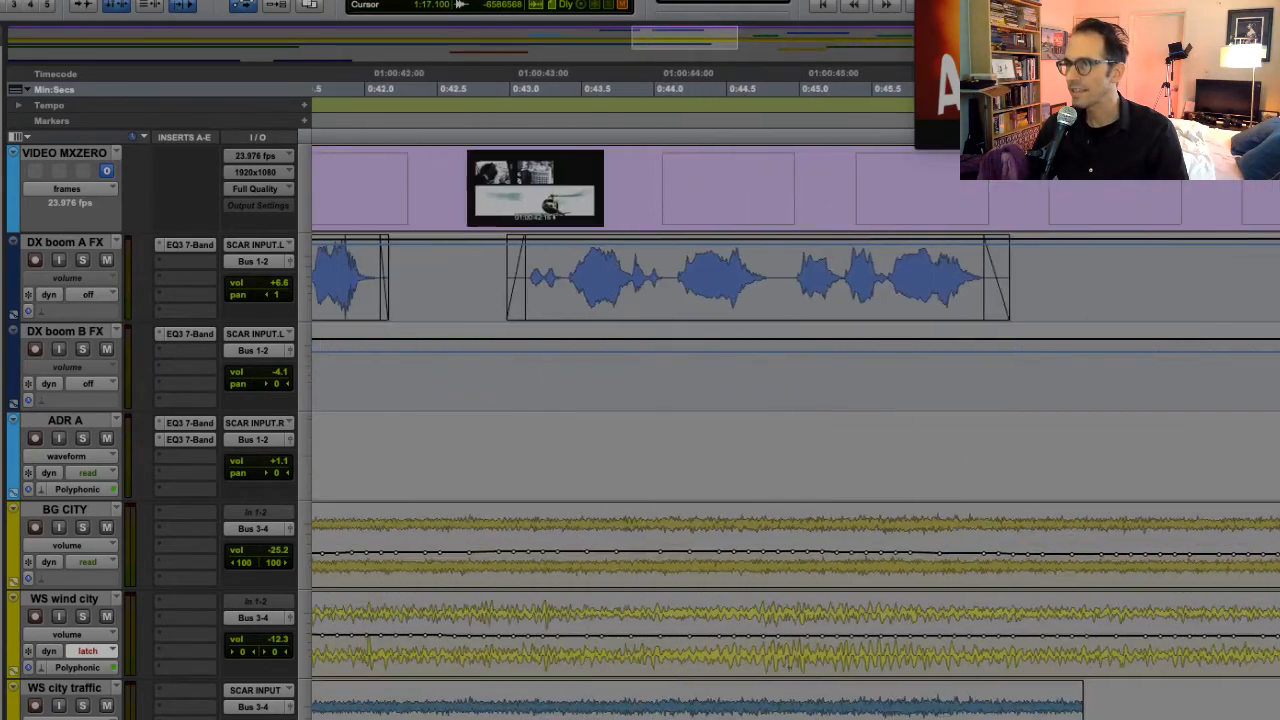
scroll(796, 400, "right", 5)
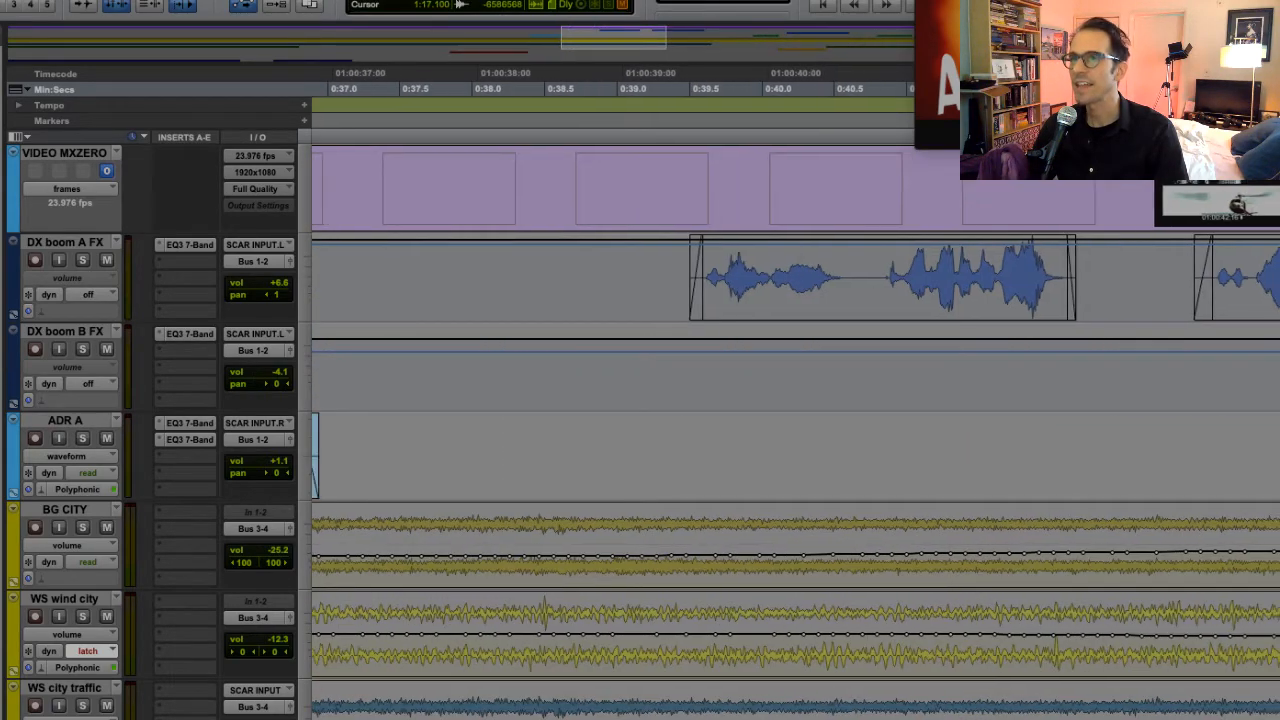
scroll(796, 400, "right", 9)
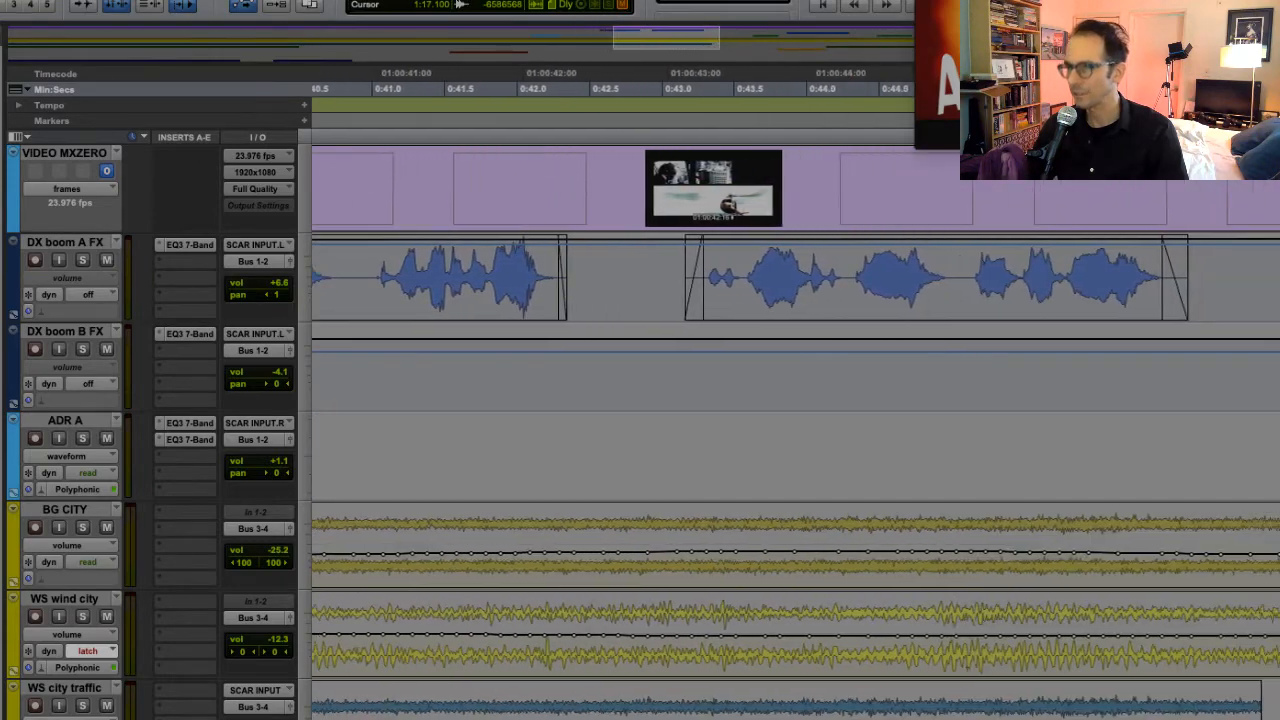
scroll(509, 383, "right", 4)
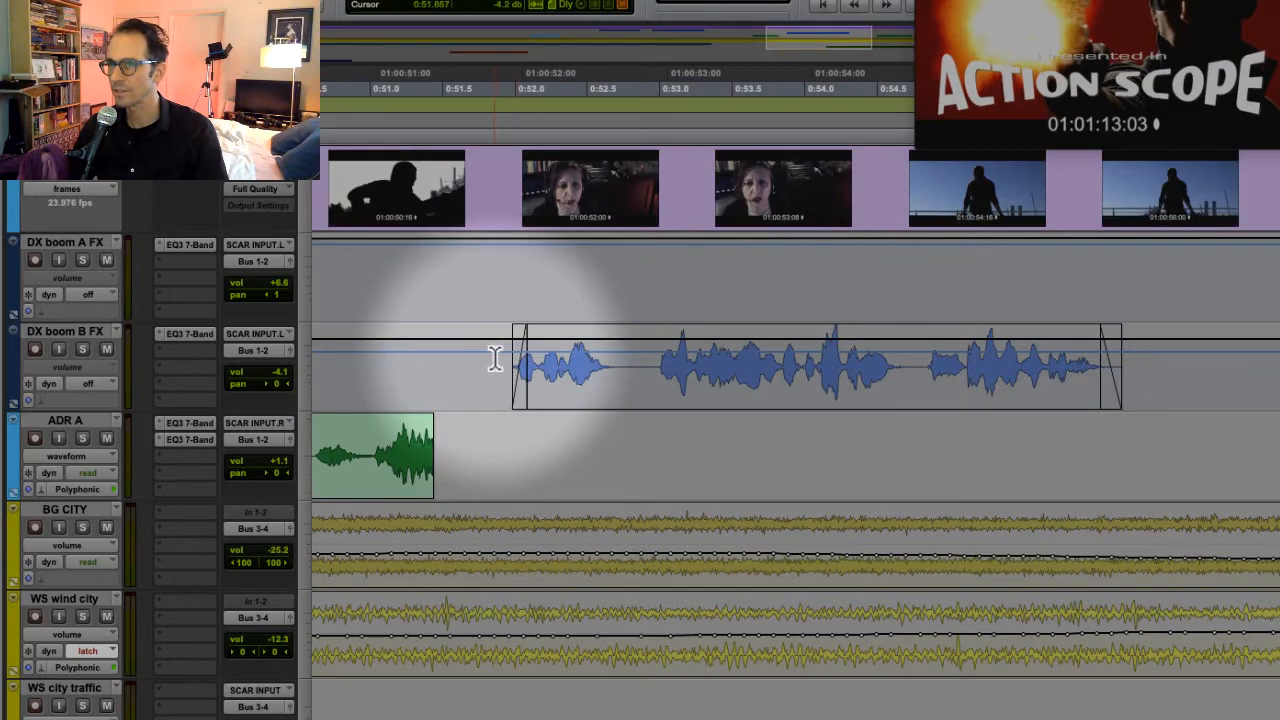
left_click_drag(493, 357, 1154, 321)
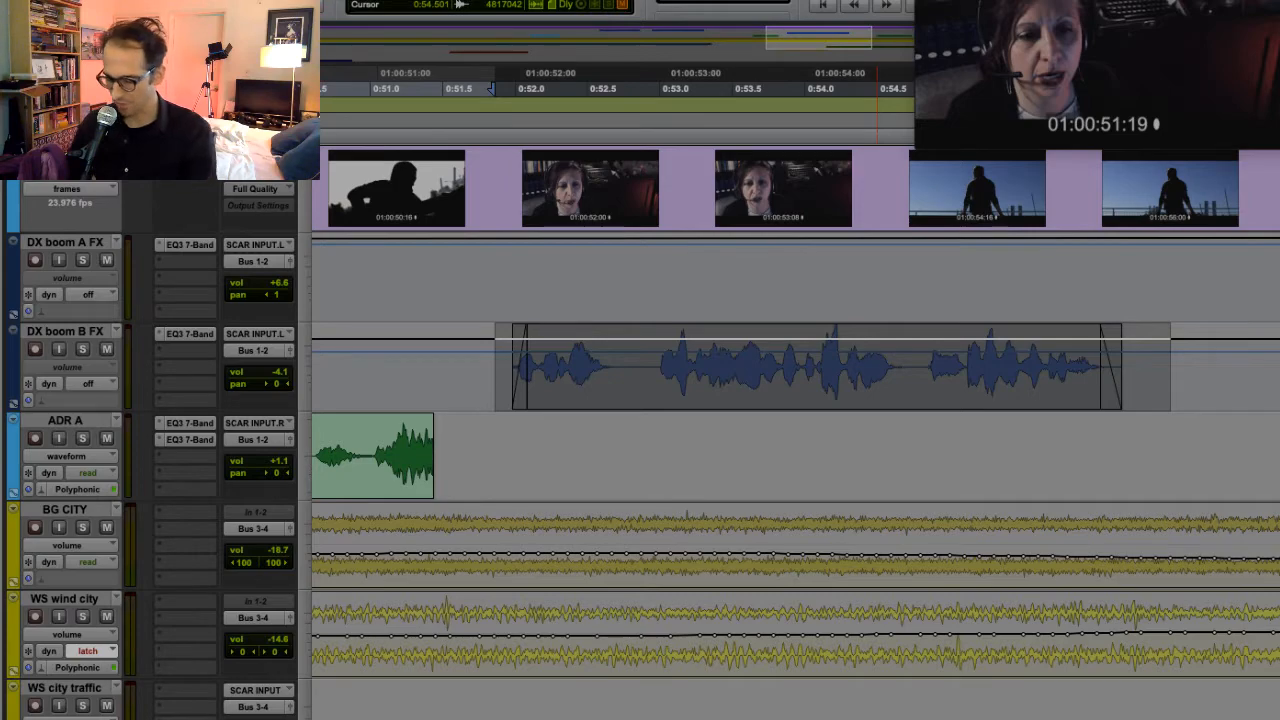
In the mixer, lower the DX AUX level to +1.1 and nudge it back up to +1.4.
key("ctrl+equal")
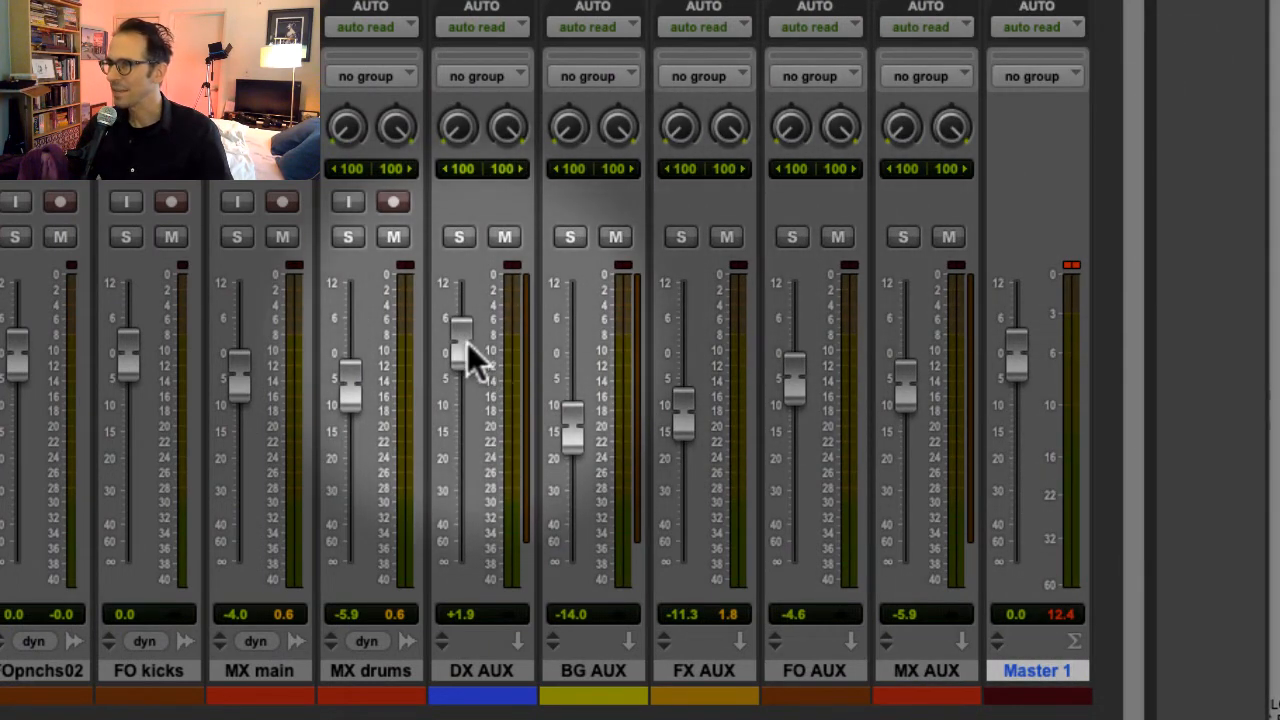
left_click_drag(466, 342, 468, 346)
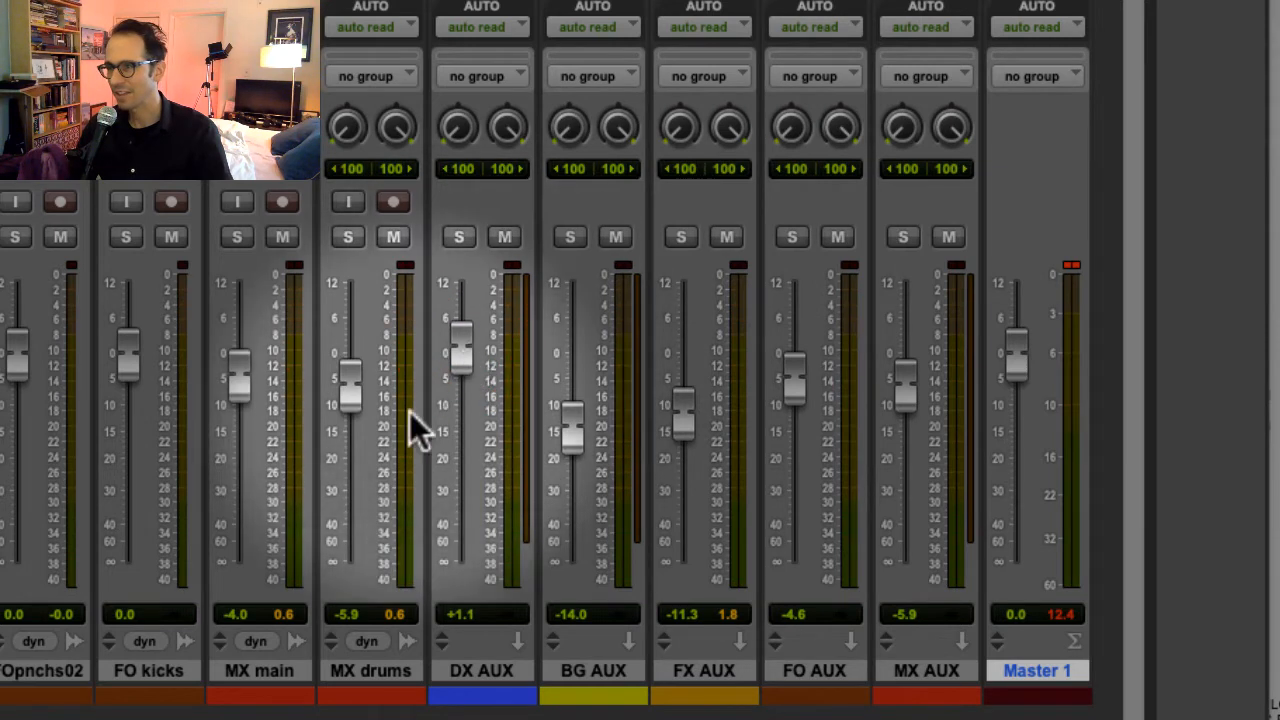
scroll(562, 360, "left", 3)
scroll(562, 360, "left", 5)
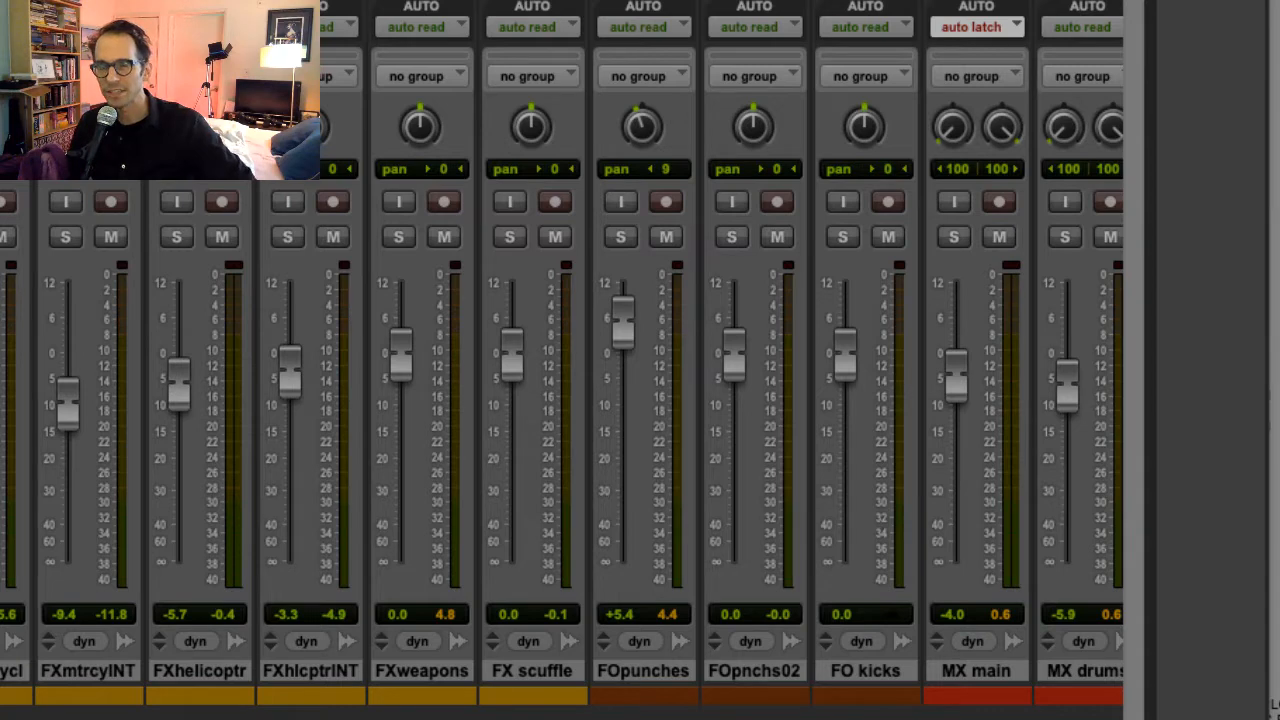
scroll(562, 400, "right", 10)
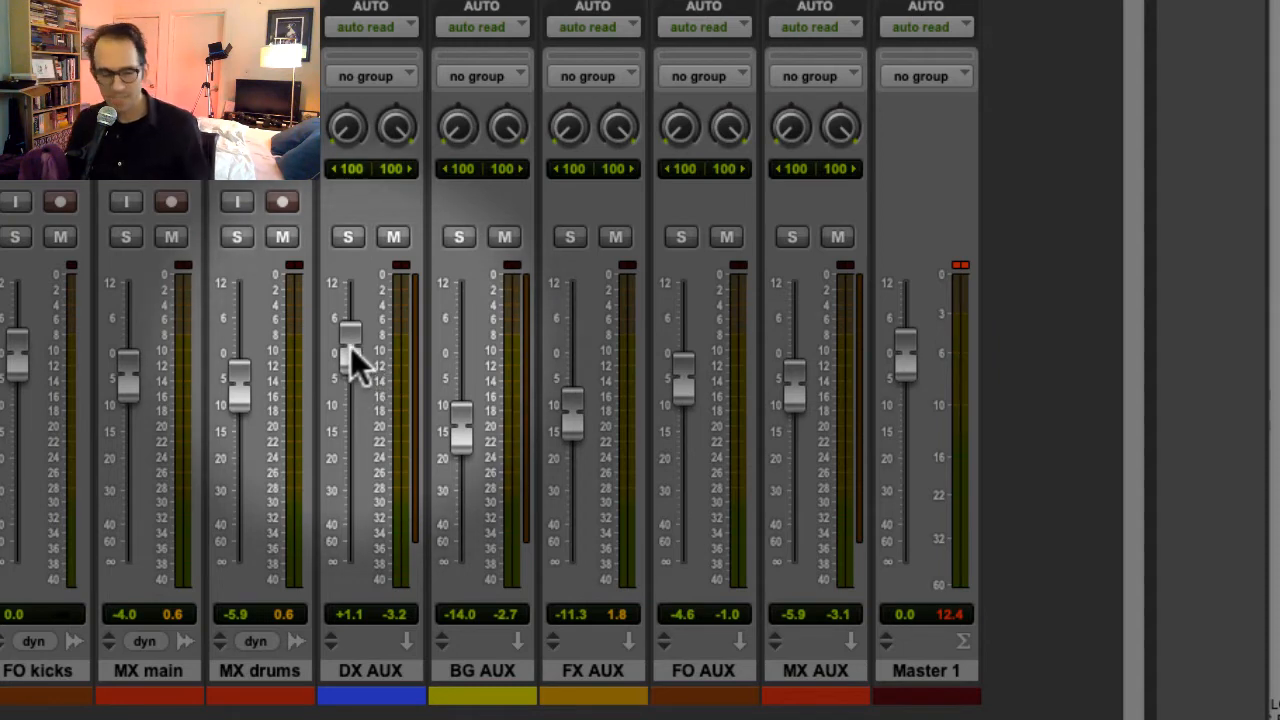
mouse_move(350, 346)
left_mouse_down()
mouse_move(355, 418)
mouse_move(353, 345)
left_mouse_up()
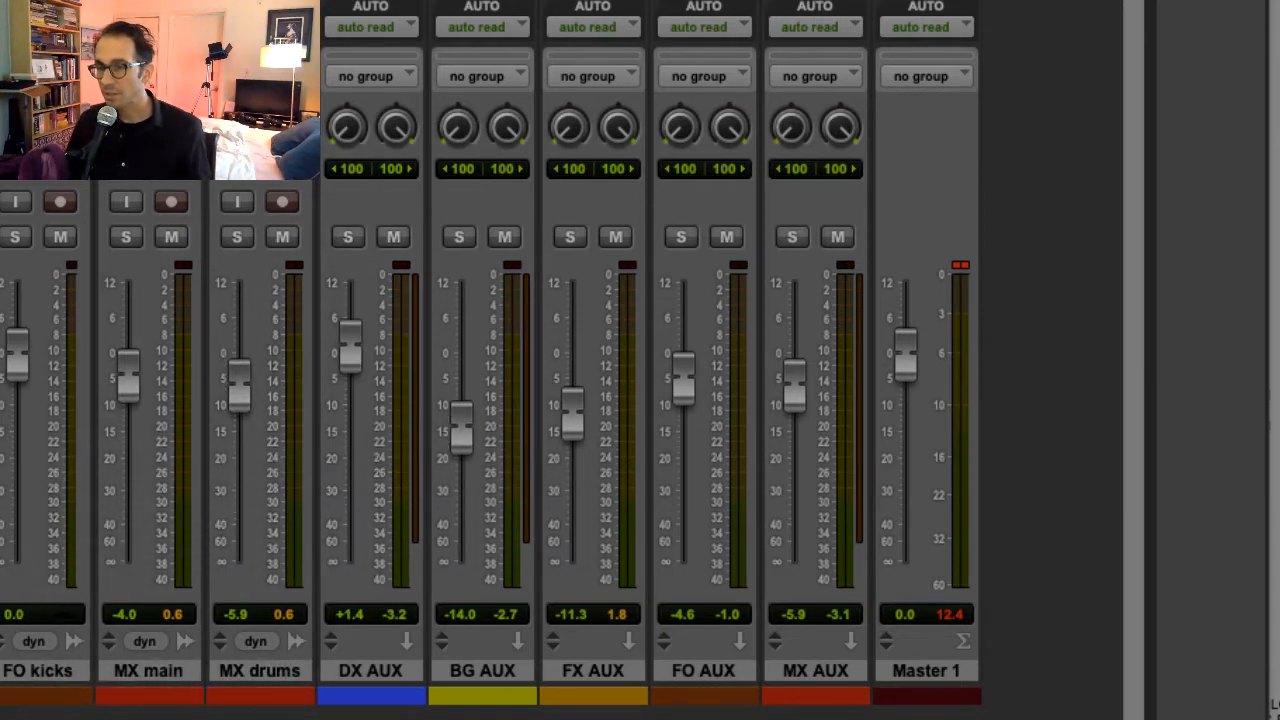
Pull the DX AUX level down to -0.4, and bring it back up to +0.2.
scroll(560, 400, "left", 8)
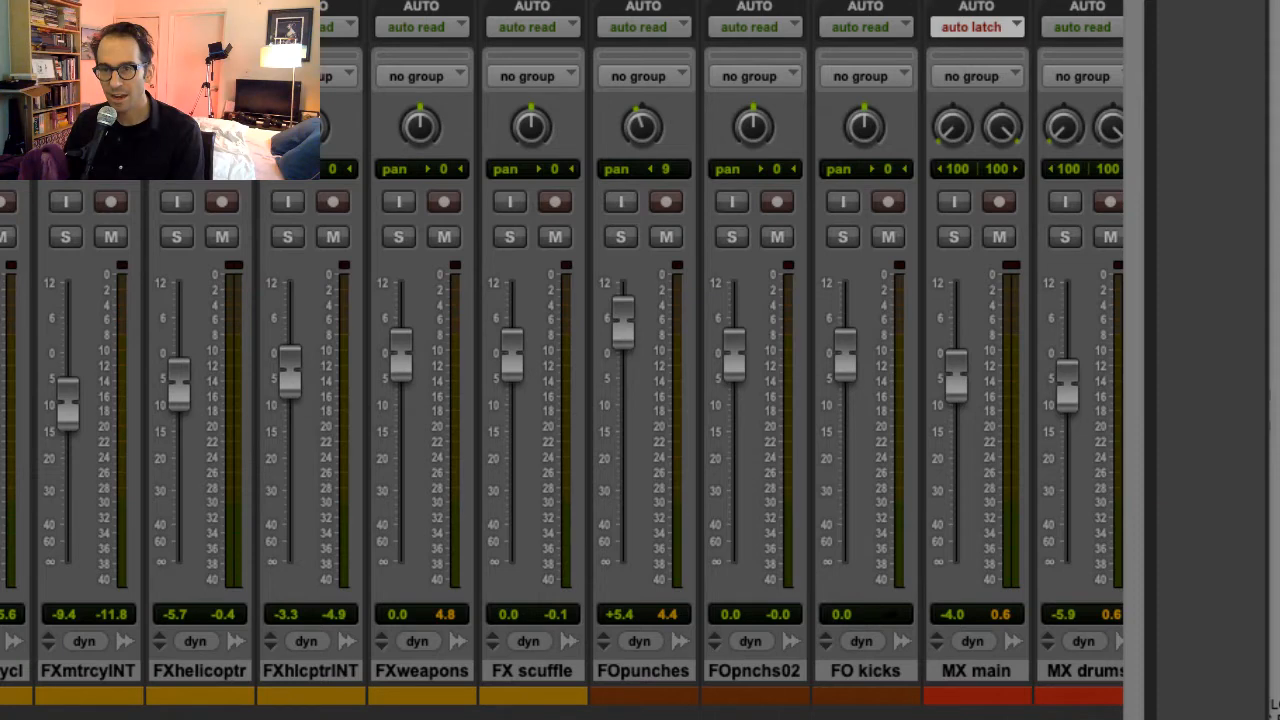
scroll(562, 440, "right", 10)
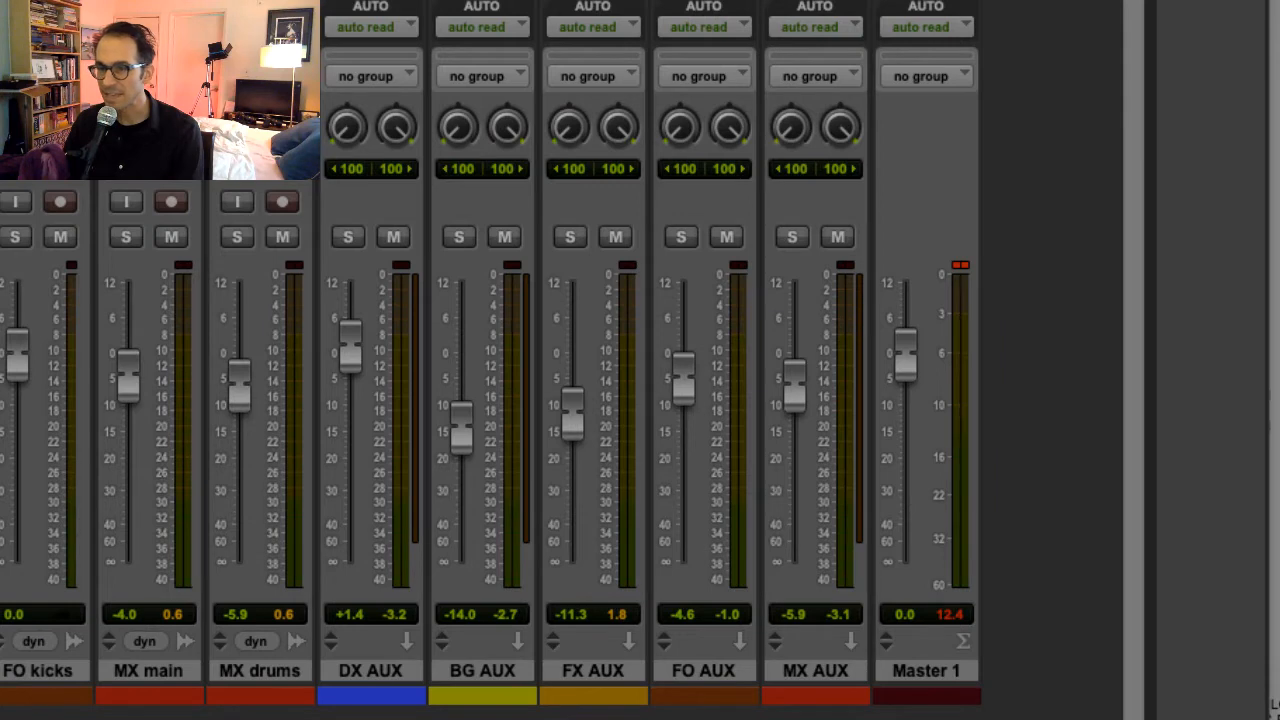
scroll(562, 400, "left", 10)
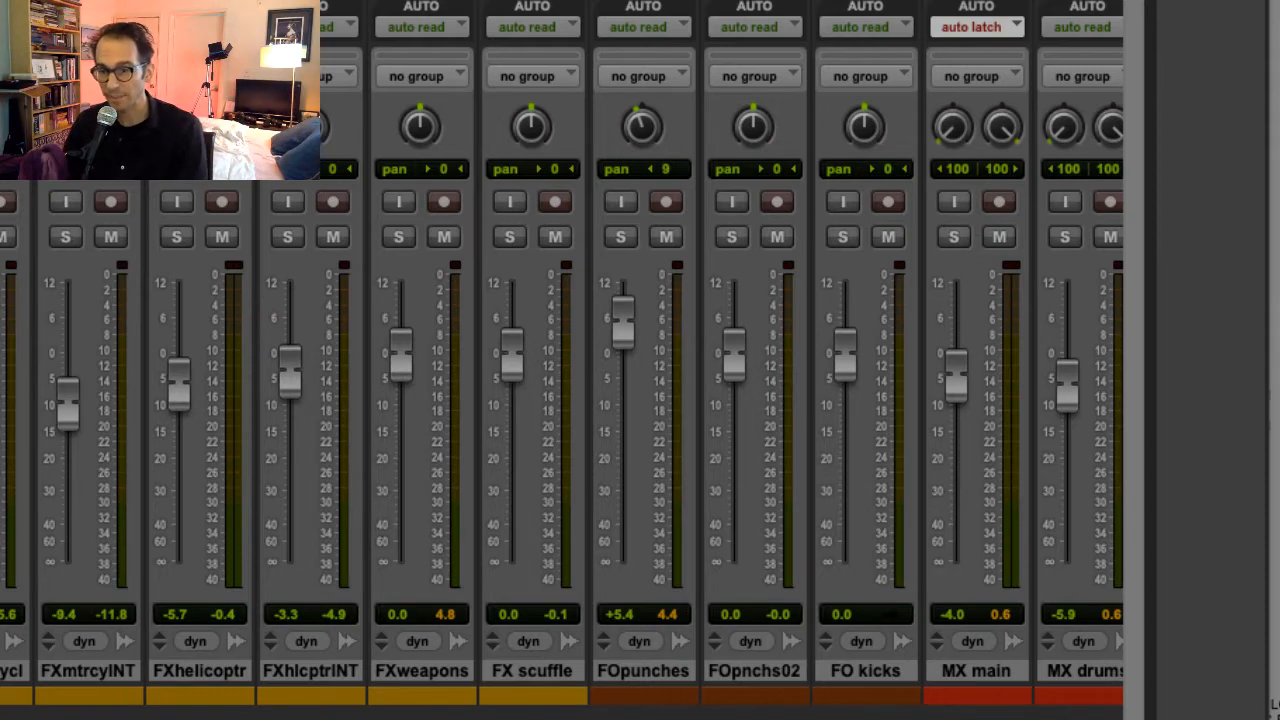
scroll(170, 685, "right", 10)
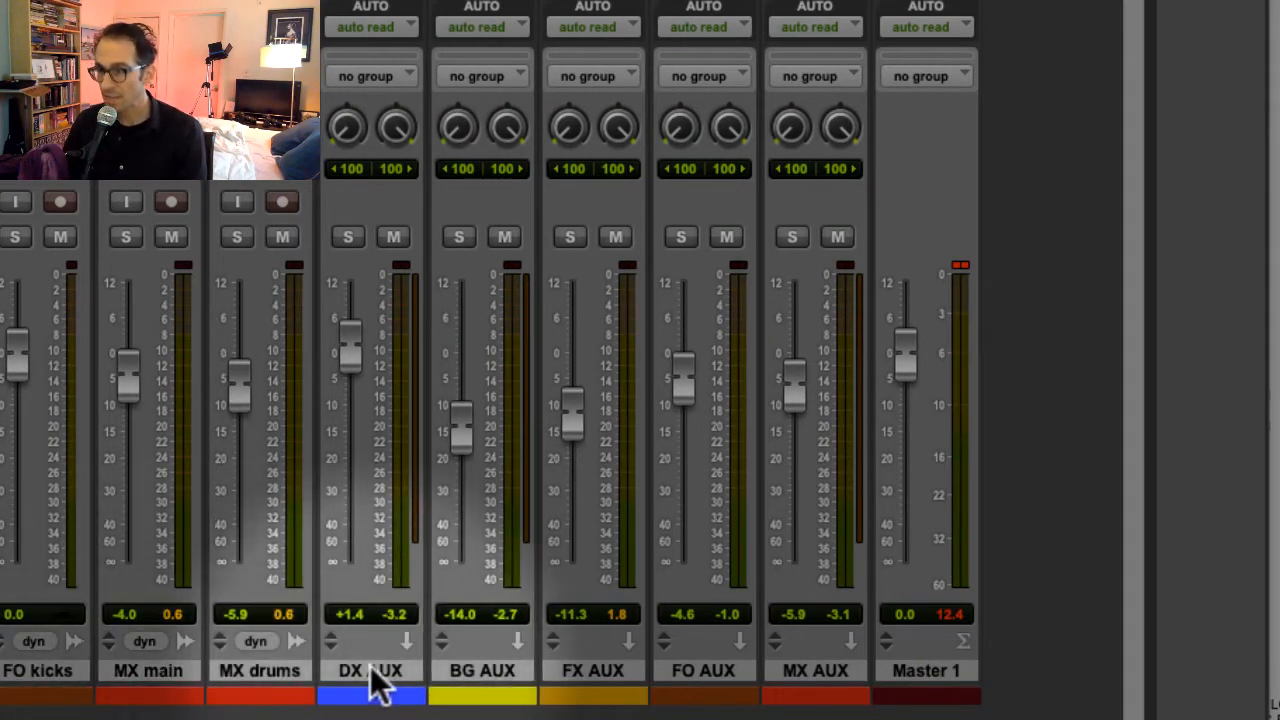
mouse_move(357, 343)
left_mouse_down()
mouse_move(366, 545)
mouse_move(371, 279)
mouse_move(364, 378)
mouse_move(363, 351)
left_mouse_up()
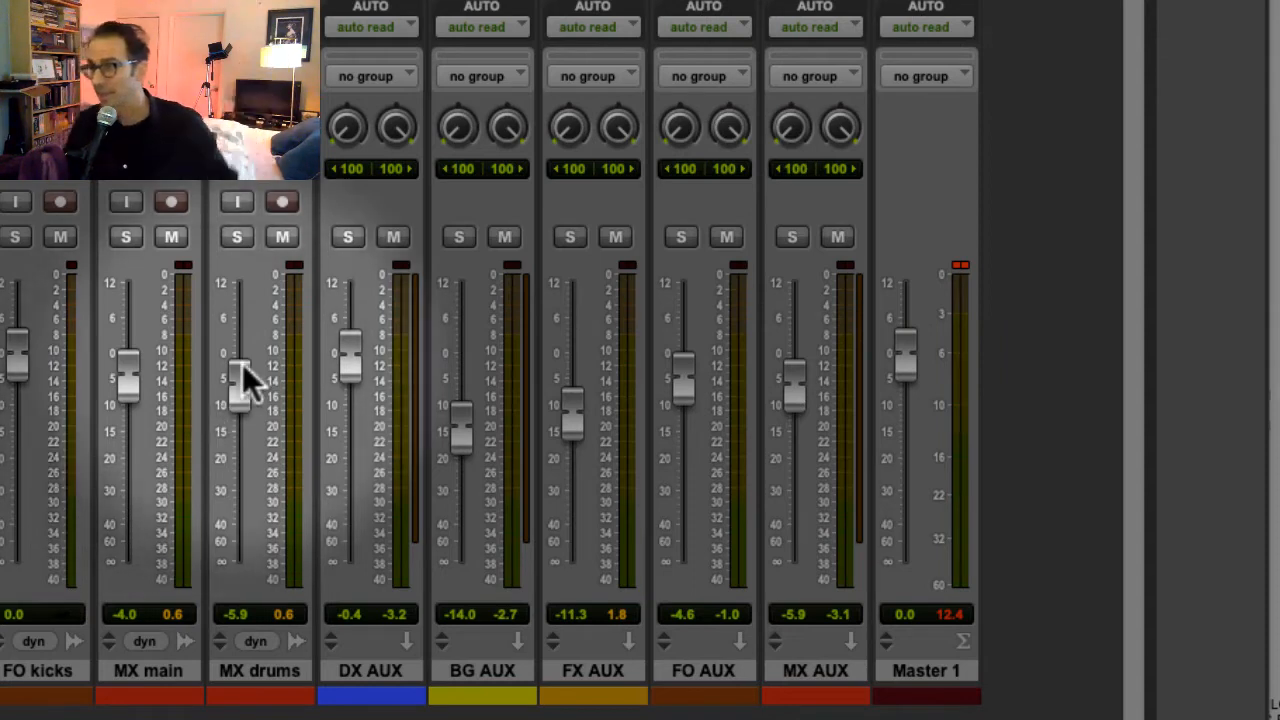
mouse_move(345, 358)
left_mouse_down()
mouse_move(331, 452)
mouse_move(349, 338)
mouse_move(339, 477)
mouse_move(362, 355)
left_mouse_up()
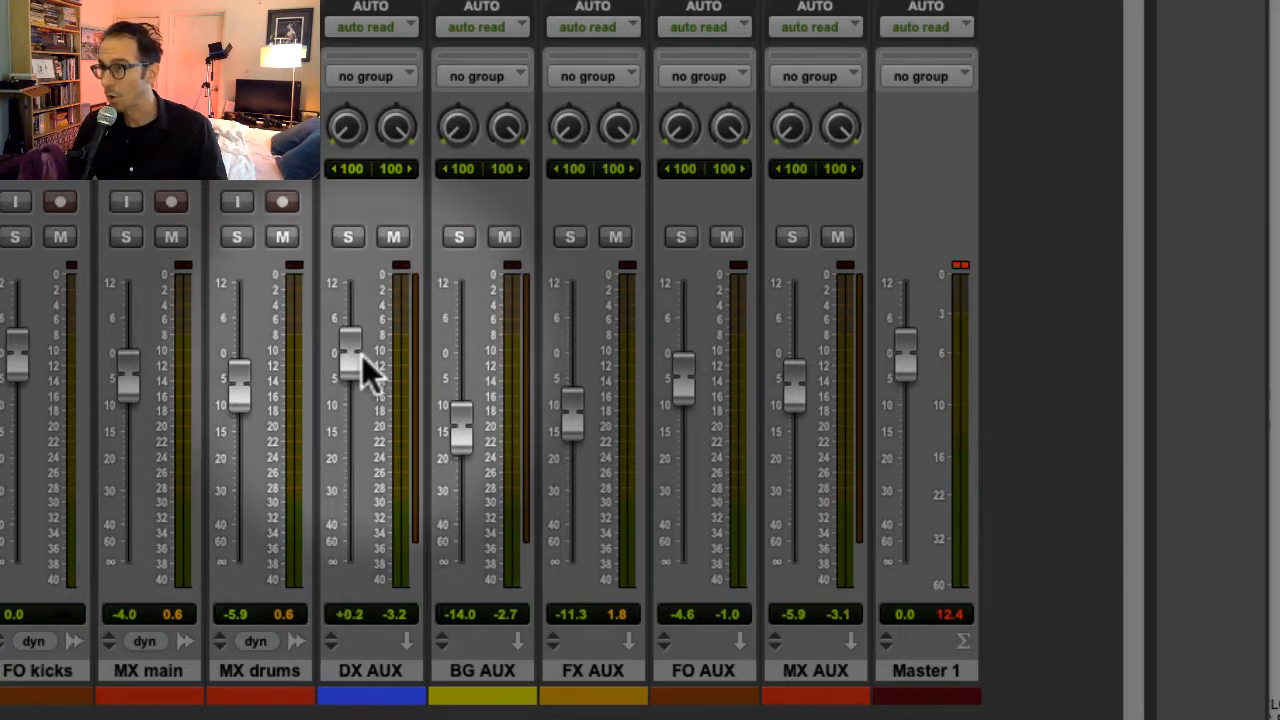
Raise the dialogue submix on DX AUX to +1.1.
scroll(640, 400, "left", 8)
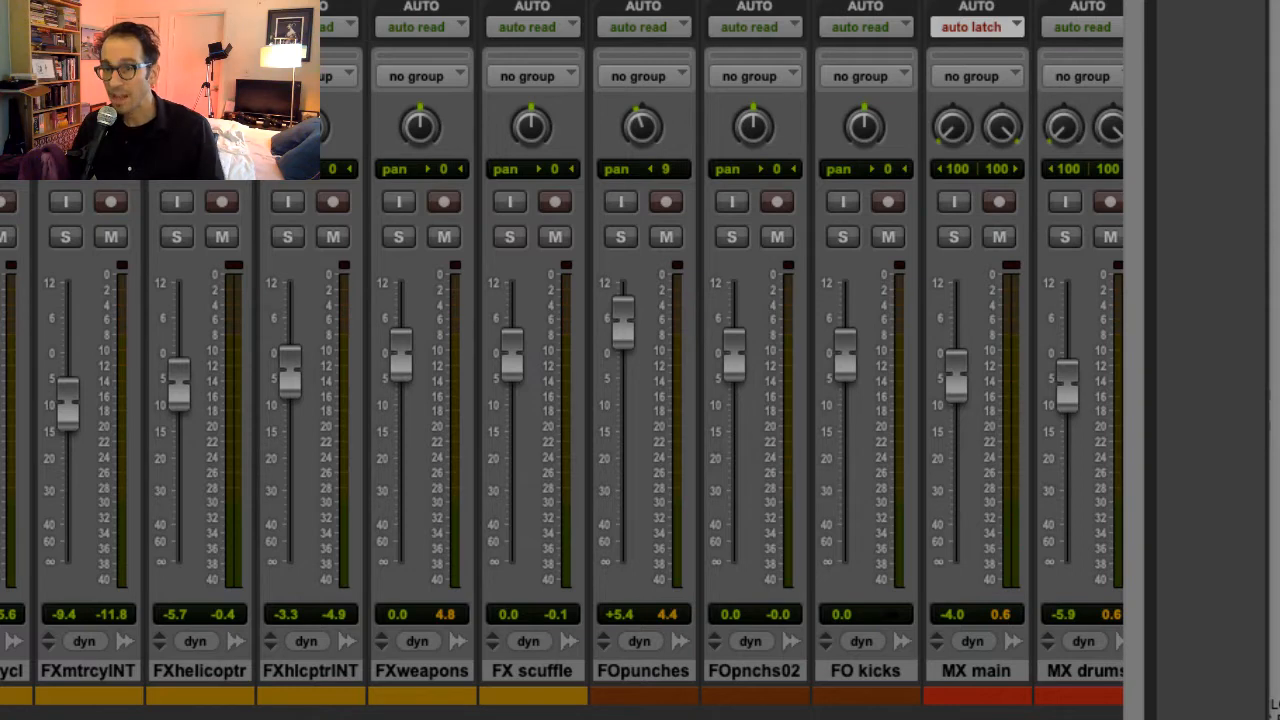
scroll(560, 400, "right", 8)
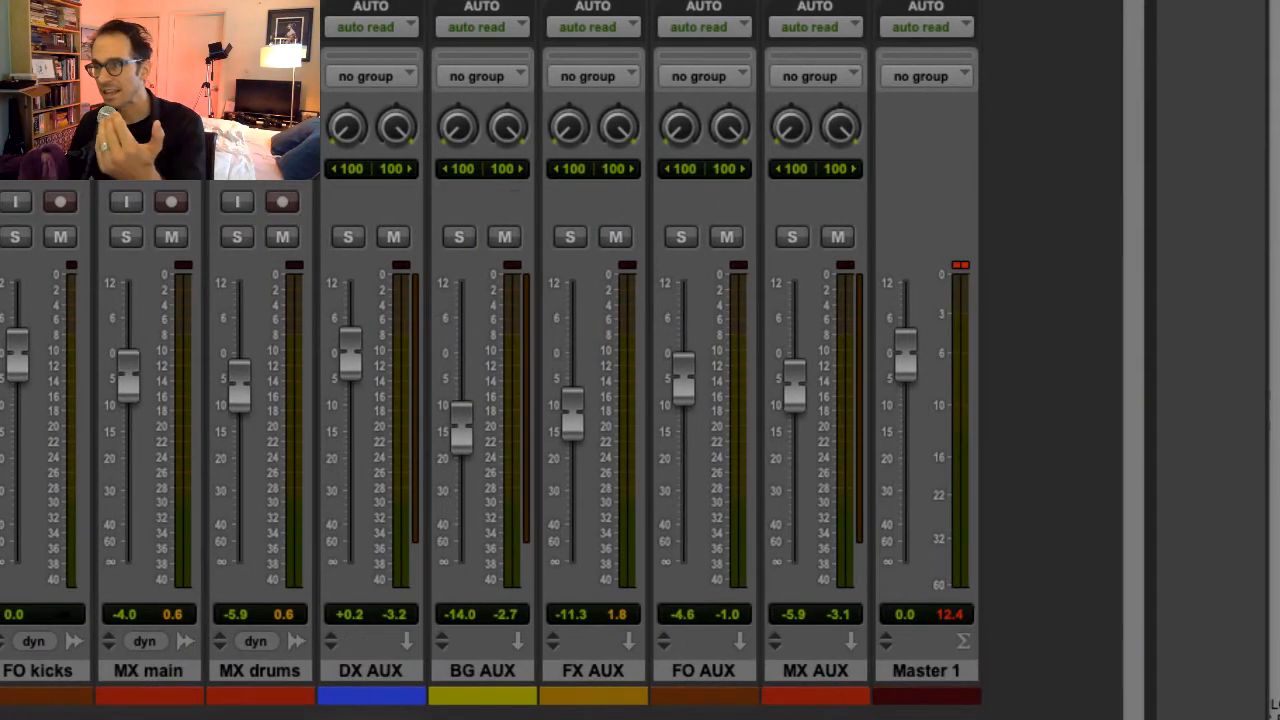
left_click(348, 362)
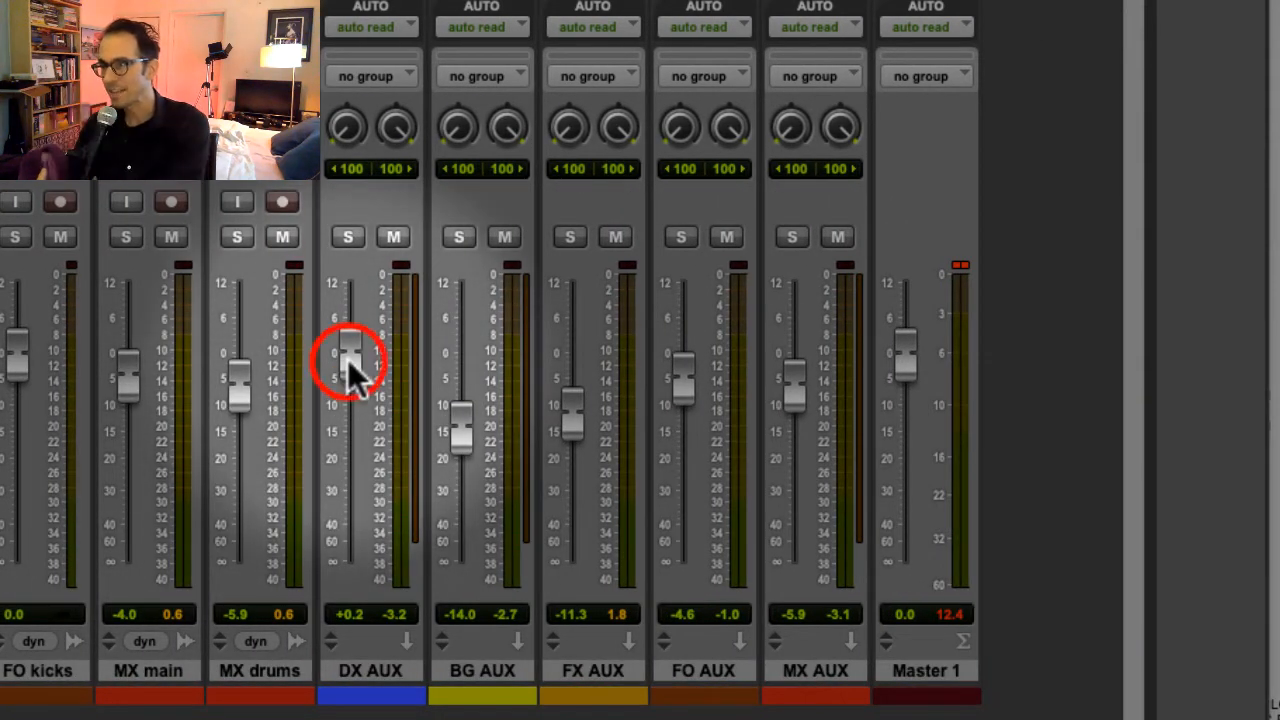
mouse_move(348, 360)
left_mouse_down()
mouse_move(360, 372)
mouse_move(334, 409)
mouse_move(336, 358)
left_mouse_up()
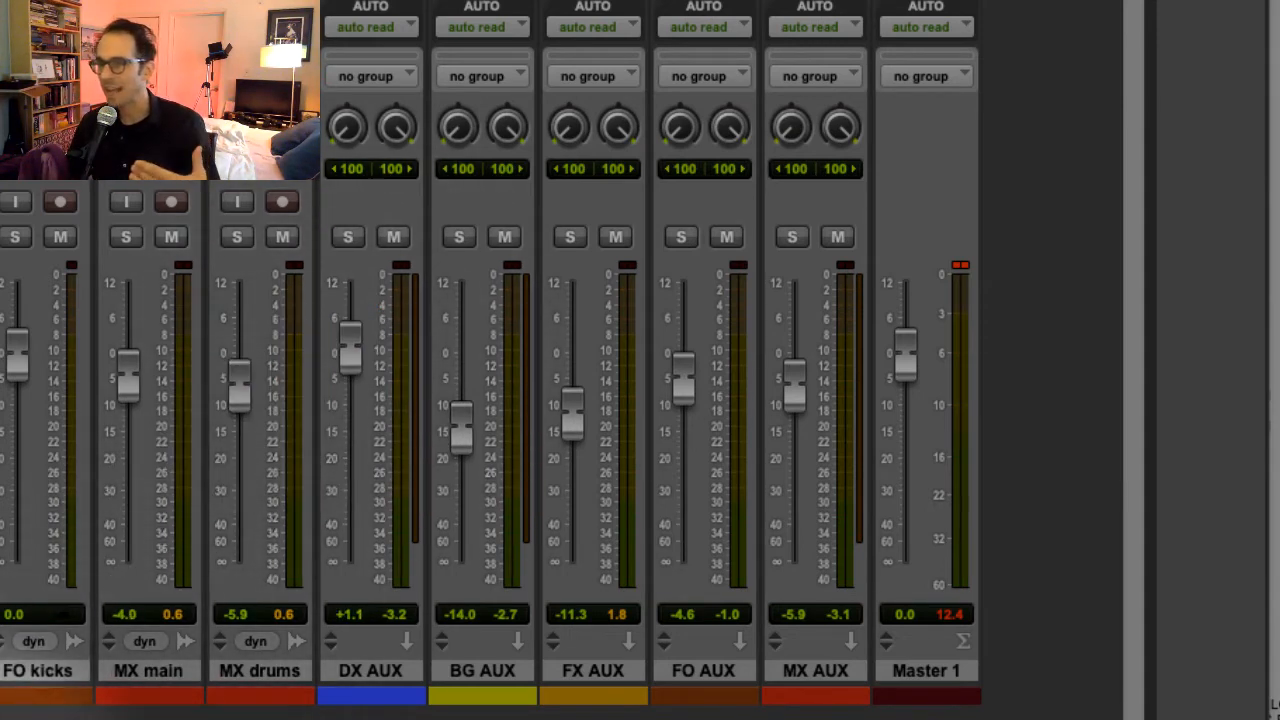
Trim the dialogue submix on DX AUX slightly to +0.9.
scroll(520, 400, "left", 1)
scroll(520, 400, "left", 10)
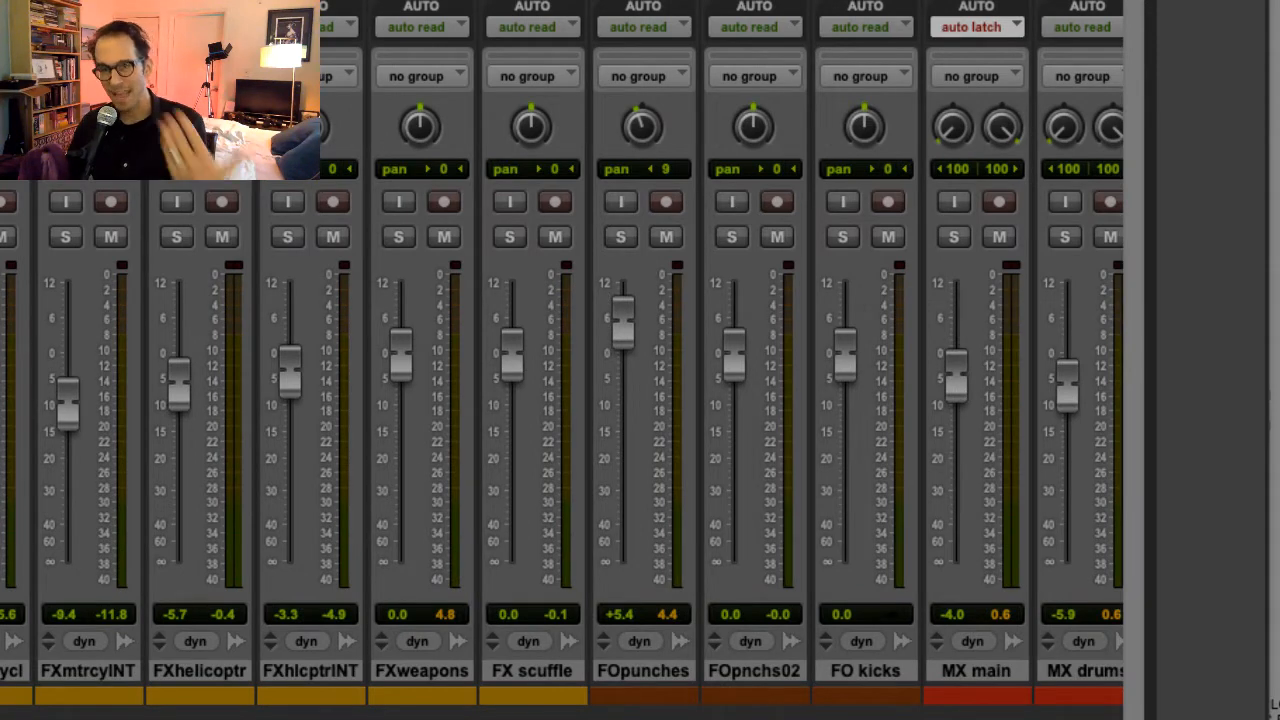
scroll(520, 400, "right", 11)
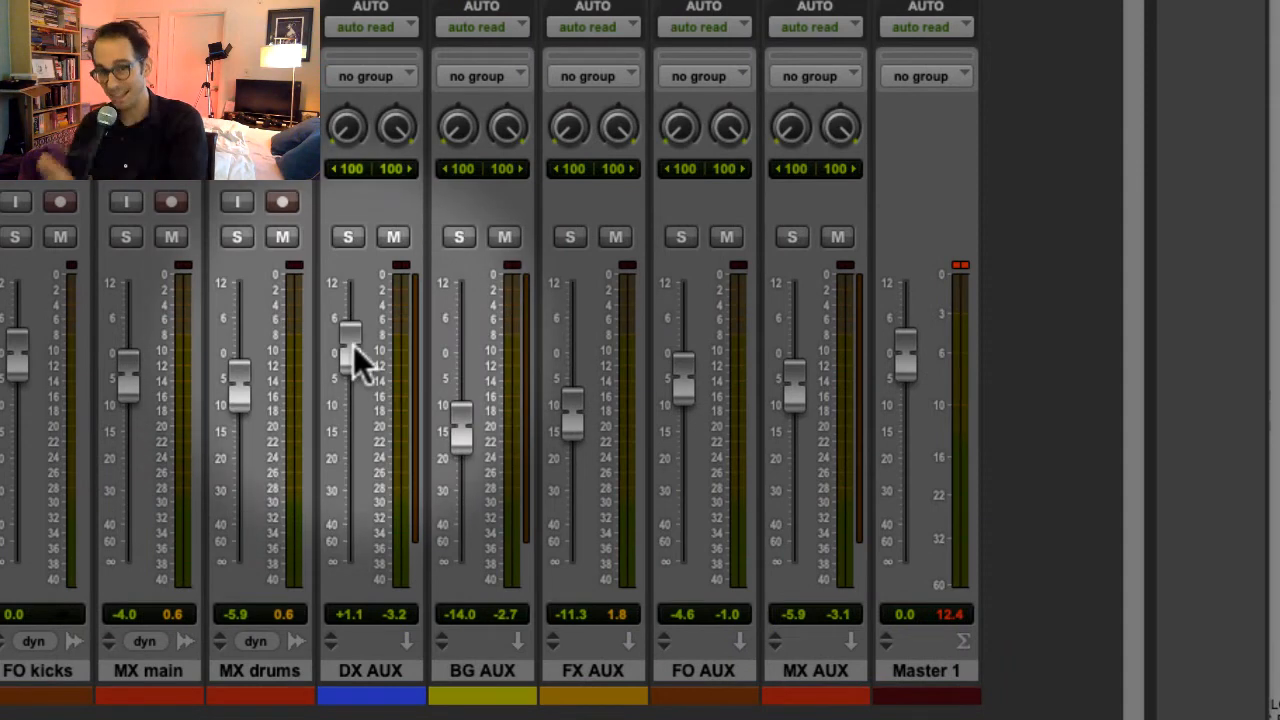
mouse_move(353, 345)
left_mouse_down()
mouse_move(350, 411)
mouse_move(357, 348)
left_mouse_up()
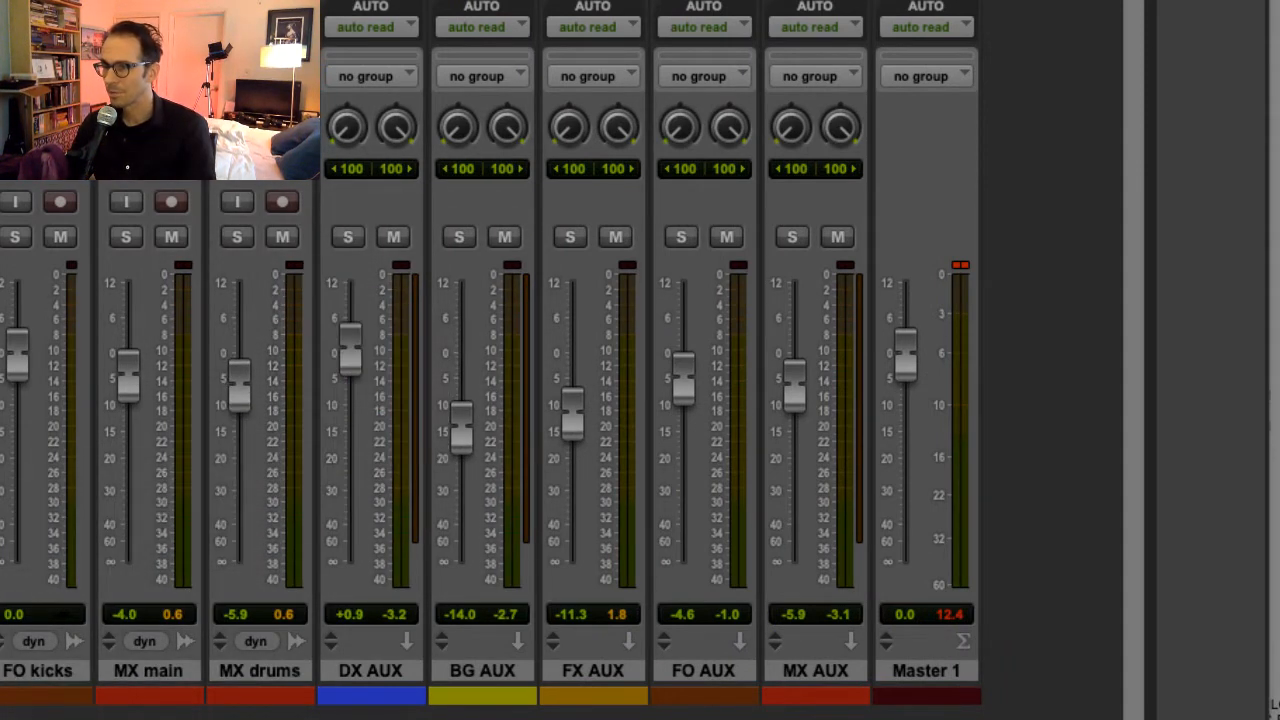
Play the mix over the selected dialogue passage, stop playback, and check the clips in the timeline.
scroll(560, 360, "left", 10)
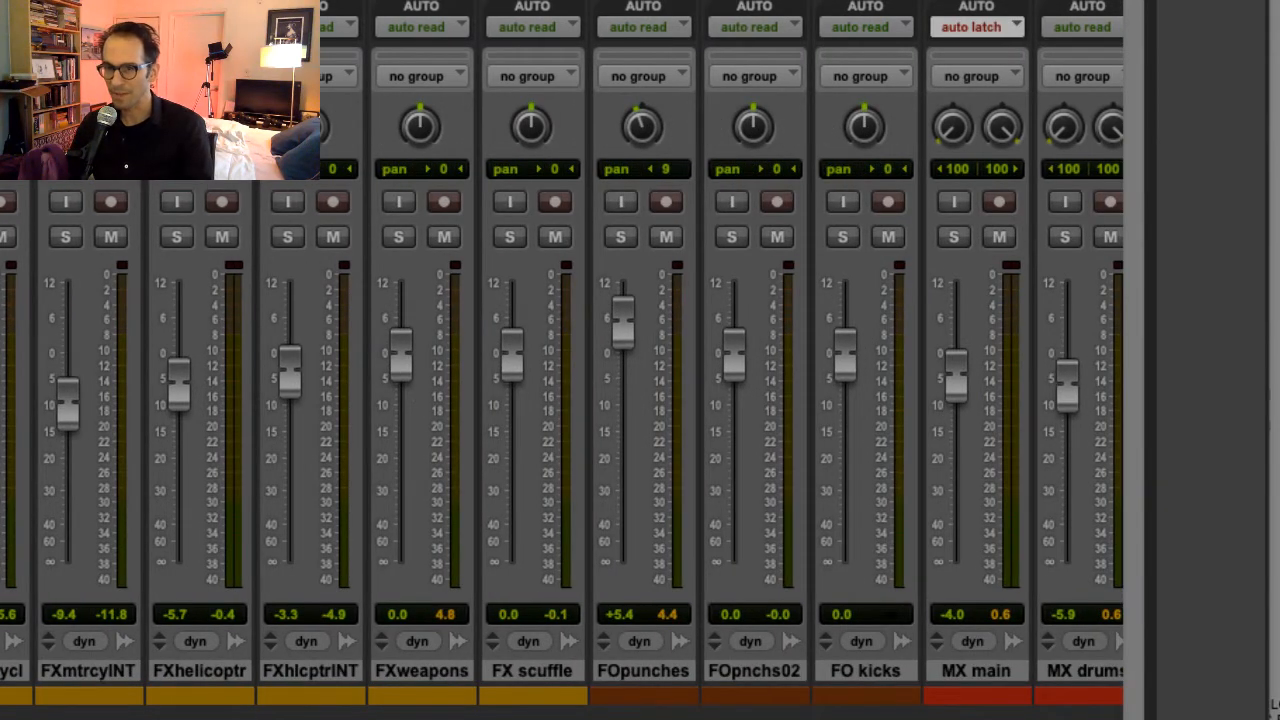
scroll(640, 360, "right", 10)
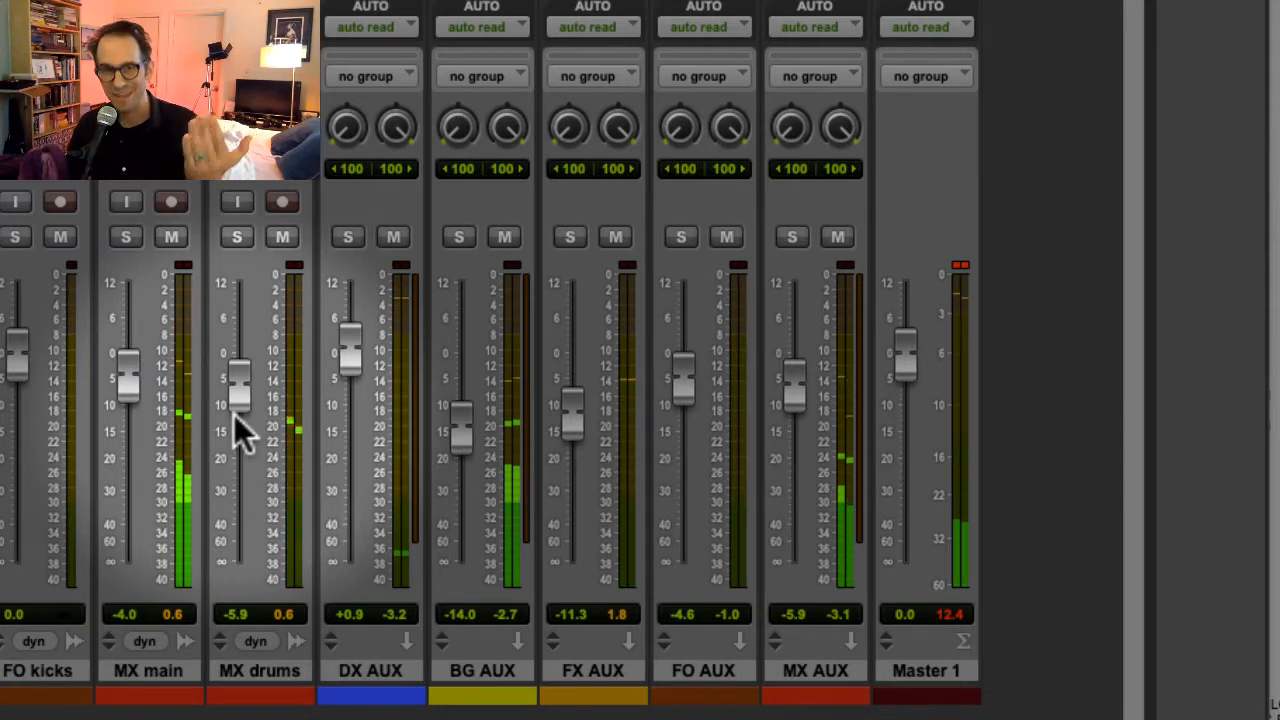
key("space")
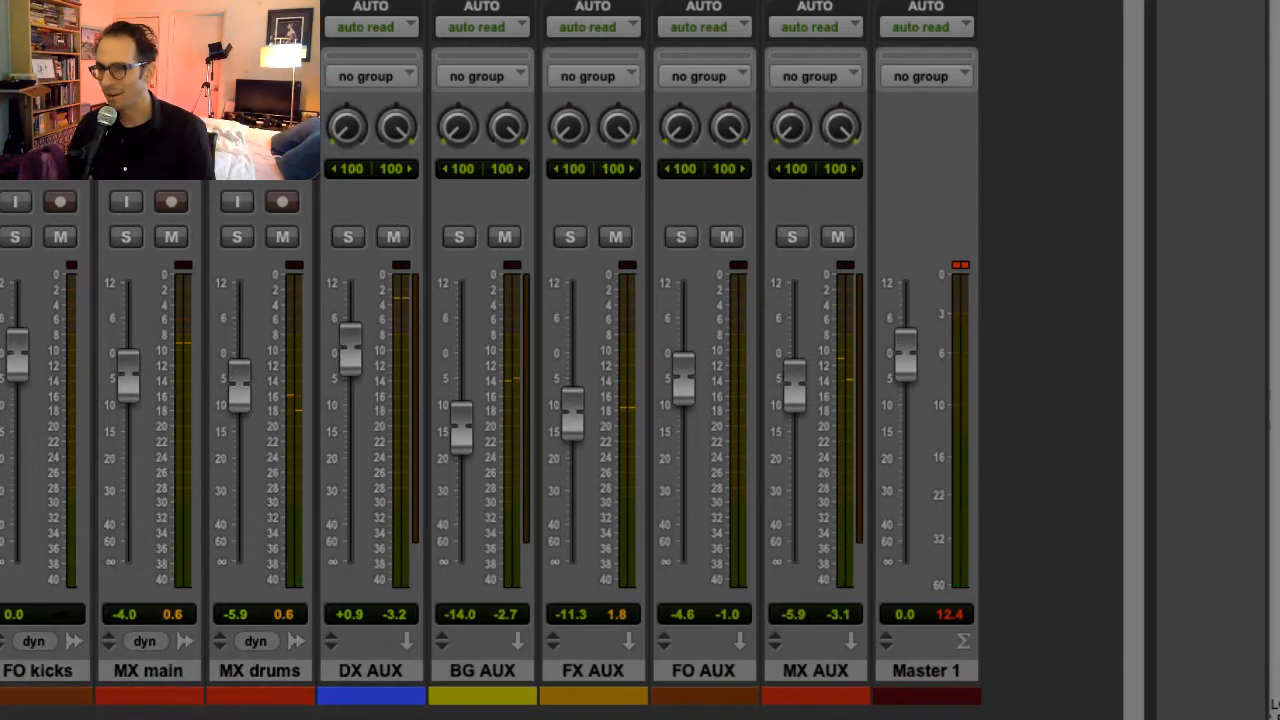
scroll(560, 400, "left", 8)
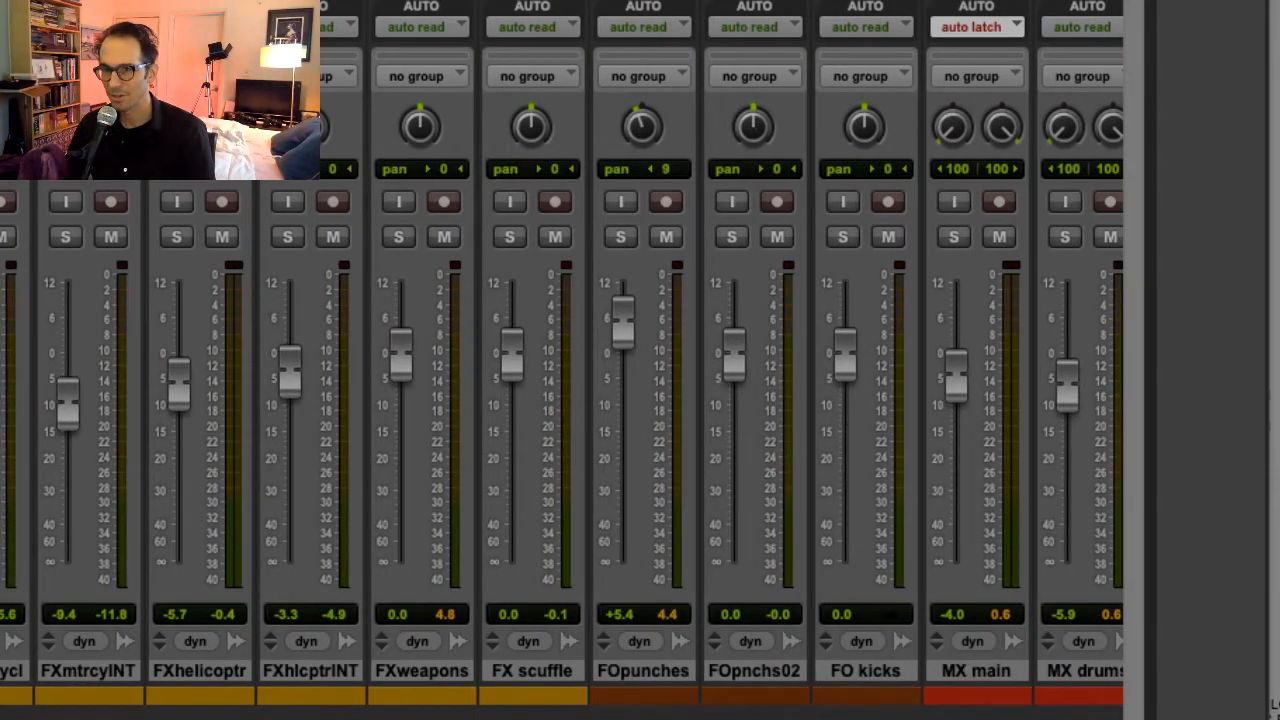
key("ctrl+equal")
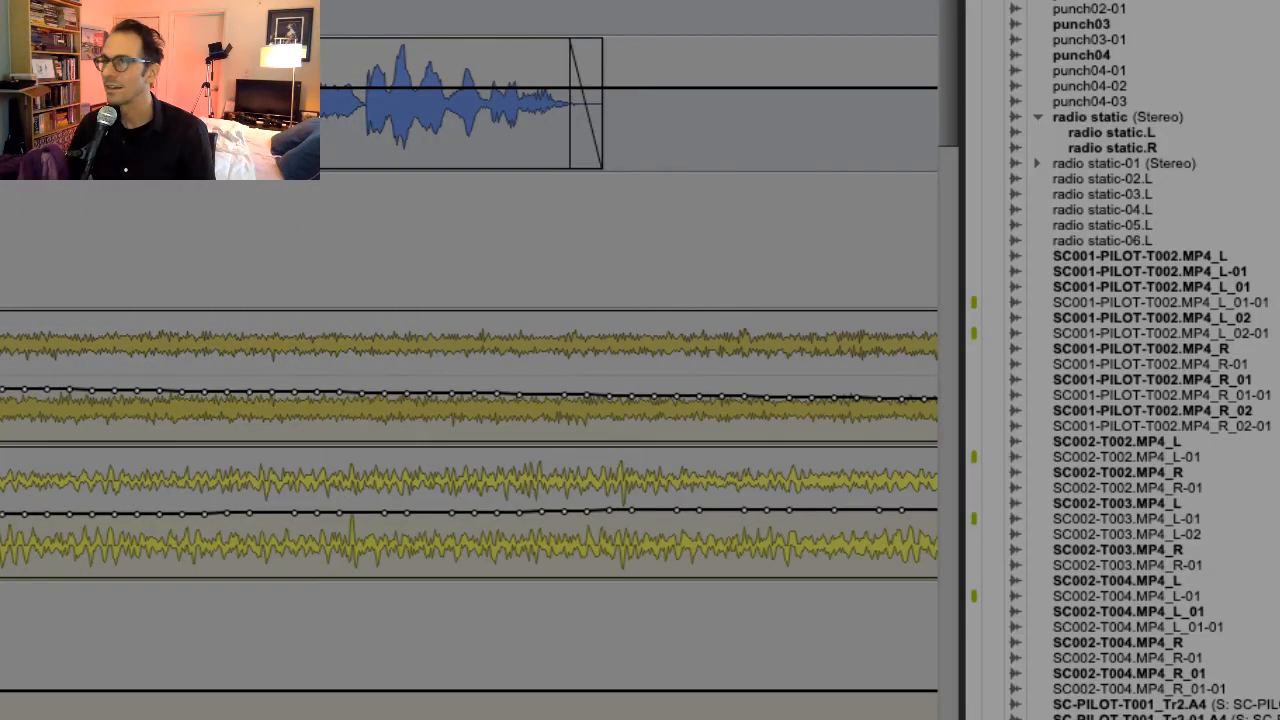
key("ctrl+equal")
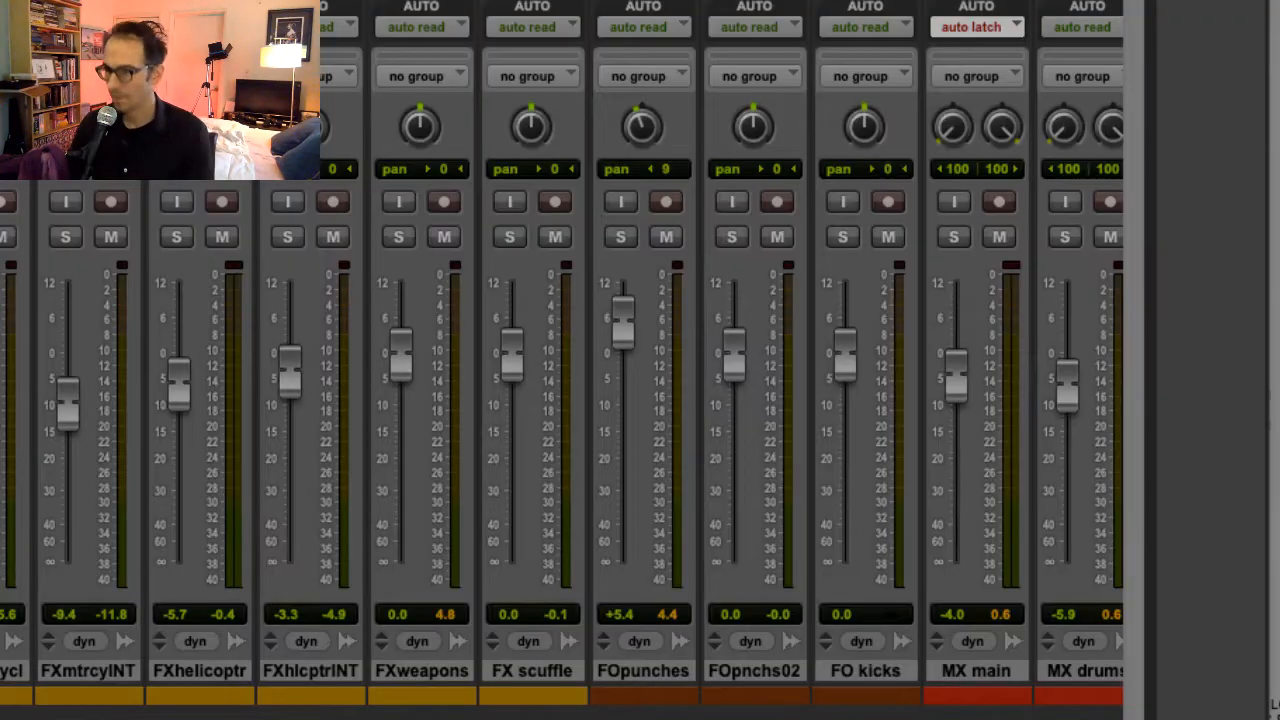
Lower the DX AUX level to -0.6 to rebalance the dialogue against the other submixes.
scroll(562, 400, "right", 10)
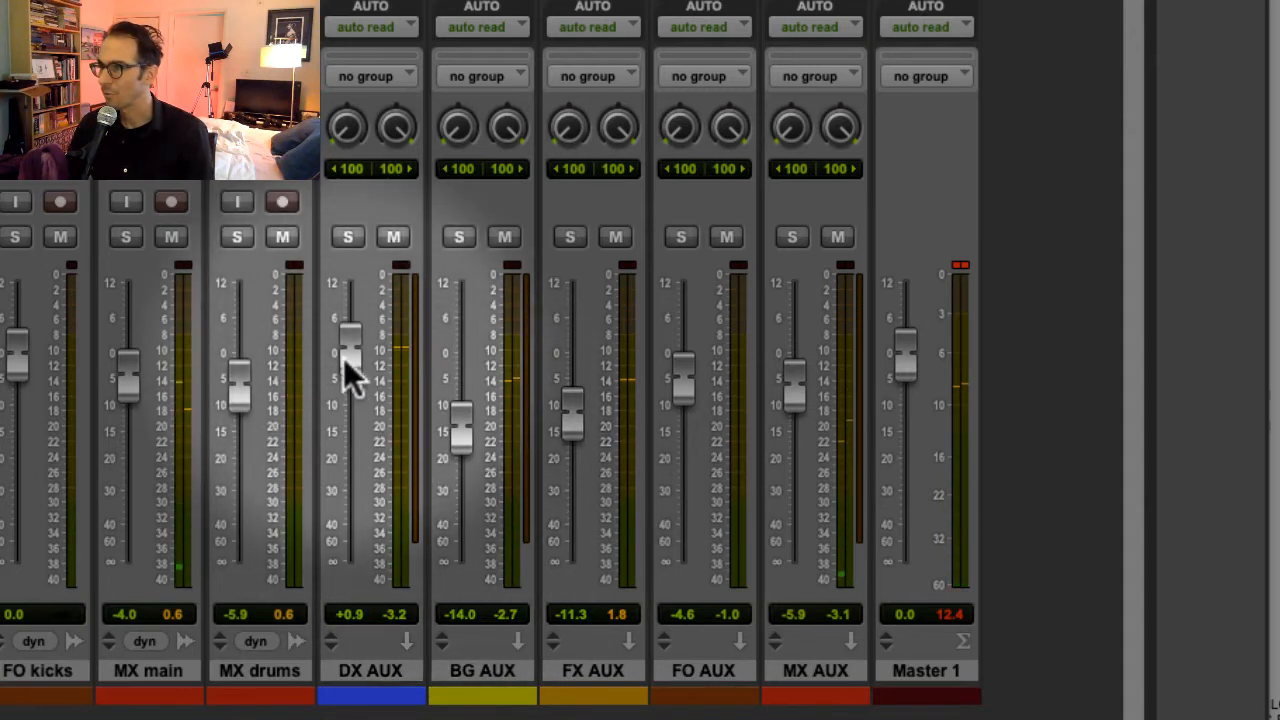
mouse_move(345, 355)
left_mouse_down()
mouse_move(346, 306)
mouse_move(348, 368)
left_mouse_up()
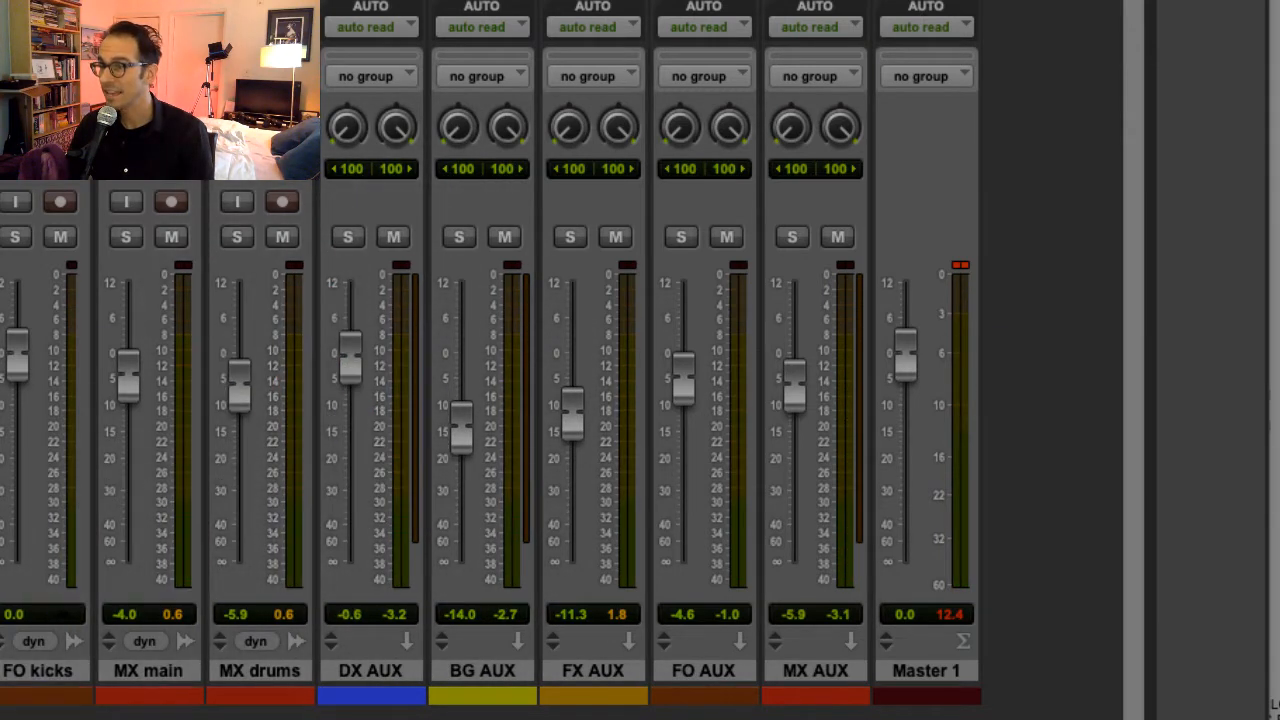
scroll(560, 360, "left", 8)
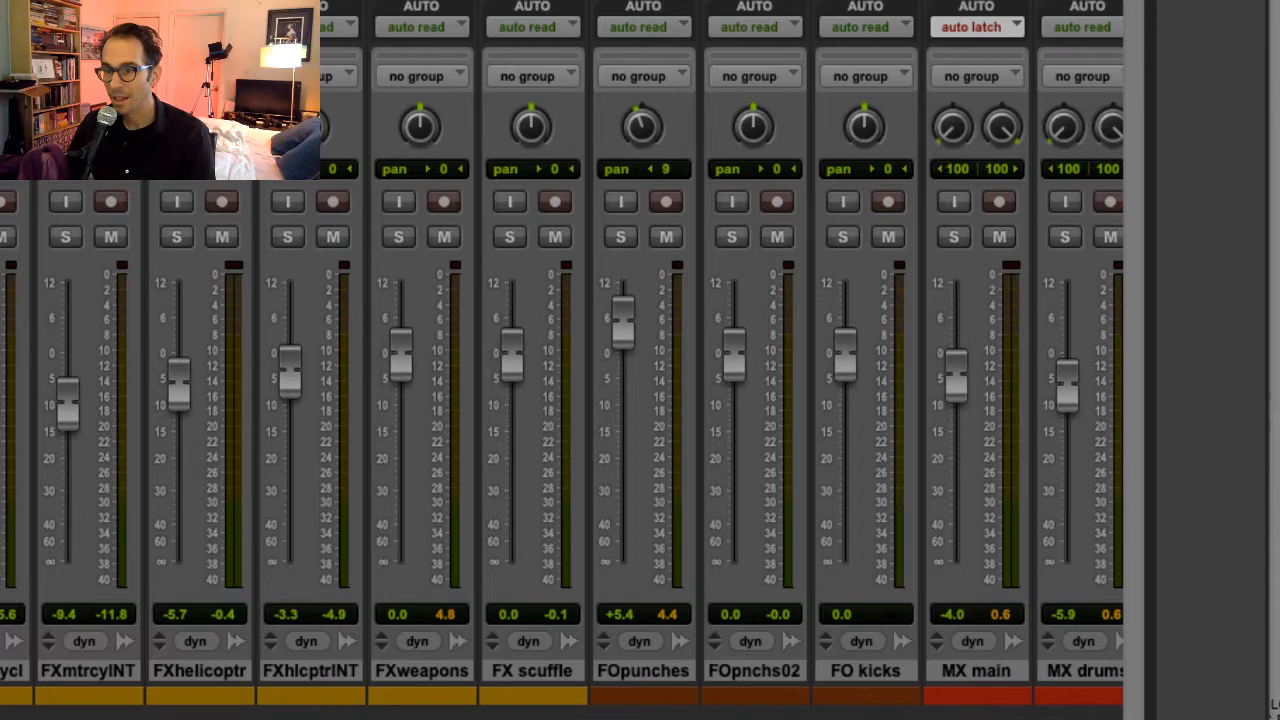
Bring the aux submix and Master 1 faders into view and start playback to review their levels.
scroll(560, 360, "right", 8)
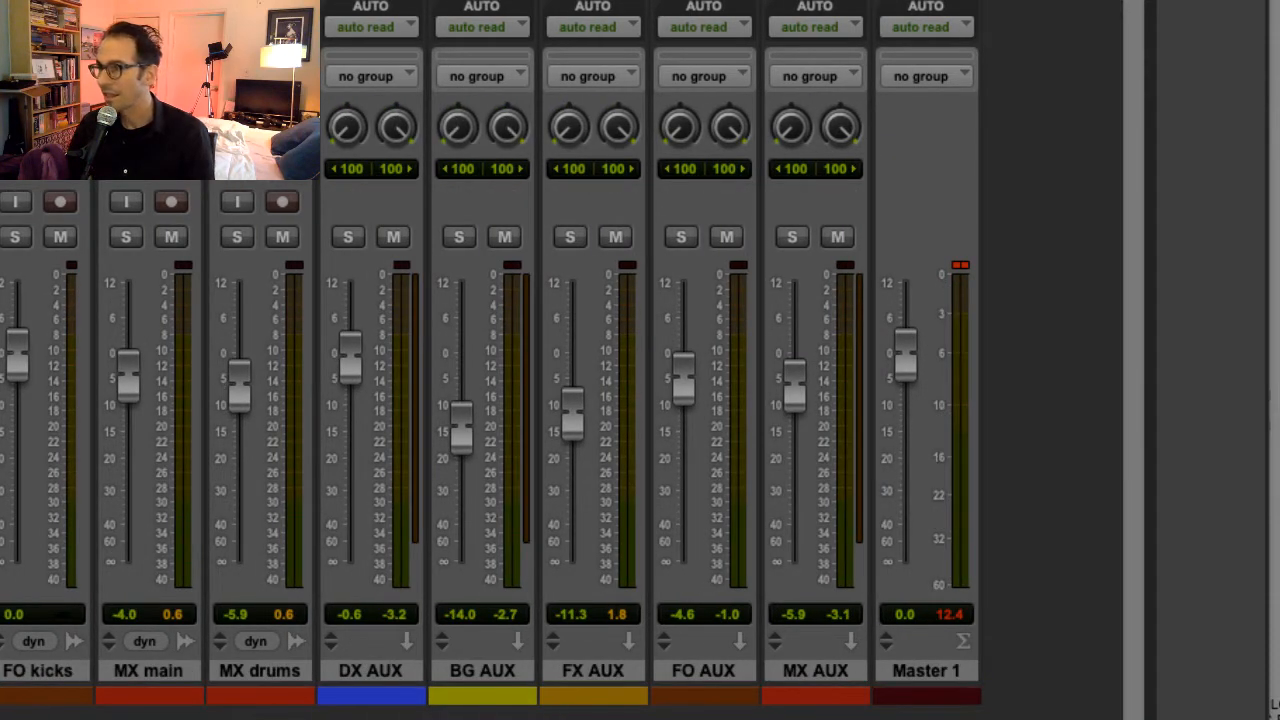
key("ctrl+equal")
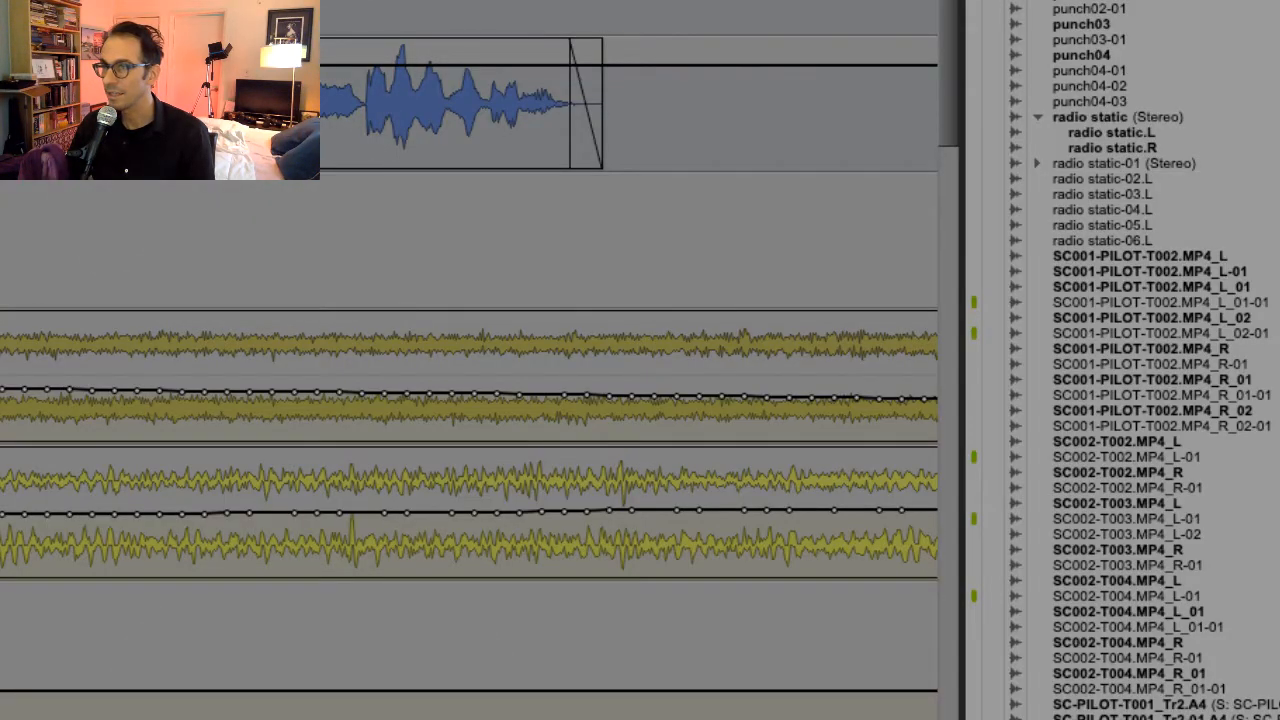
key("ctrl+equal")
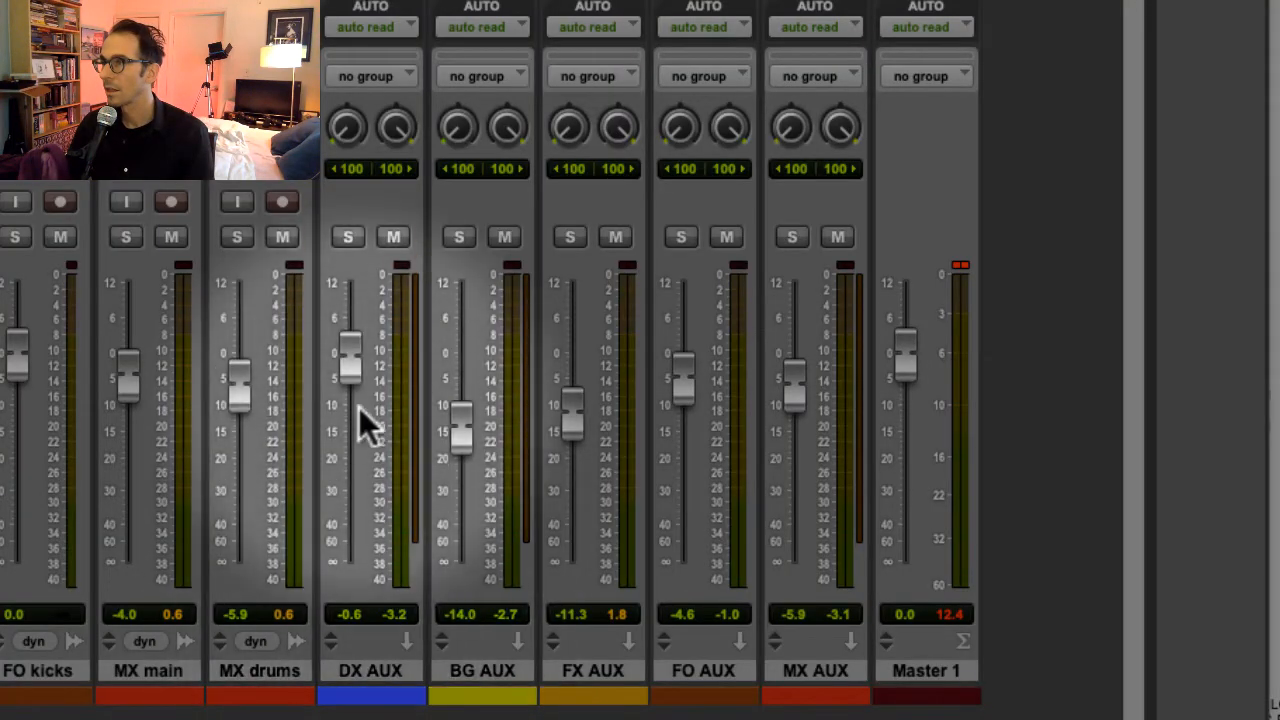
key("space")
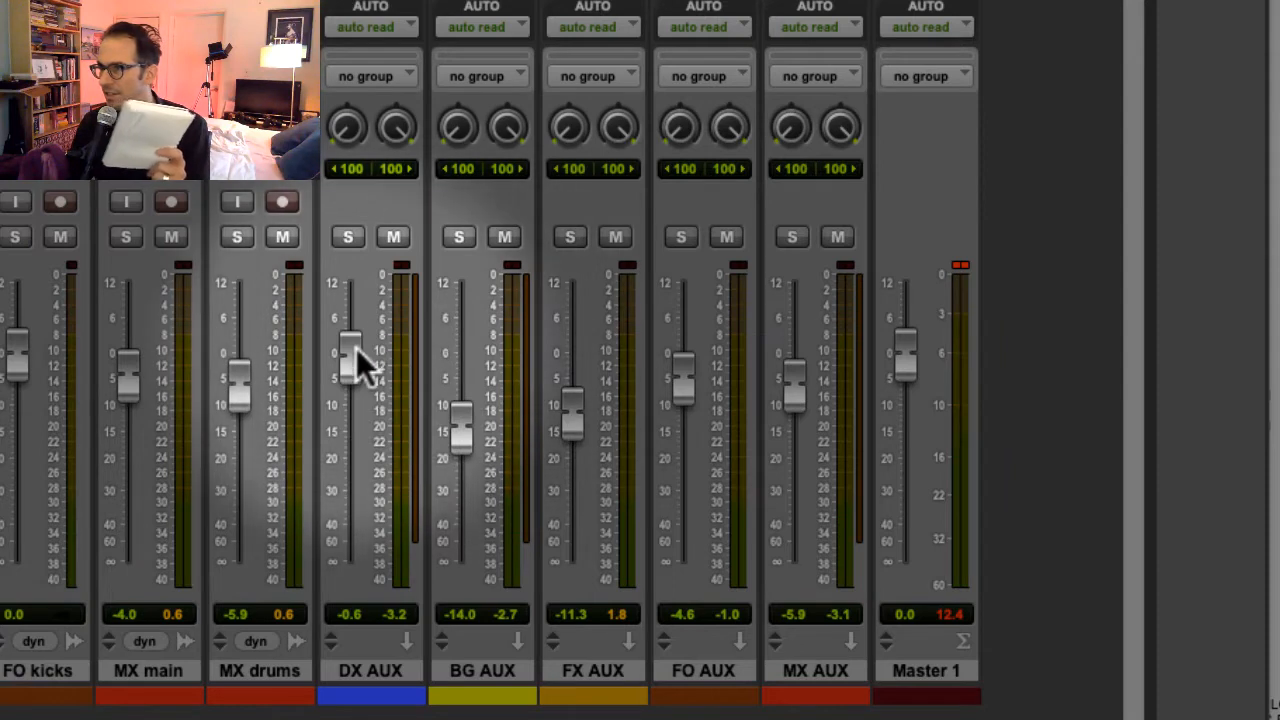
Set DX AUX, BG AUX and MX AUX to +0.2, FX AUX to -0.9 and FO AUX to -1.1.
mouse_move(356, 357)
left_mouse_down()
mouse_move(350, 344)
mouse_move(336, 425)
mouse_move(366, 312)
mouse_move(353, 361)
left_mouse_up()
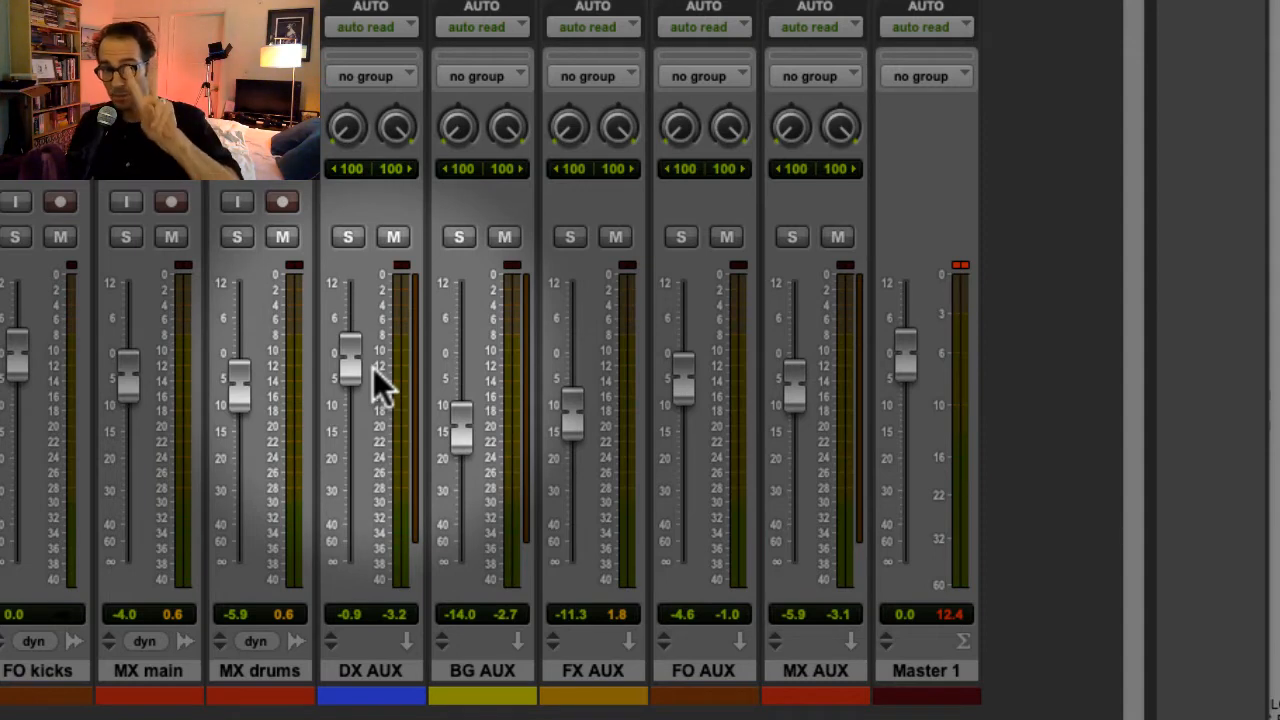
left_click_drag(350, 358, 349, 355)
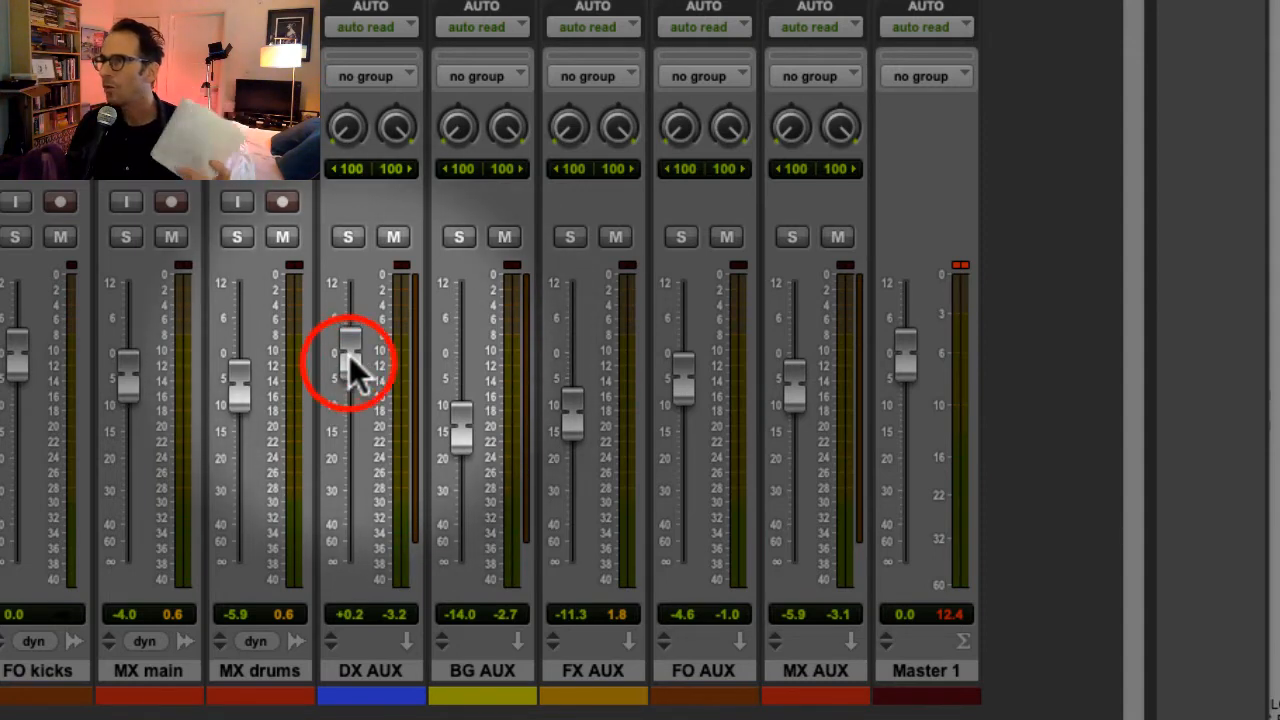
left_click_drag(457, 428, 466, 360)
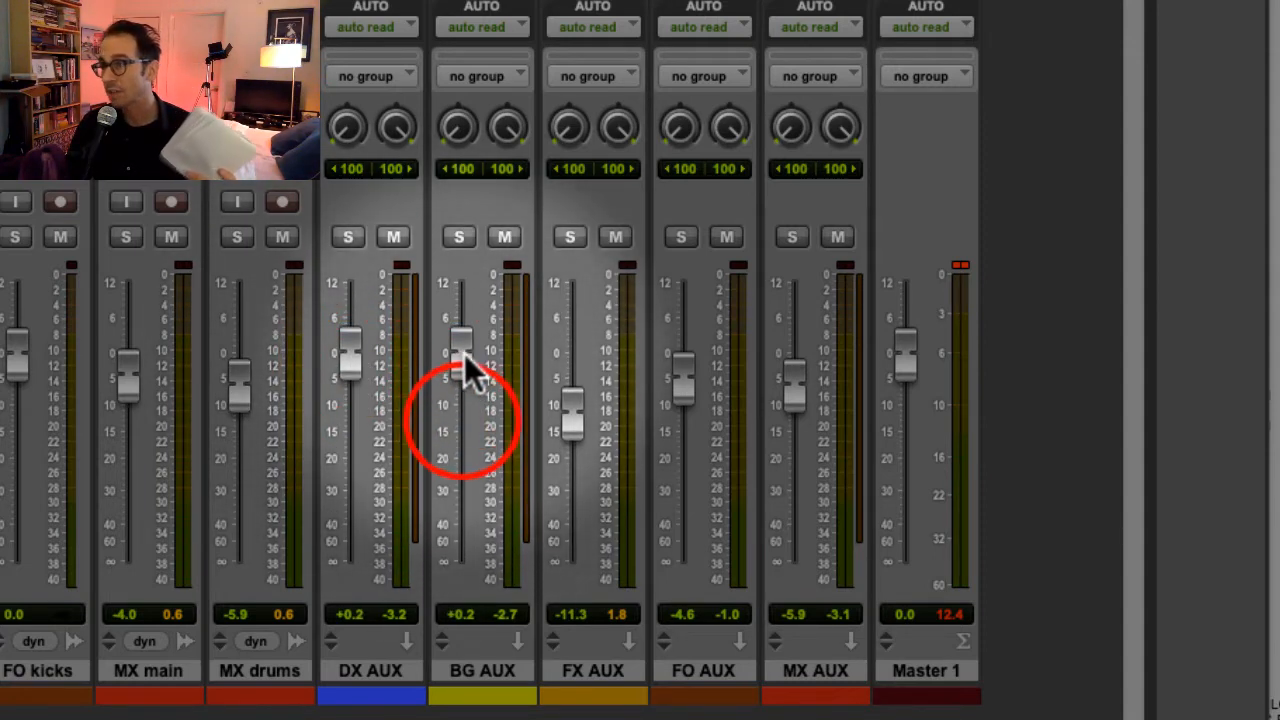
left_click_drag(571, 420, 584, 358)
left_click_drag(679, 380, 686, 349)
left_click_drag(793, 386, 806, 366)
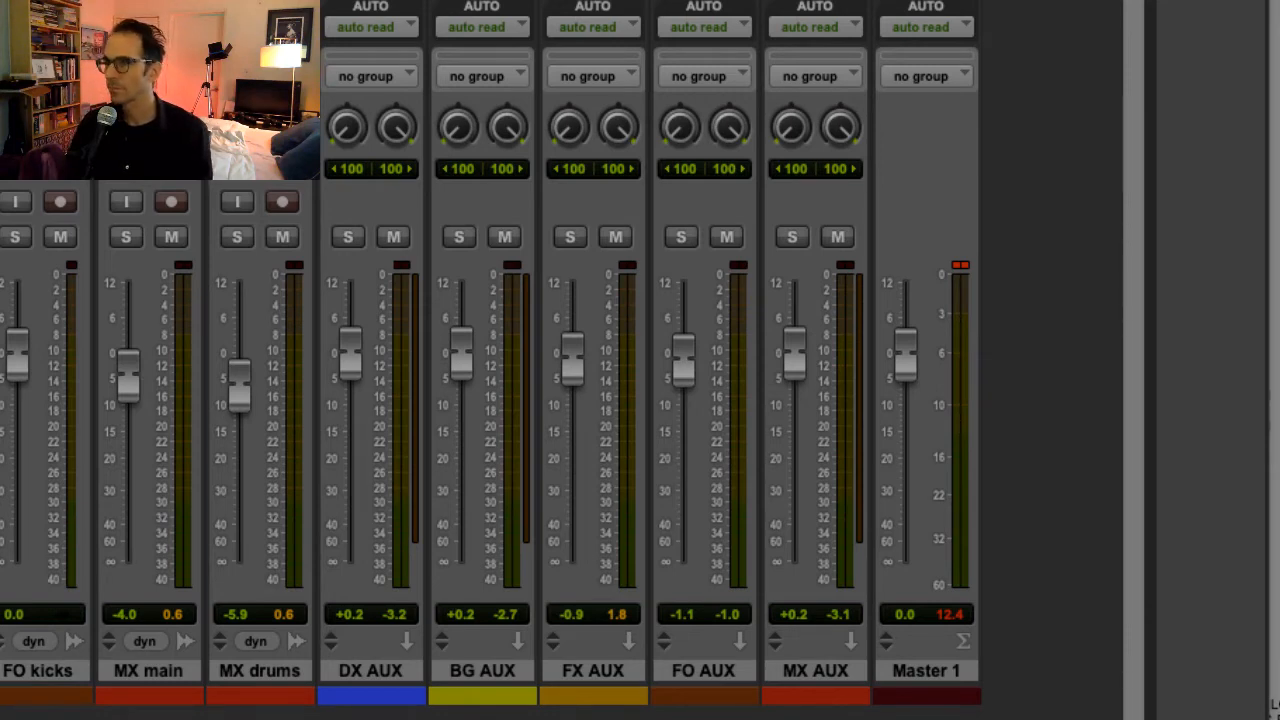
Find a dialogue clip in the timeline, play the passage while watching the submix meters, and stop playback.
key("super+equal")
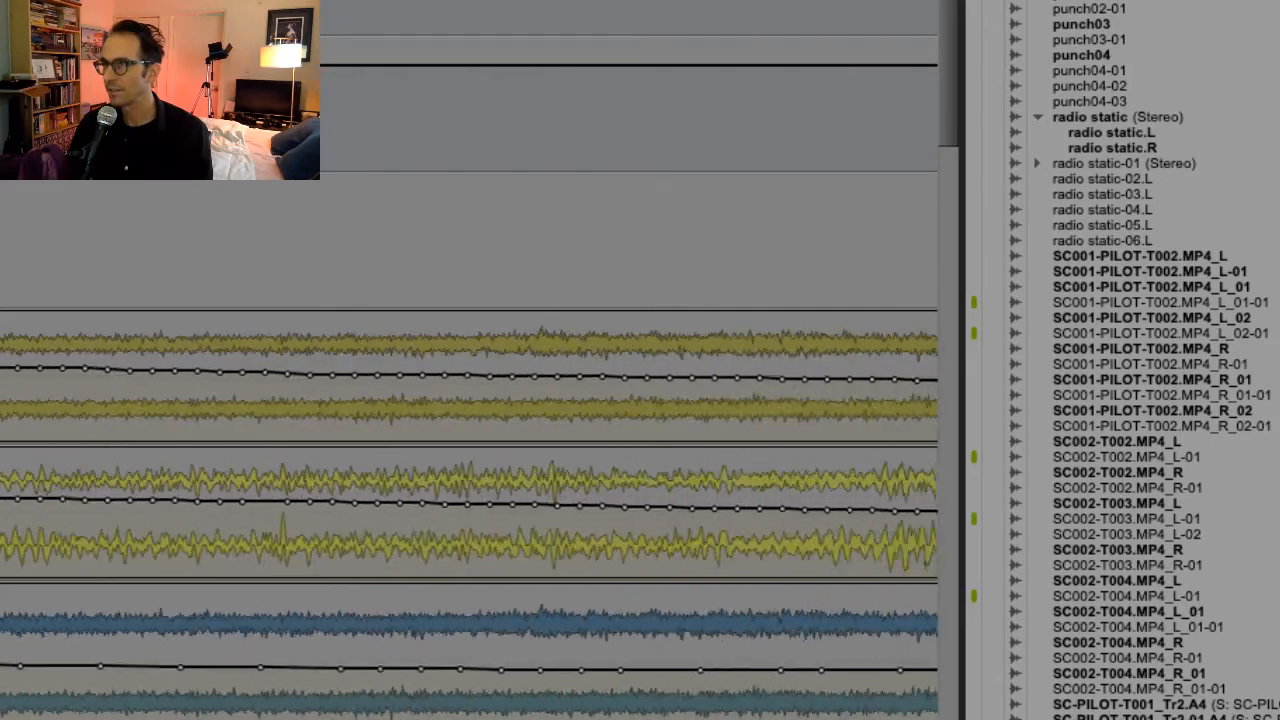
scroll(468, 400, "right", 5)
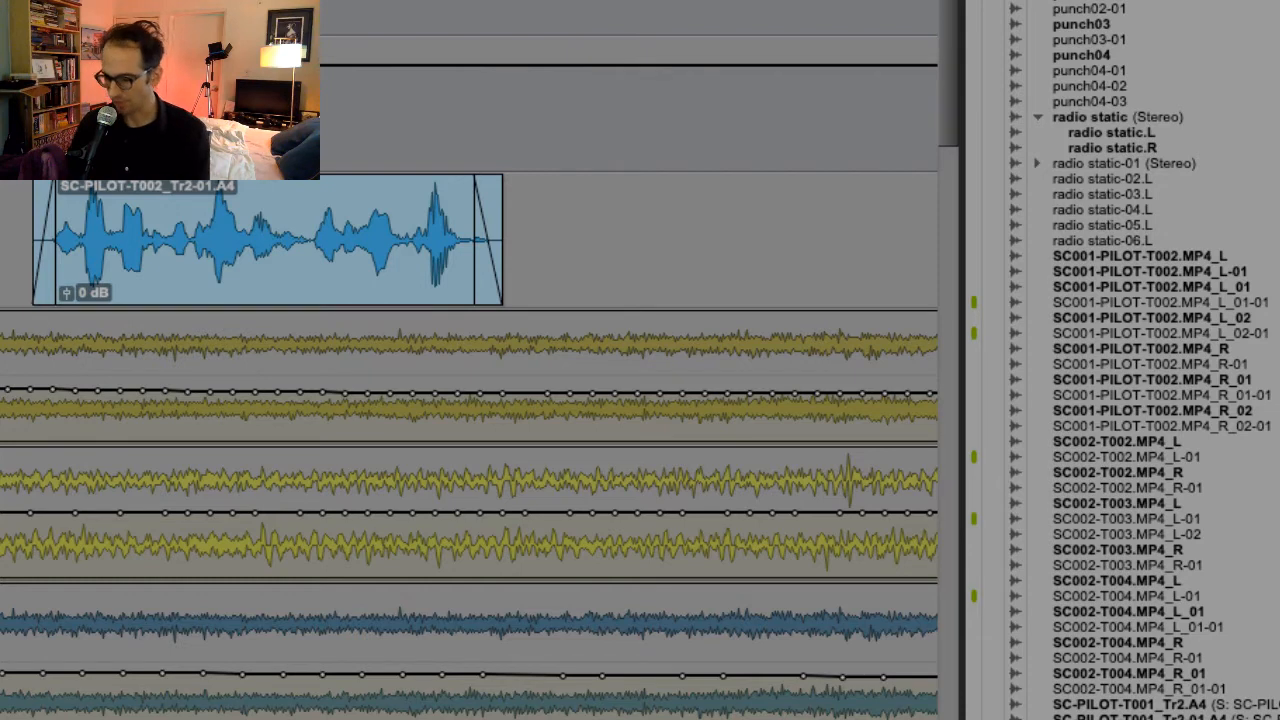
key("super+equal")
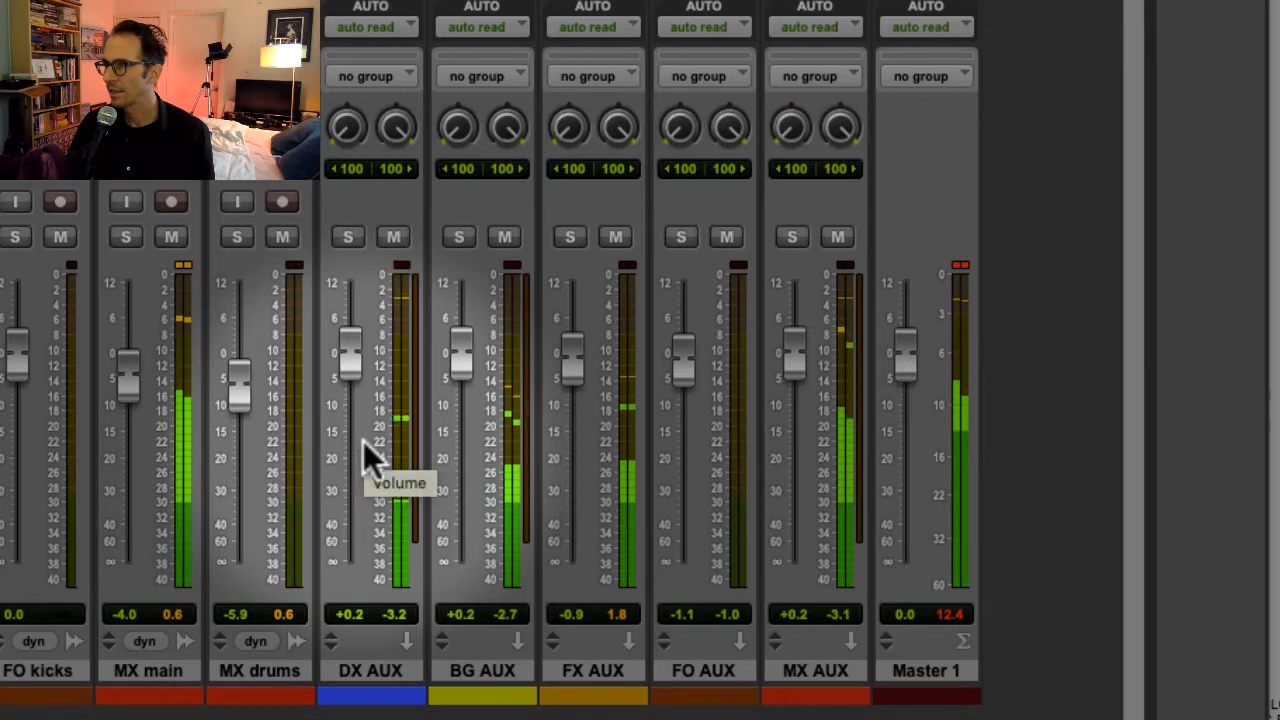
key("space")
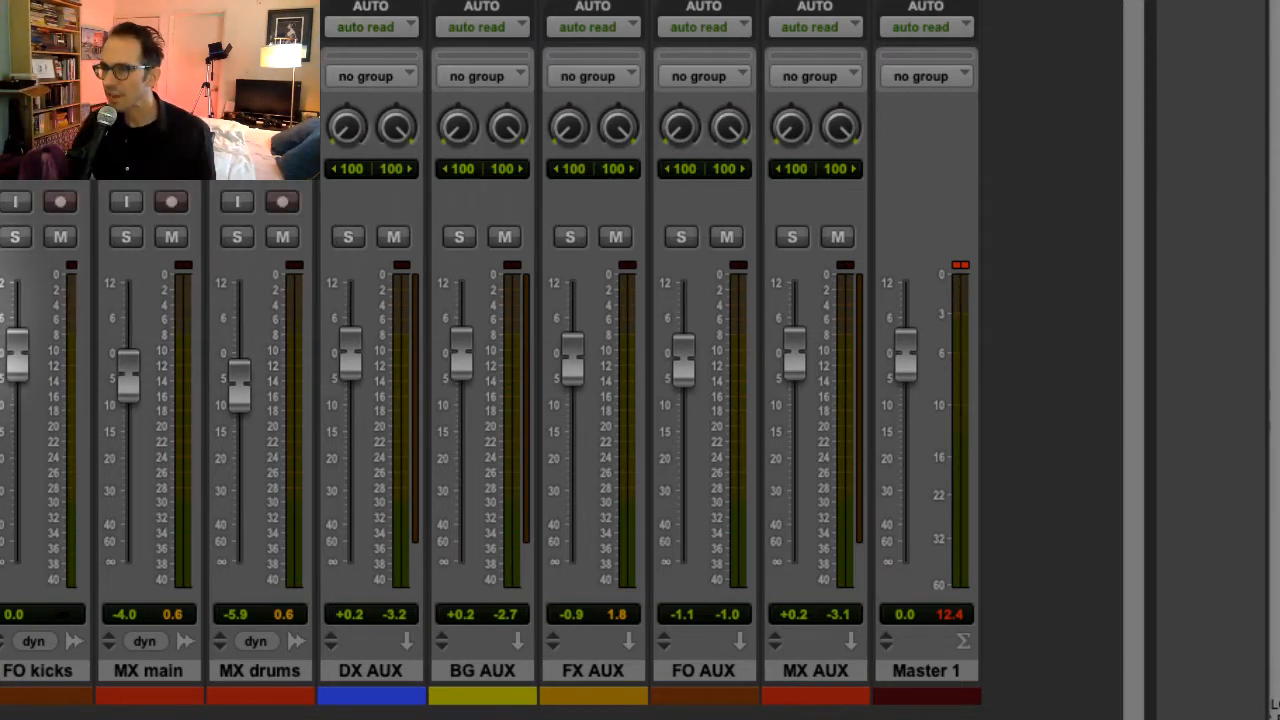
Play short passages of the mix and compare the meters of the individual tracks, the aux submixes and Master 1.
scroll(560, 376, "left", 8)
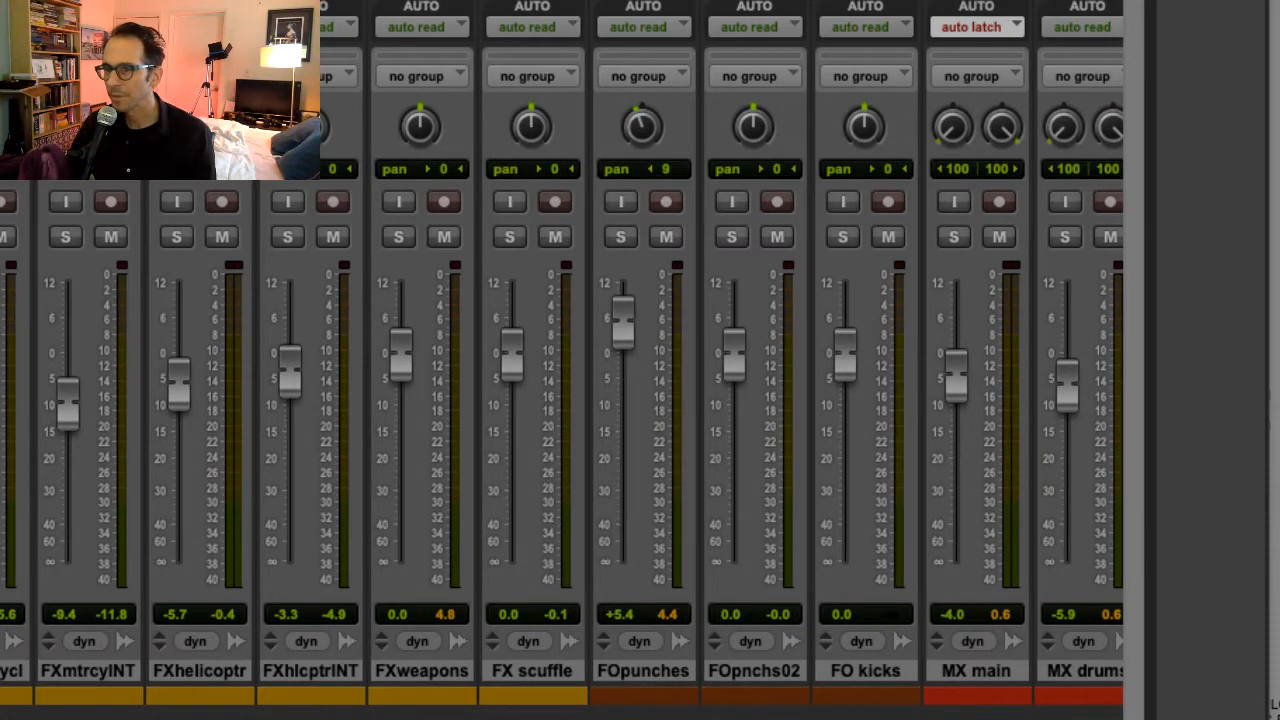
scroll(560, 376, "right", 8)
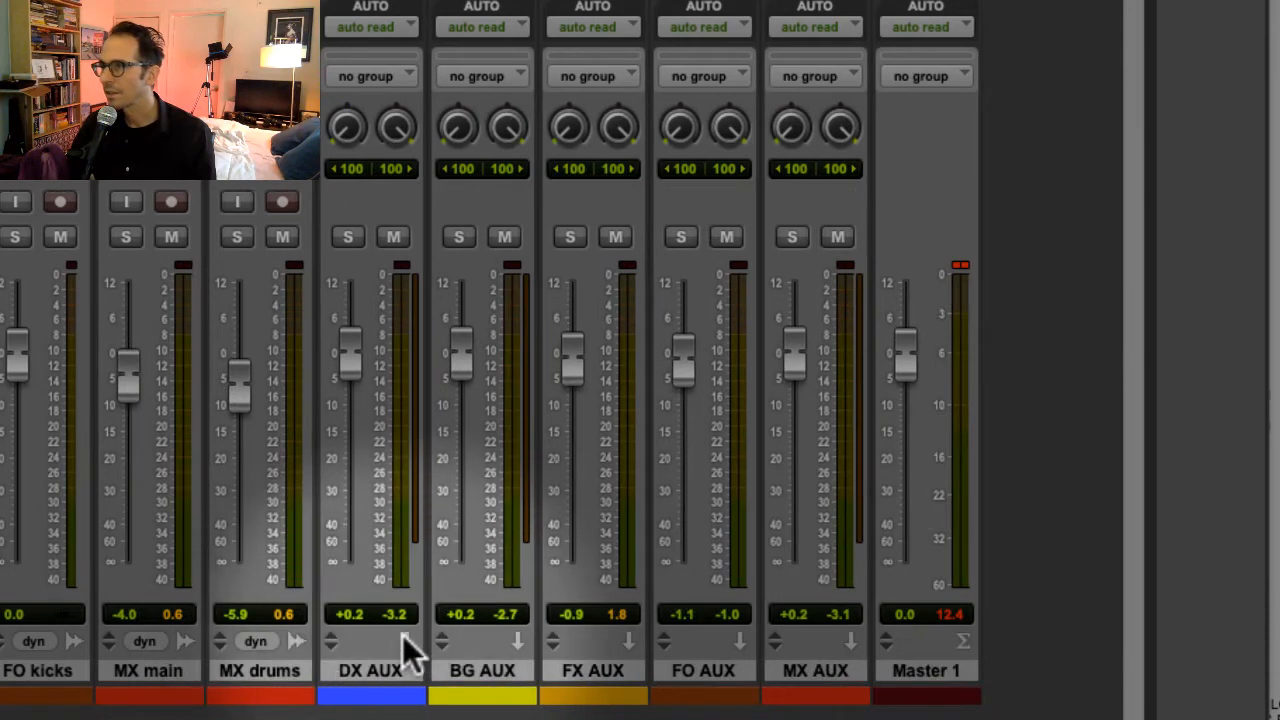
key("space")
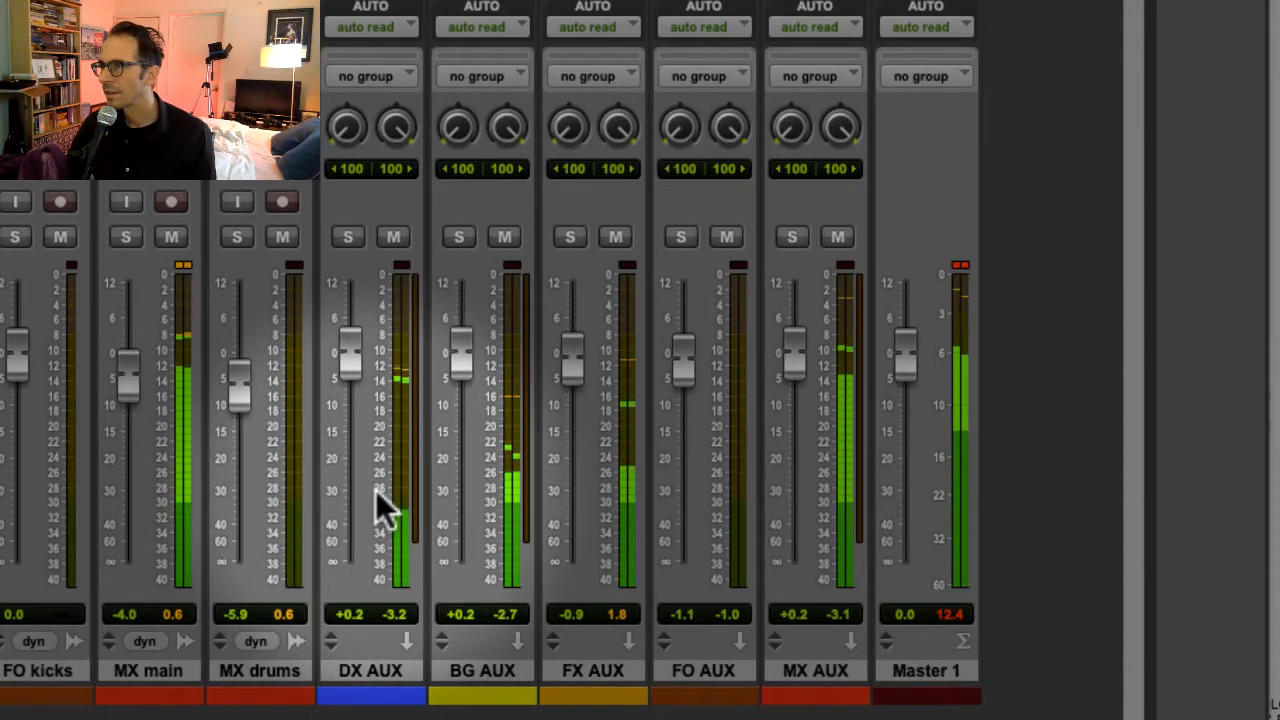
key("space")
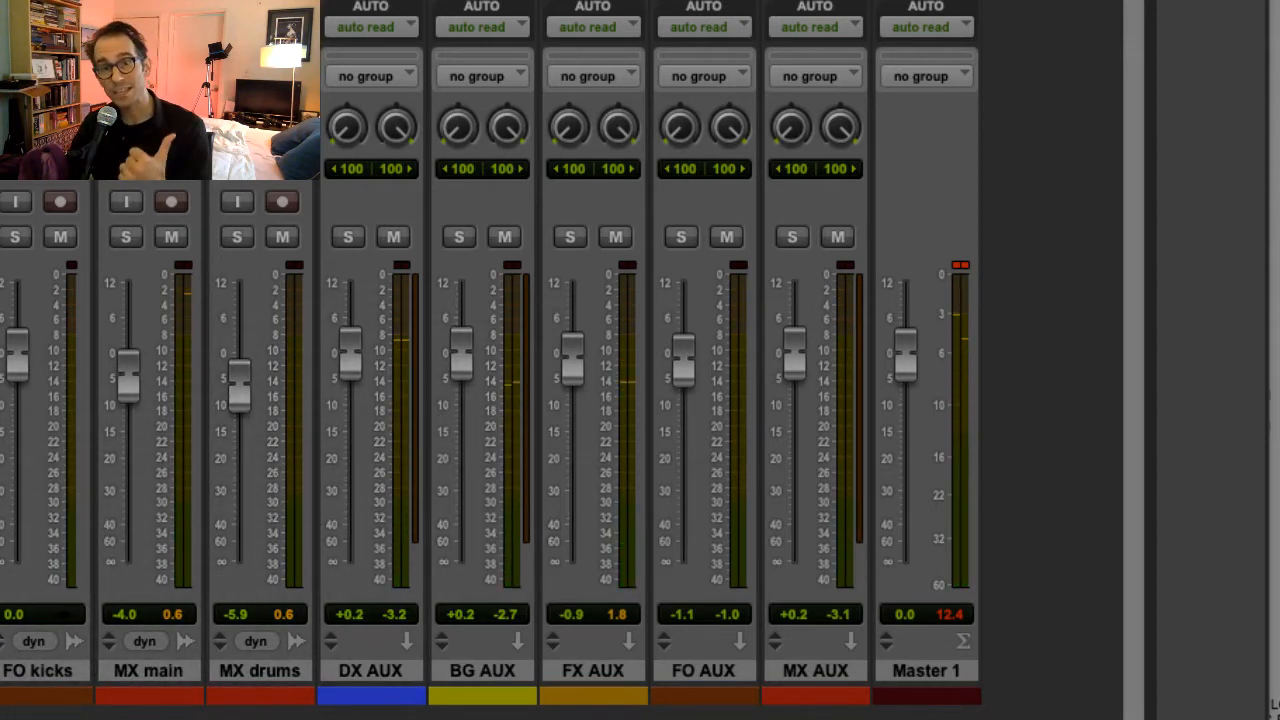
scroll(562, 353, "left", 8)
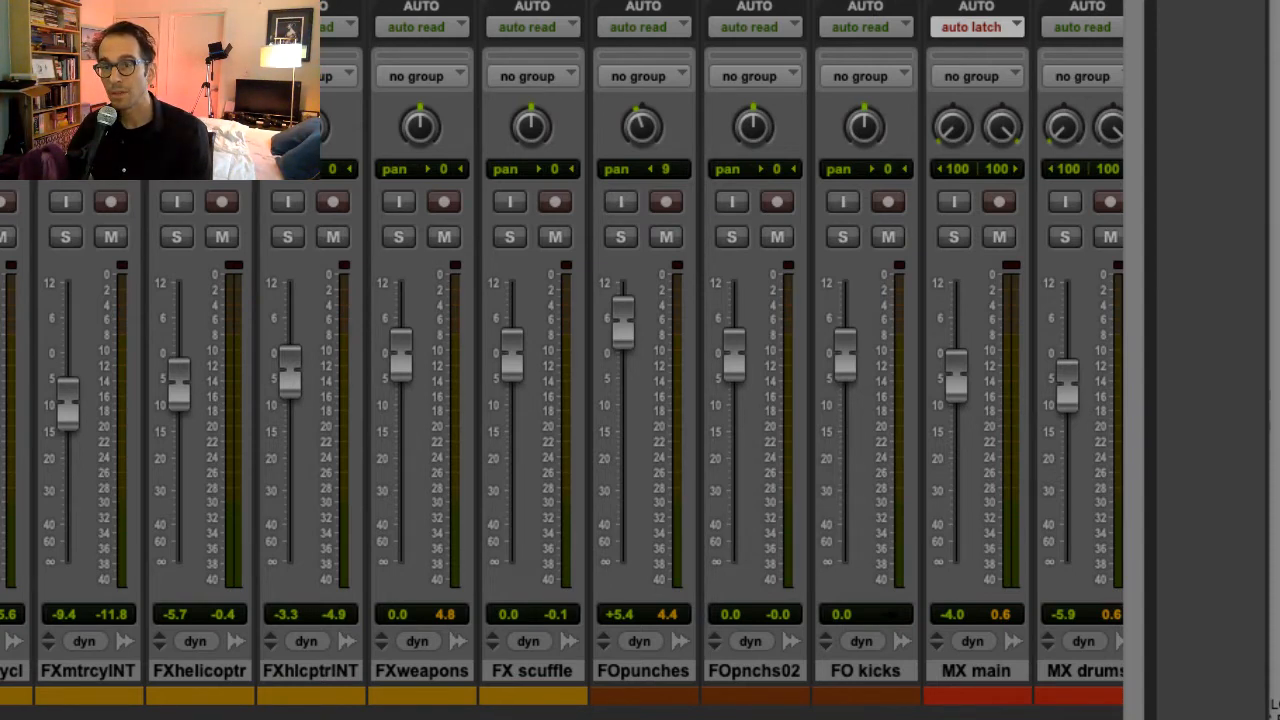
scroll(562, 400, "right", 8)
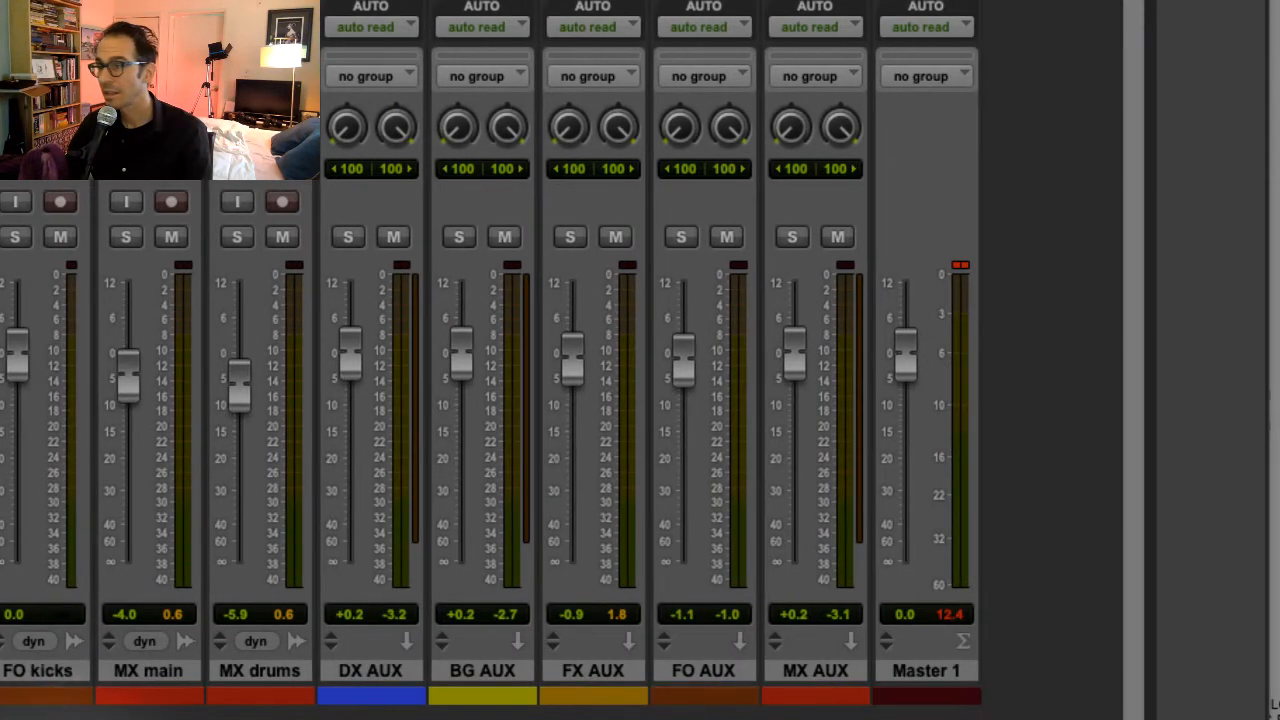
key("space")
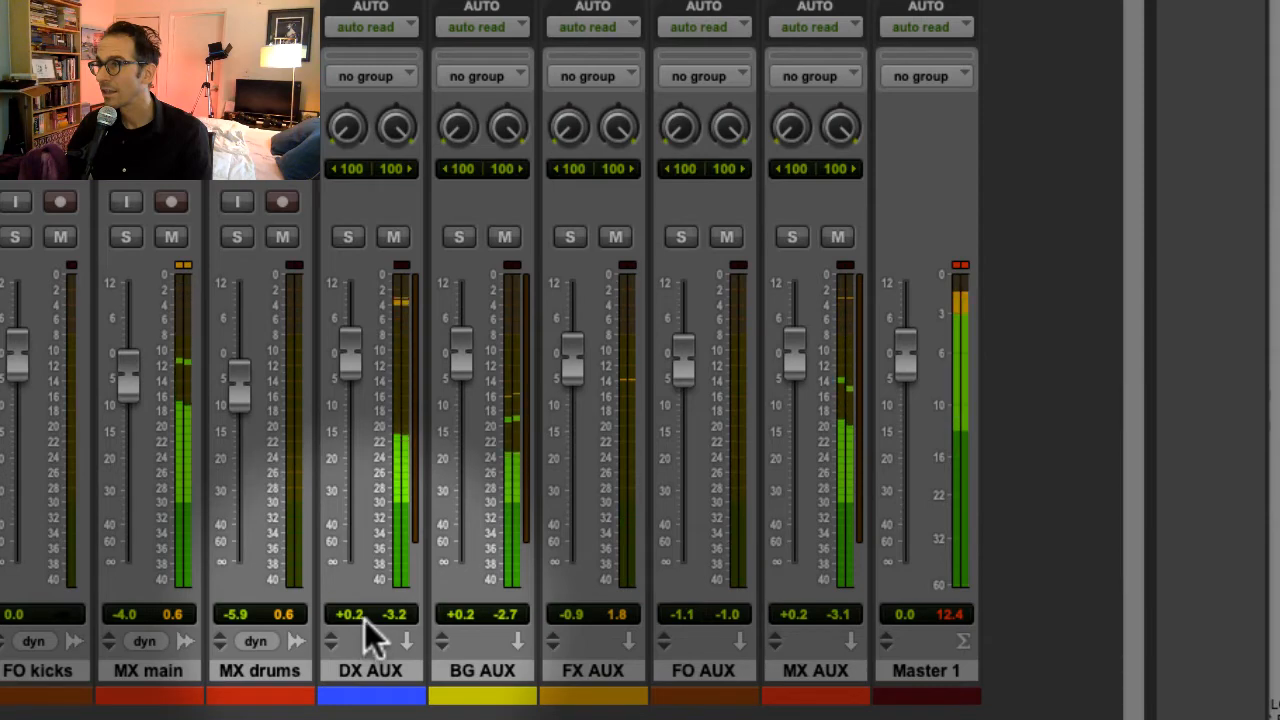
Lower the individual dialogue track DXbomAFX to +2.8.
scroll(364, 616, "left", 15)
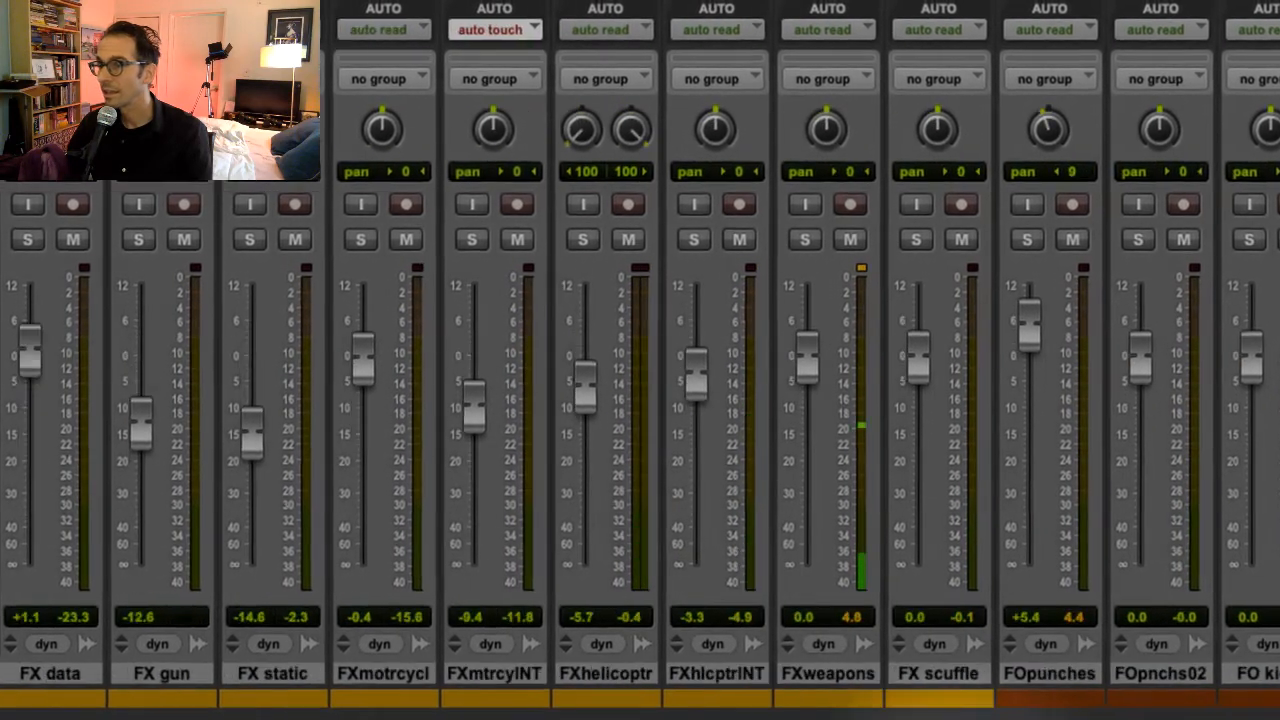
scroll(364, 616, "left", 6)
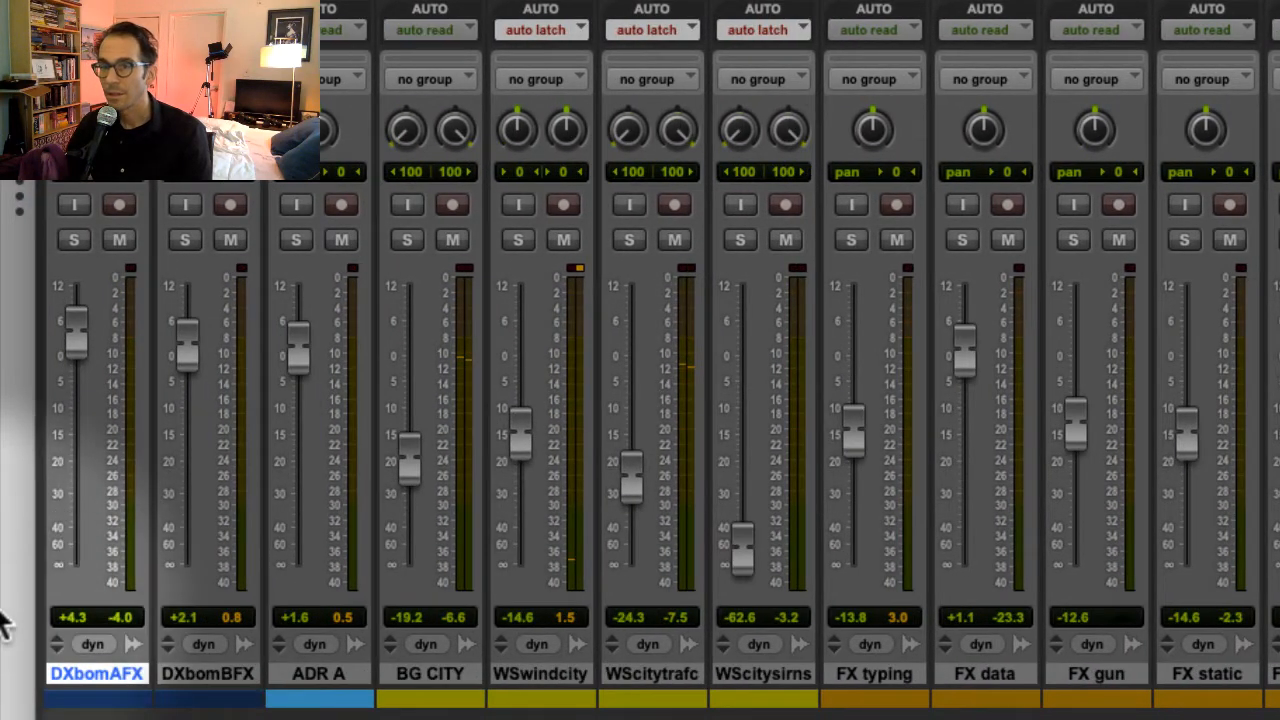
left_click_drag(73, 331, 72, 340)
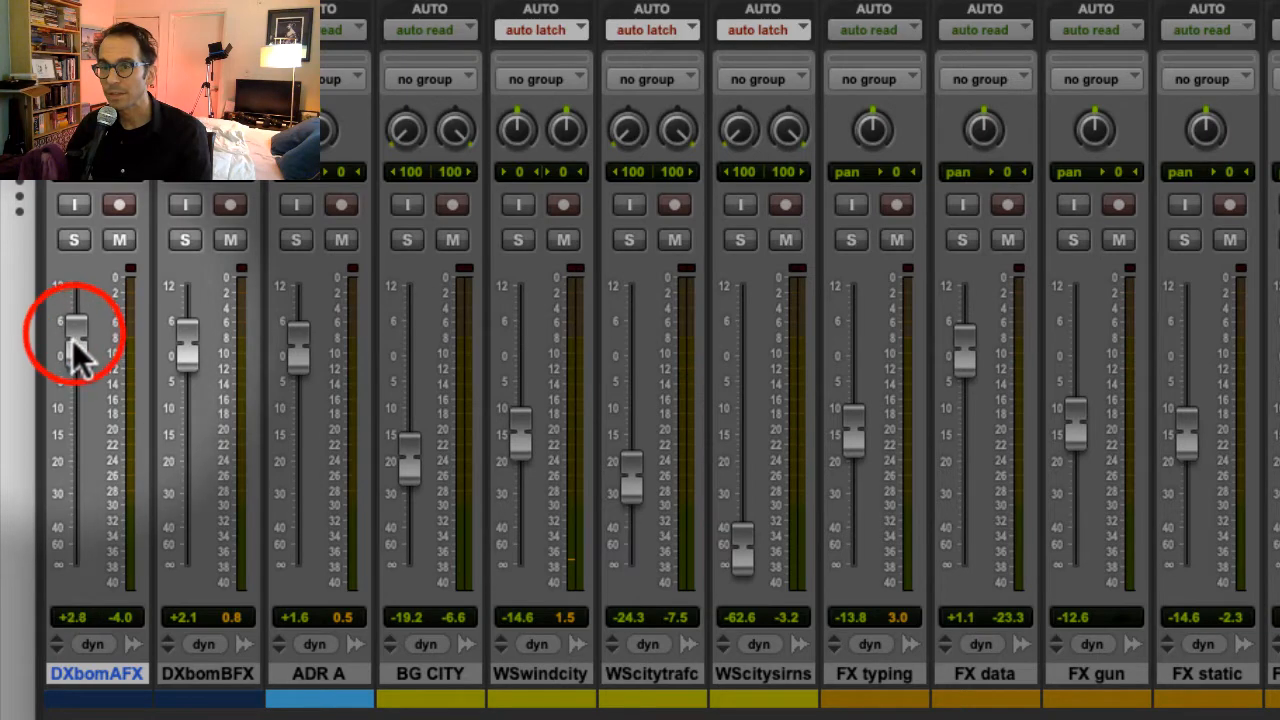
Raise the DXbomBFX dialogue track to +2.3 and pull the DXbomAFX fader down slightly.
scroll(495, 400, "right", 10)
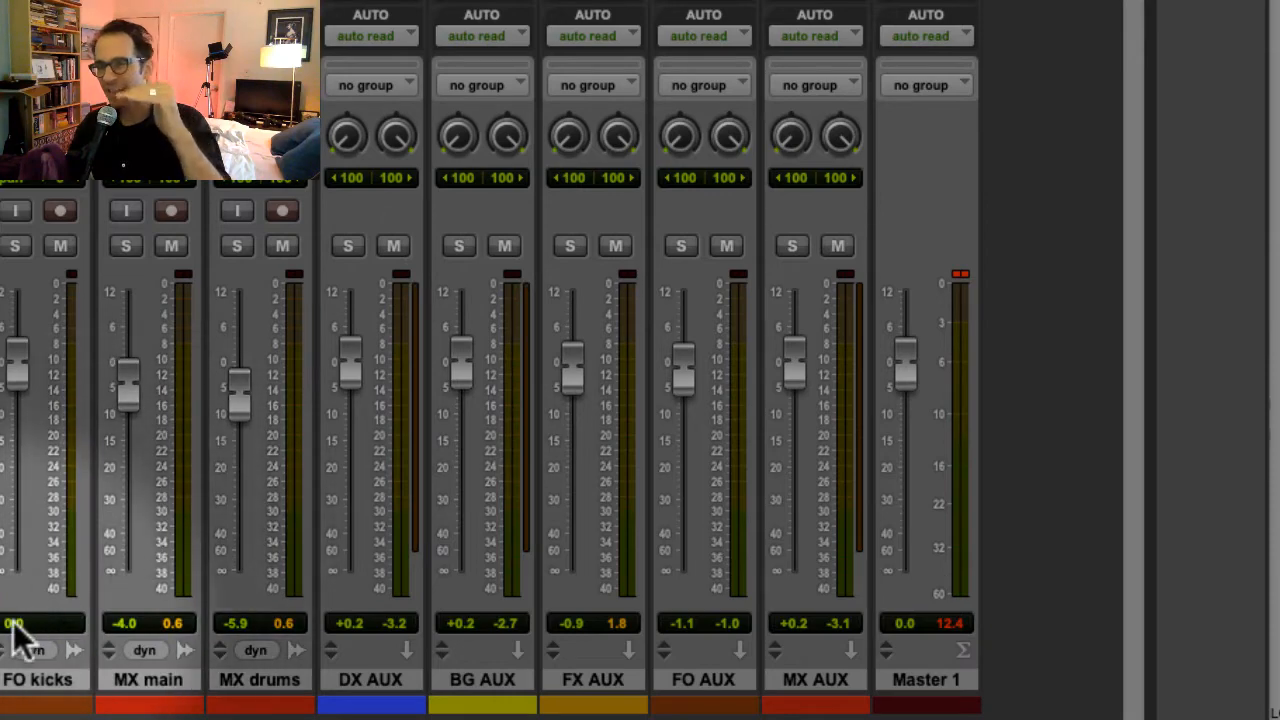
scroll(560, 360, "left", 10)
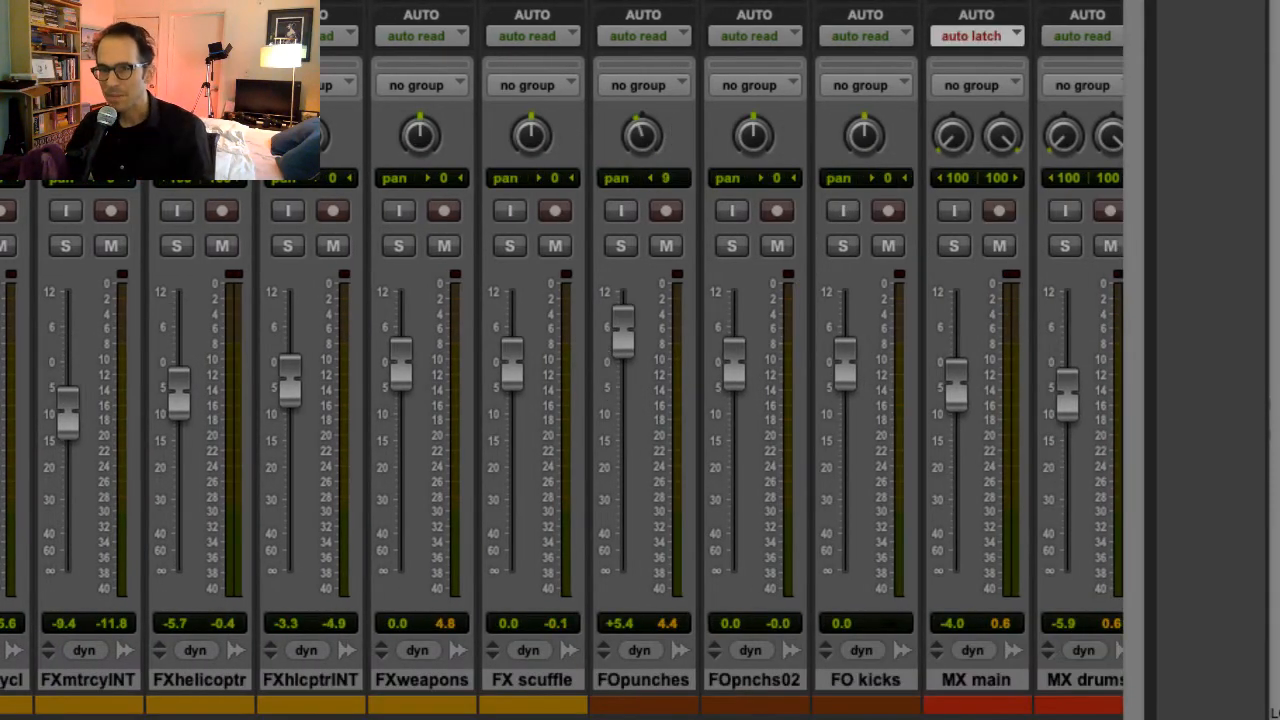
scroll(127, 325, "left", 15)
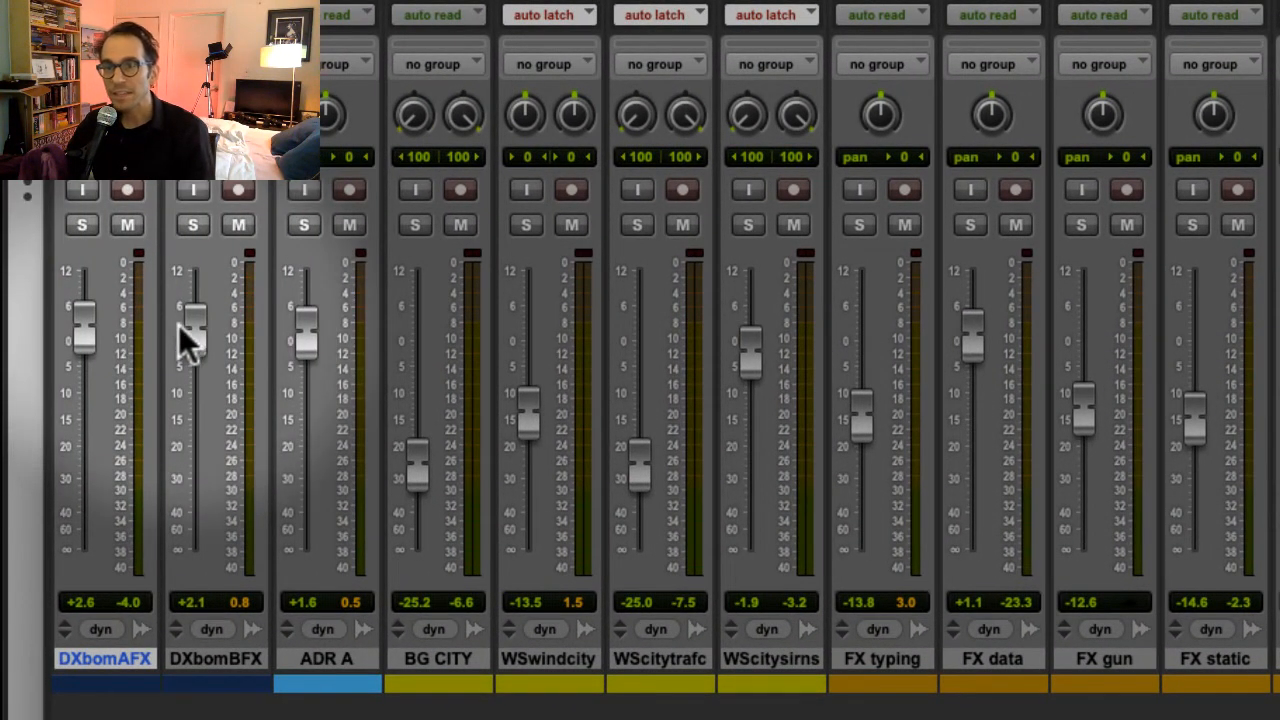
left_click_drag(183, 326, 186, 325)
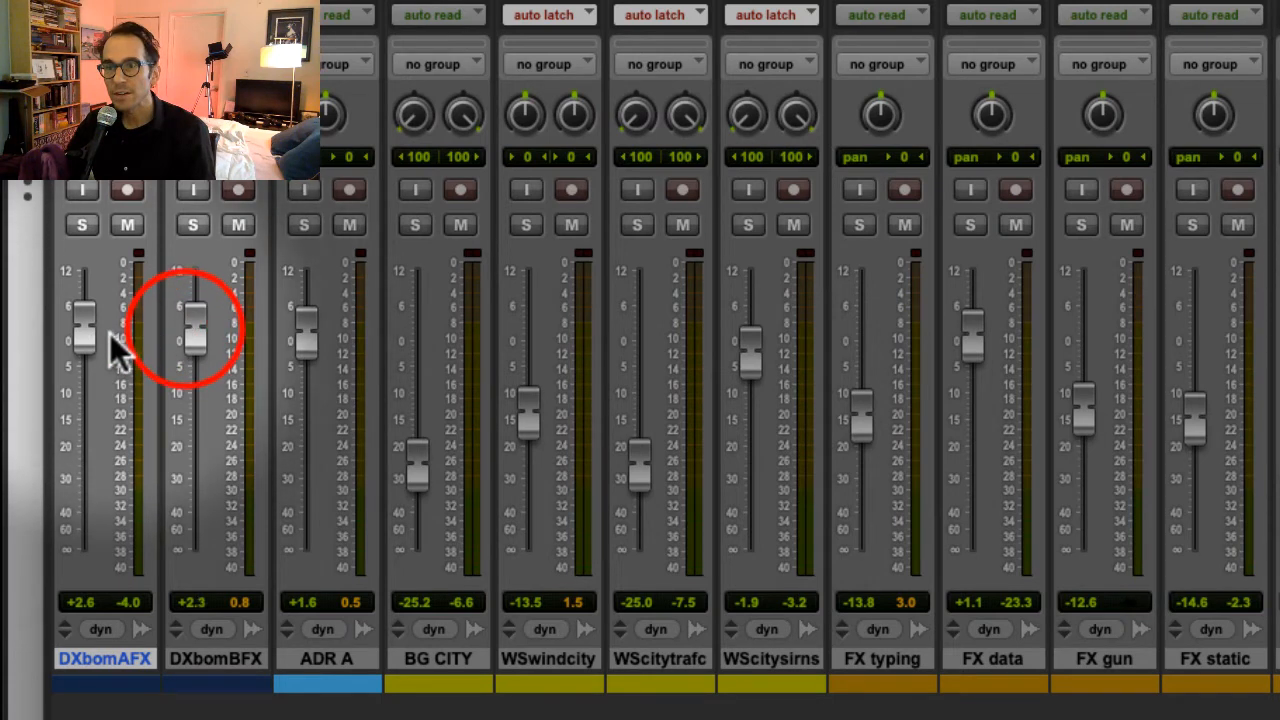
left_click_drag(86, 338, 94, 357)
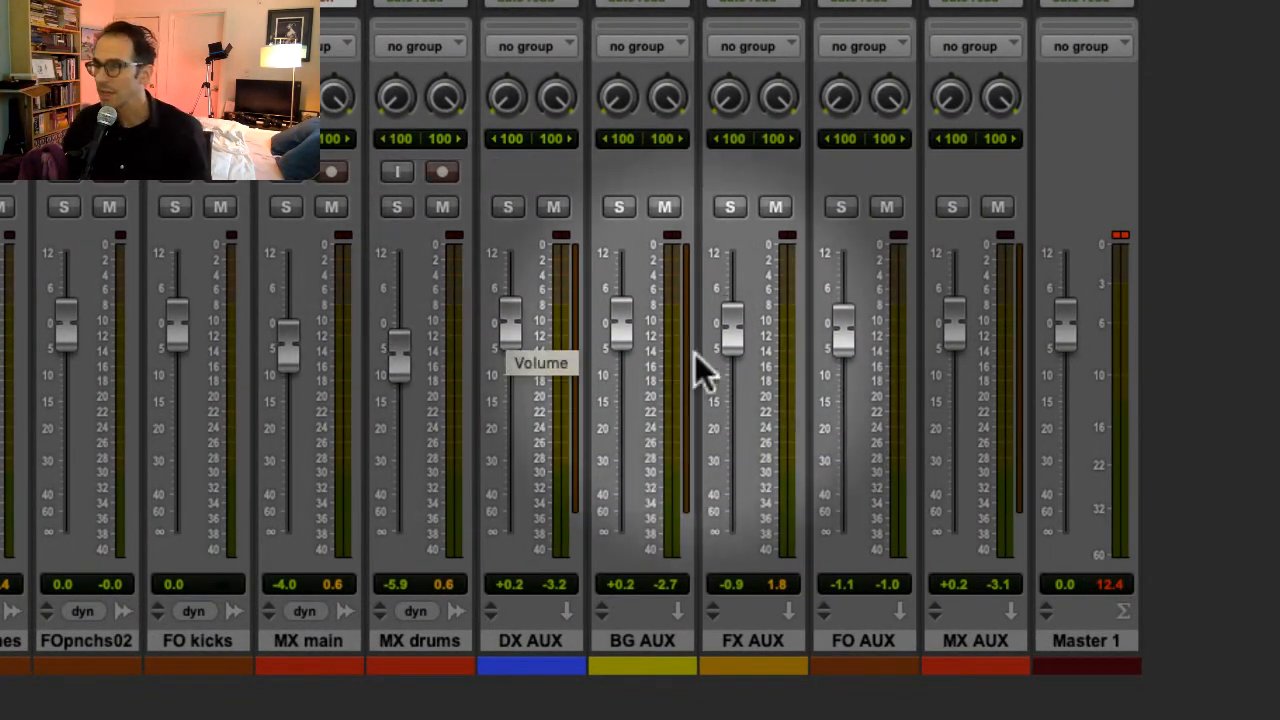
Rebalance the submixes by setting BG AUX to -0.9, FX AUX to -2.2 and DX AUX to +0.4.
left_click_drag(624, 322, 642, 335)
left_click_drag(730, 335, 737, 357)
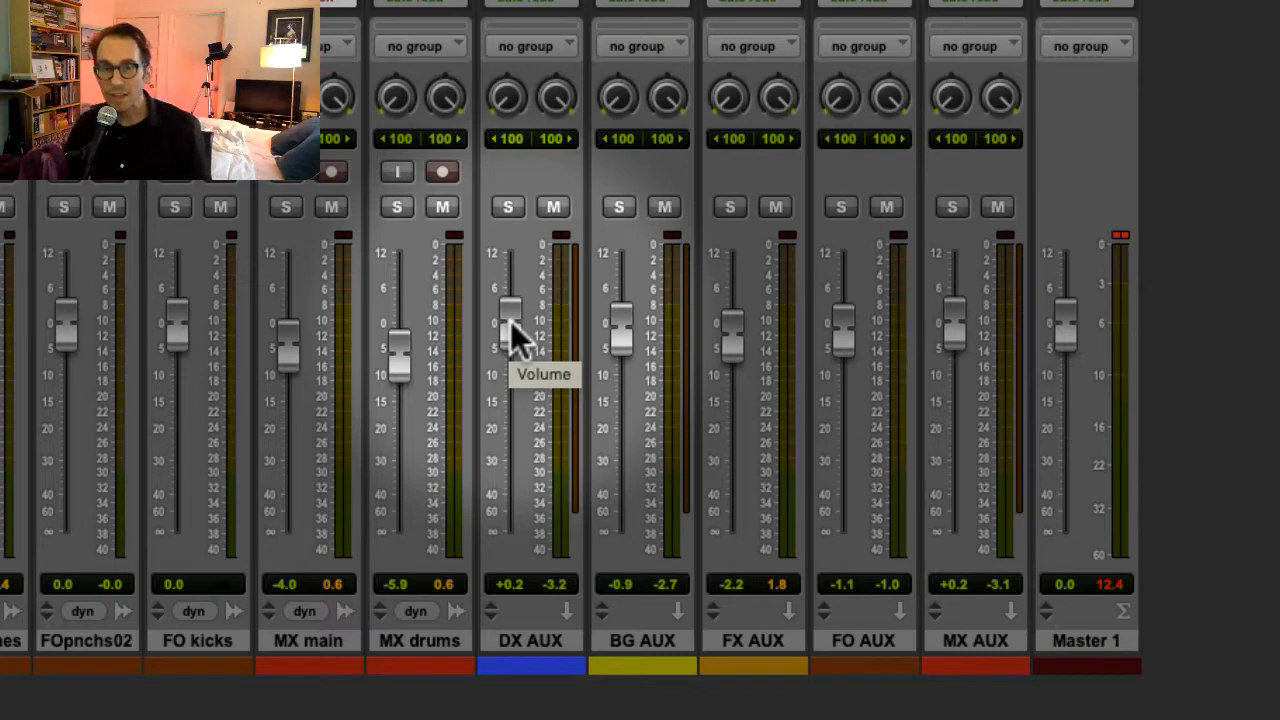
mouse_move(511, 325)
left_mouse_down()
mouse_move(519, 318)
mouse_move(522, 337)
mouse_move(527, 286)
mouse_move(527, 318)
left_mouse_up()
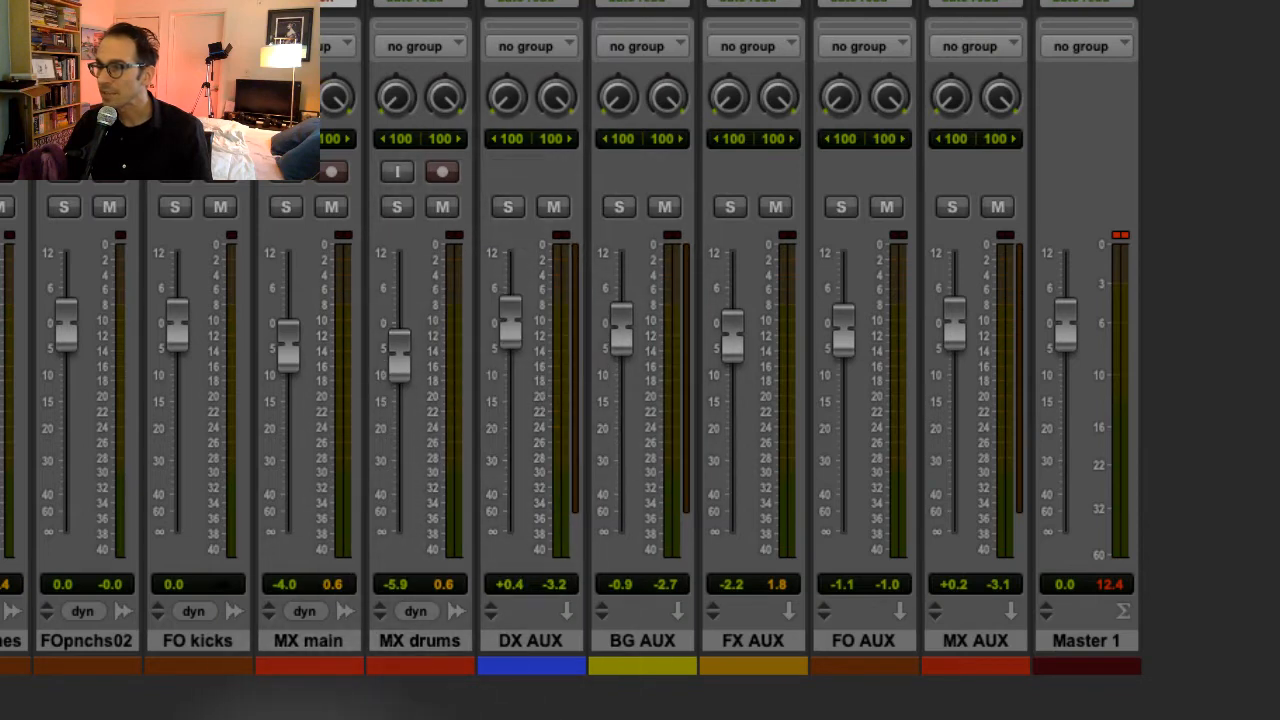
Nudge the FX AUX fader to trim the level of the whole sound-effects submix.
scroll(640, 360, "left", 8)
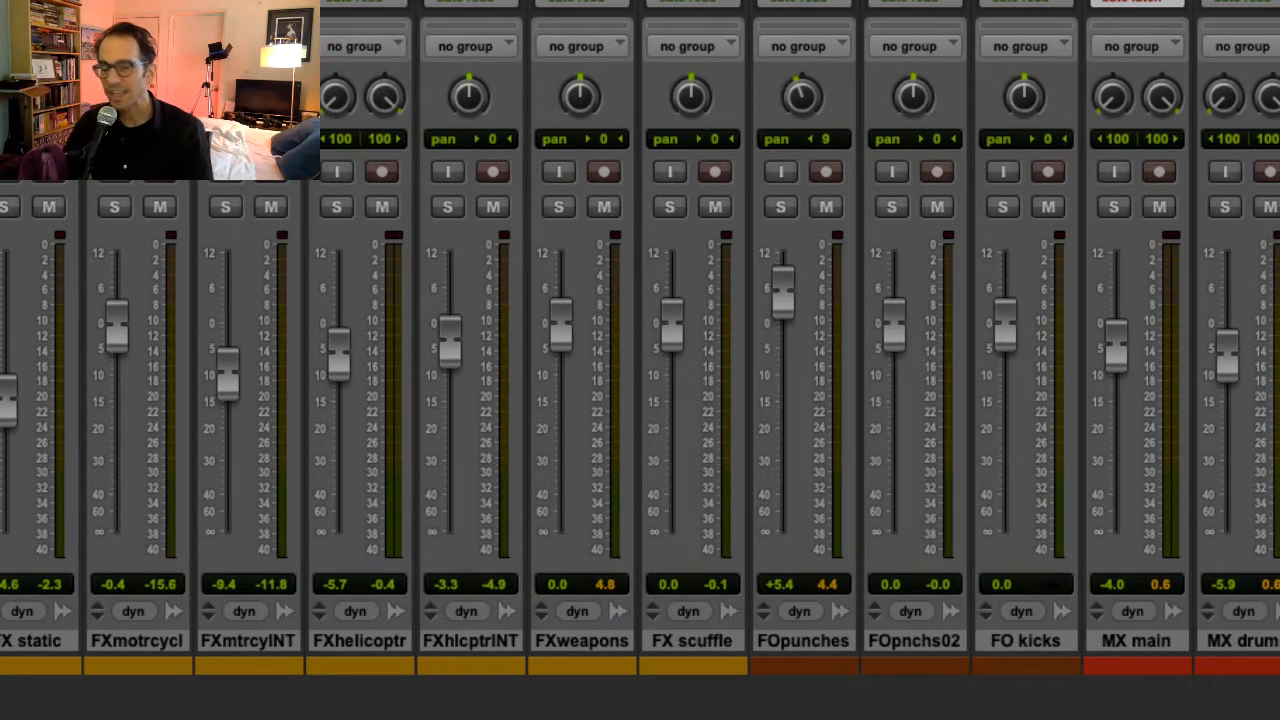
scroll(640, 360, "right", 8)
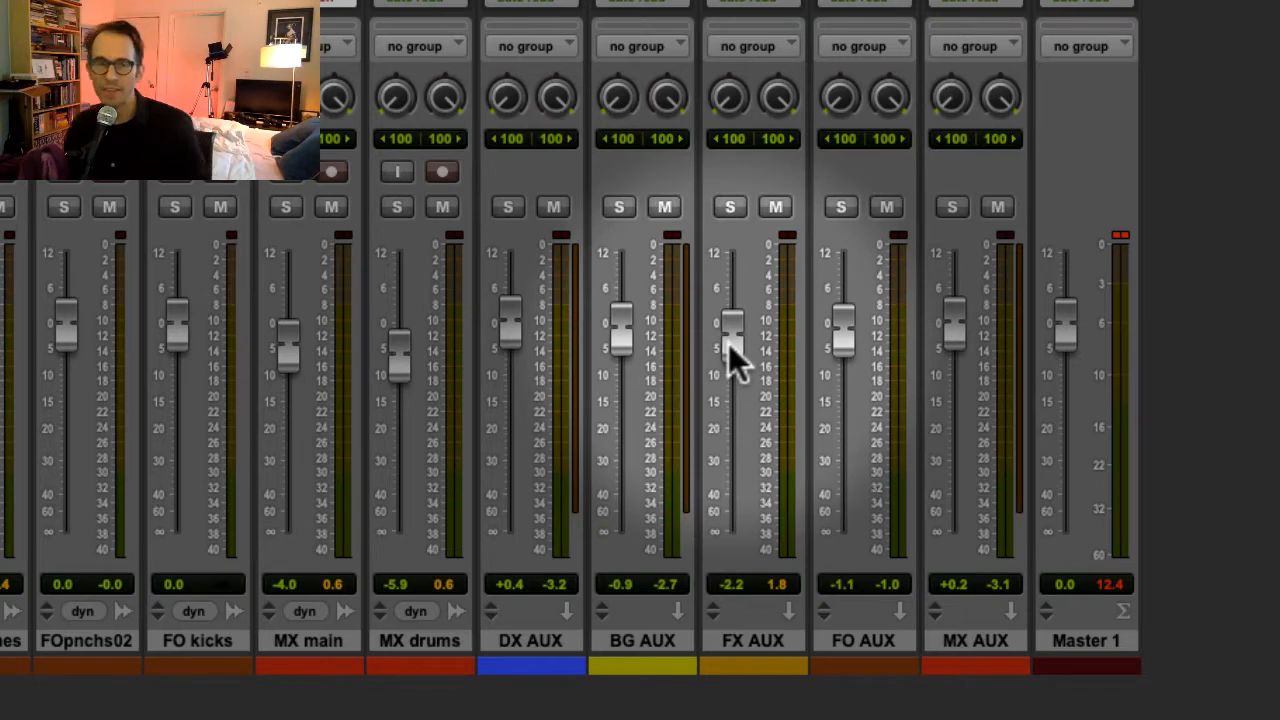
mouse_move(728, 344)
left_mouse_down()
mouse_move(780, 523)
mouse_move(728, 145)
mouse_move(761, 442)
mouse_move(747, 341)
left_mouse_up()
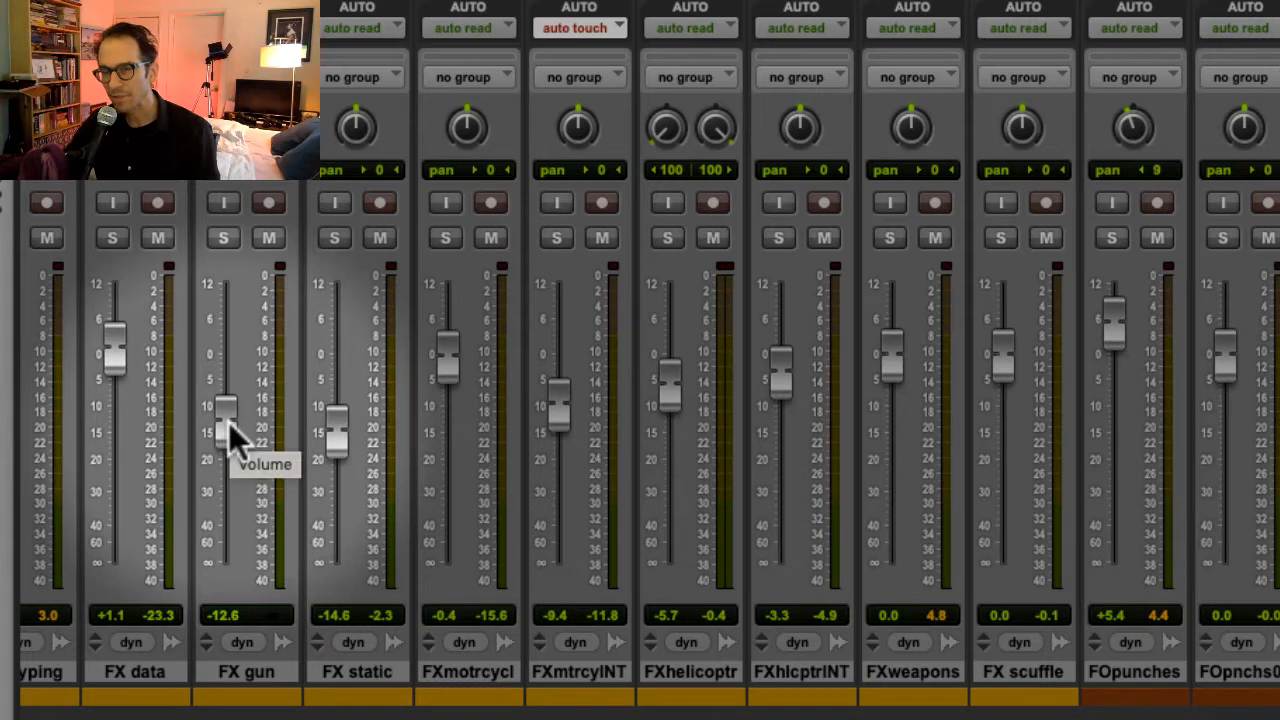
Set the individual effects tracks FX gun to -17.9, FXmotrcycl to -6.8, FXmtrcyINT to -13.7 and FXhelicoptr to -0.1.
left_click_drag(229, 422, 236, 450)
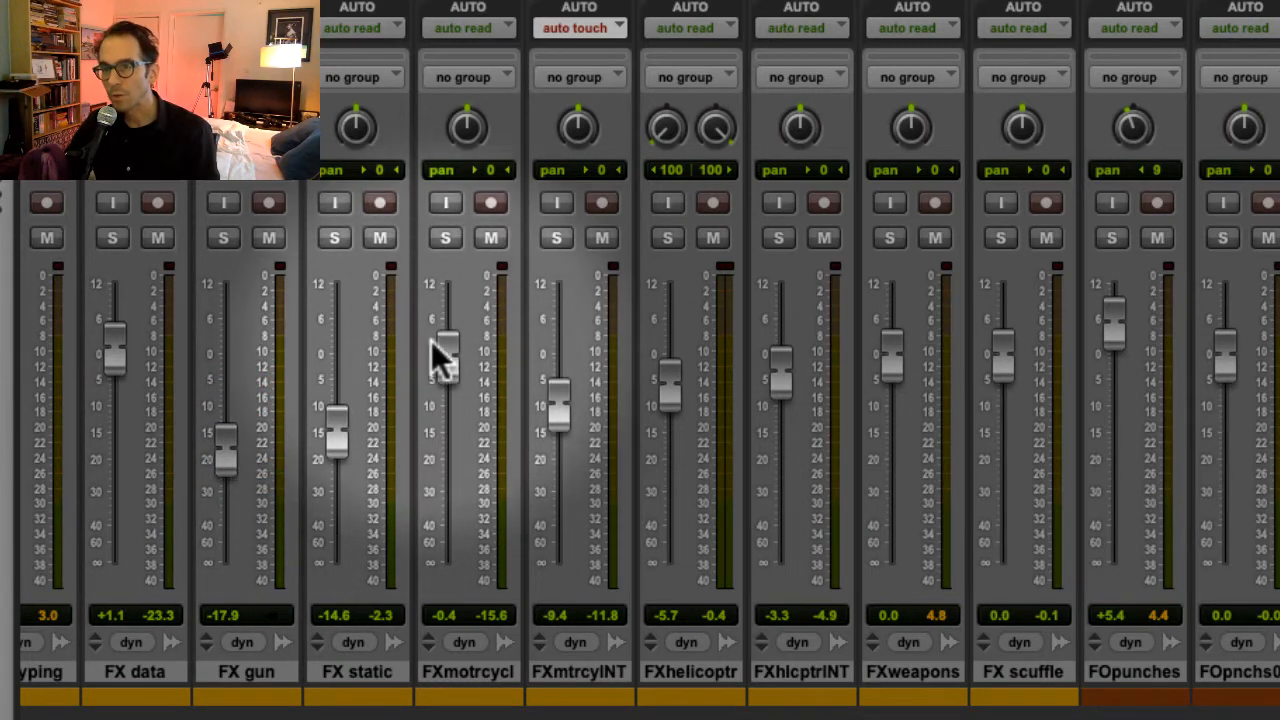
left_click_drag(445, 346, 449, 384)
left_click_drag(566, 394, 578, 432)
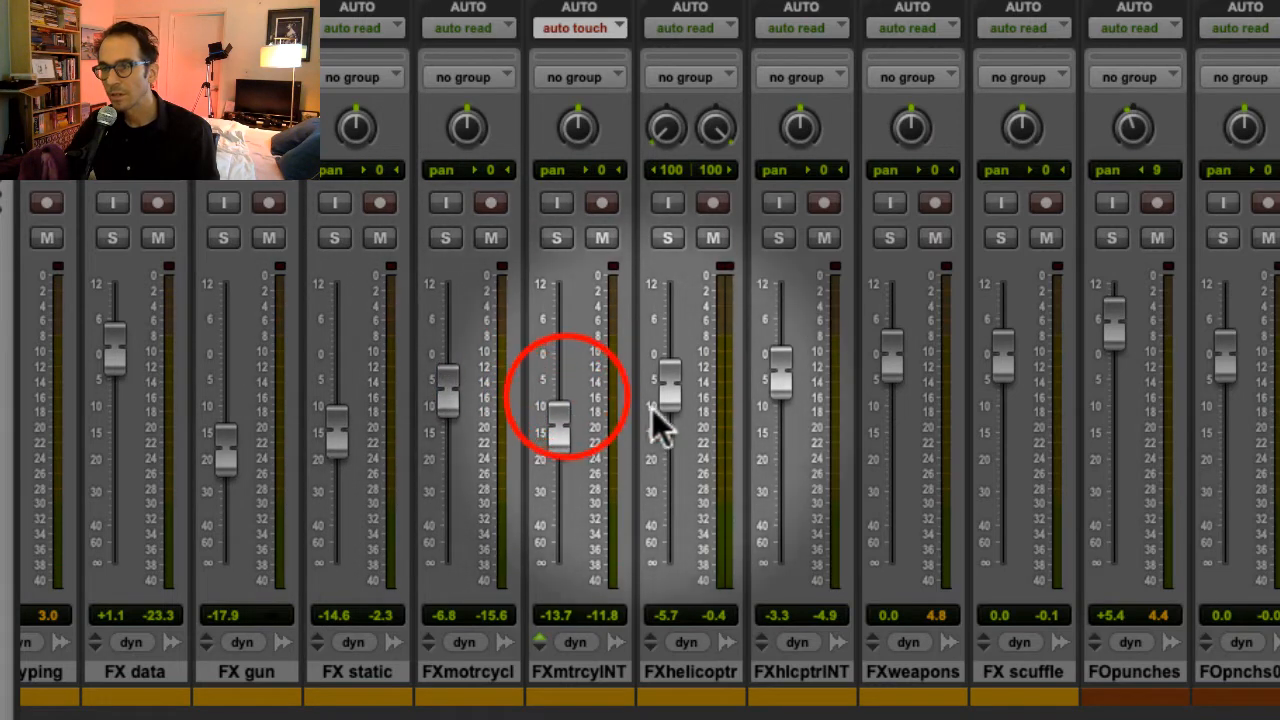
left_click_drag(663, 391, 663, 362)
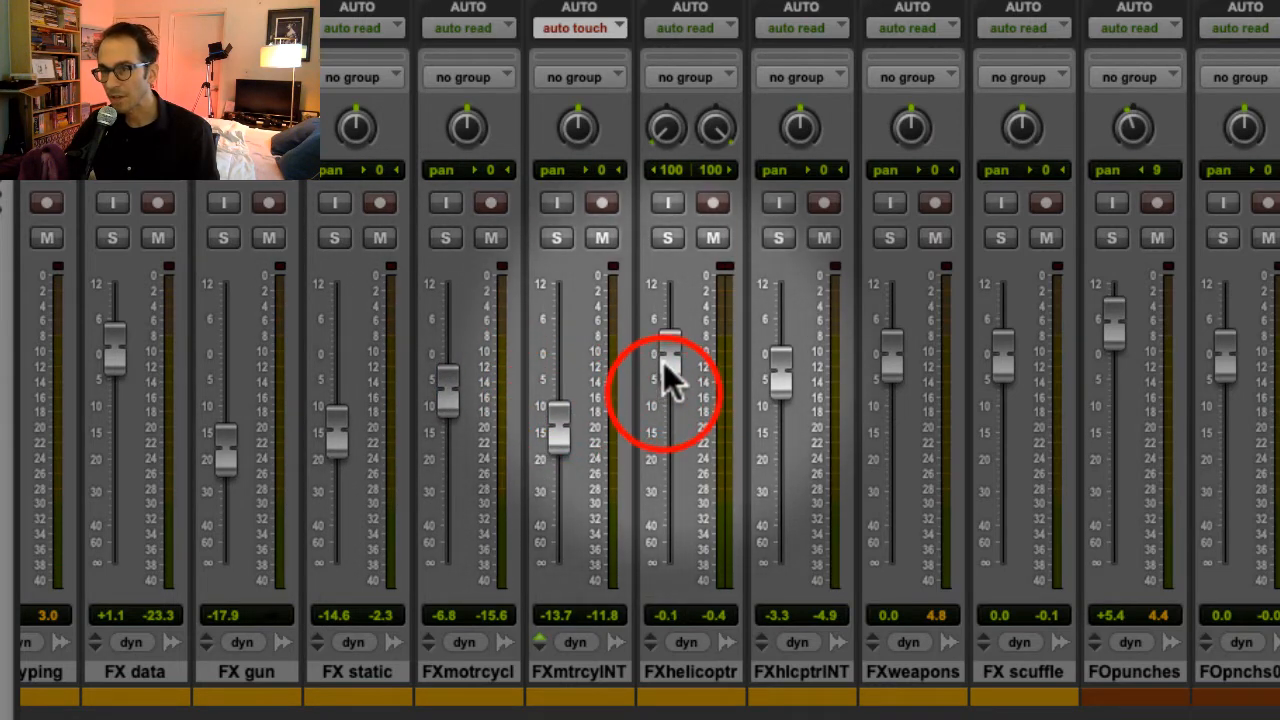
Set FXhlcptrINT to +0.4, the FX AUX submix to -8.4, FXmtrcyINT to -10.2 and FXhelicoptr to -5.4.
mouse_move(778, 373)
left_mouse_down()
mouse_move(777, 353)
mouse_move(770, 363)
left_mouse_up()
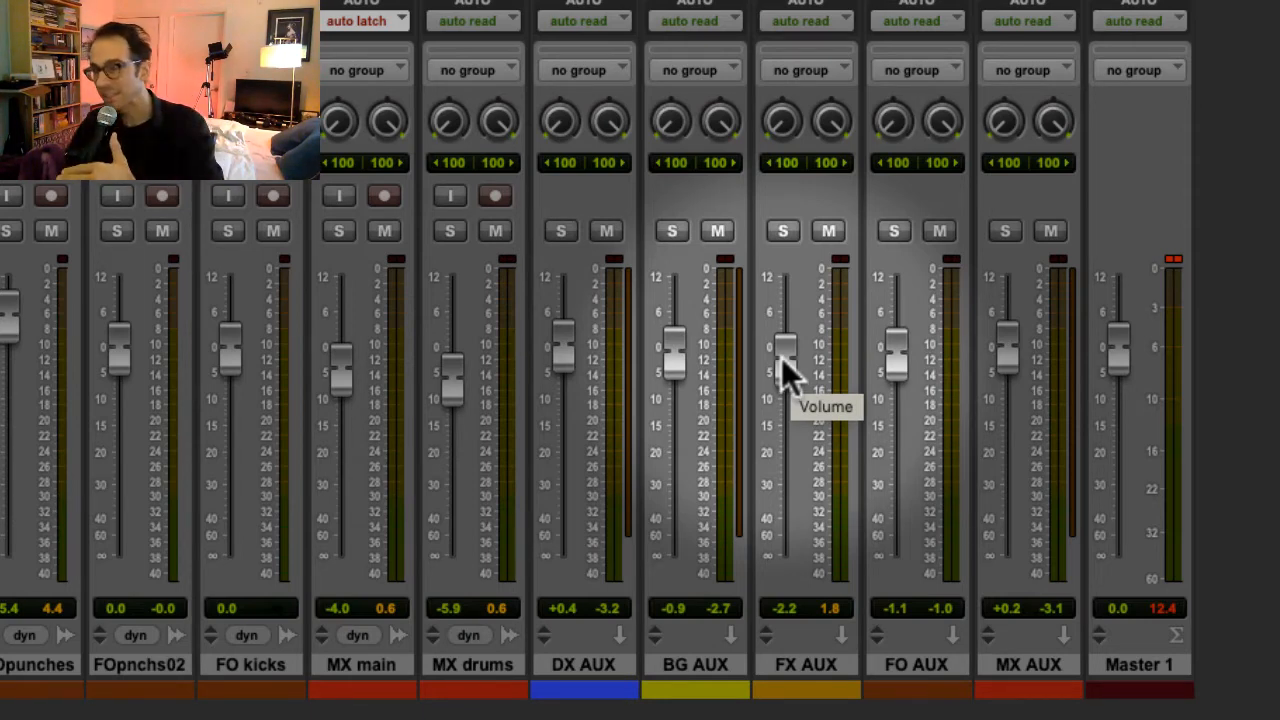
left_click_drag(781, 357, 795, 384)
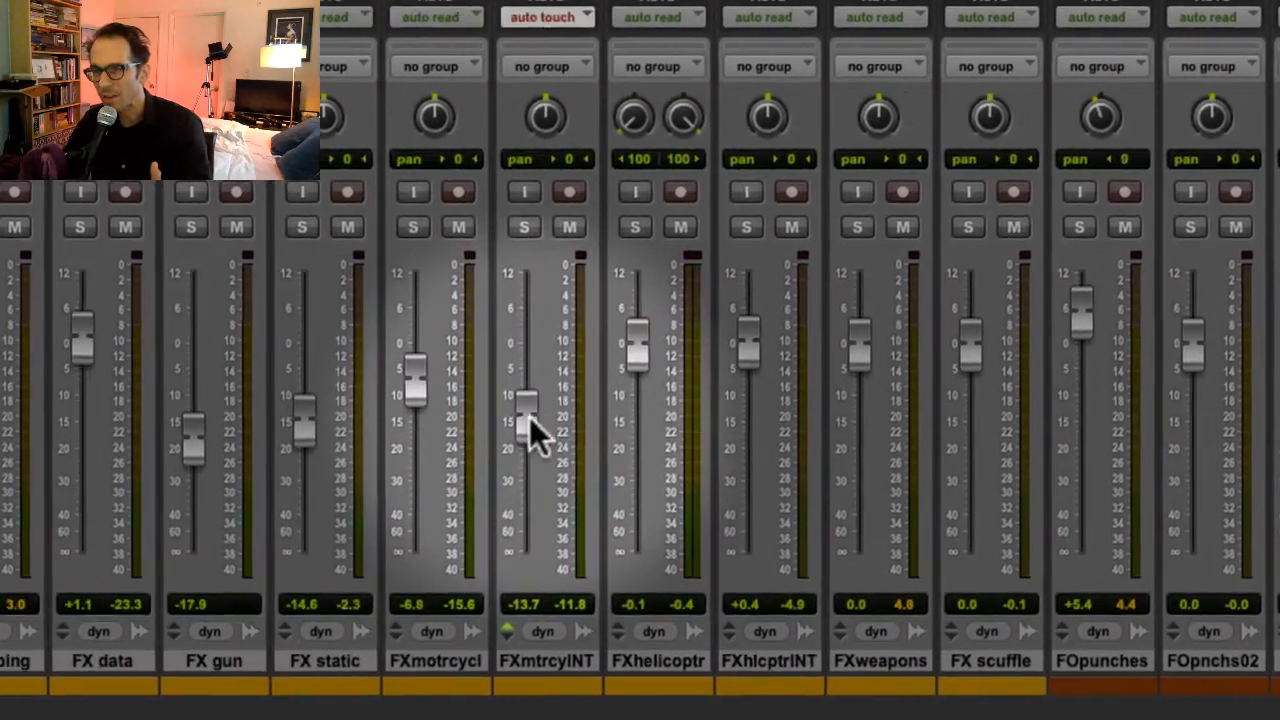
left_click_drag(529, 417, 529, 403)
left_click_drag(640, 346, 640, 374)
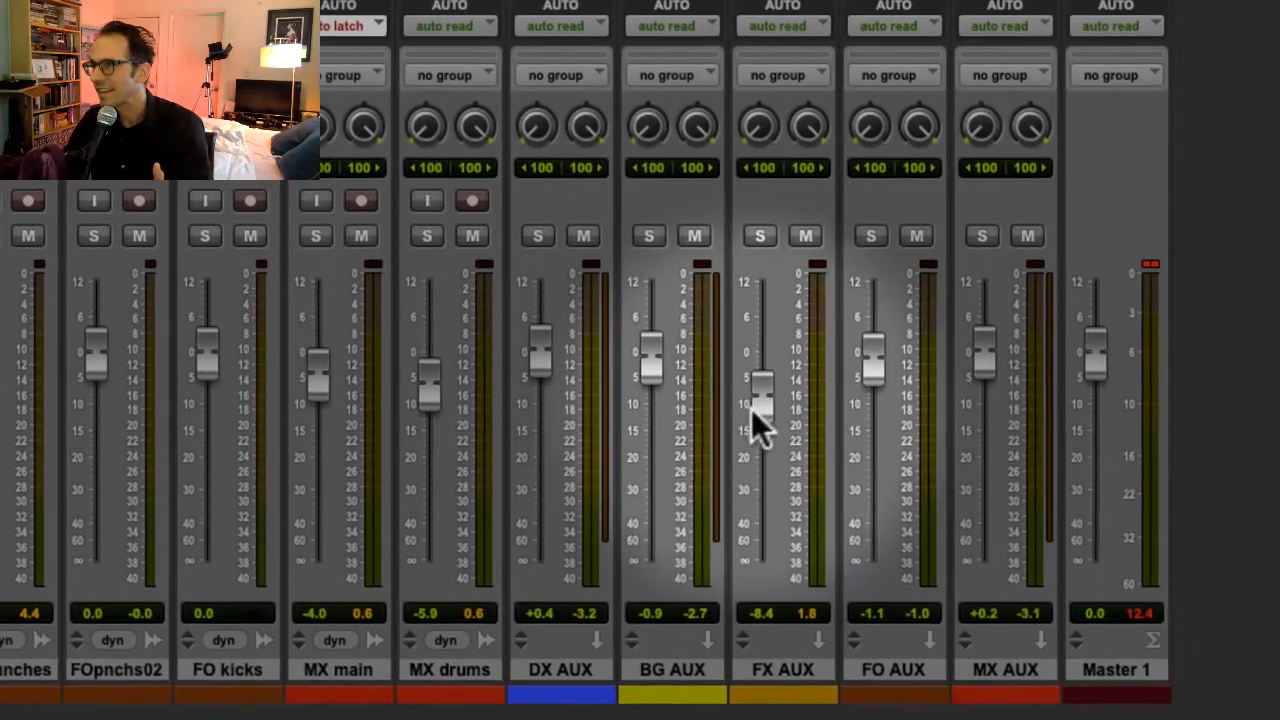
left_click(758, 409)
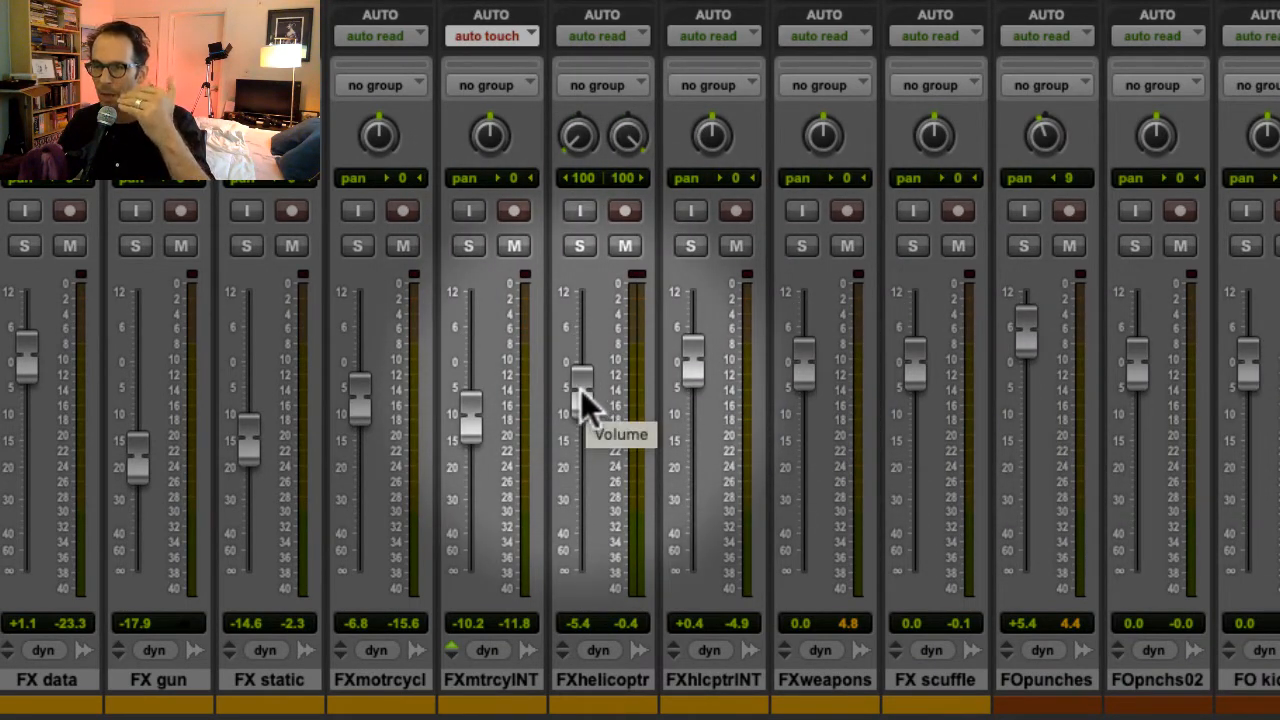
Lower the two helicopter tracks, setting FXhelicoptr to -8.4 and FXhlcptrINT to -4.1.
left_click(587, 680)
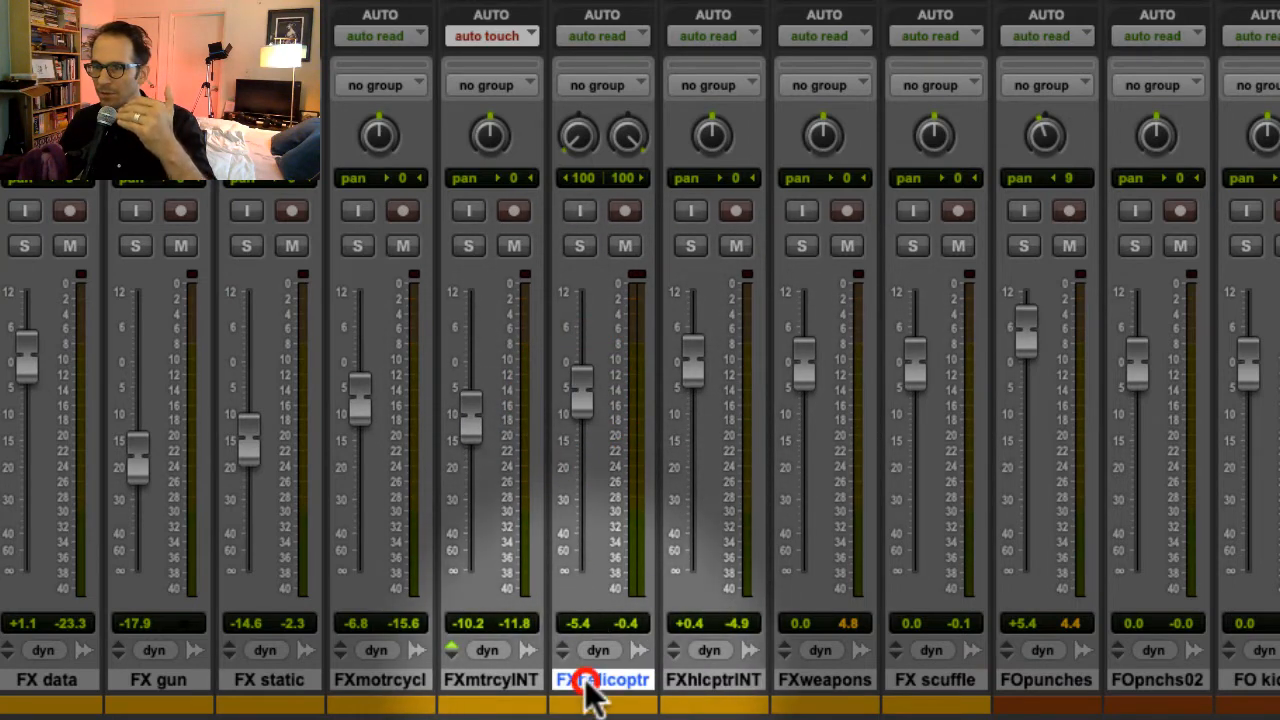
left_click(704, 680)
left_click_drag(576, 388, 609, 400)
left_click_drag(689, 366, 693, 382)
Lower the WSwindcity background track to -19.8 and the BG AUX submix to -3.8.
scroll(692, 370, "right", 10)
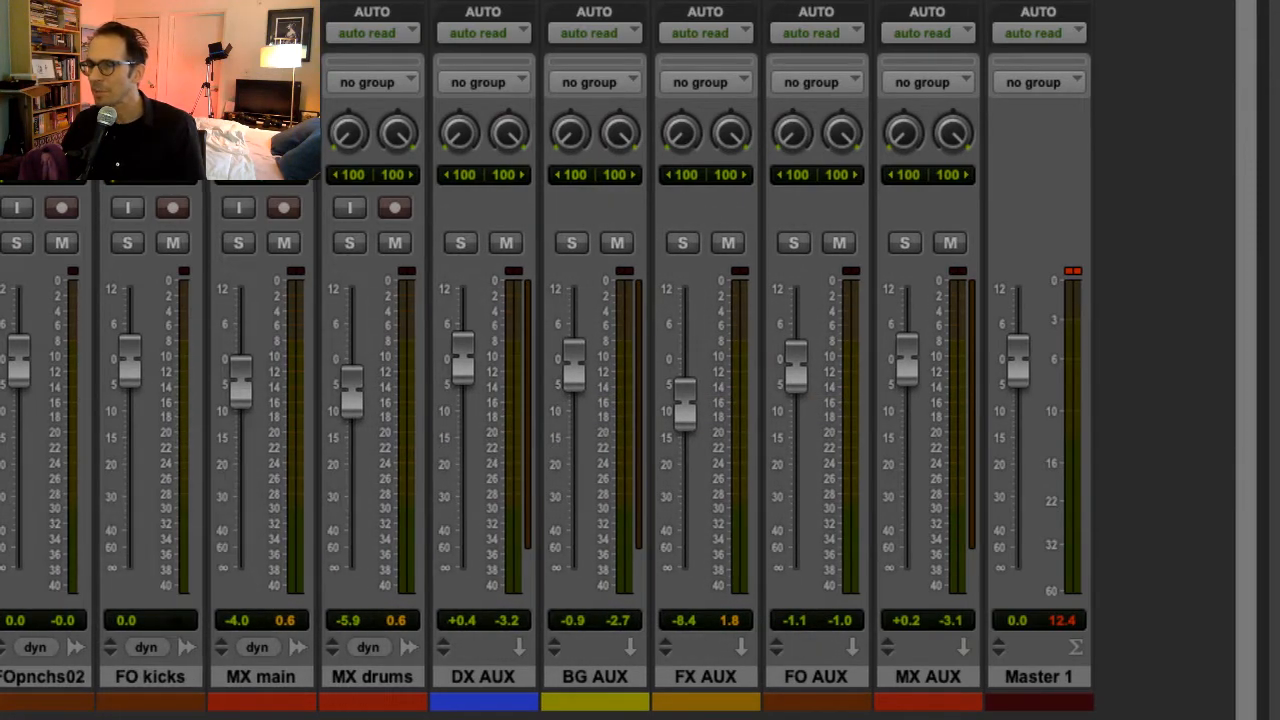
scroll(460, 347, "left", 15)
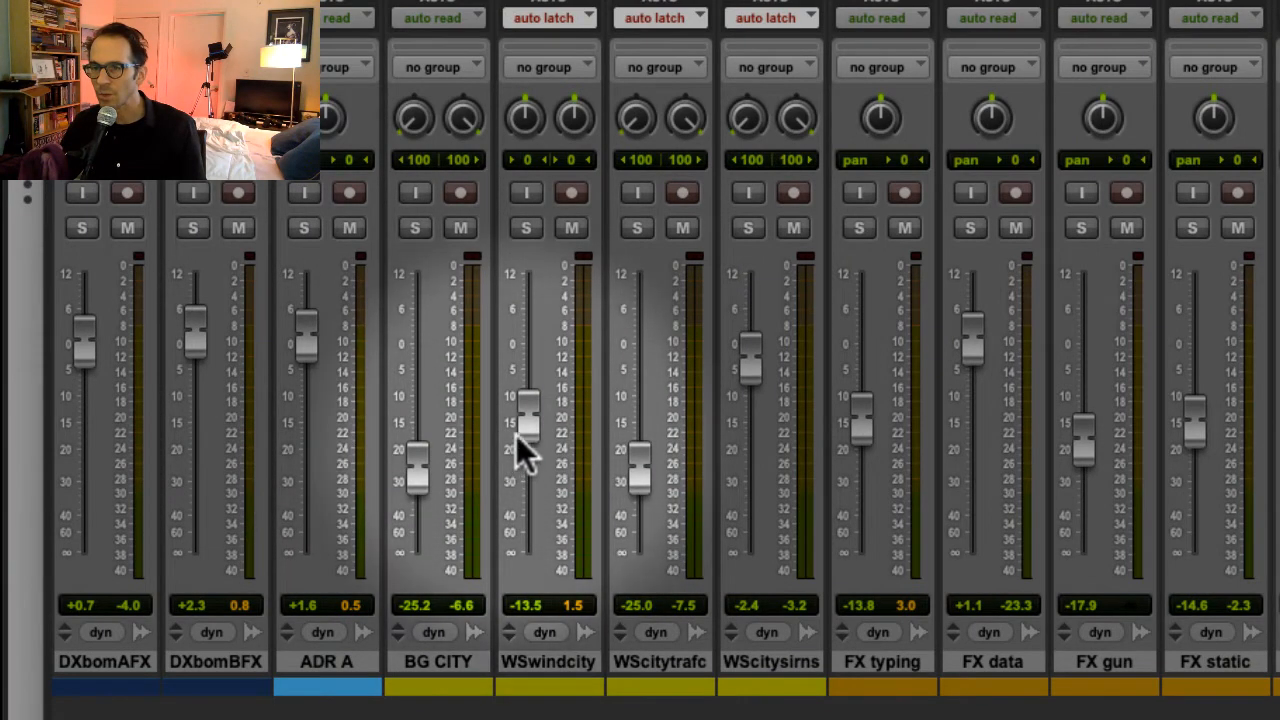
left_click_drag(527, 420, 534, 460)
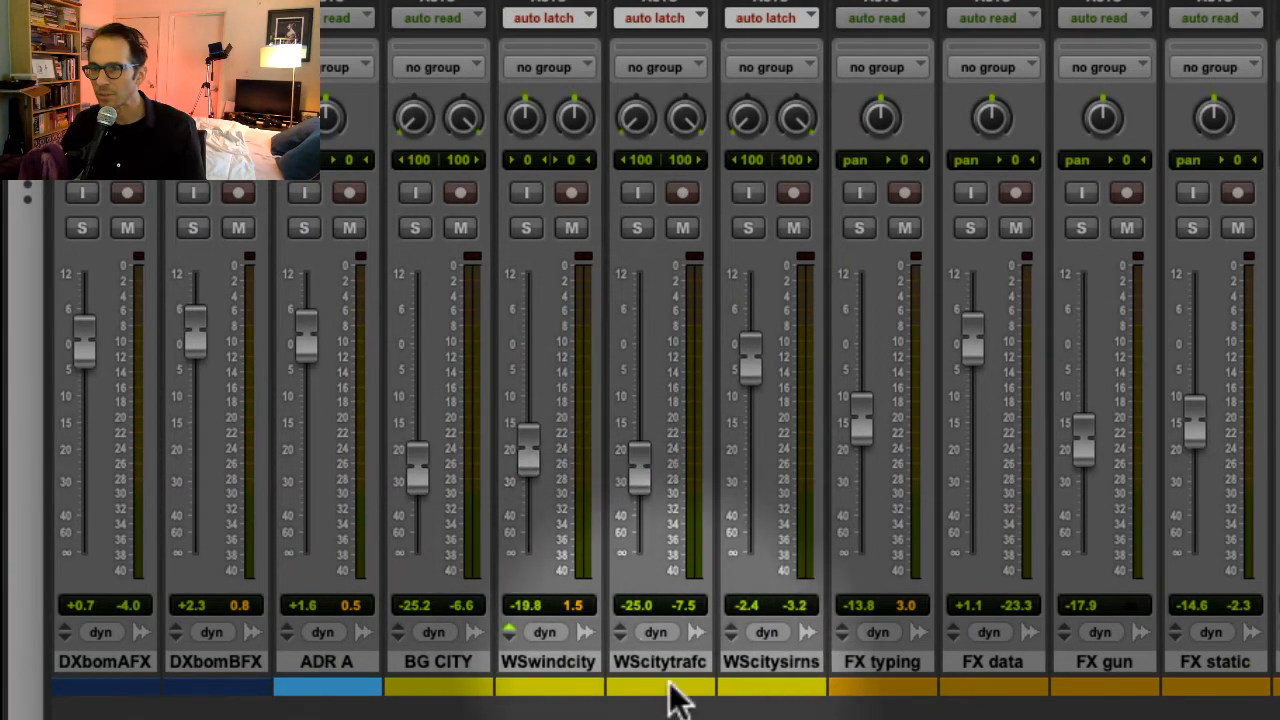
scroll(670, 684, "right", 15)
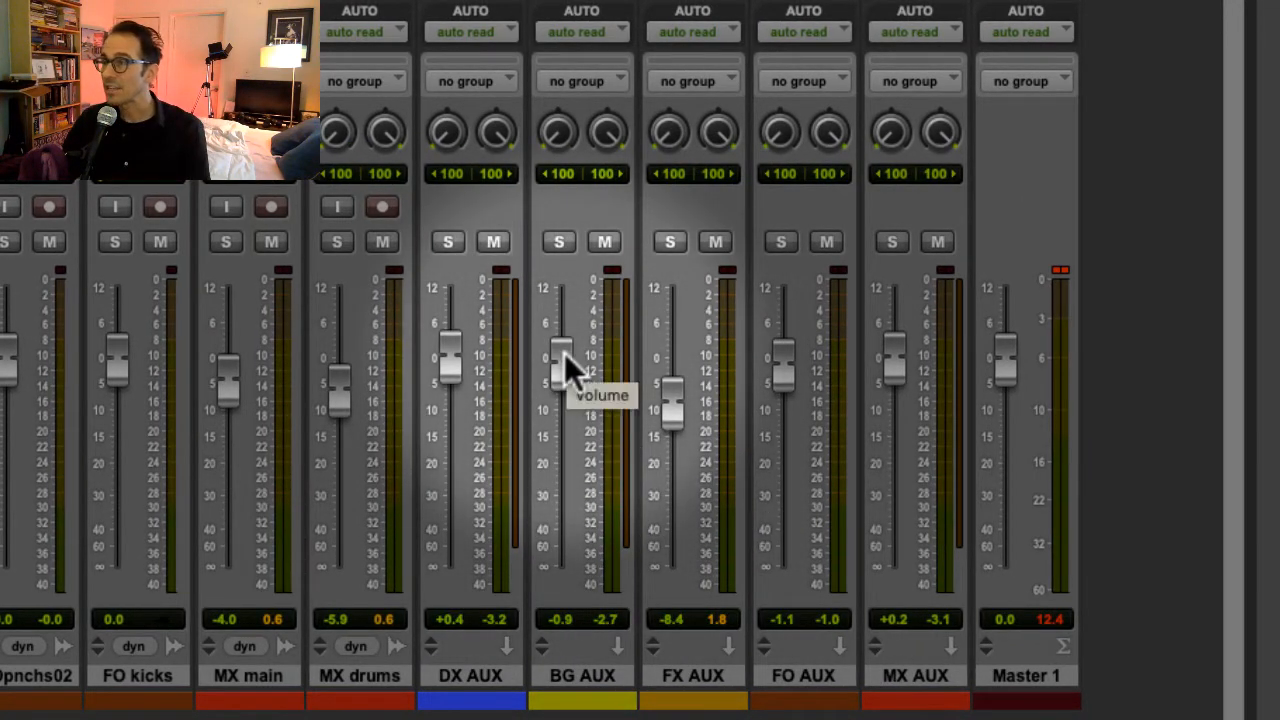
left_click_drag(564, 353, 559, 386)
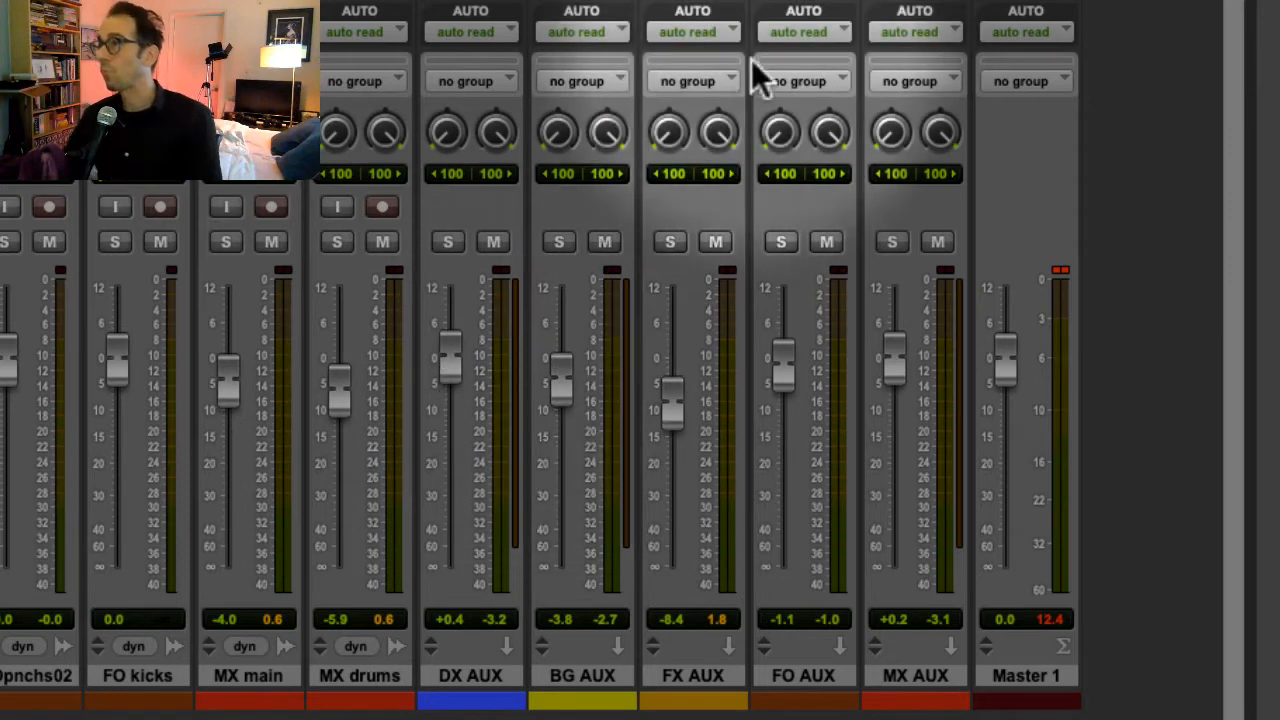
Reposition the floating video window over the upper part of the mixer.
left_click_drag(1200, 1, 1075, 1)
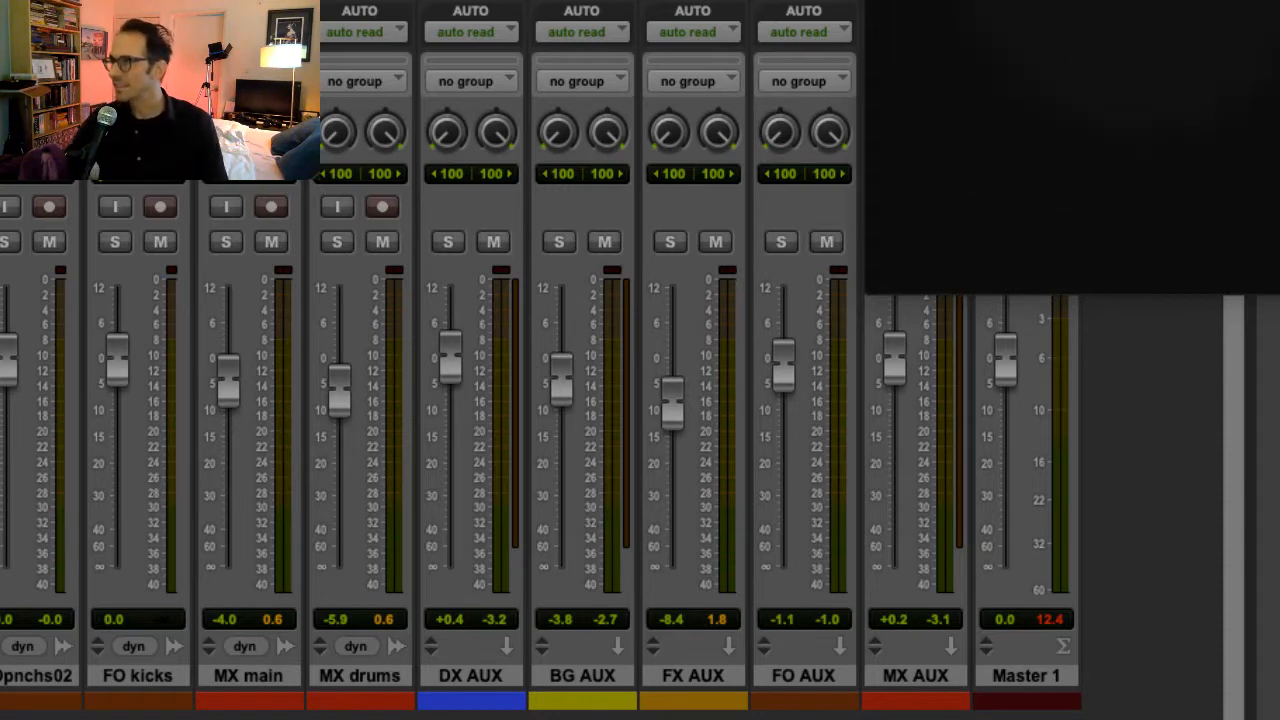
left_click_drag(1140, 1, 540, 600)
left_click(1140, 1)
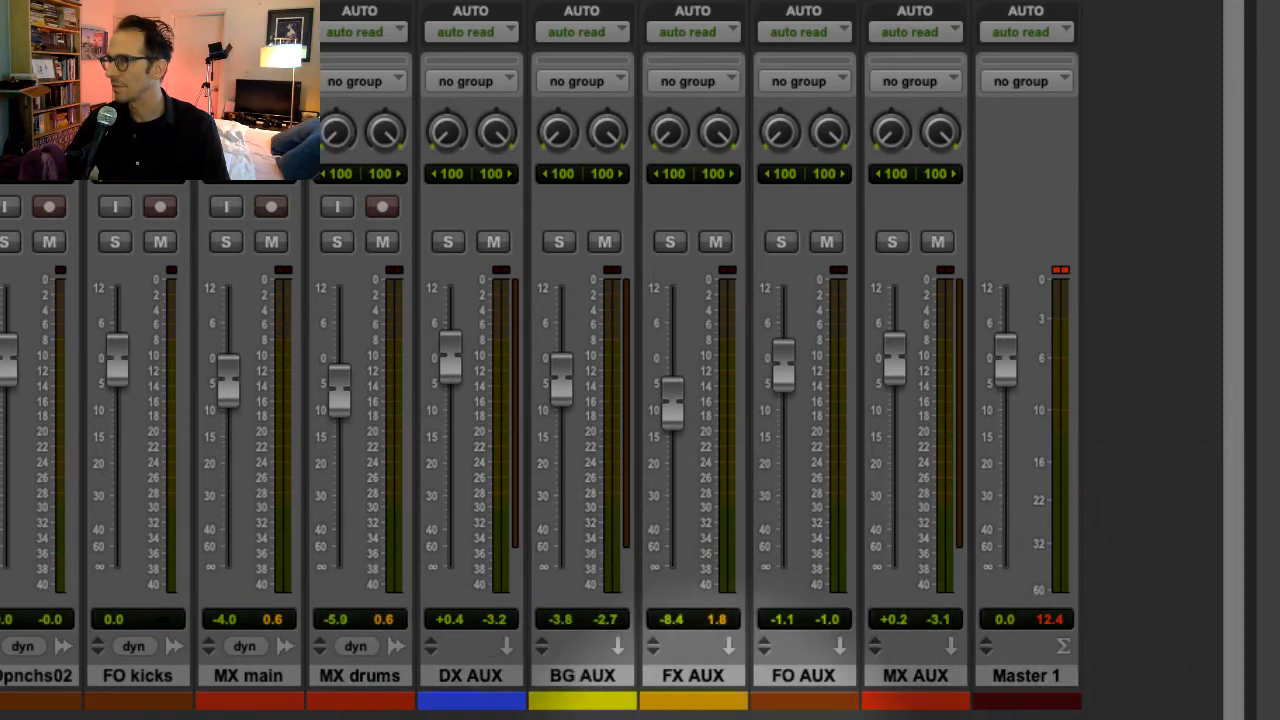
Select the DX, BG, FX, FO and MX AUX tracks and Master 1 one at a time, ending on DX AUX.
left_click(455, 678)
left_click(600, 677)
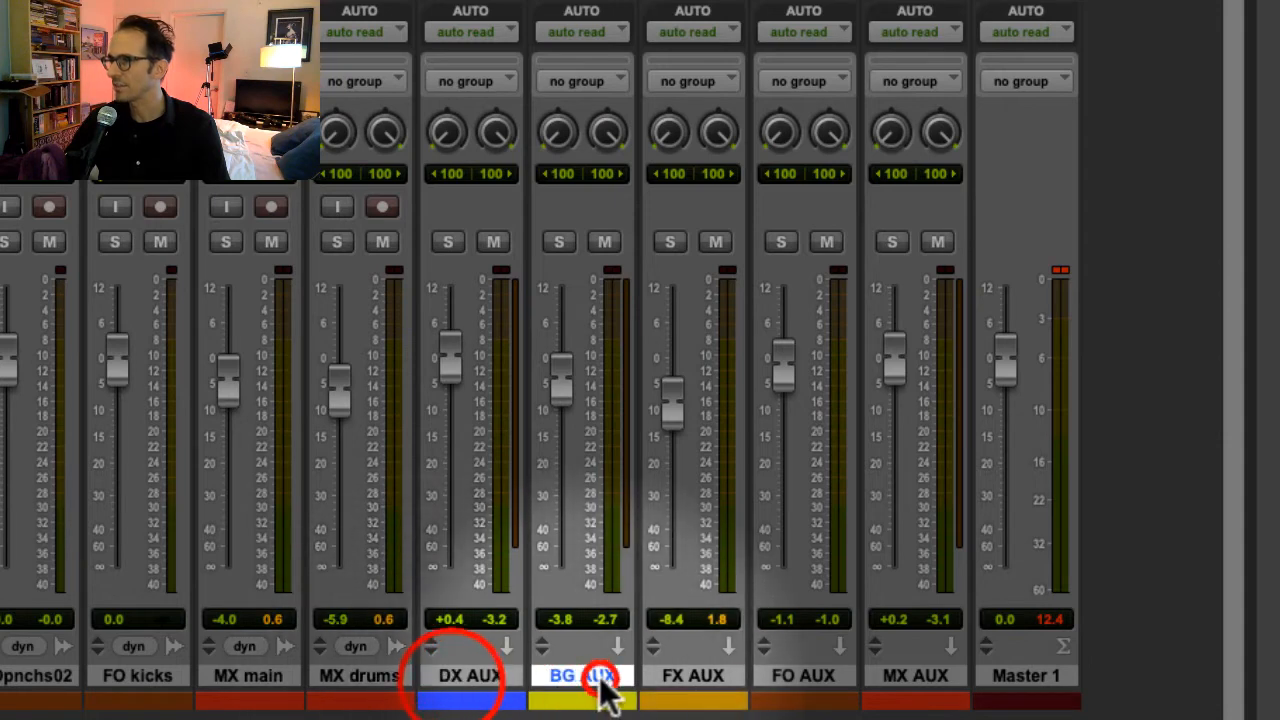
left_click(709, 677)
left_click(816, 680)
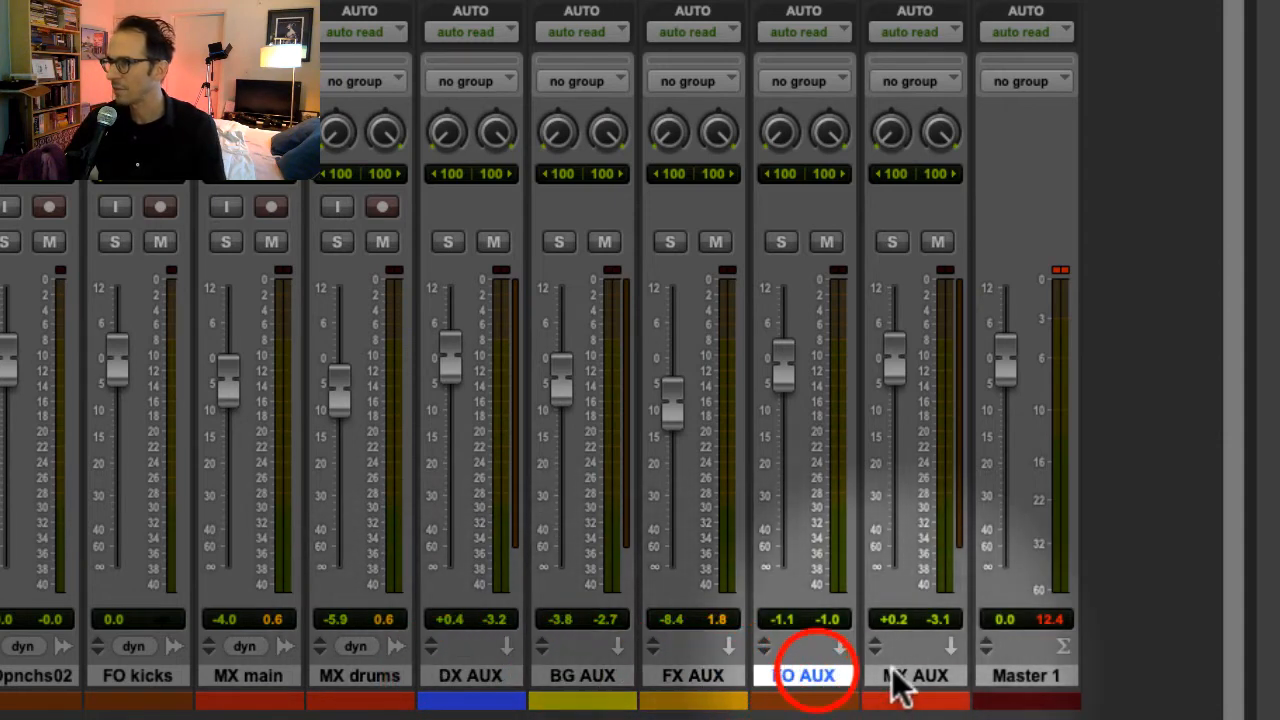
left_click(916, 680)
left_click(990, 680)
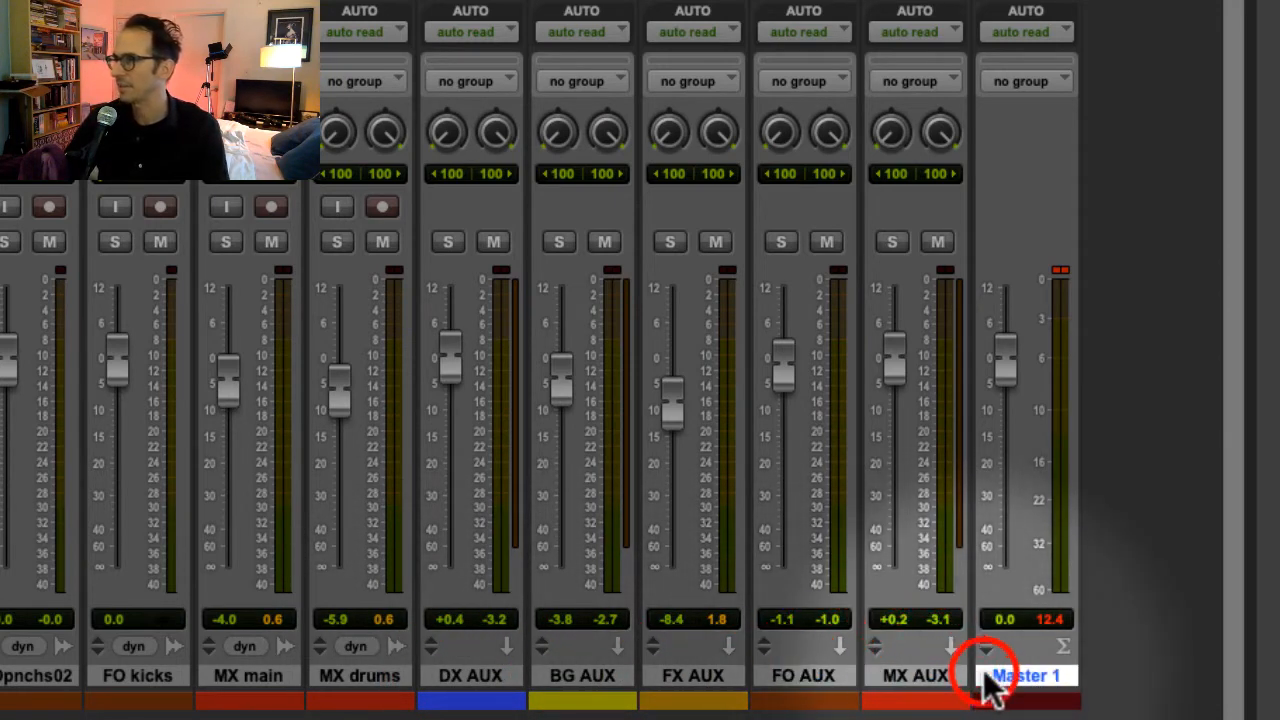
left_click(460, 677)
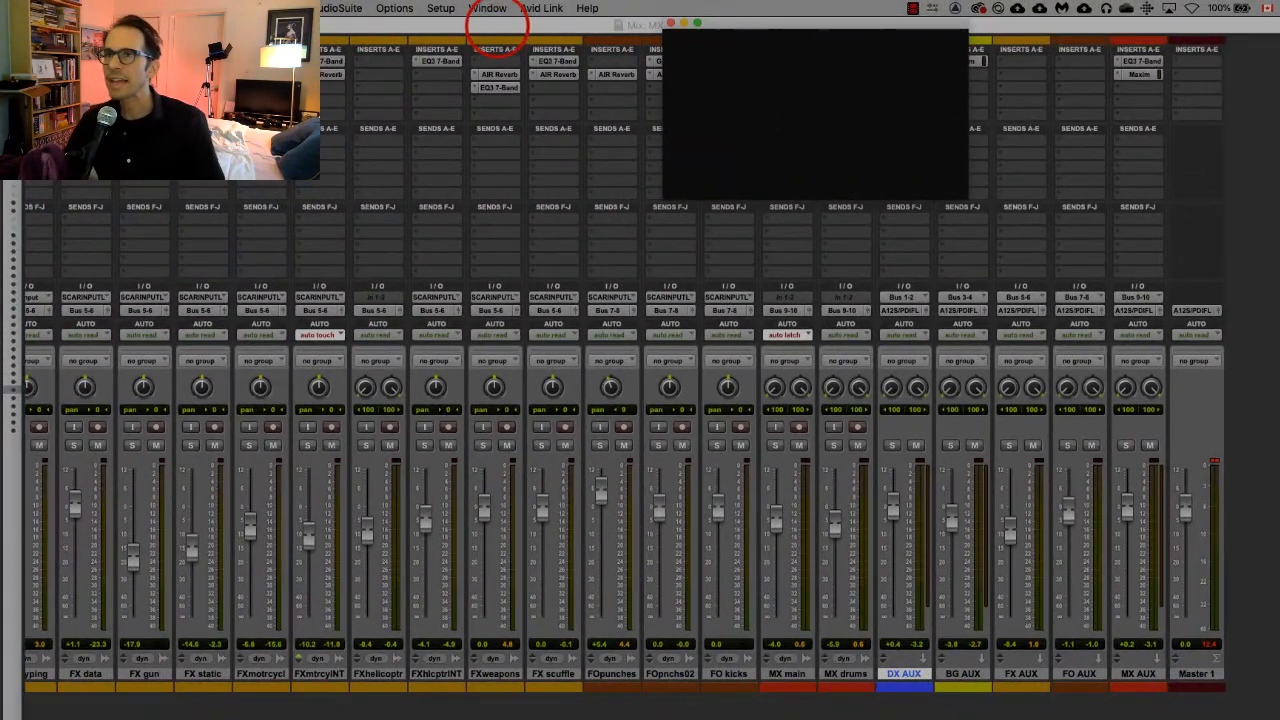
Examine the EQ3 7-Band inserts on the FX data, FX gun, FXmotrcycl and FX static tracks, and close the plug-in window.
left_click(90, 61)
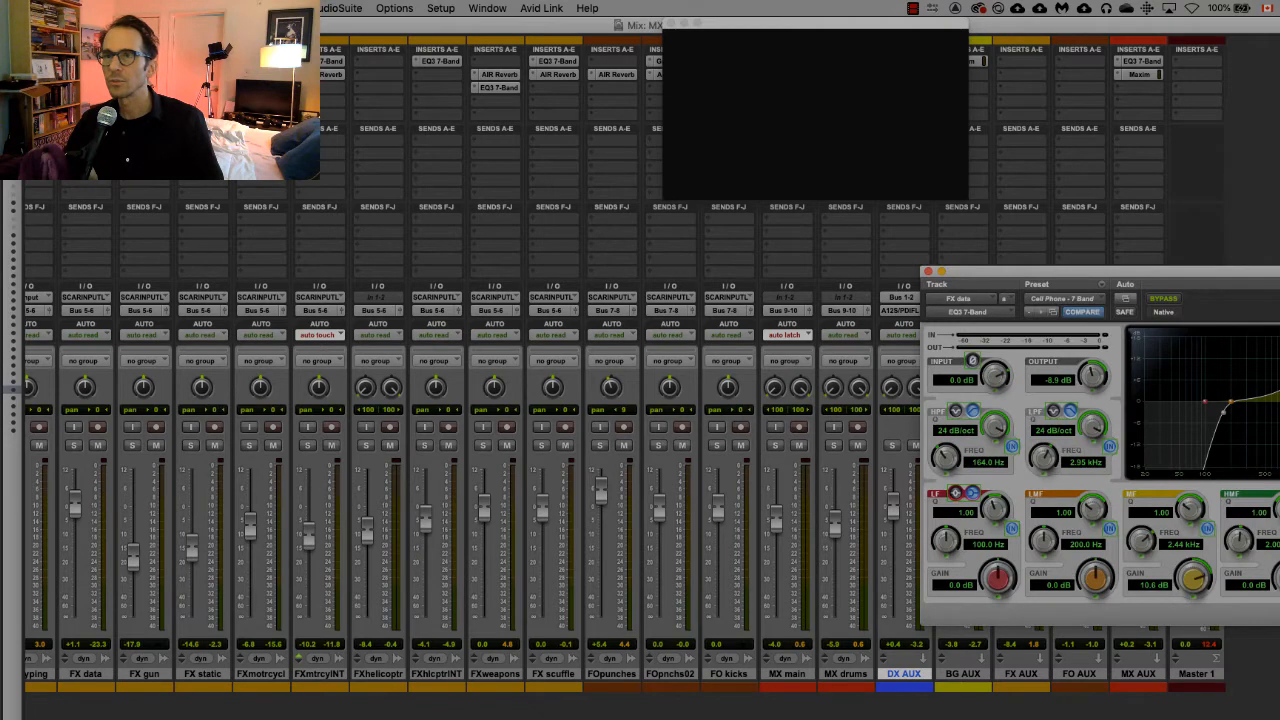
left_click(148, 61)
left_click(261, 61)
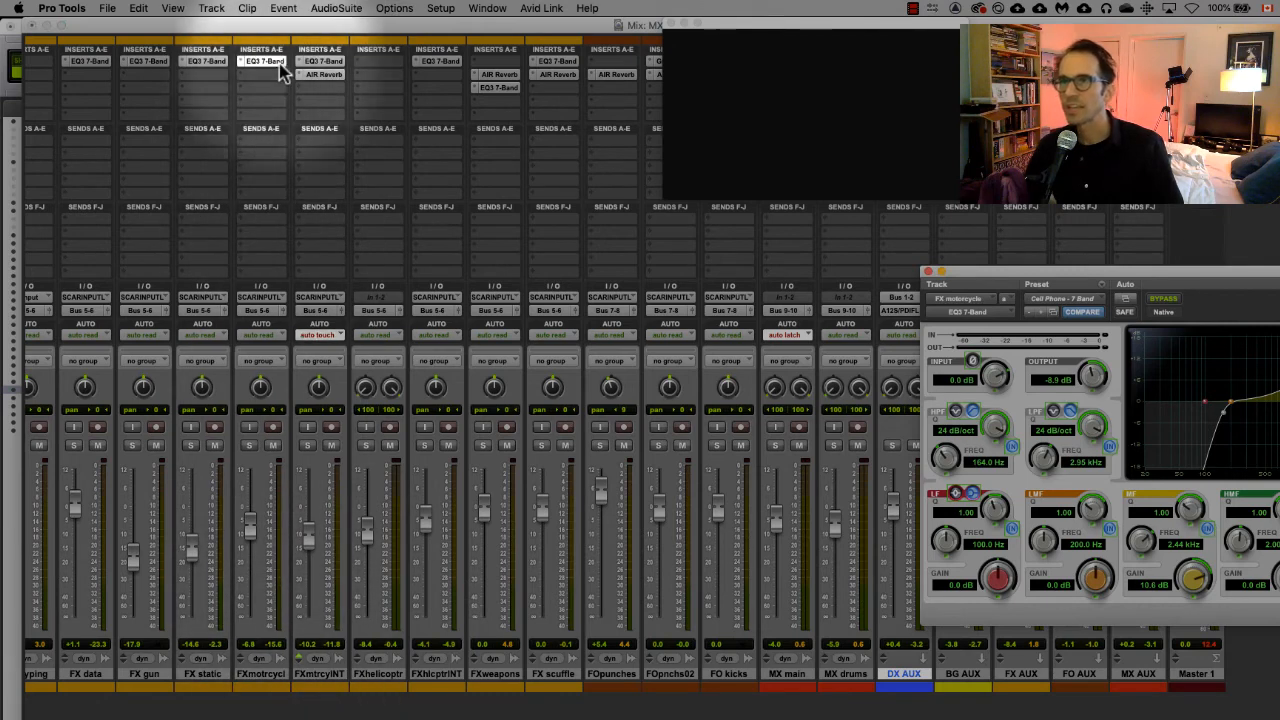
left_click(191, 62)
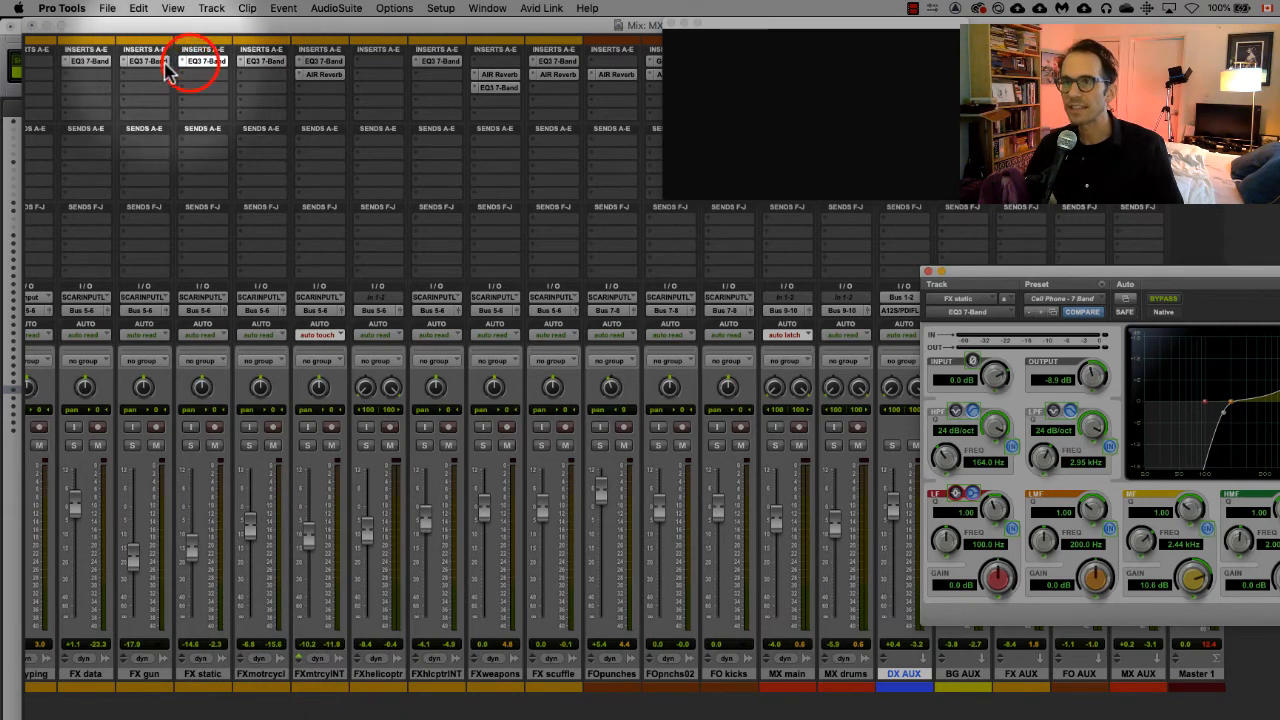
left_click(926, 271)
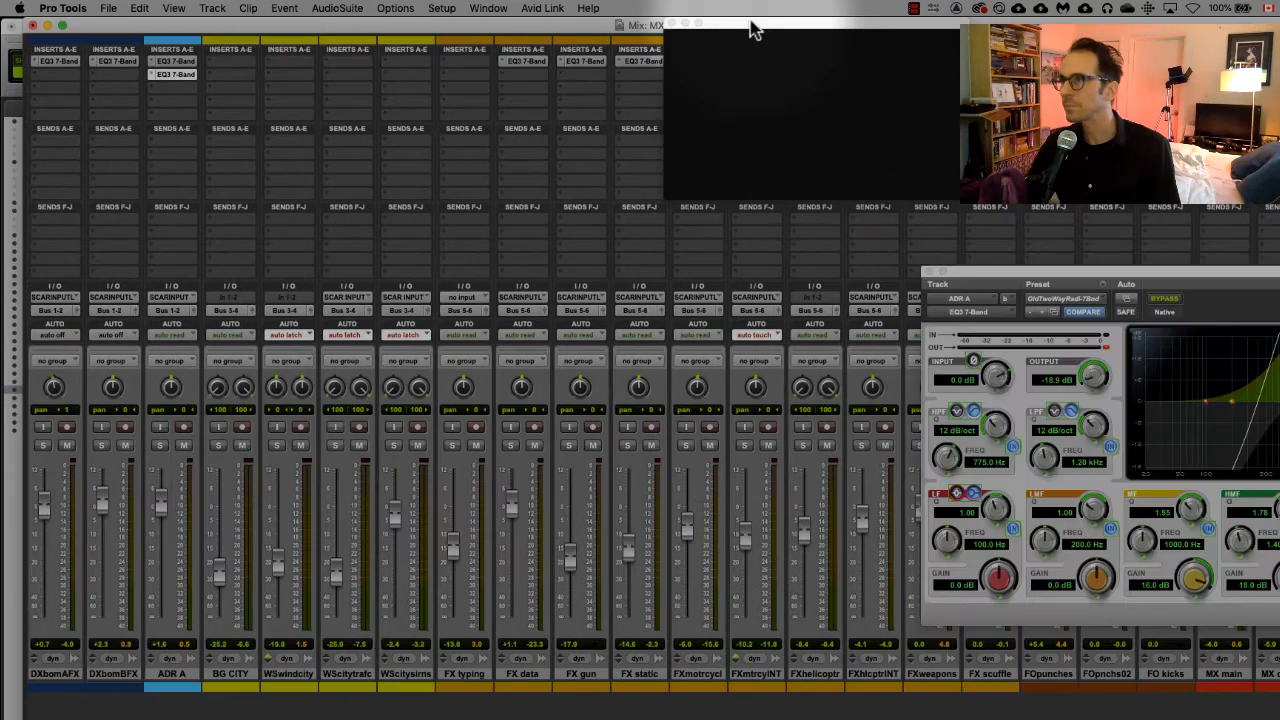
Move the video window clear of the Foley tracks' inserts and browse the plug-in categories for FOpunches' second insert slot.
left_click_drag(751, 27, 370, 136)
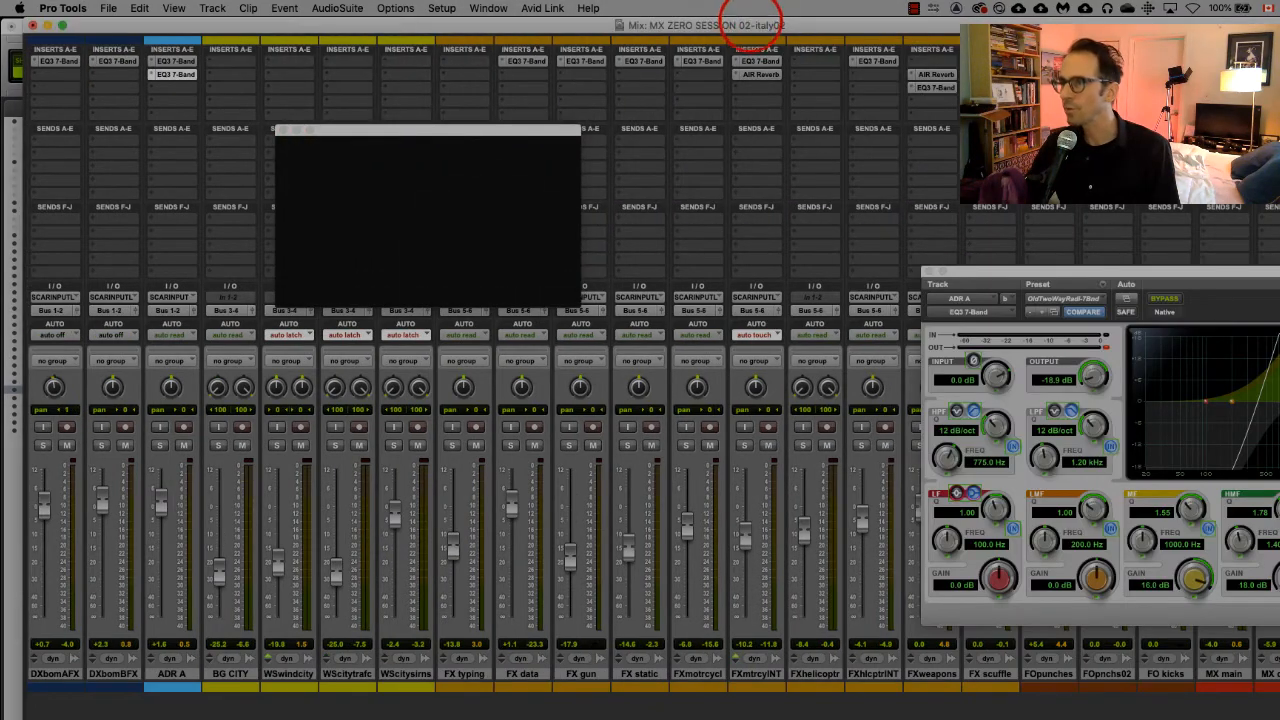
scroll(460, 520, "right", 10)
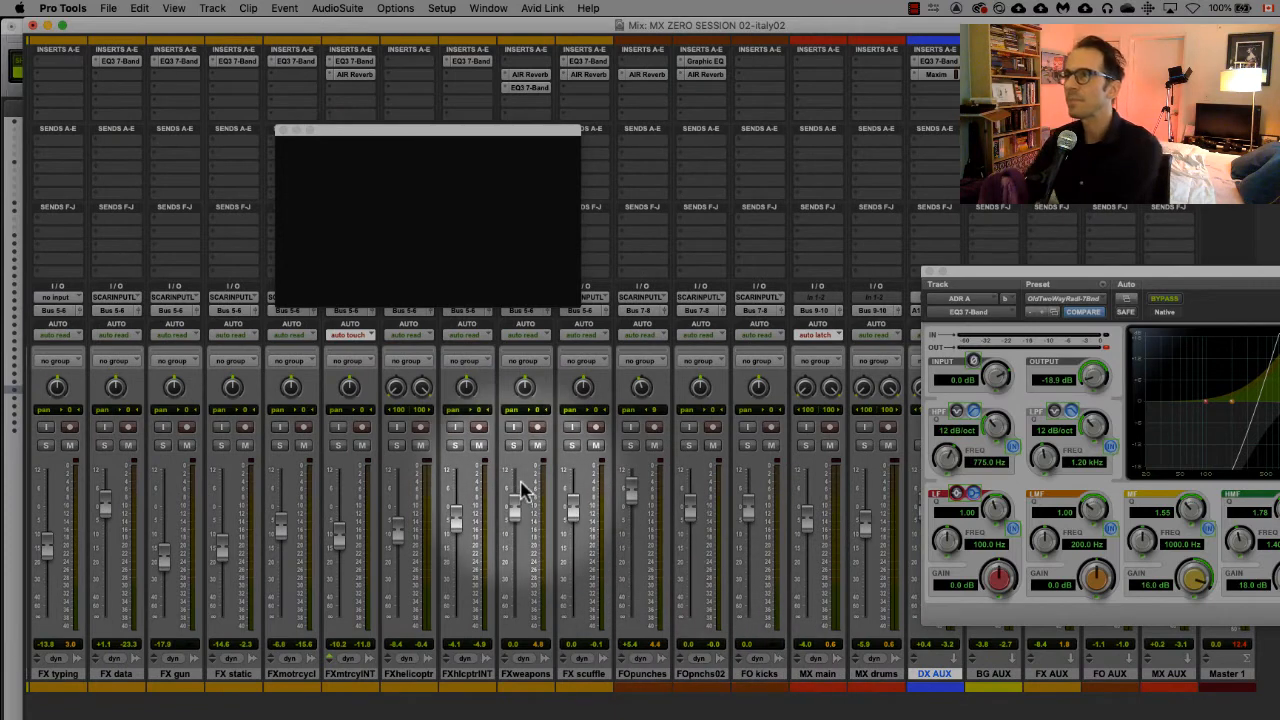
left_click(620, 78)
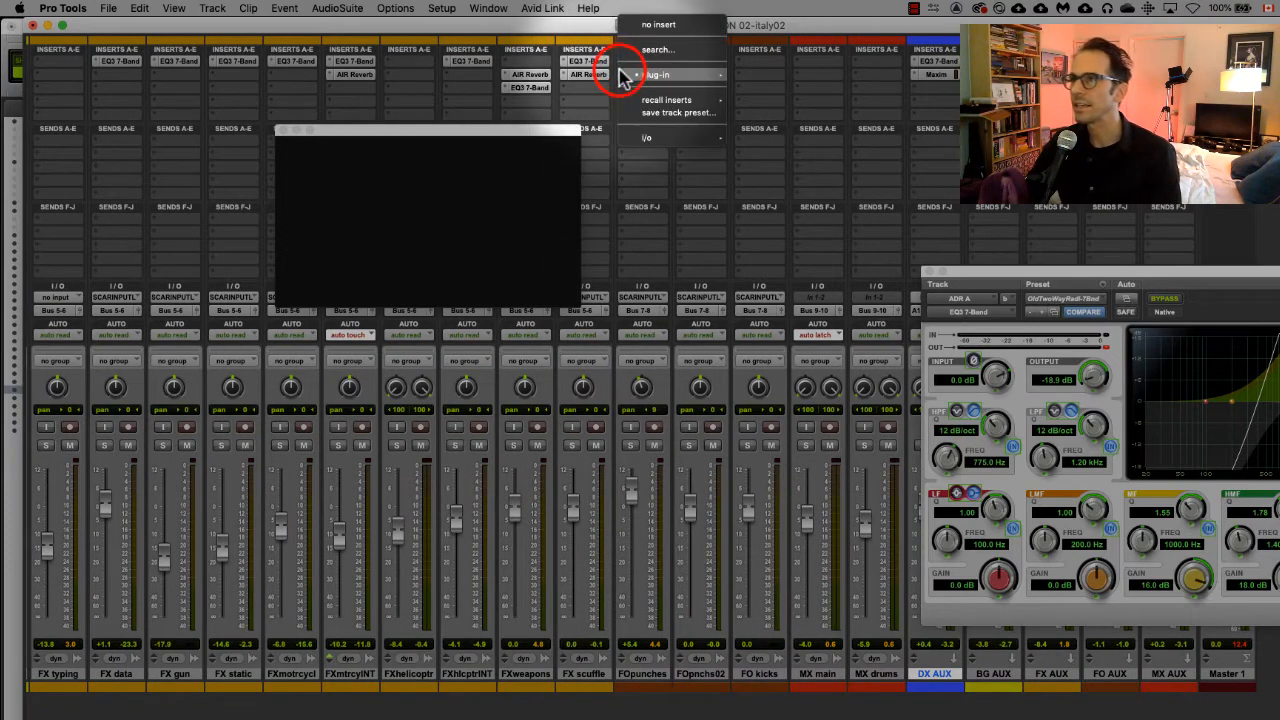
mouse_move(680, 75)
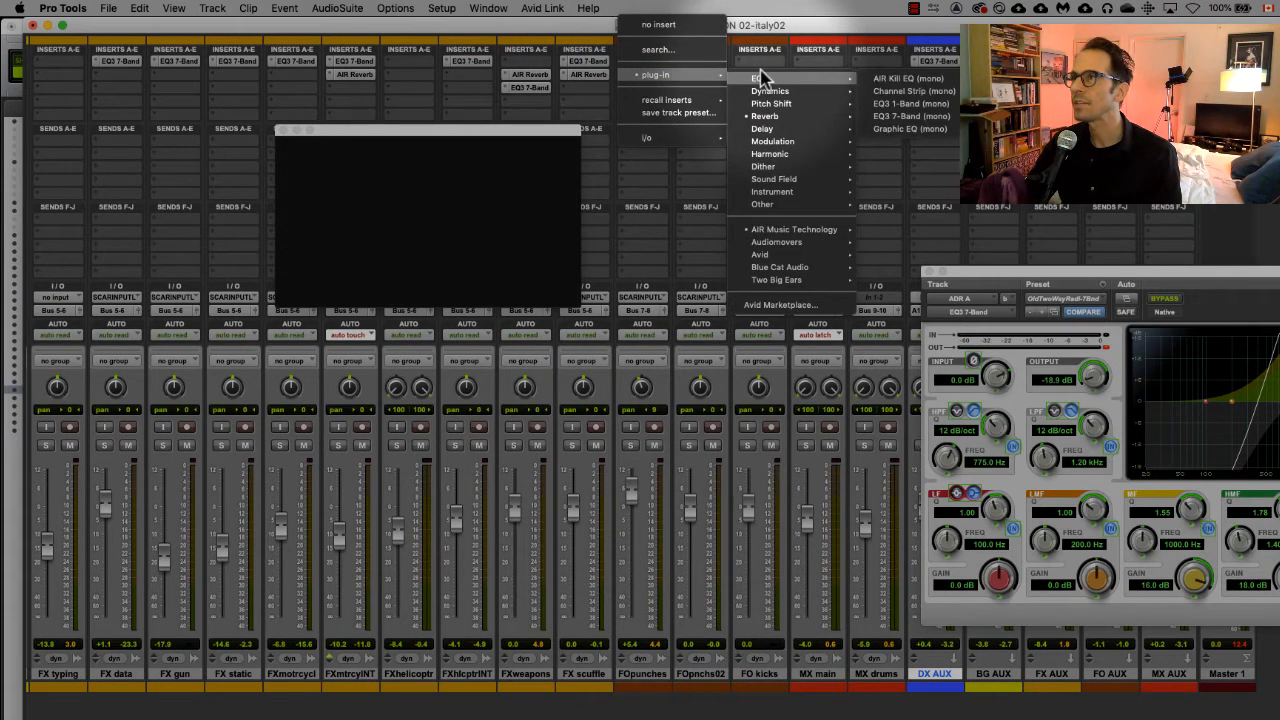
mouse_move(762, 80)
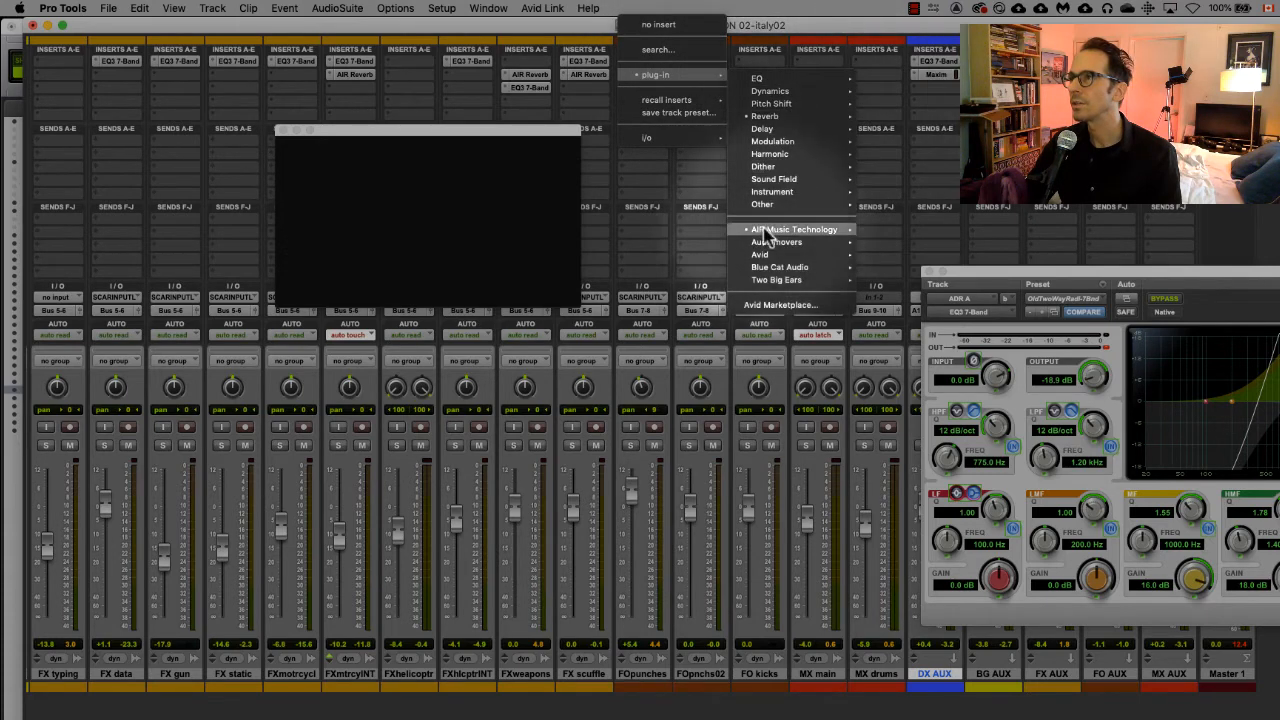
left_click(680, 243)
Remove AIR Reverb from FOpunches and both AIR Reverb and Graphic EQ from FOpnchs02, and close the open EQ window.
left_click(620, 78)
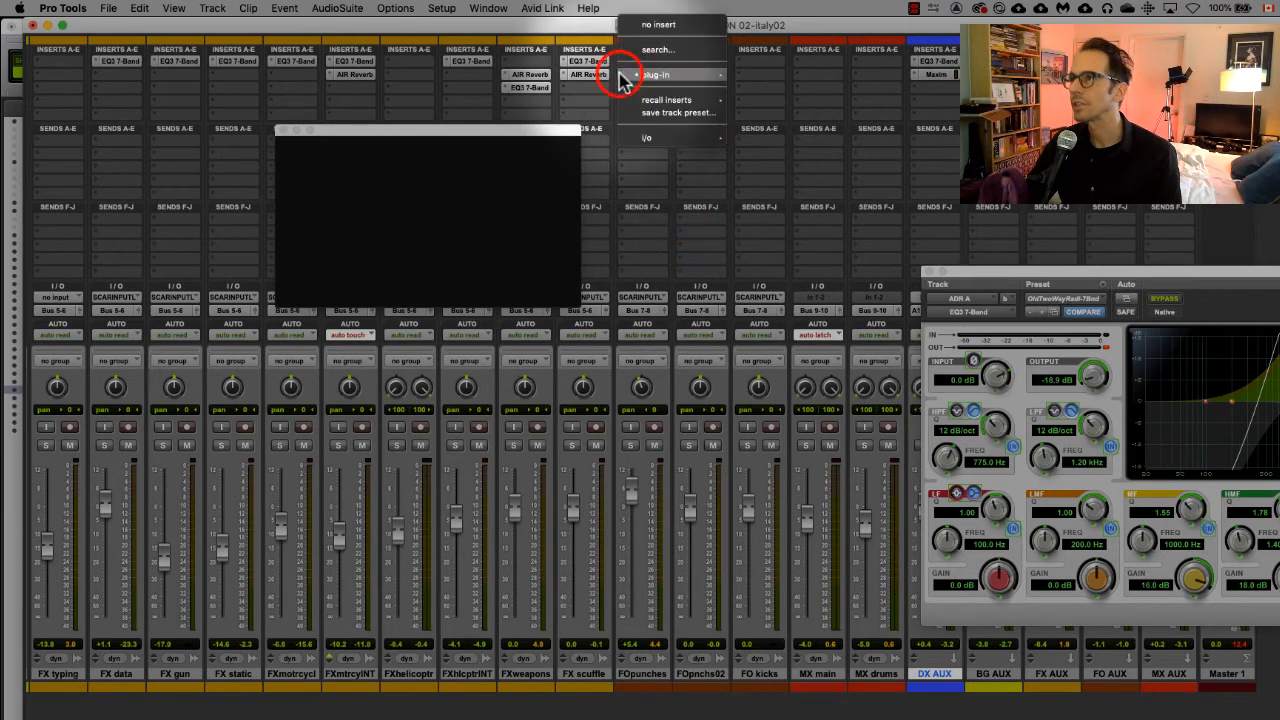
left_click(655, 26)
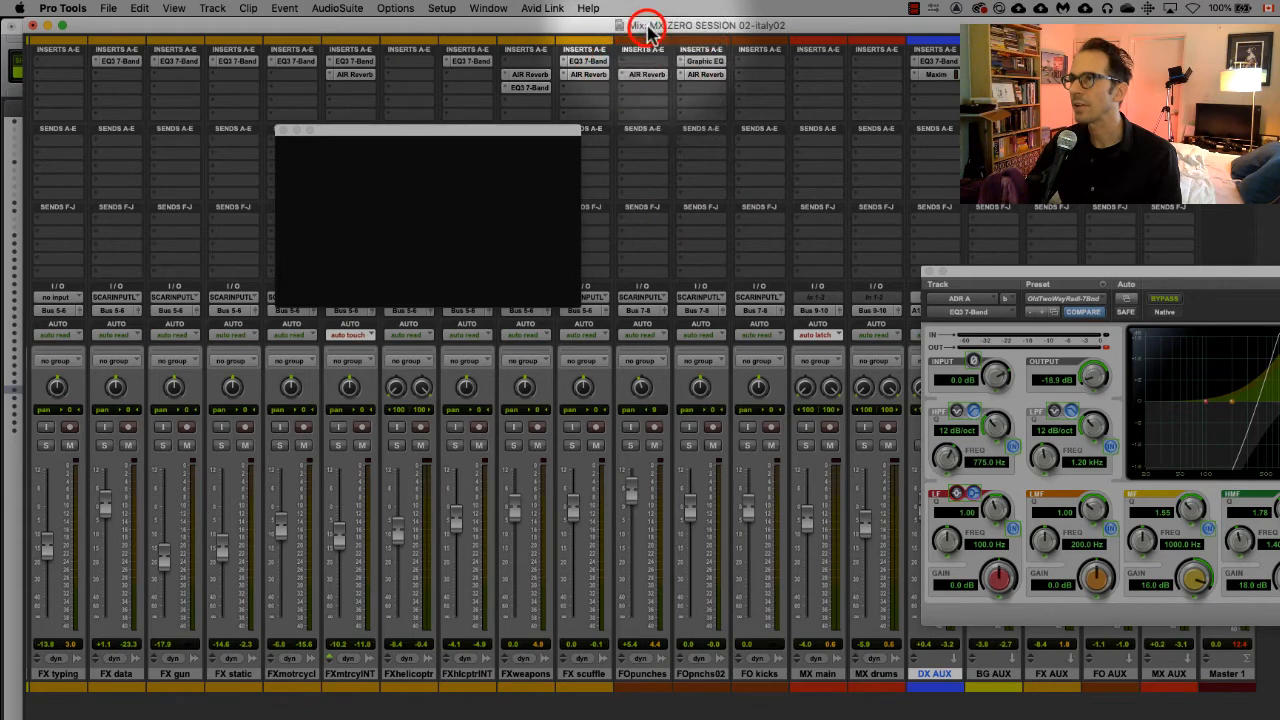
left_click(681, 74)
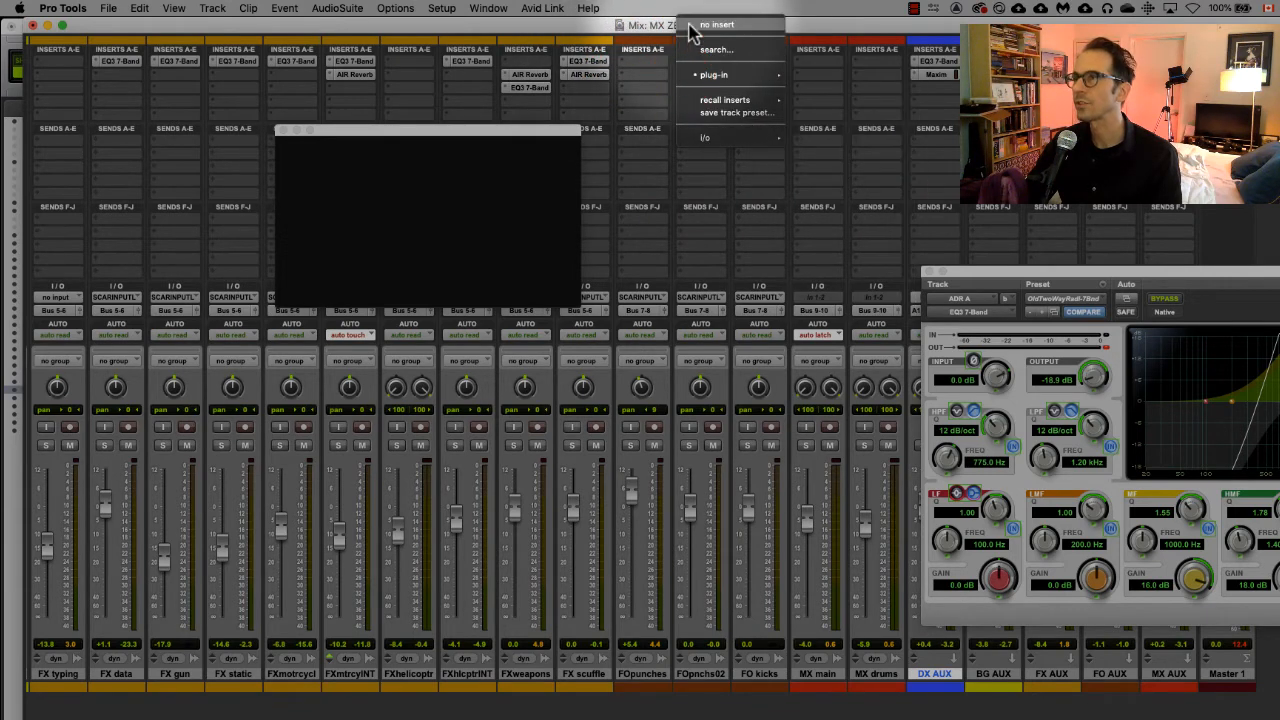
left_click(689, 27)
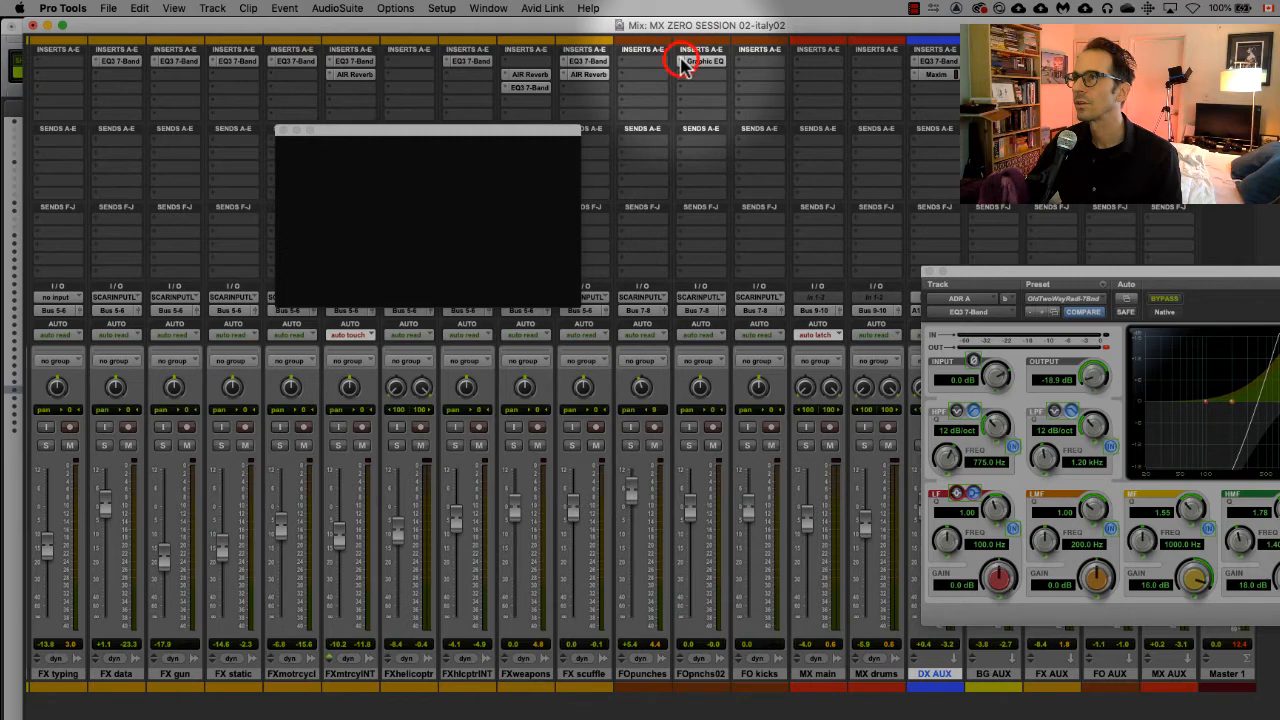
left_click(681, 62)
left_click(718, 16)
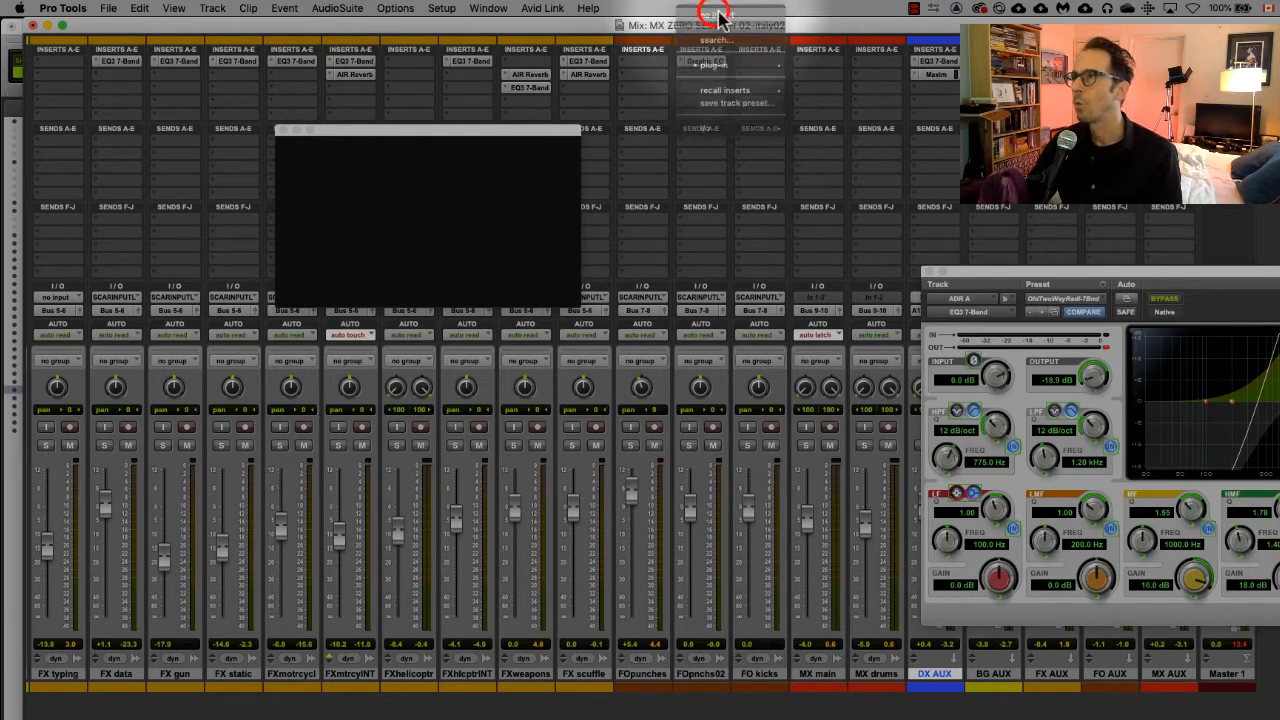
left_click(927, 273)
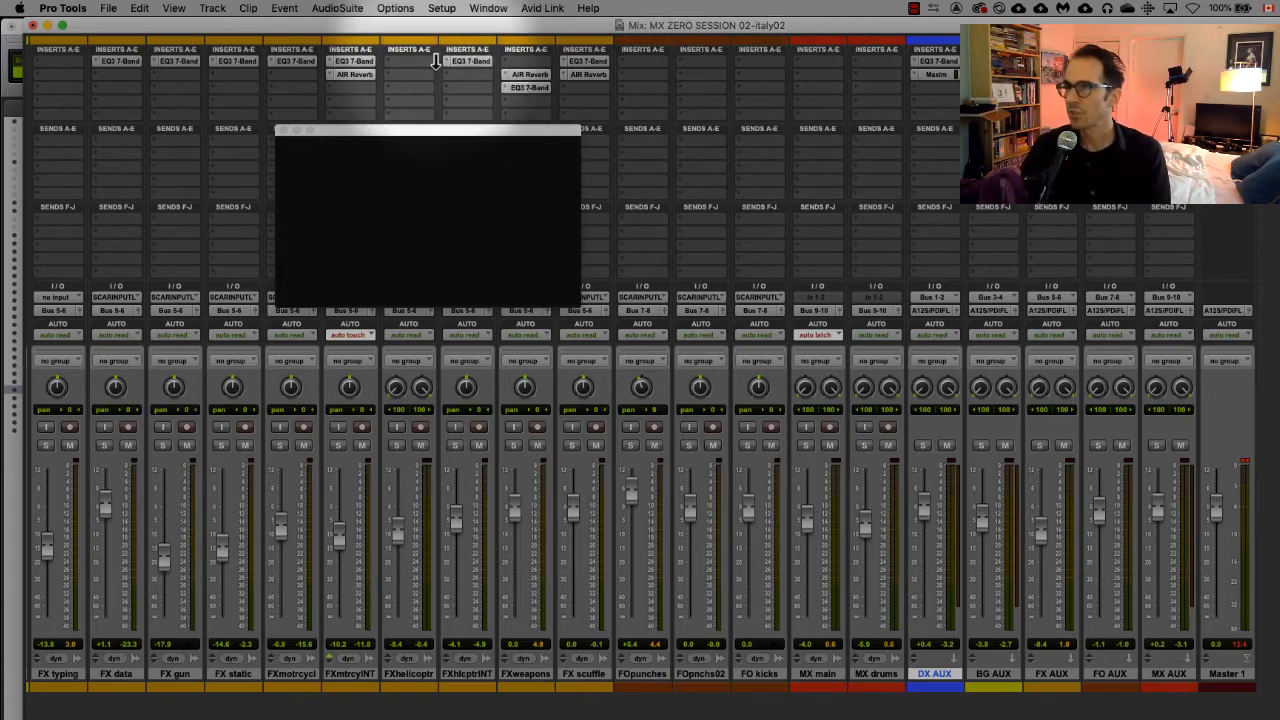
left_click(368, 9)
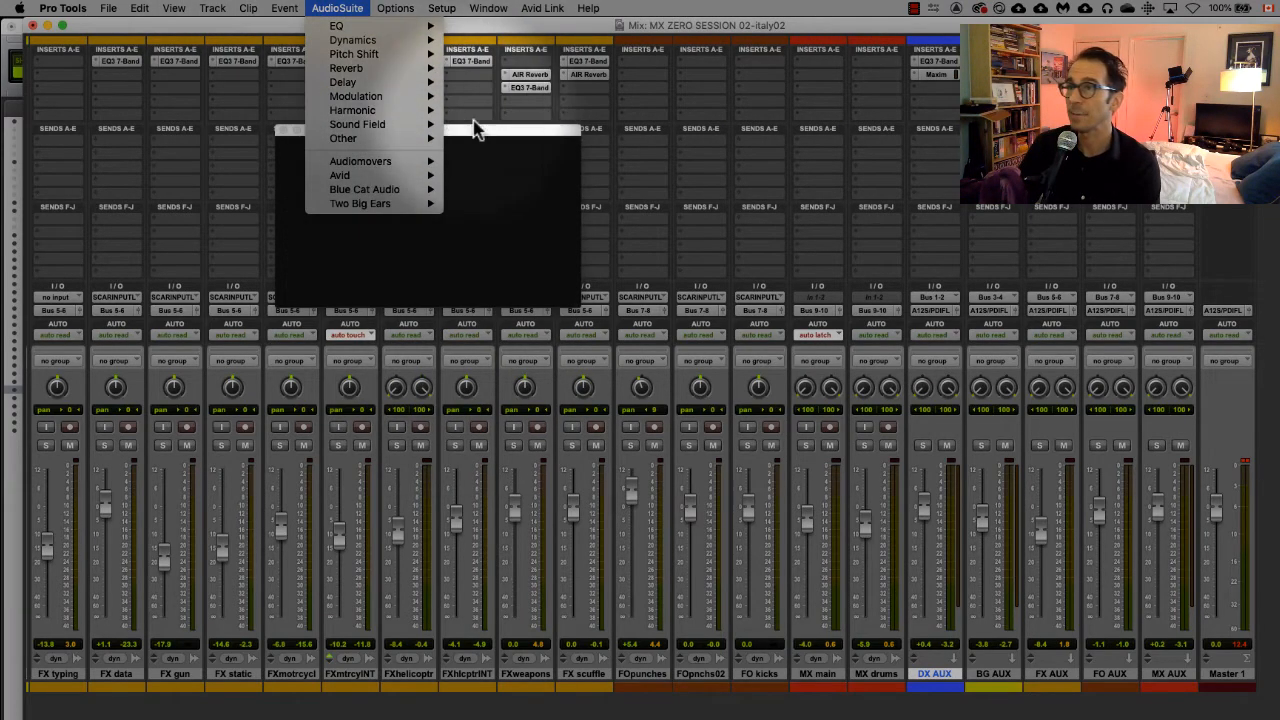
left_click(676, 78)
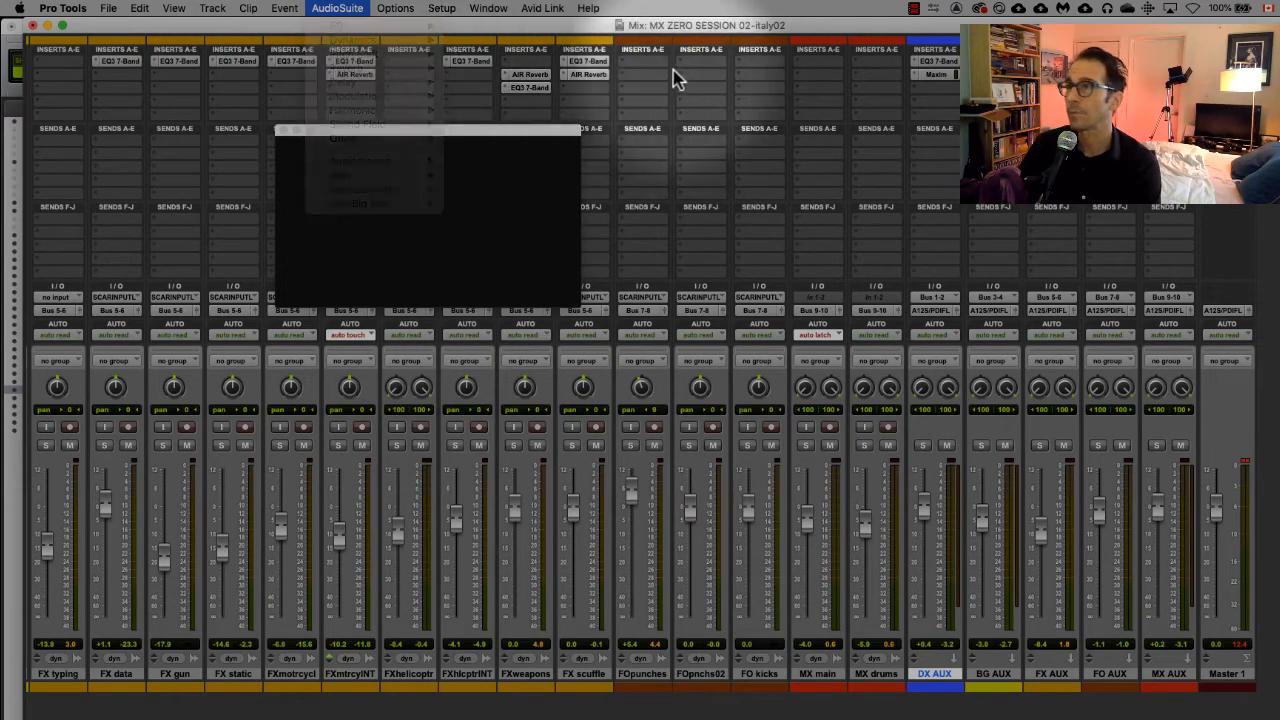
Insert a mono EQ3 7-Band in FOpunches' first insert slot and move its window beneath the Foley inserts.
left_click(642, 675)
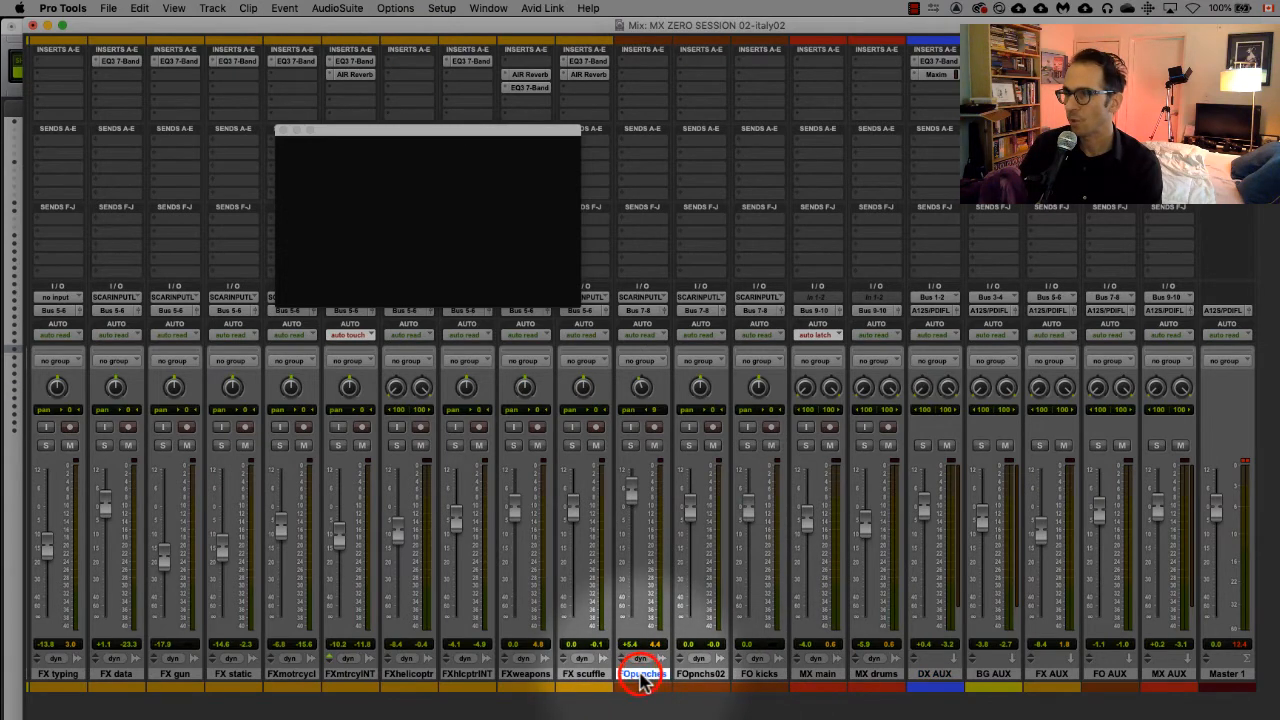
left_click(630, 61)
mouse_move(668, 62)
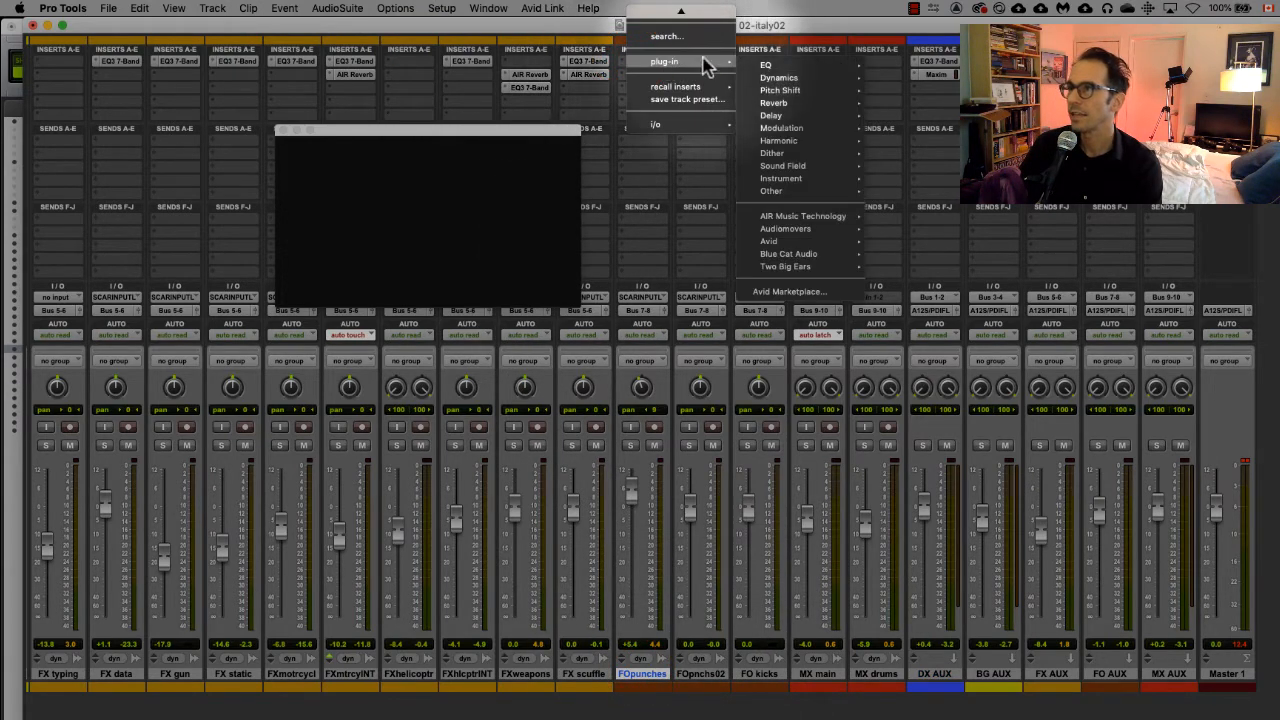
mouse_move(772, 64)
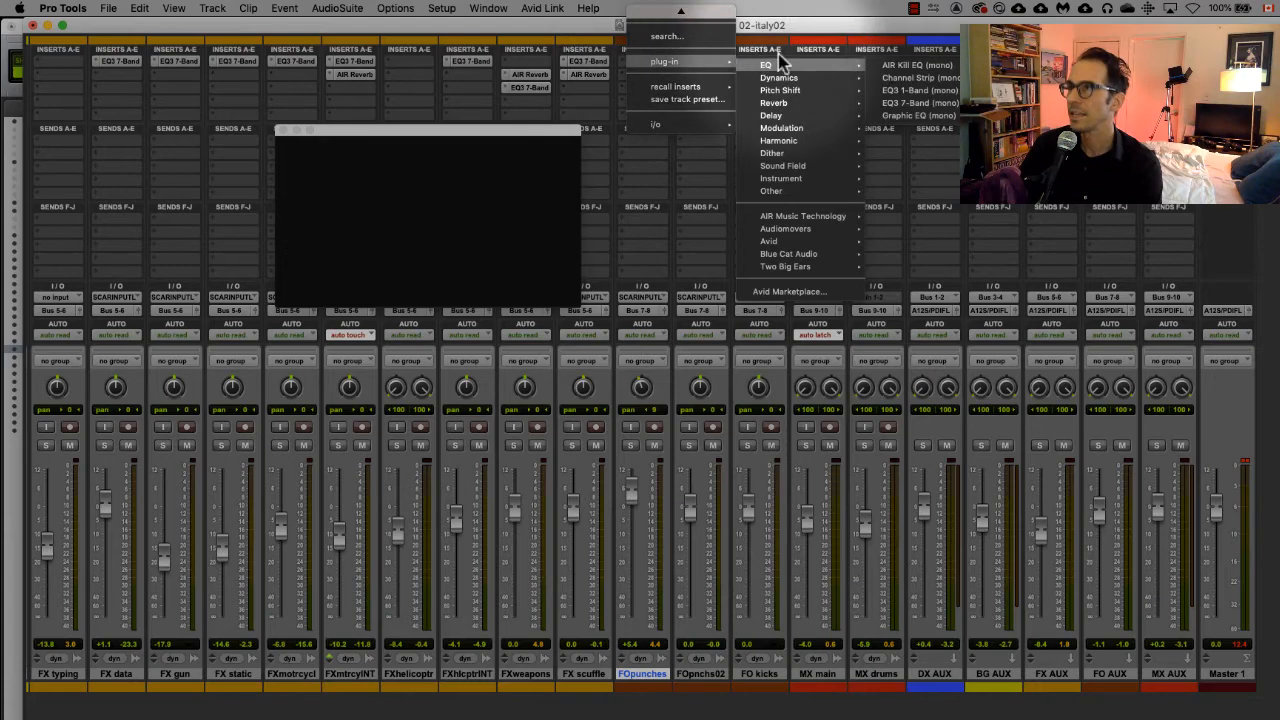
left_click(928, 104)
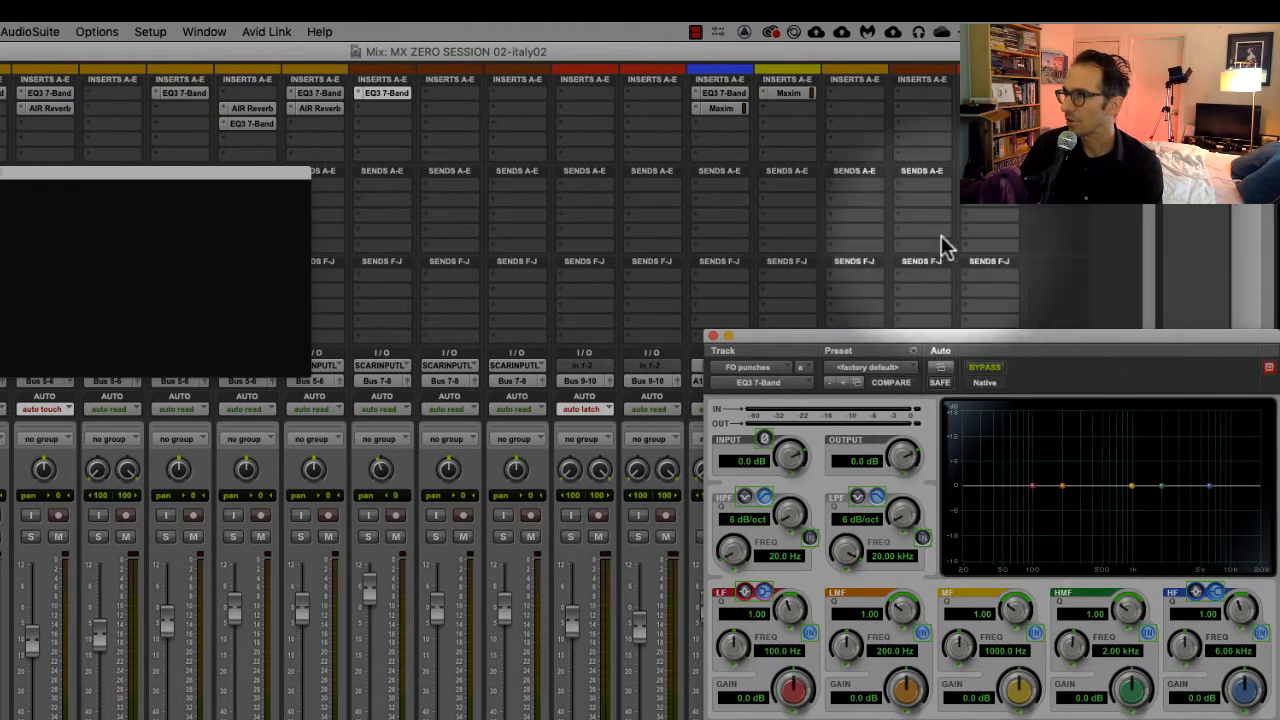
left_click_drag(983, 338, 592, 197)
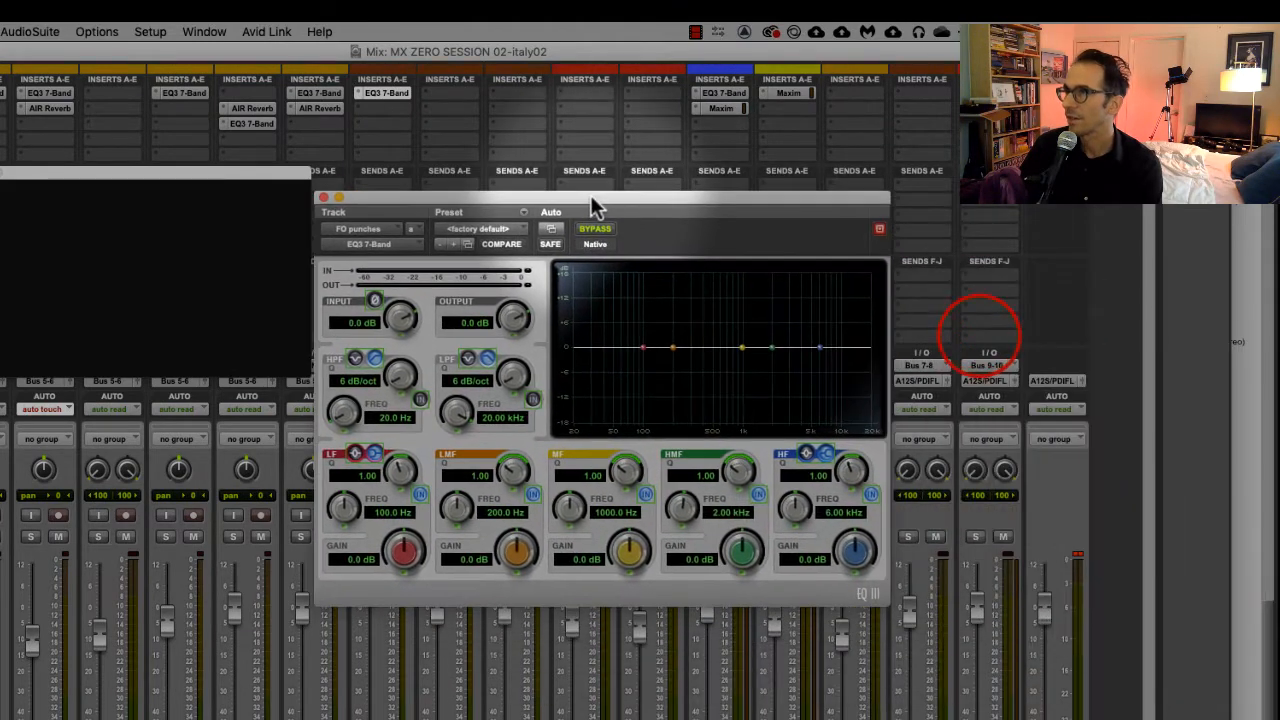
Boost FOpunches' LF 8.5 dB at 101.8 Hz, LMF 1.1 dB at 170.6 Hz and HF 8.1 dB at 2.97 kHz, and close the EQ.
left_click_drag(644, 348, 668, 337)
left_click(810, 346)
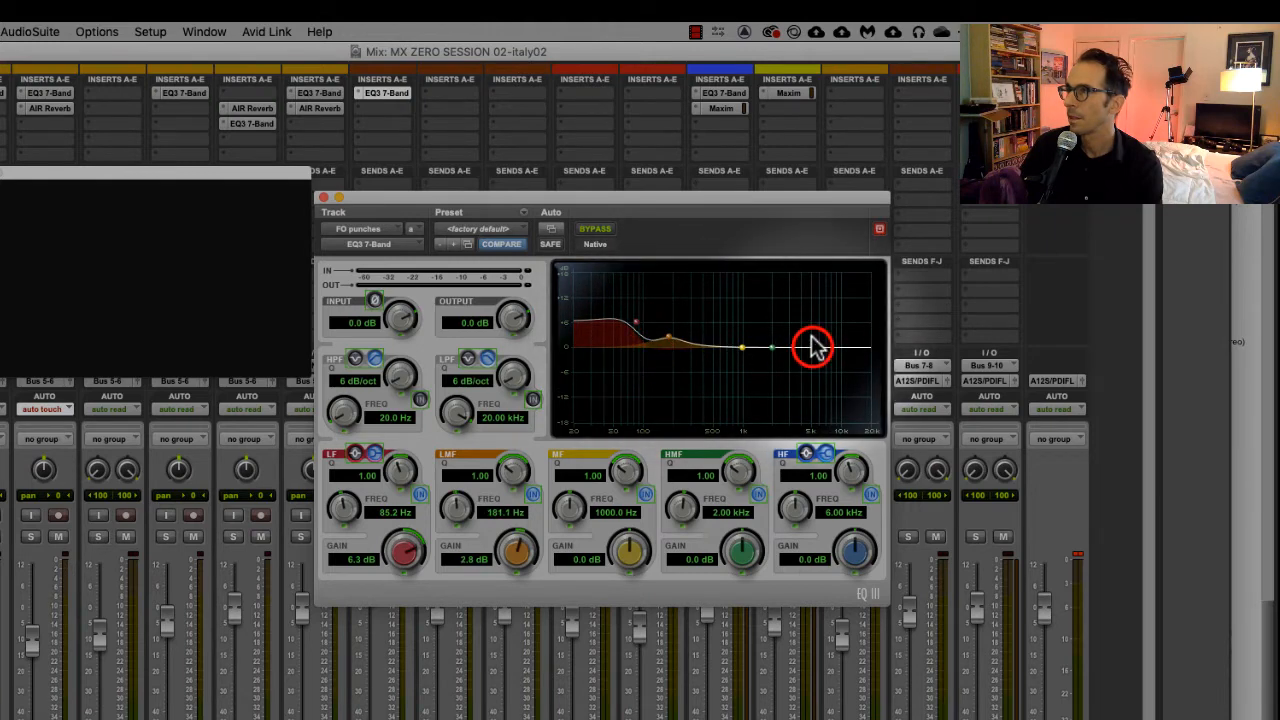
left_click_drag(813, 341, 790, 318)
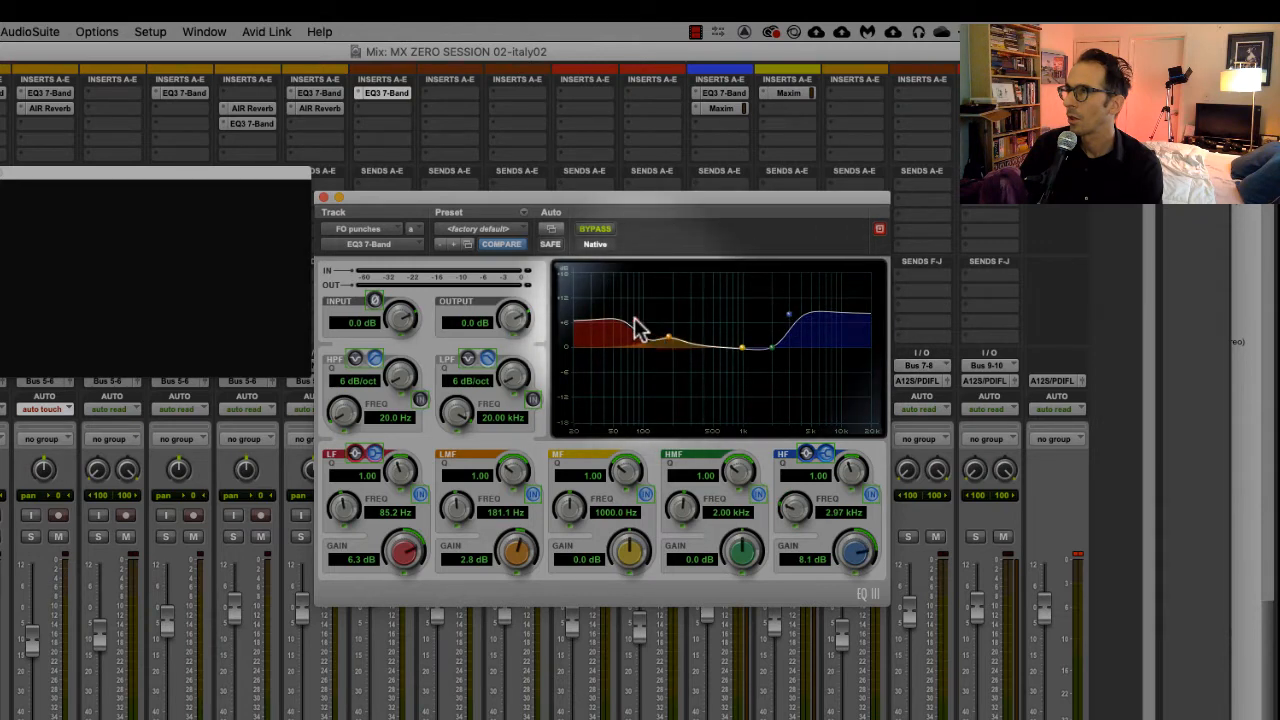
left_click_drag(636, 321, 667, 352)
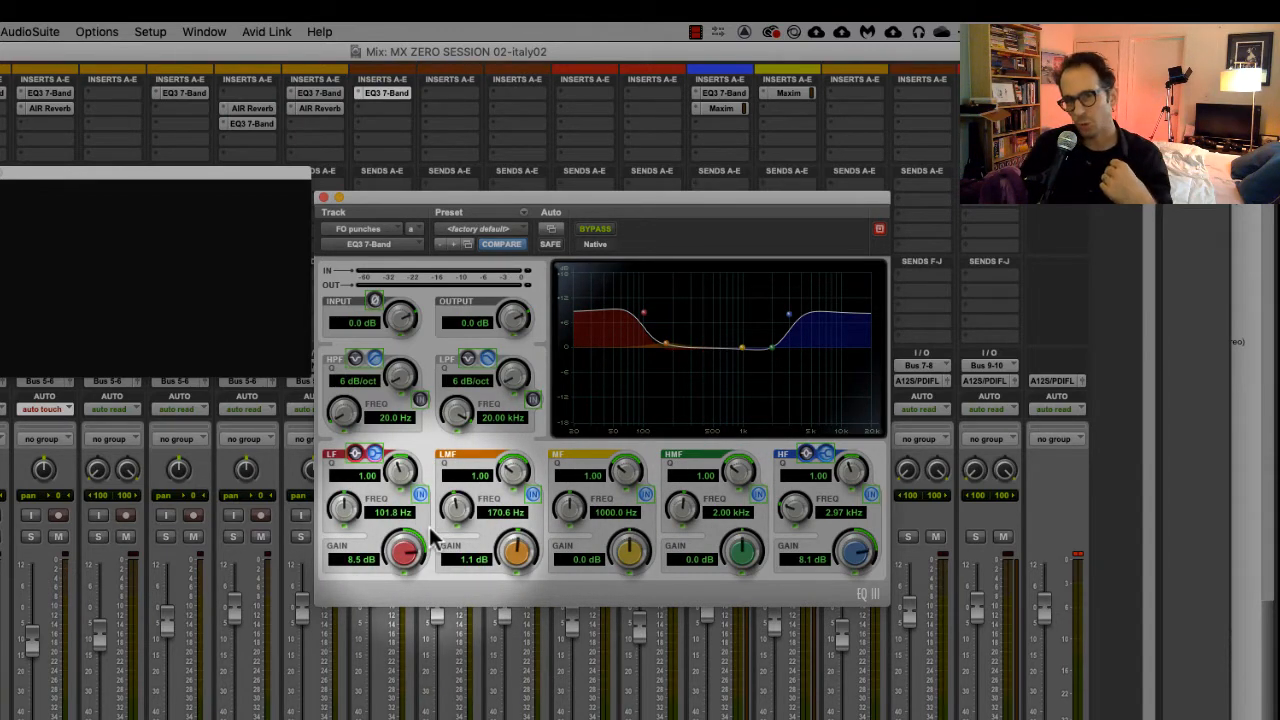
left_click(323, 198)
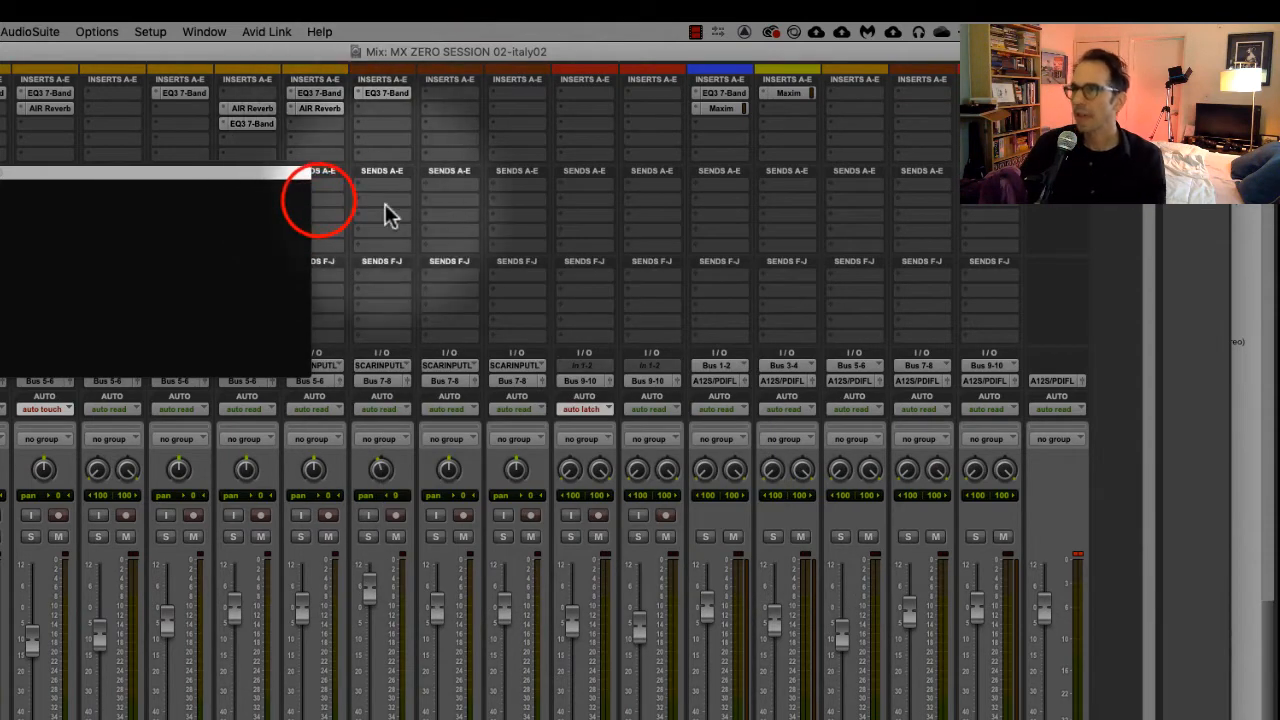
Copy FOpunches' EQ3 7-Band to FOpnchs02 and FO kicks, and move the video window clear of the inserts.
left_click_drag(400, 92, 527, 86)
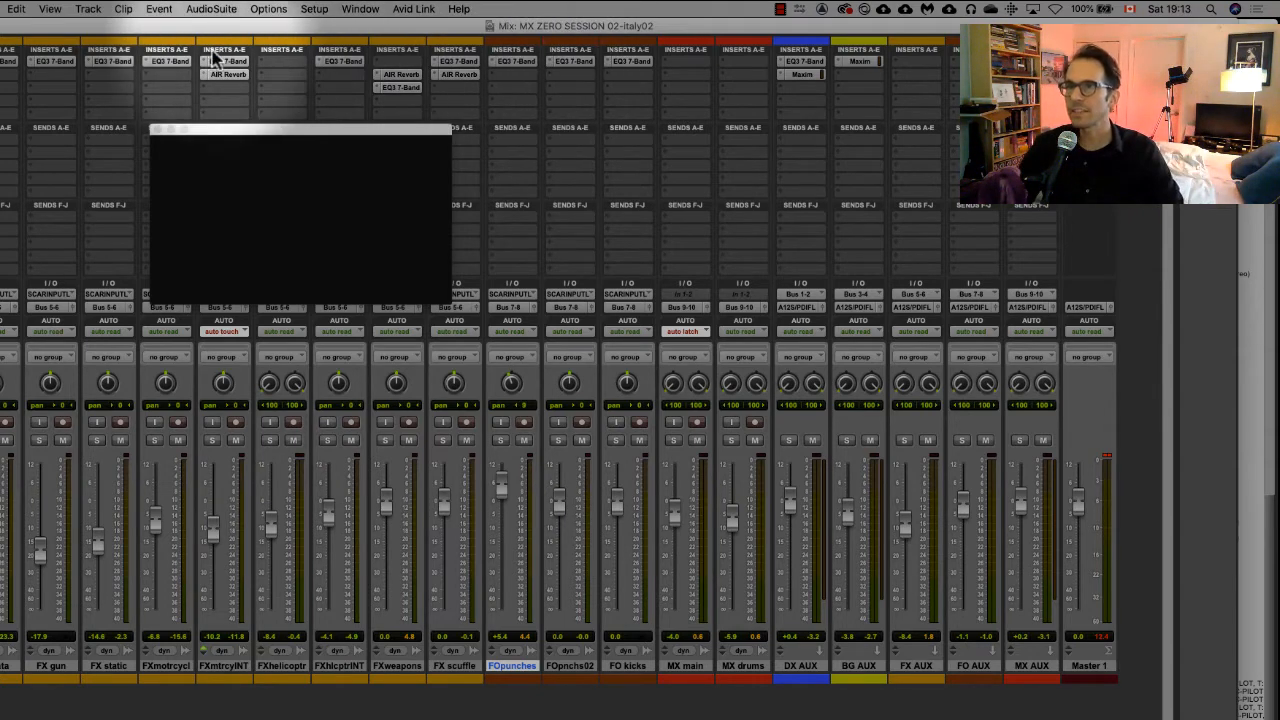
left_click_drag(250, 138, 151, 294)
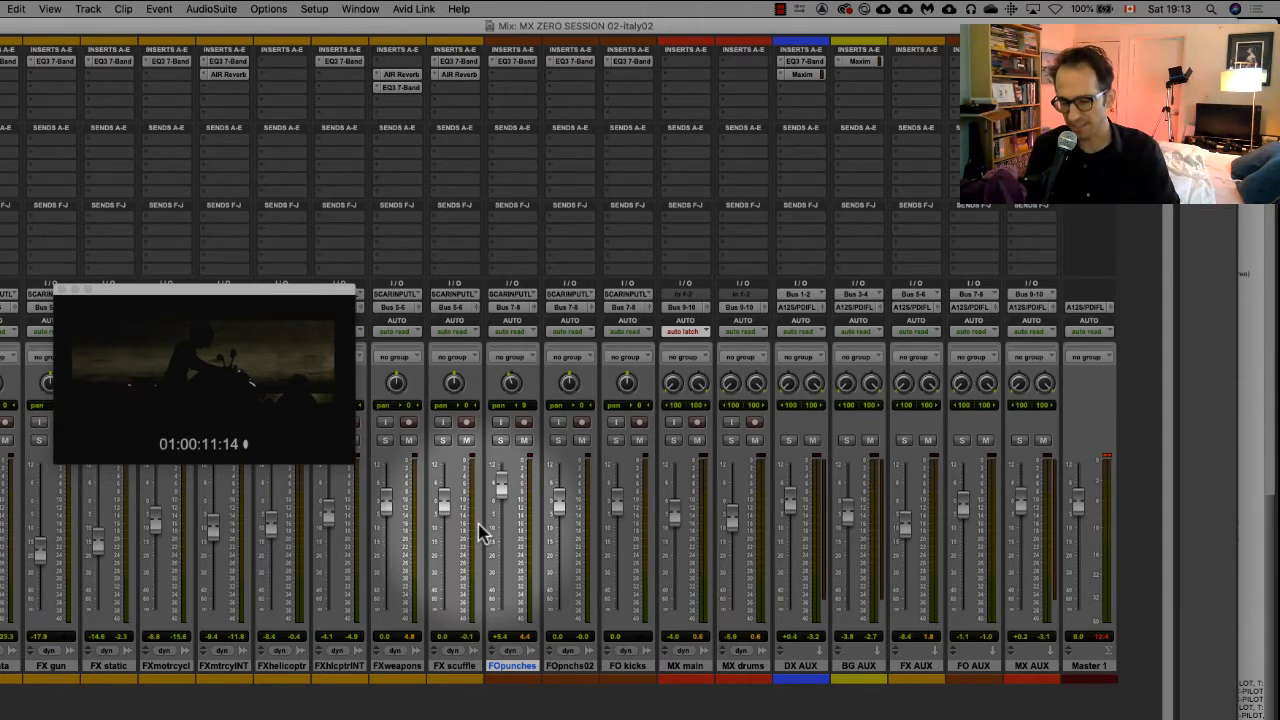
key("space")
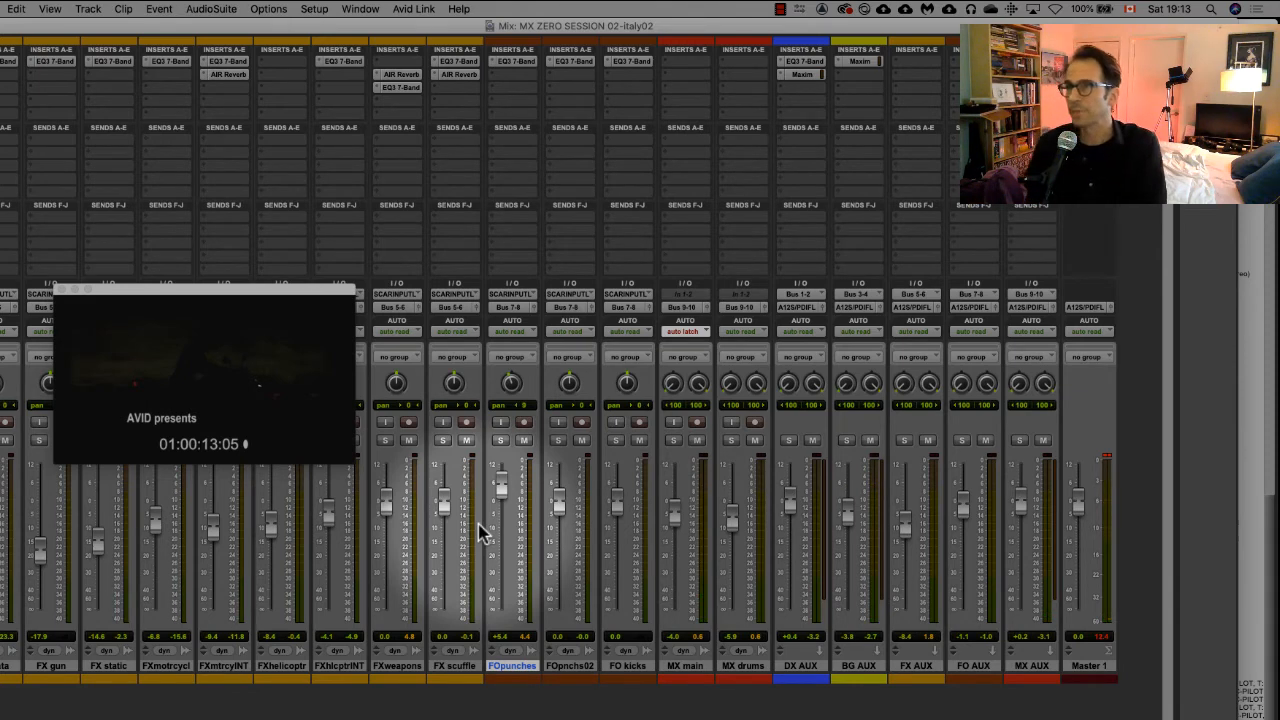
Review the FOpunches EQ settings and copy the FO kicks EQ3 7-Band to FO AUX's first insert slot.
left_click(507, 62)
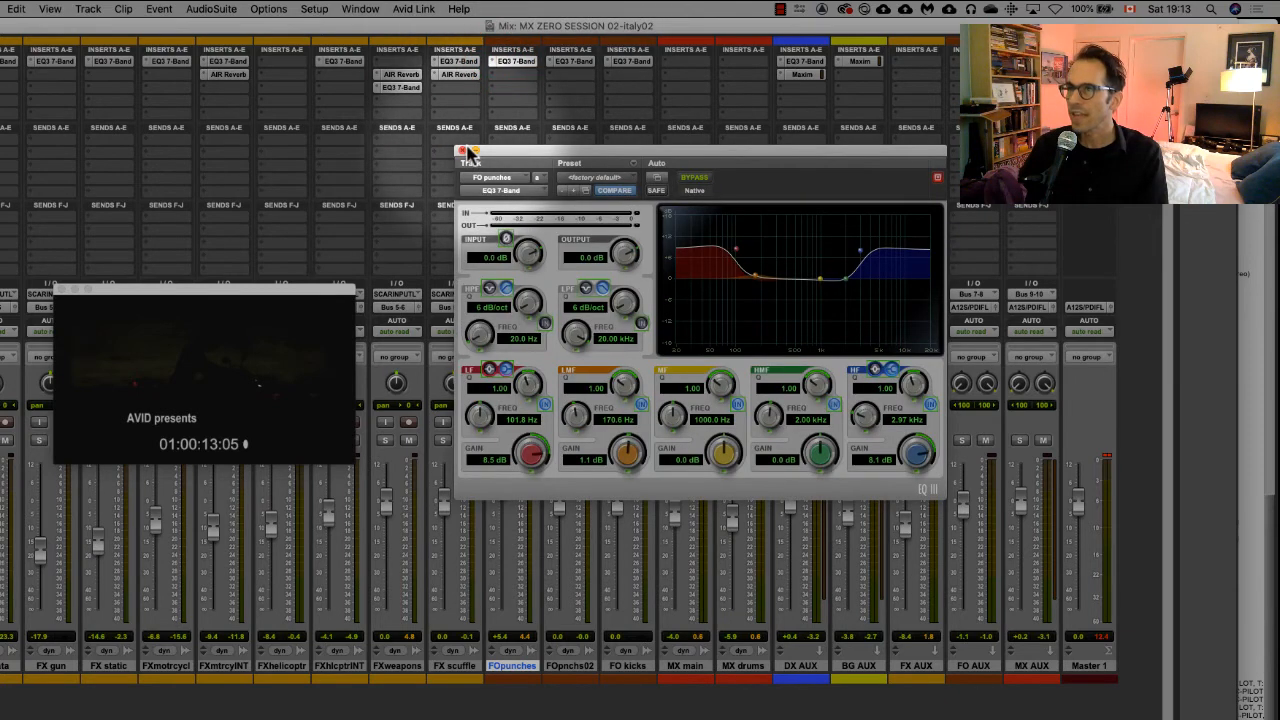
left_click(463, 151)
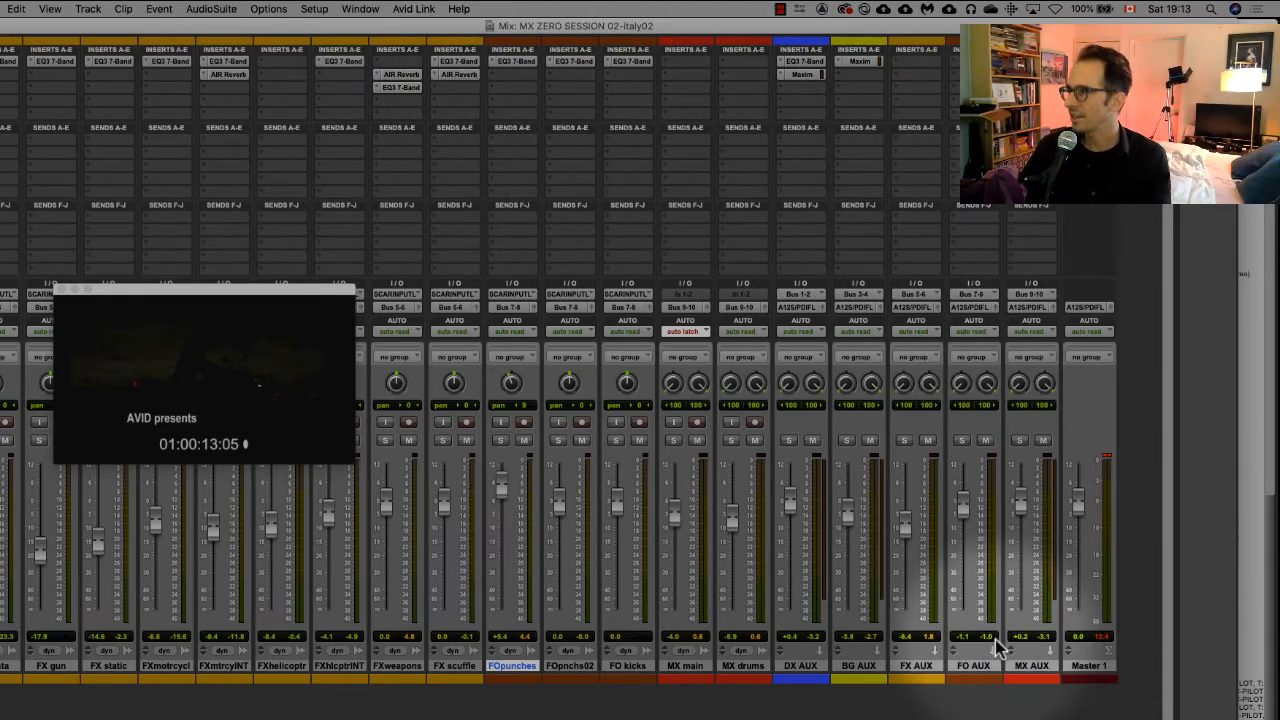
left_click(975, 666)
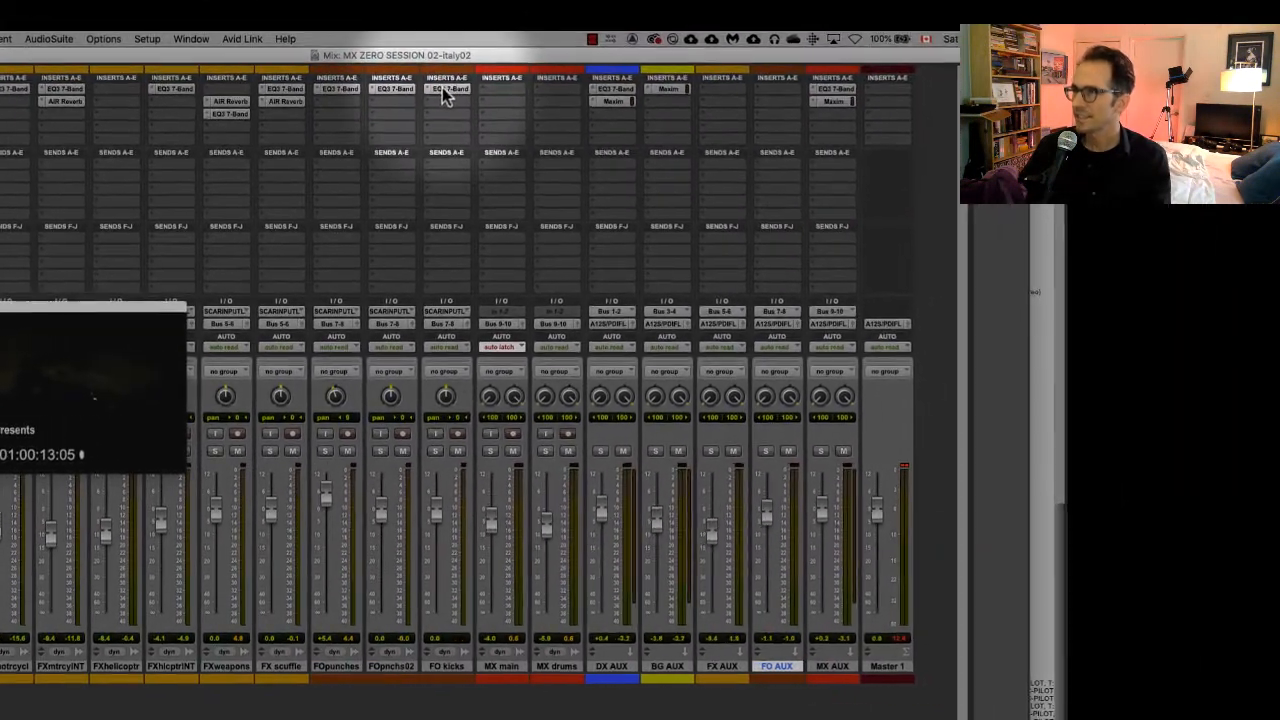
left_click(446, 90)
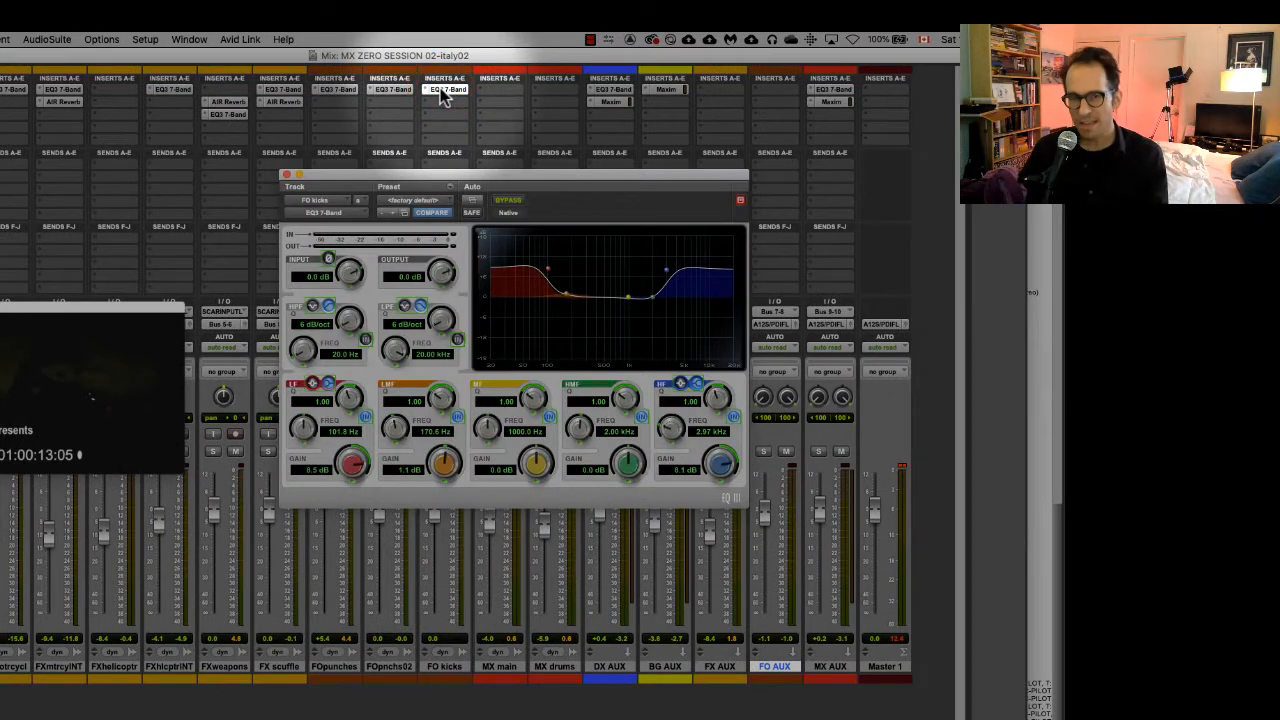
left_click(444, 91)
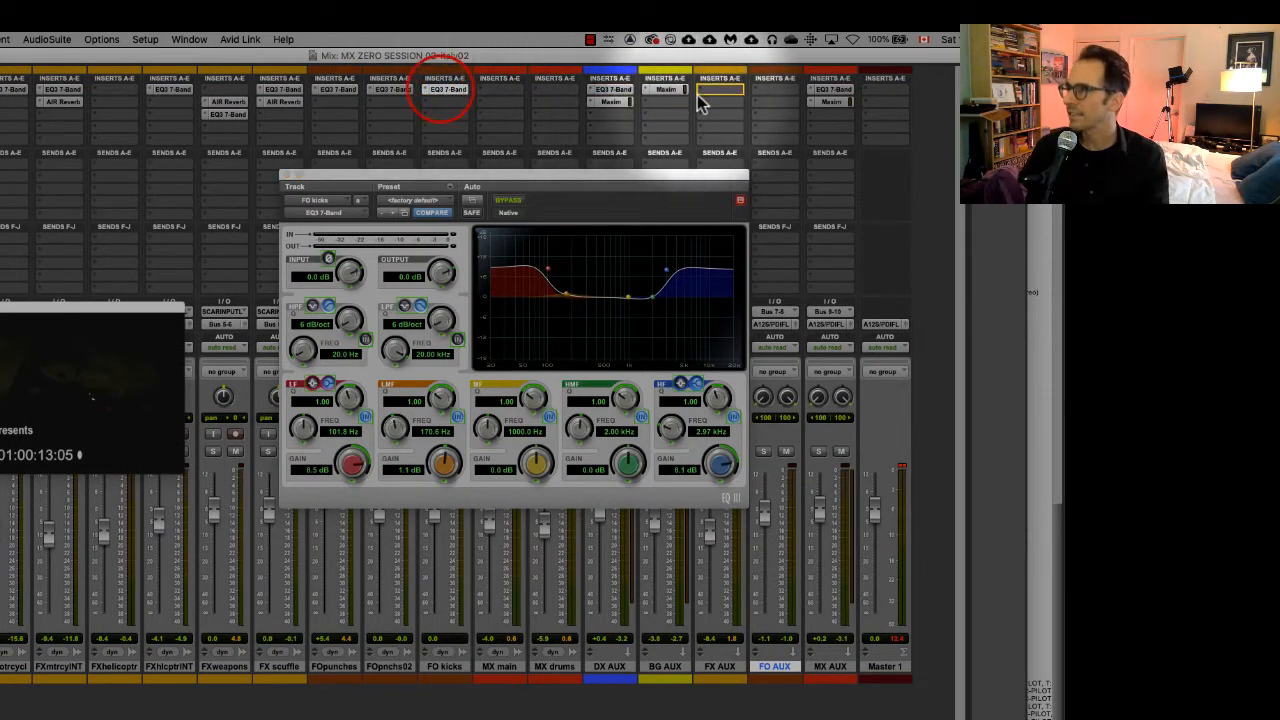
left_click_drag(774, 84, 774, 84)
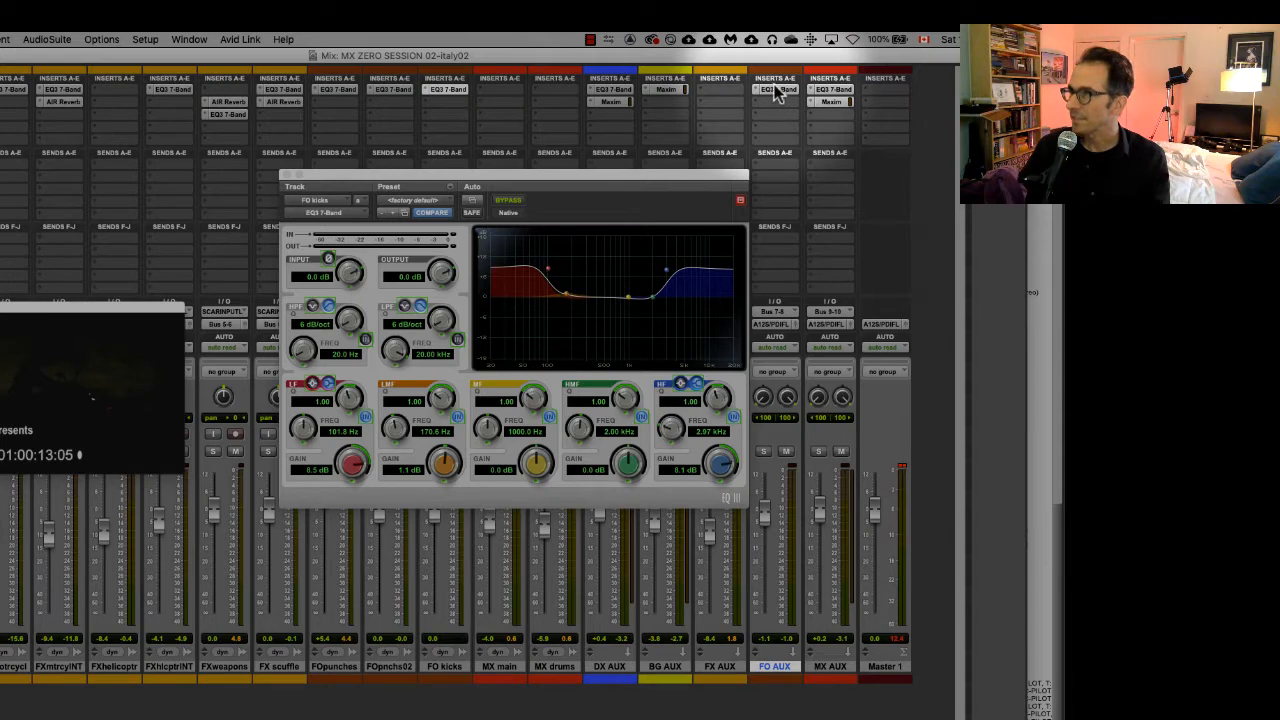
Remove the EQ3 7-Band from FO kicks, FOpnchs02 and FOpunches, and close the empty plug-in window.
left_click(426, 89)
mouse_move(437, 92)
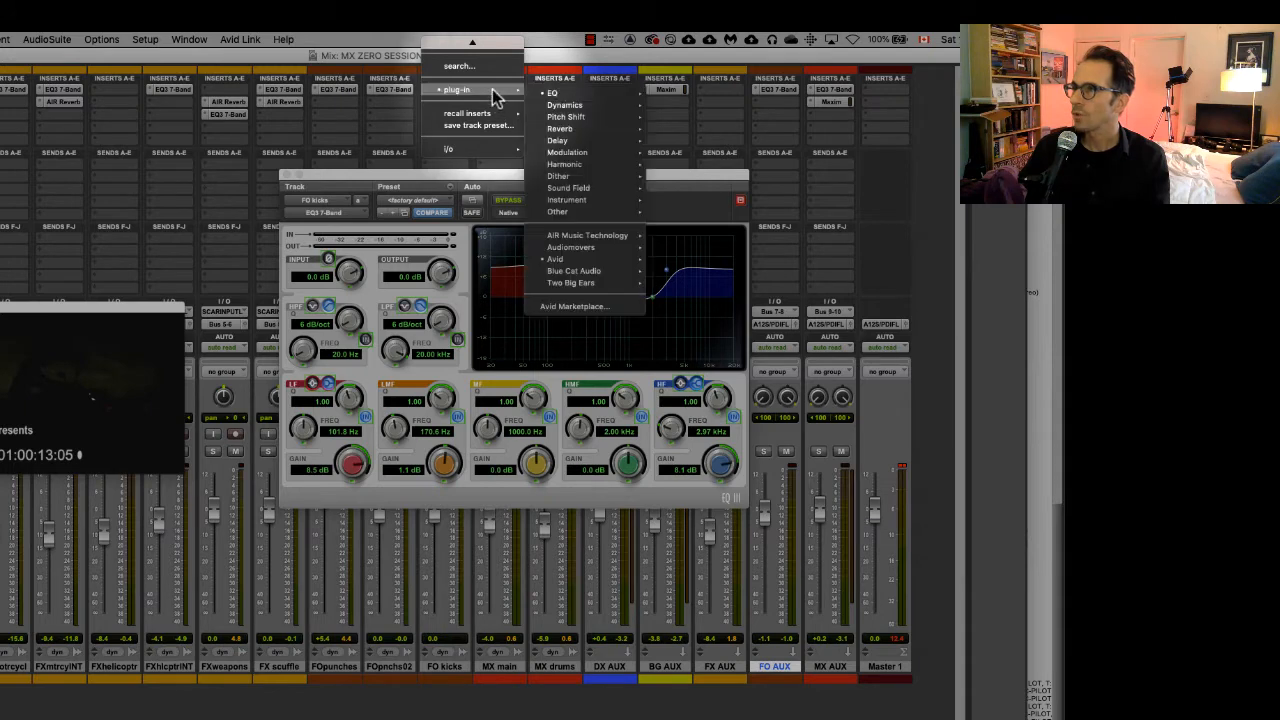
left_click(460, 47)
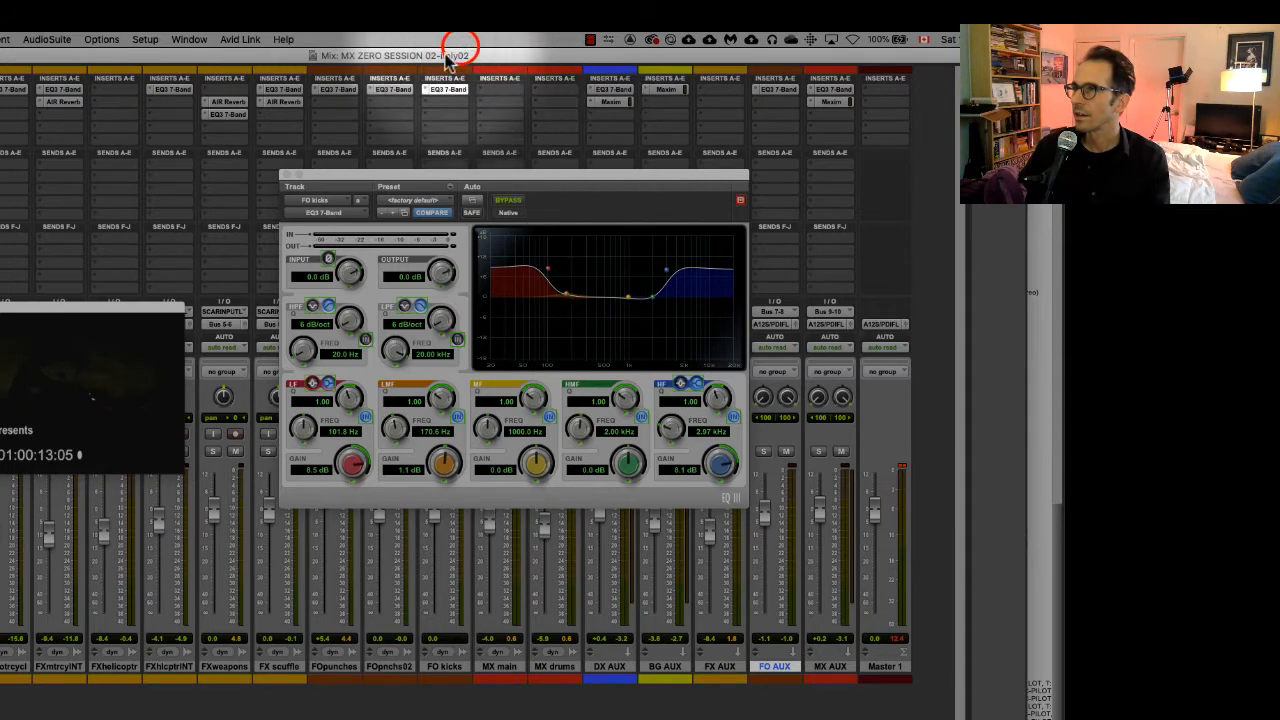
left_click(371, 90)
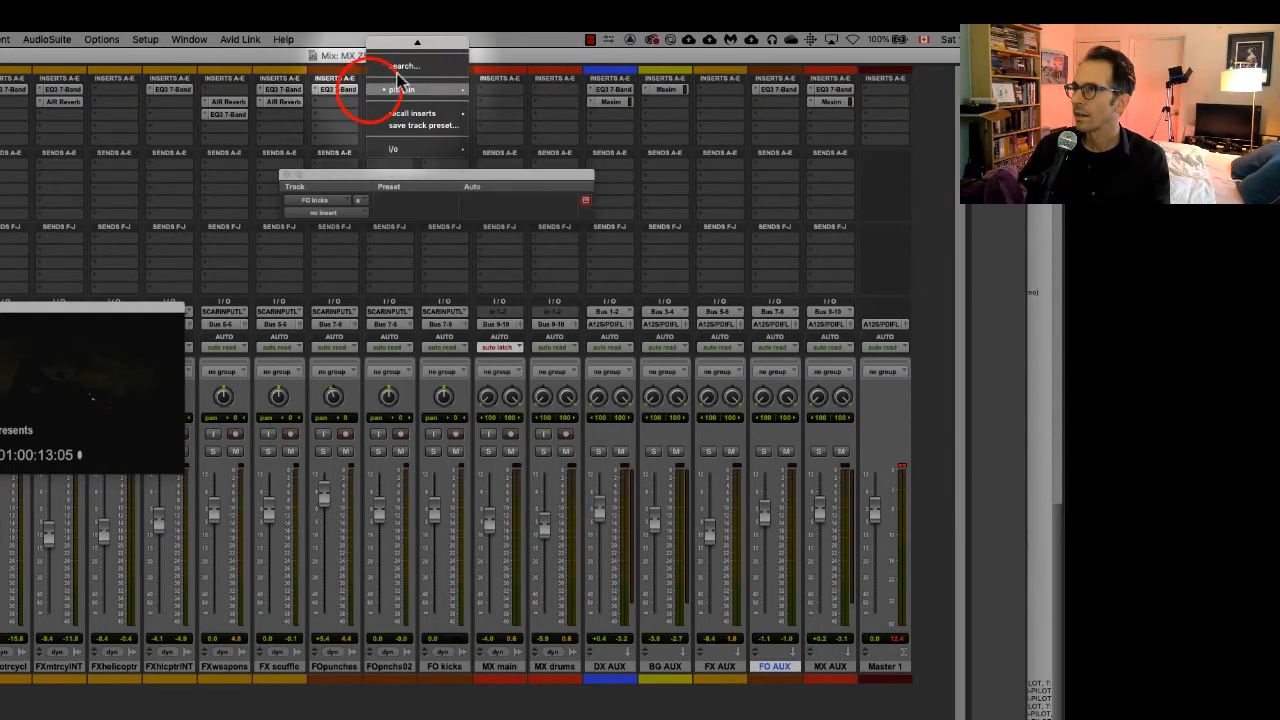
left_click(408, 50)
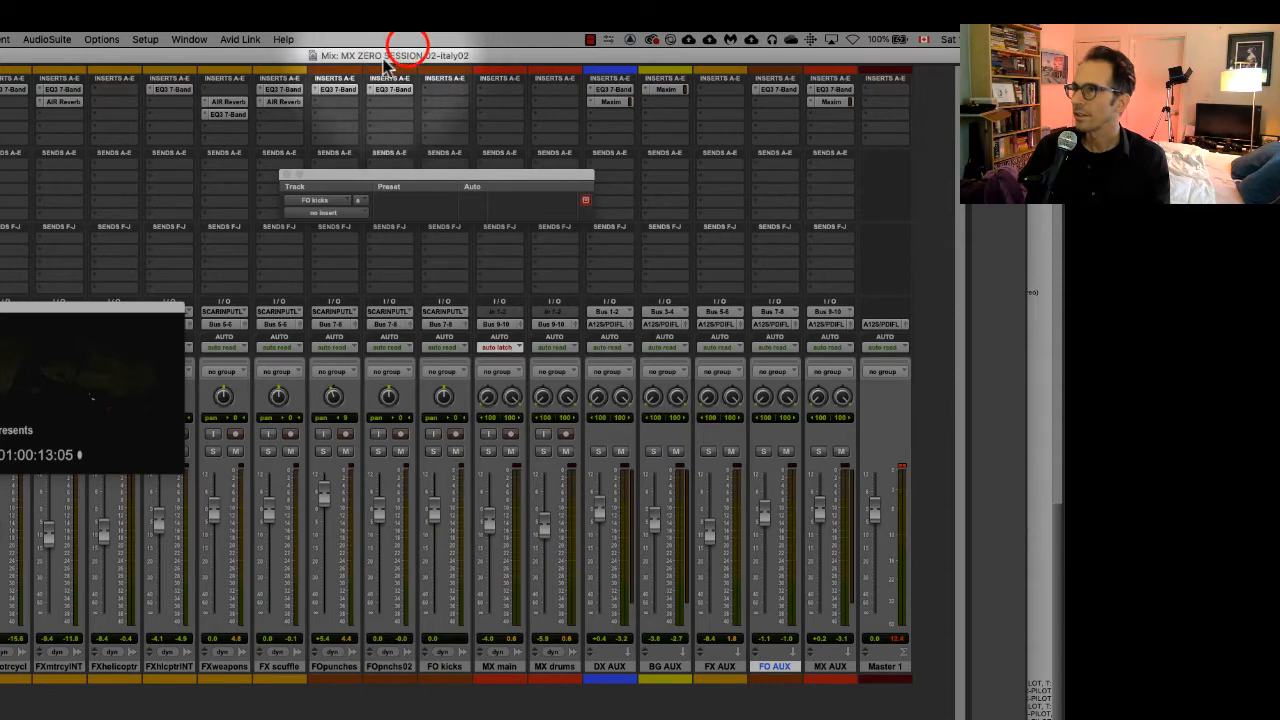
left_click(320, 91)
mouse_move(320, 92)
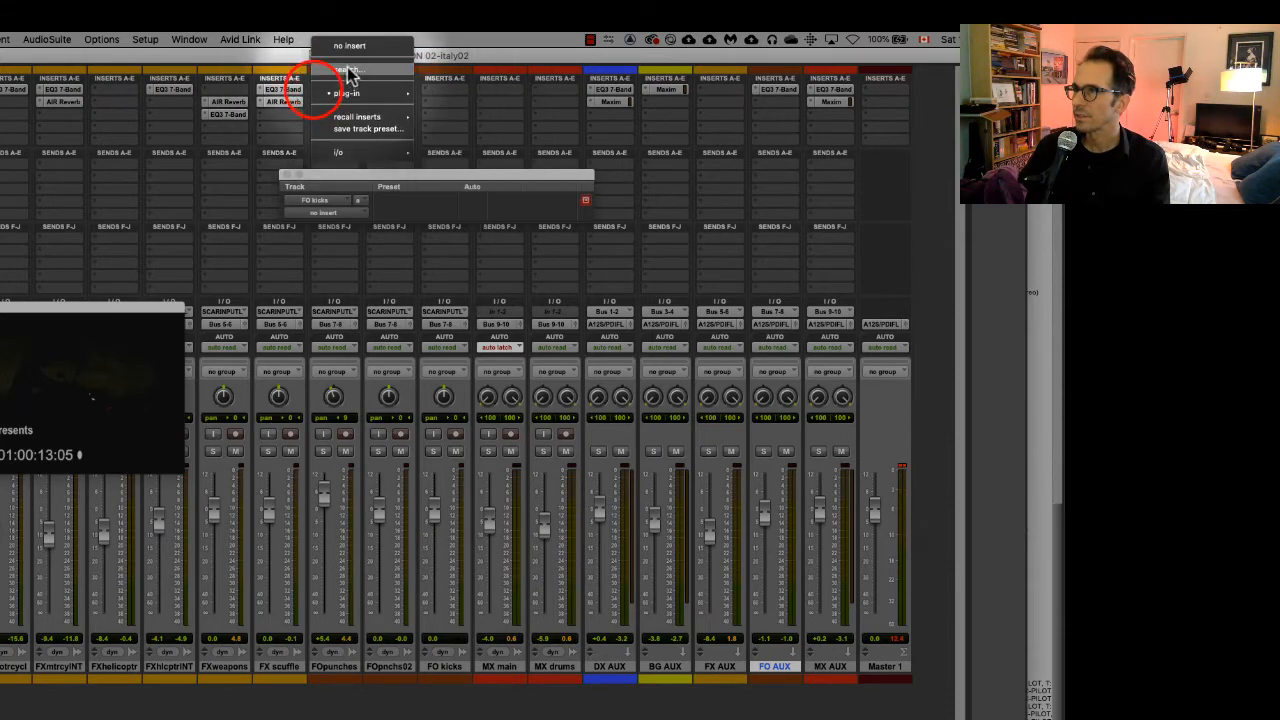
left_click(356, 41)
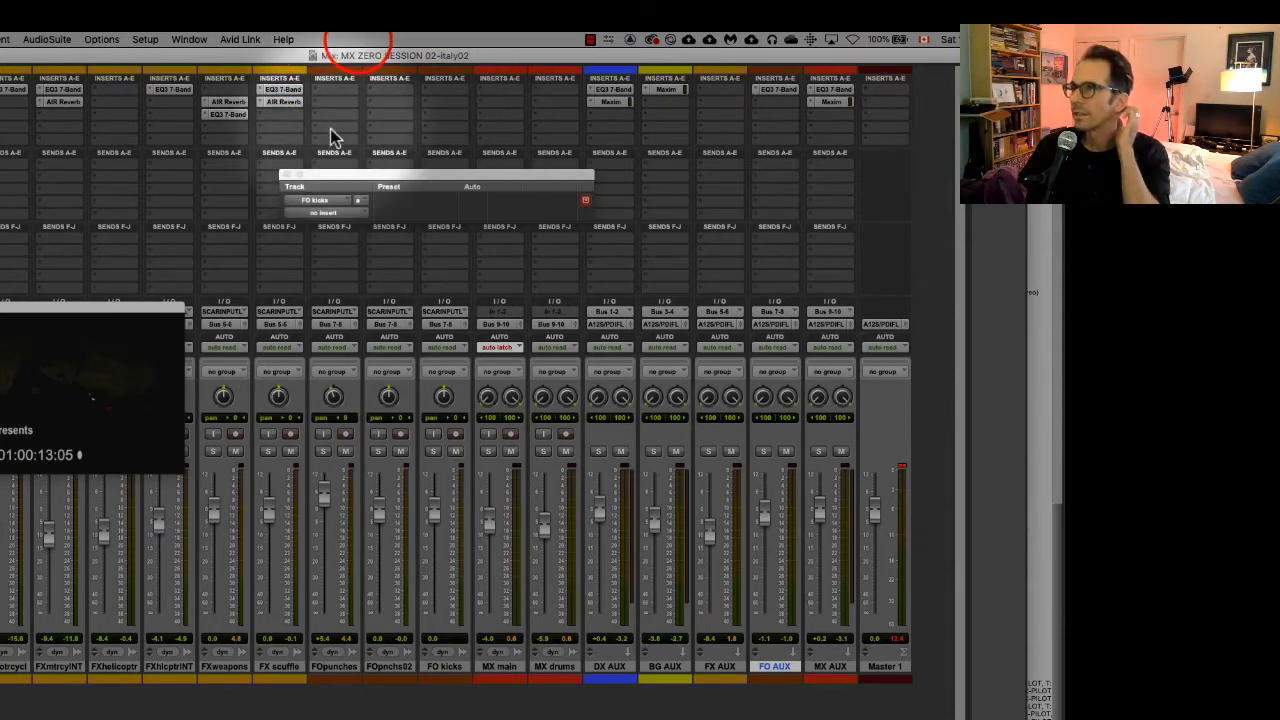
left_click(285, 175)
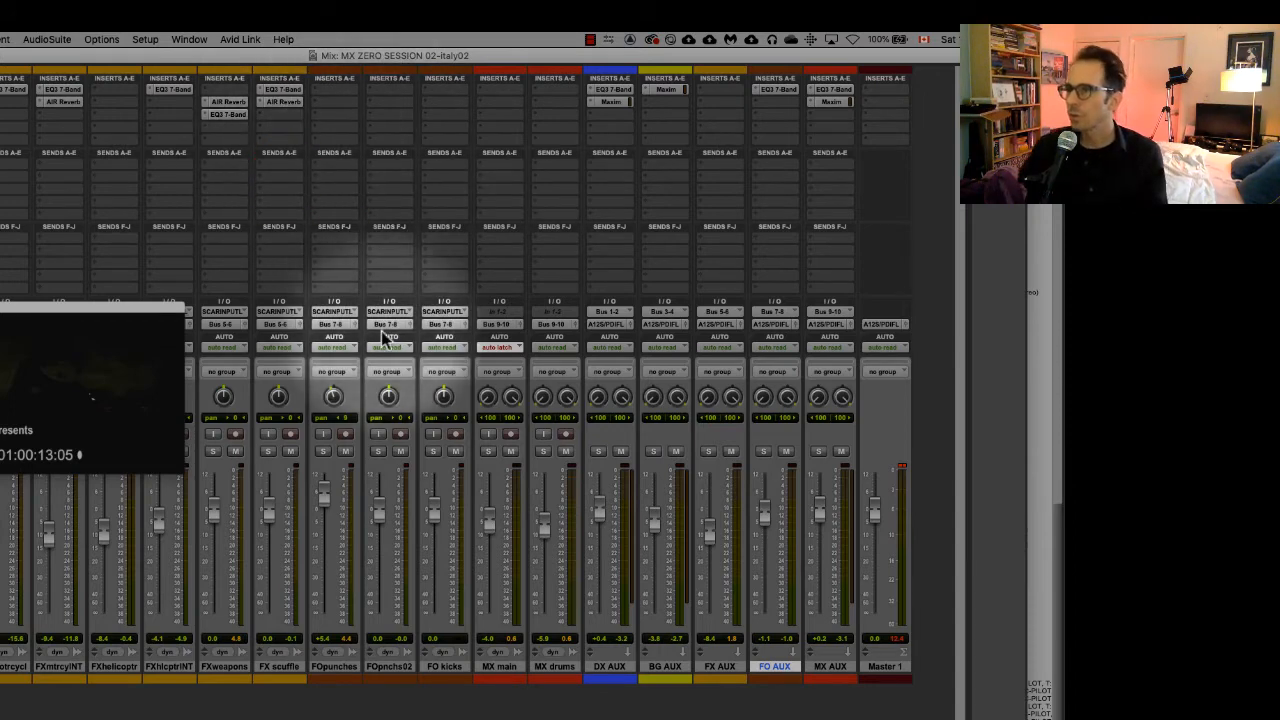
Go through FOpunches, FOpnchs02 and FO kicks one at a time, ending with FO AUX selected.
left_click(346, 667)
left_click(385, 667)
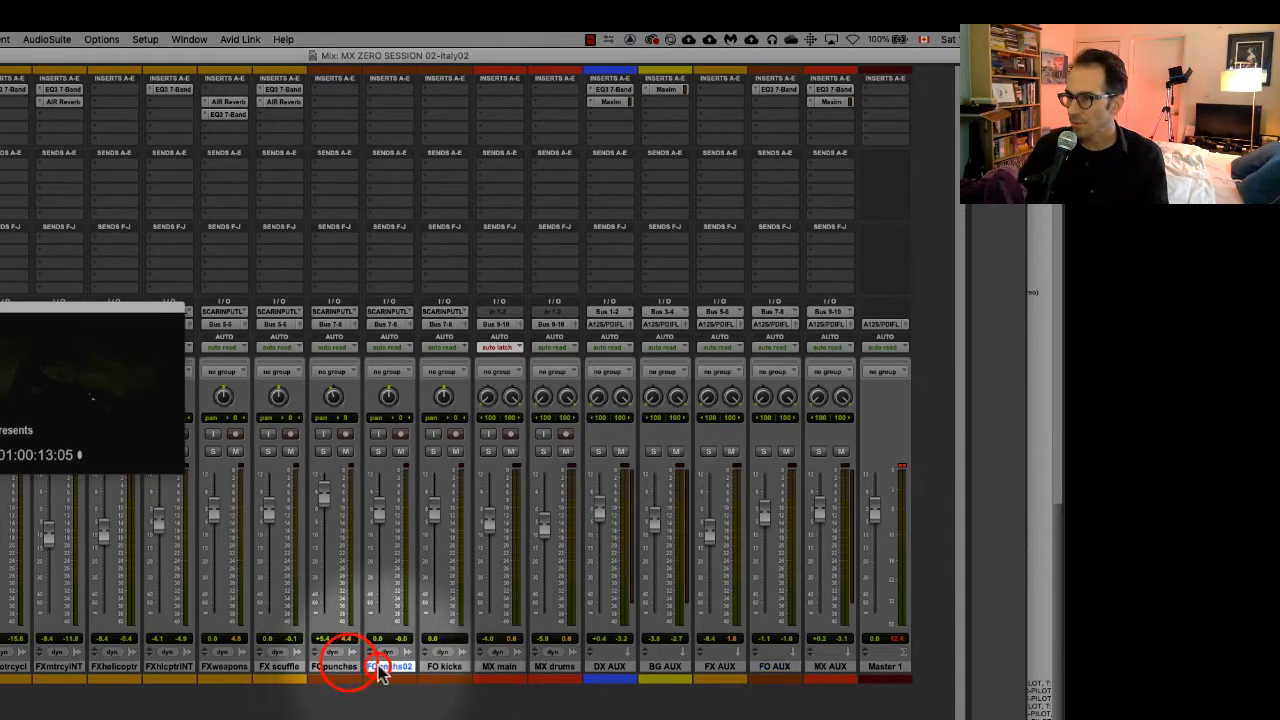
left_click(445, 667)
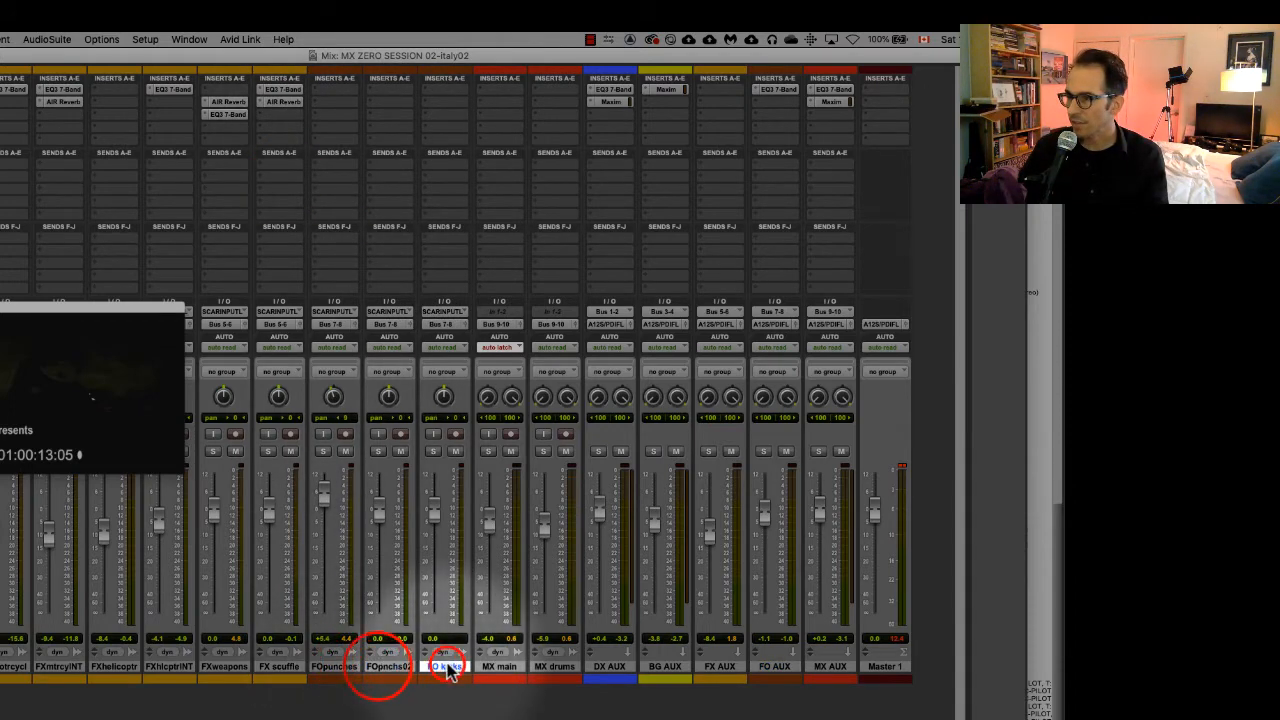
left_click(778, 667)
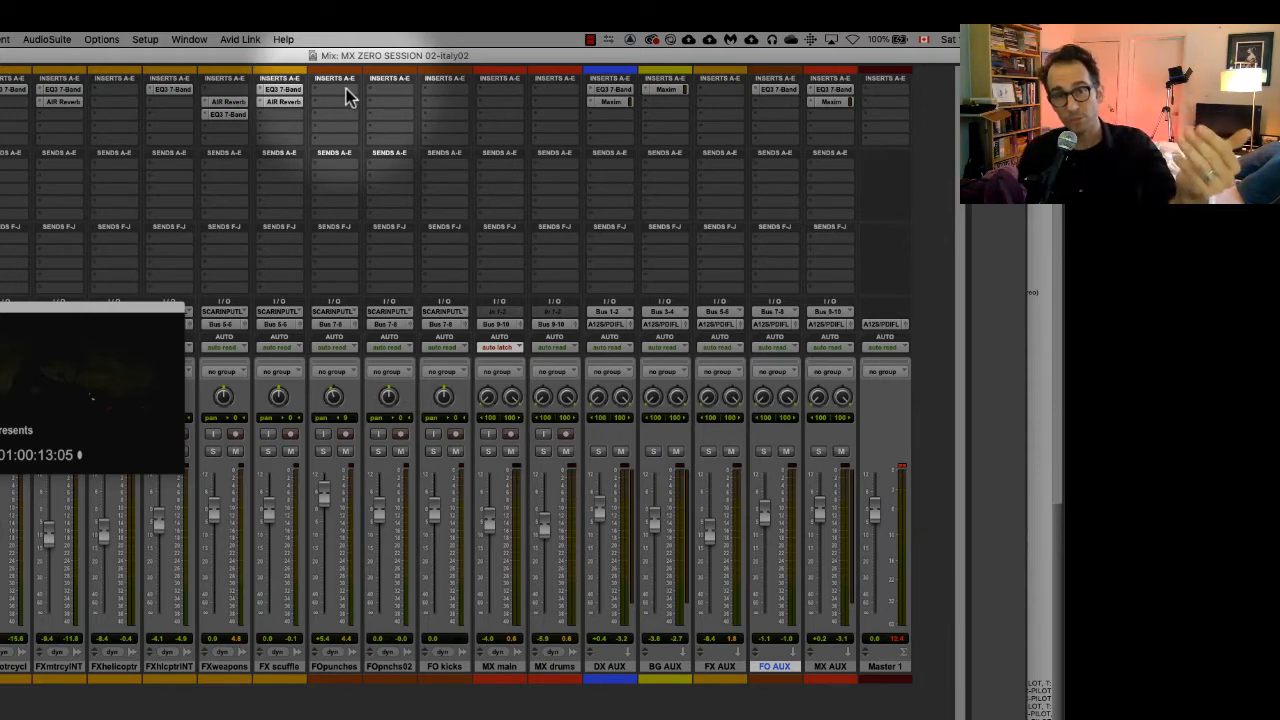
left_click(343, 666)
left_click(381, 666, "shift")
left_click(443, 667)
left_click(398, 667)
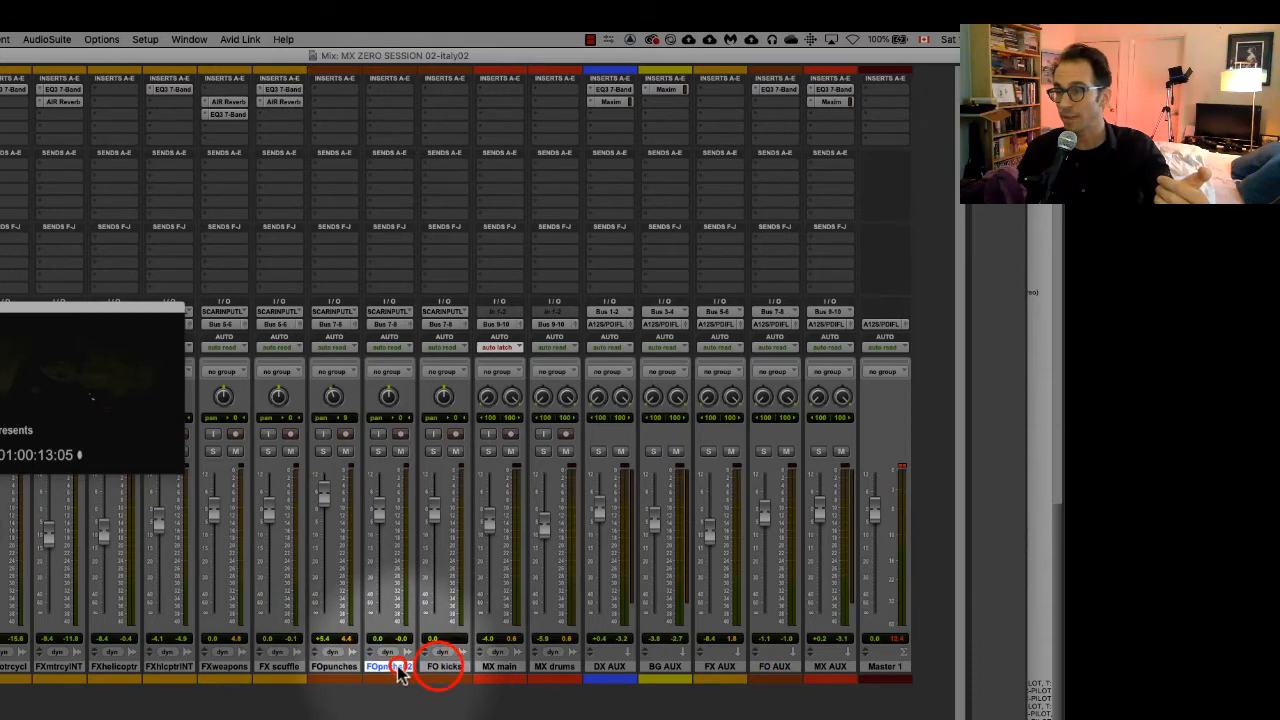
left_click(344, 667)
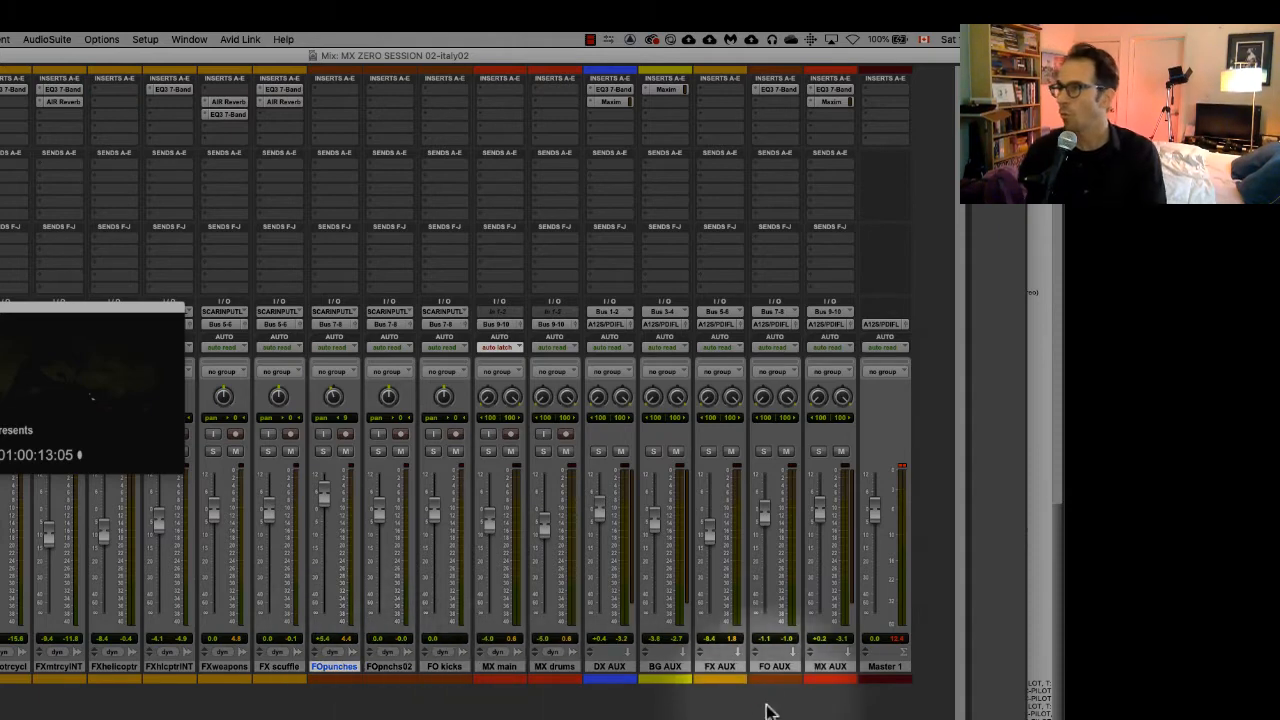
left_click(781, 667)
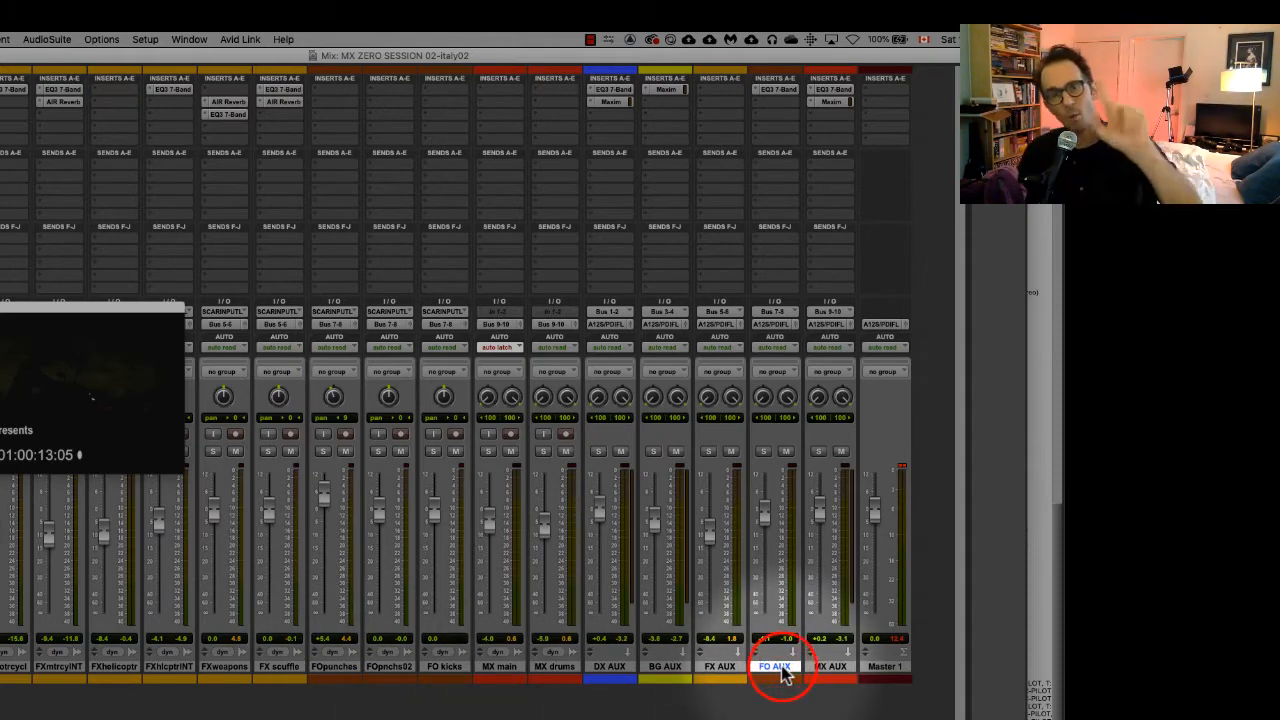
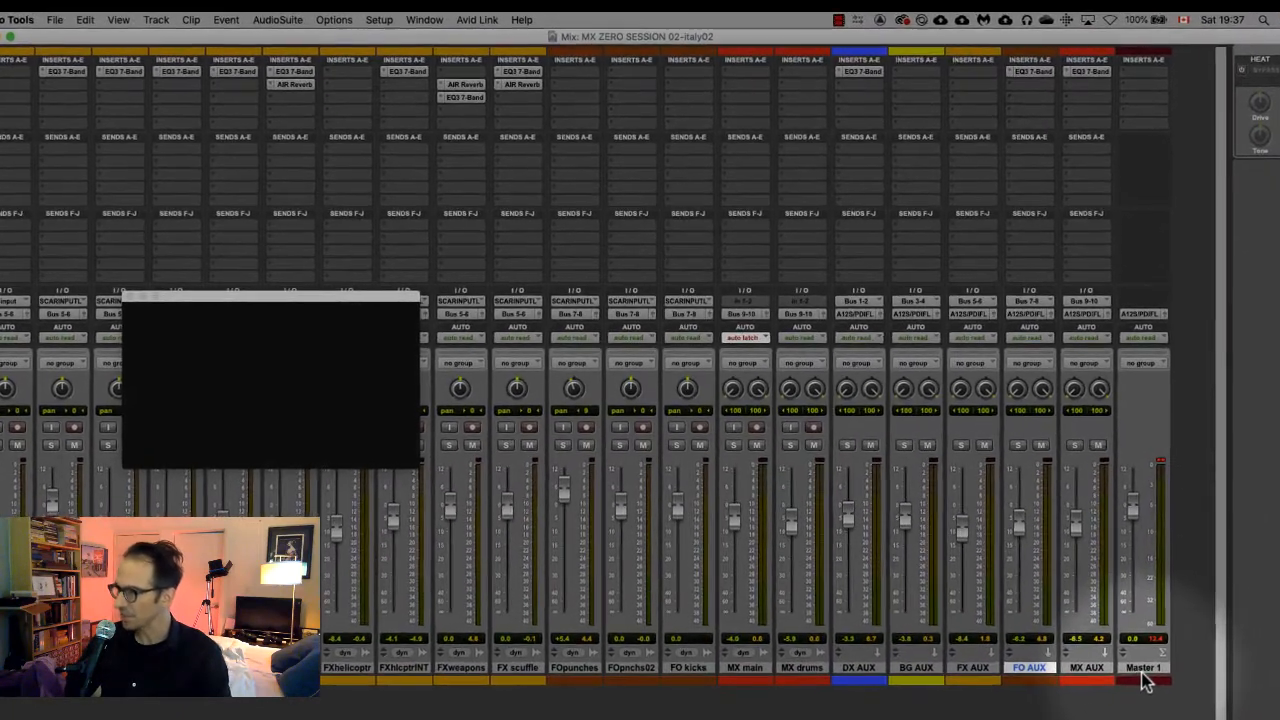
Select the Master 1 track.
left_click(1104, 640)
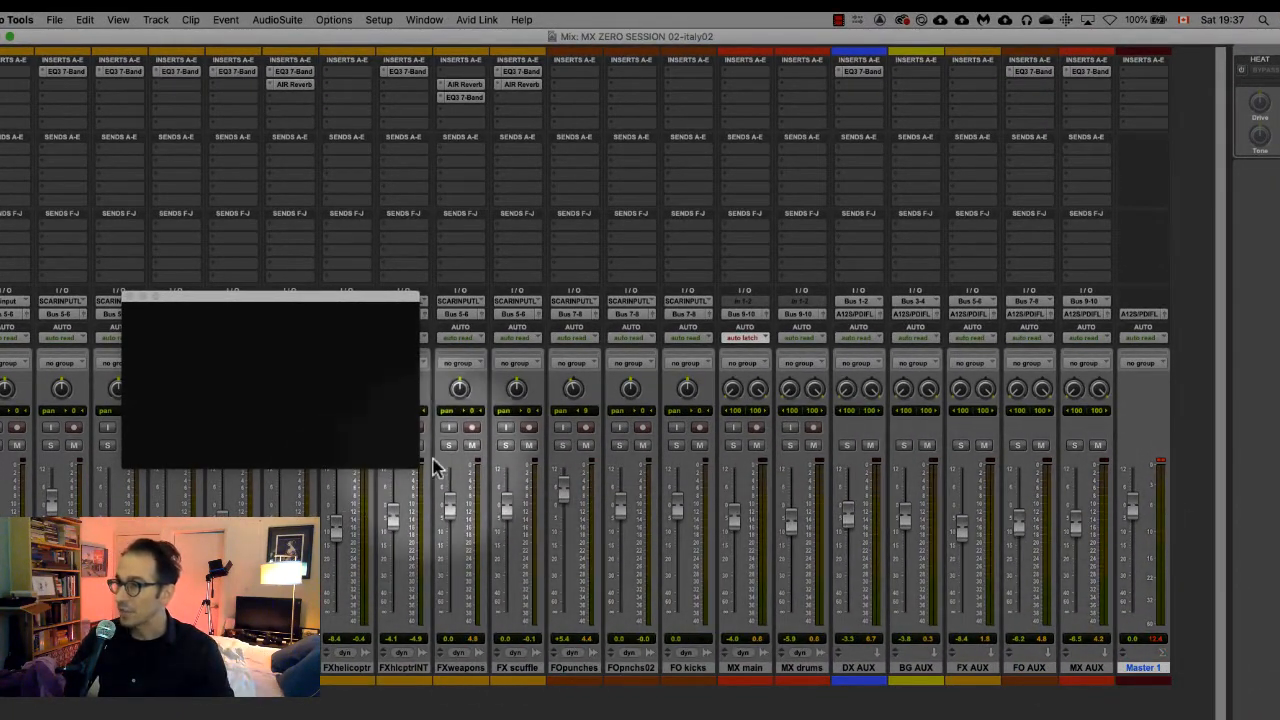
Go through the DX, BG, FX, FO and MX AUX tracks one at a time, ending with Master 1 selected.
left_click_drag(858, 668, 903, 676)
left_click(970, 668)
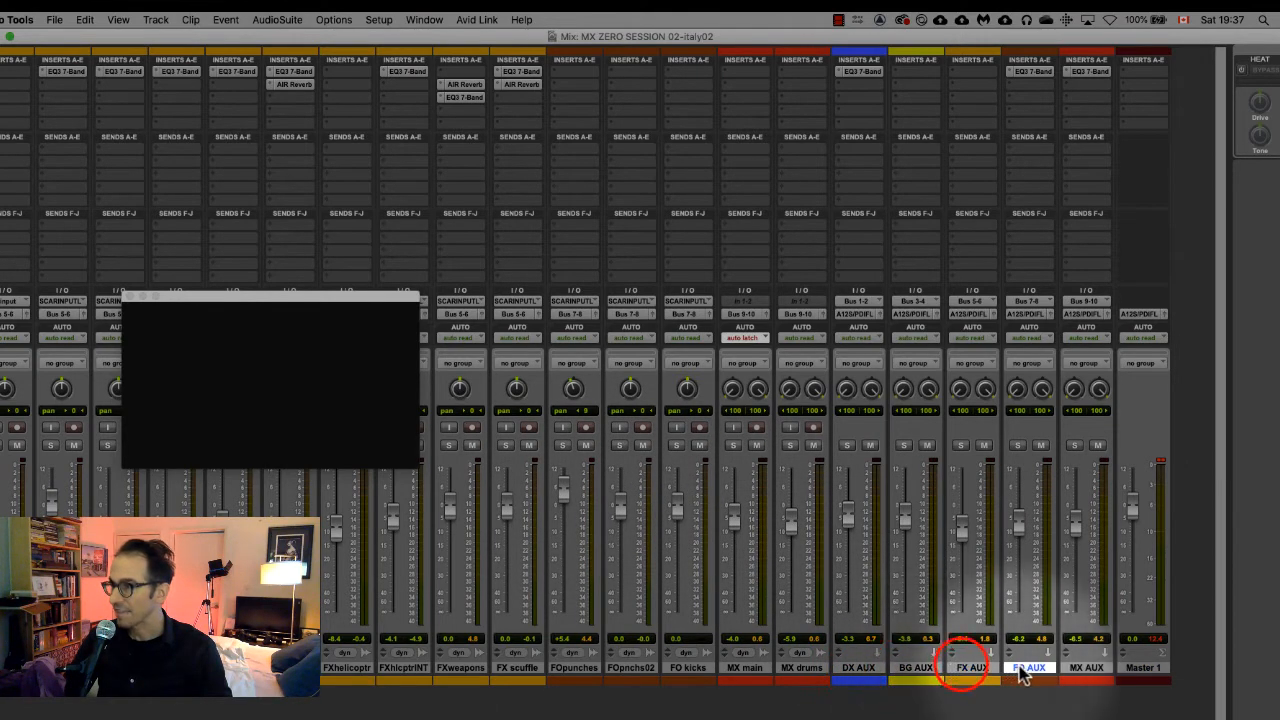
left_click(1022, 668)
left_click(1085, 668)
left_click(1142, 668)
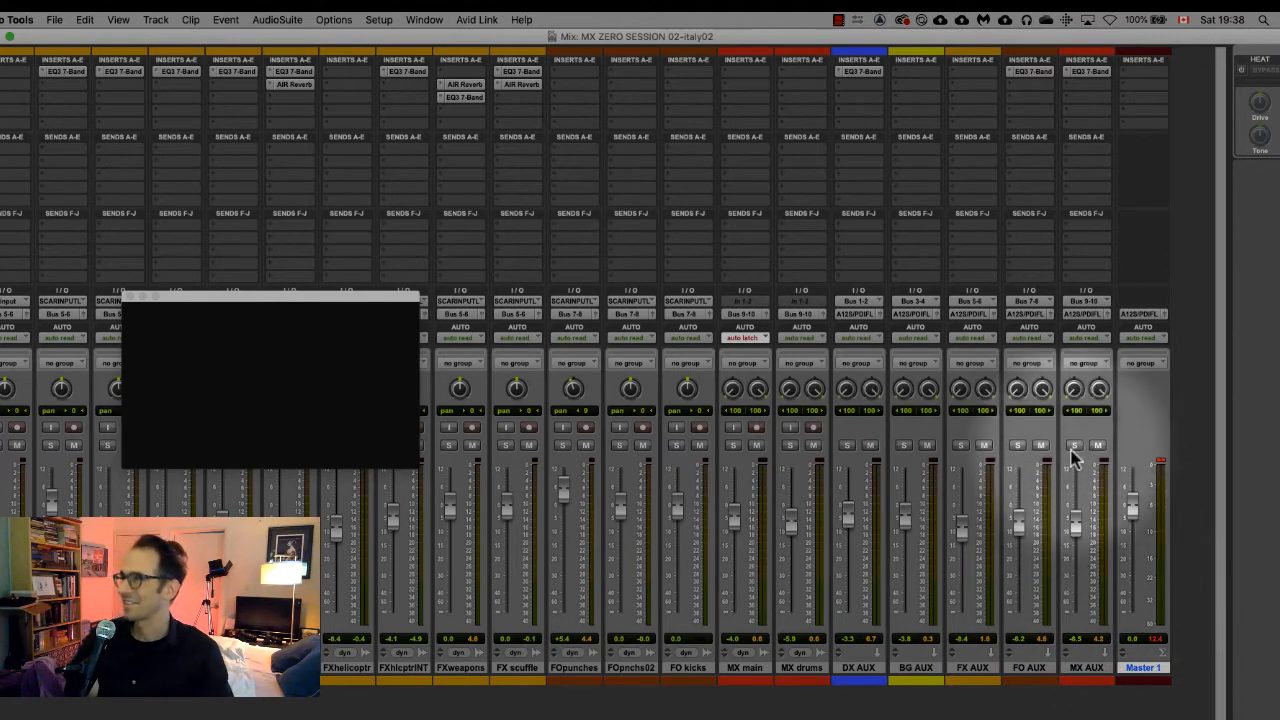
Insert the stereo Maxim limiter in Master 1's first insert slot and set its ceiling to about -3.1 dB.
left_click(1141, 71)
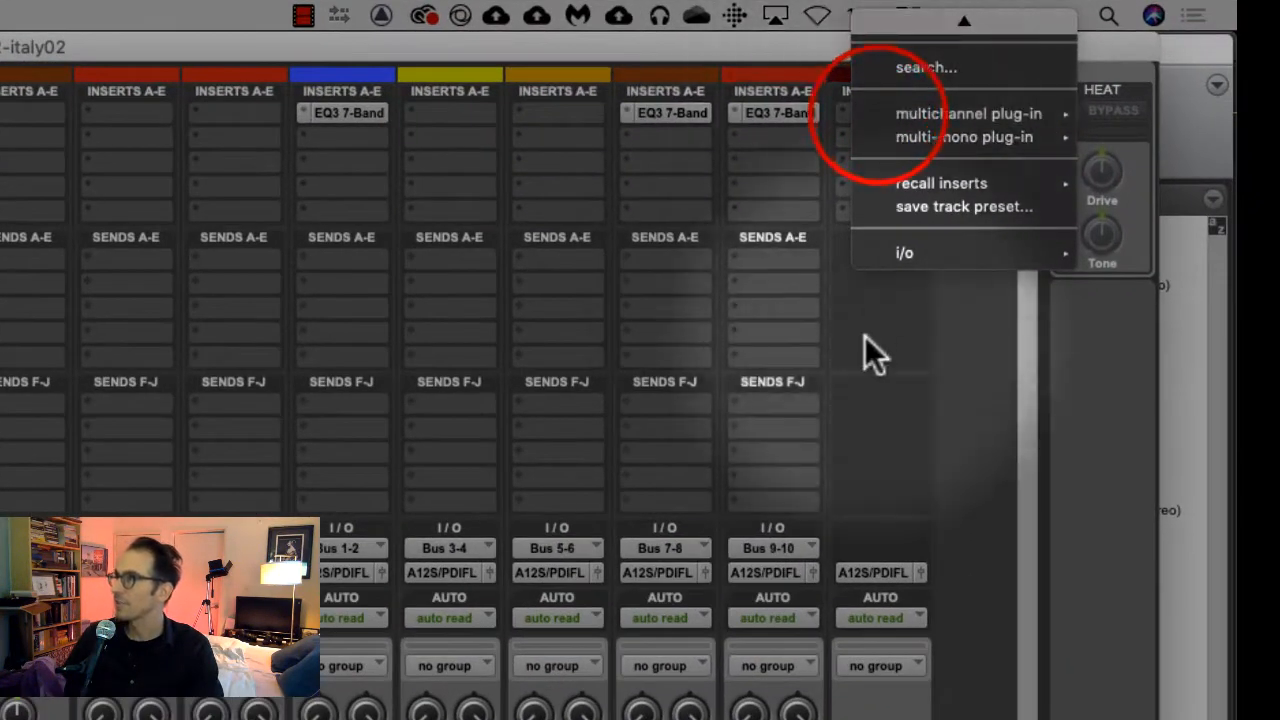
mouse_move(896, 114)
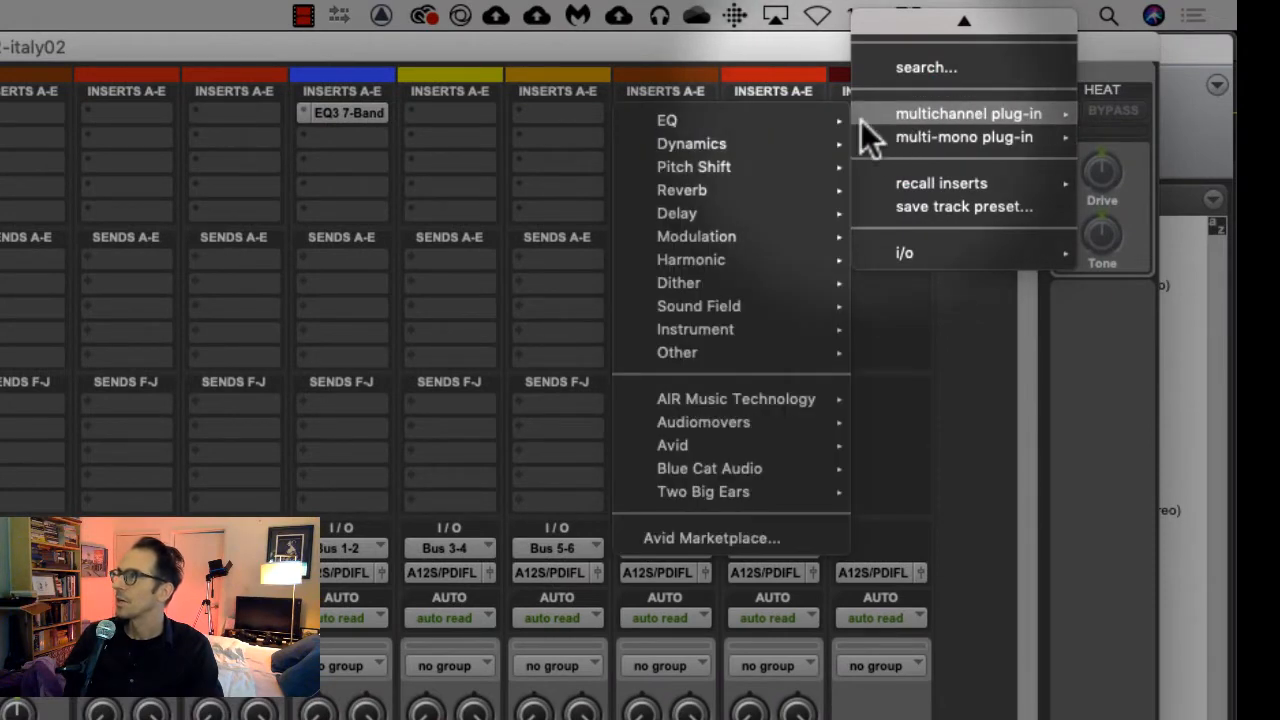
mouse_move(750, 143)
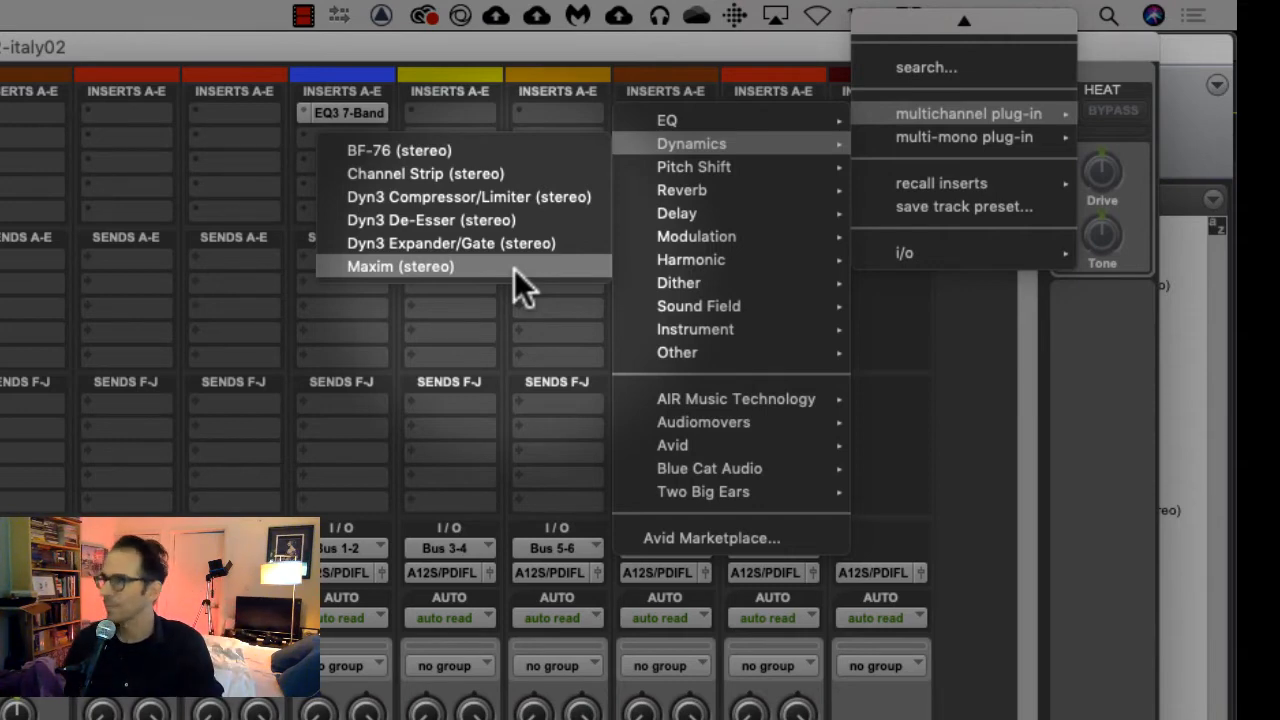
left_click(514, 269)
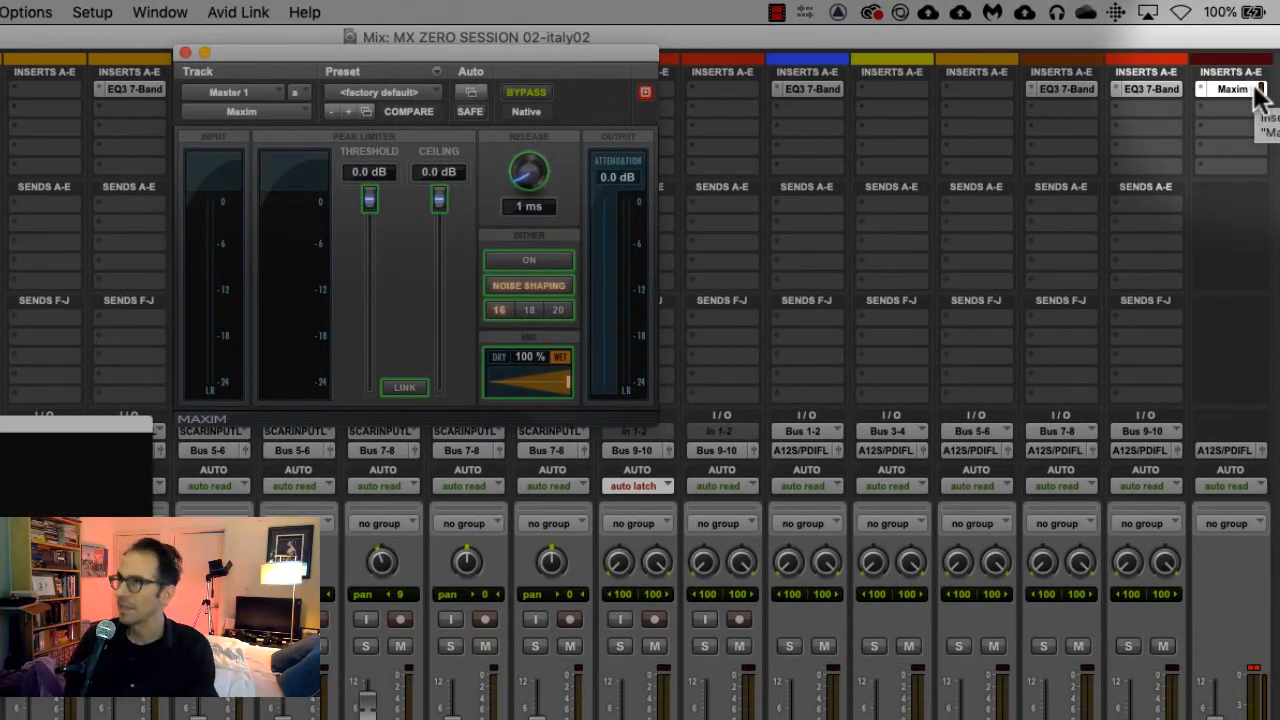
left_click_drag(498, 49, 517, 83)
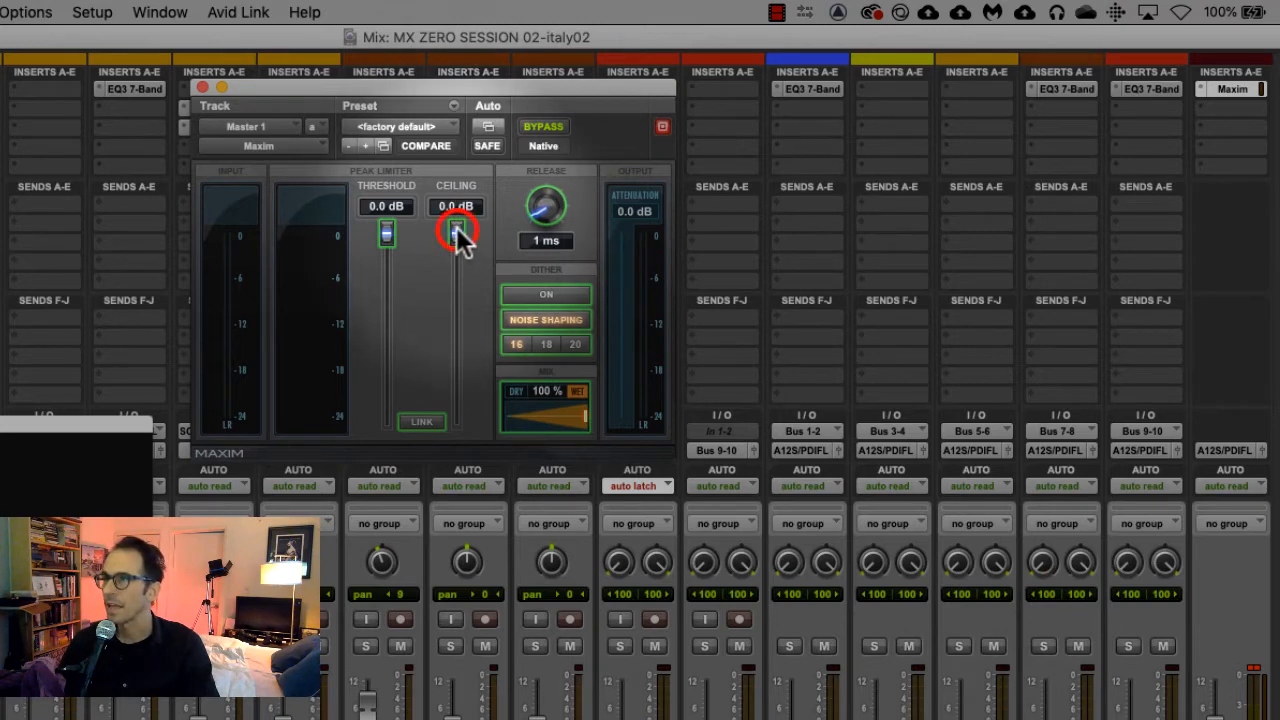
left_click_drag(457, 232, 457, 240)
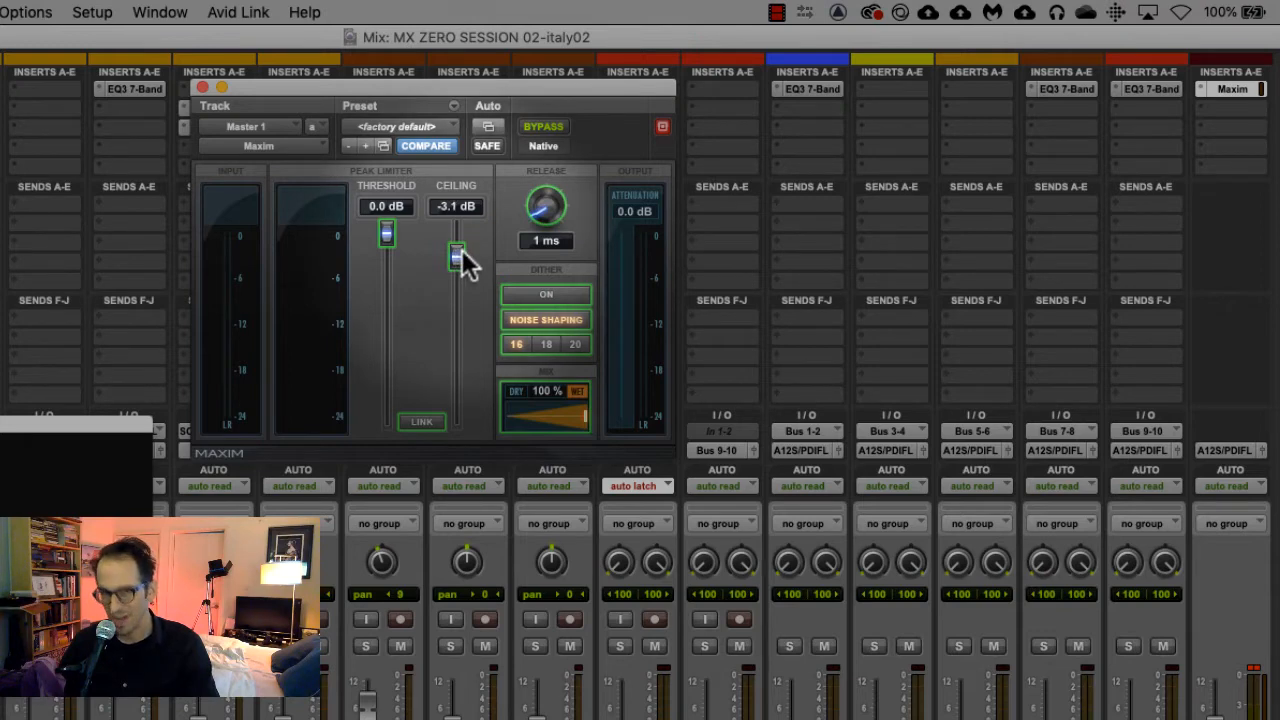
mouse_move(462, 250)
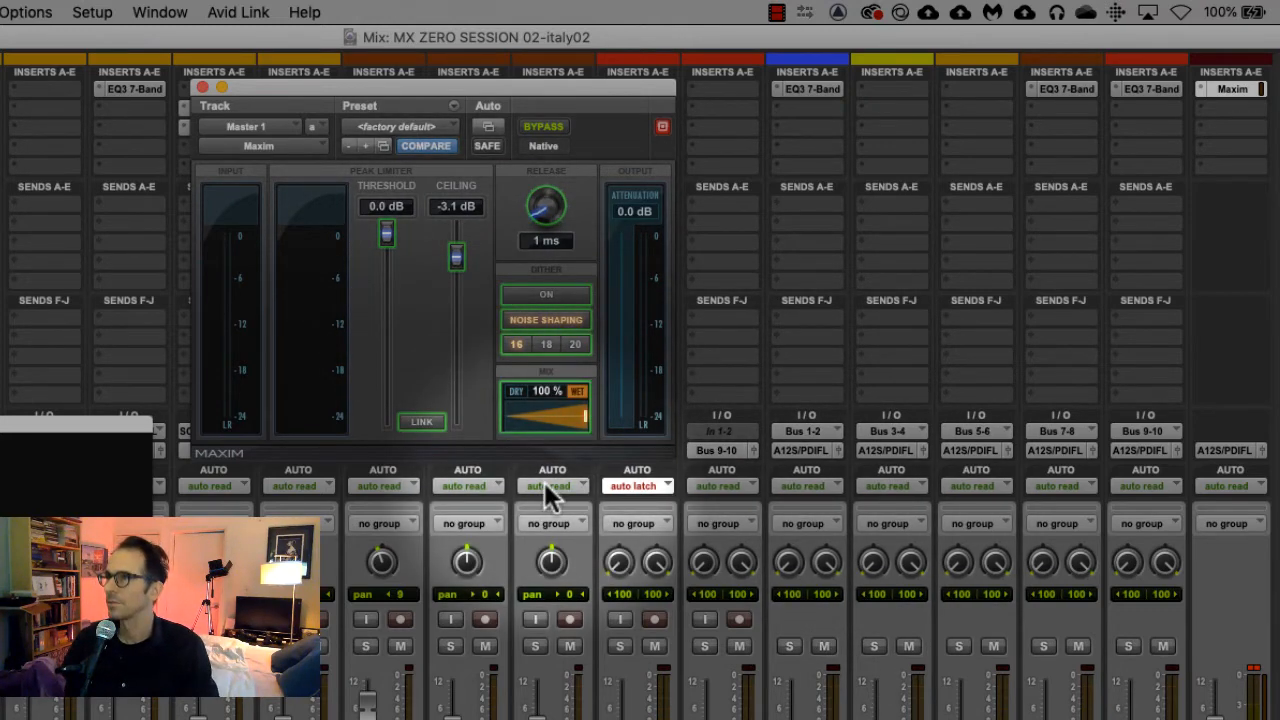
Play the mix while lowering Maxim's ceiling to about -18.8 dB.
key("space")
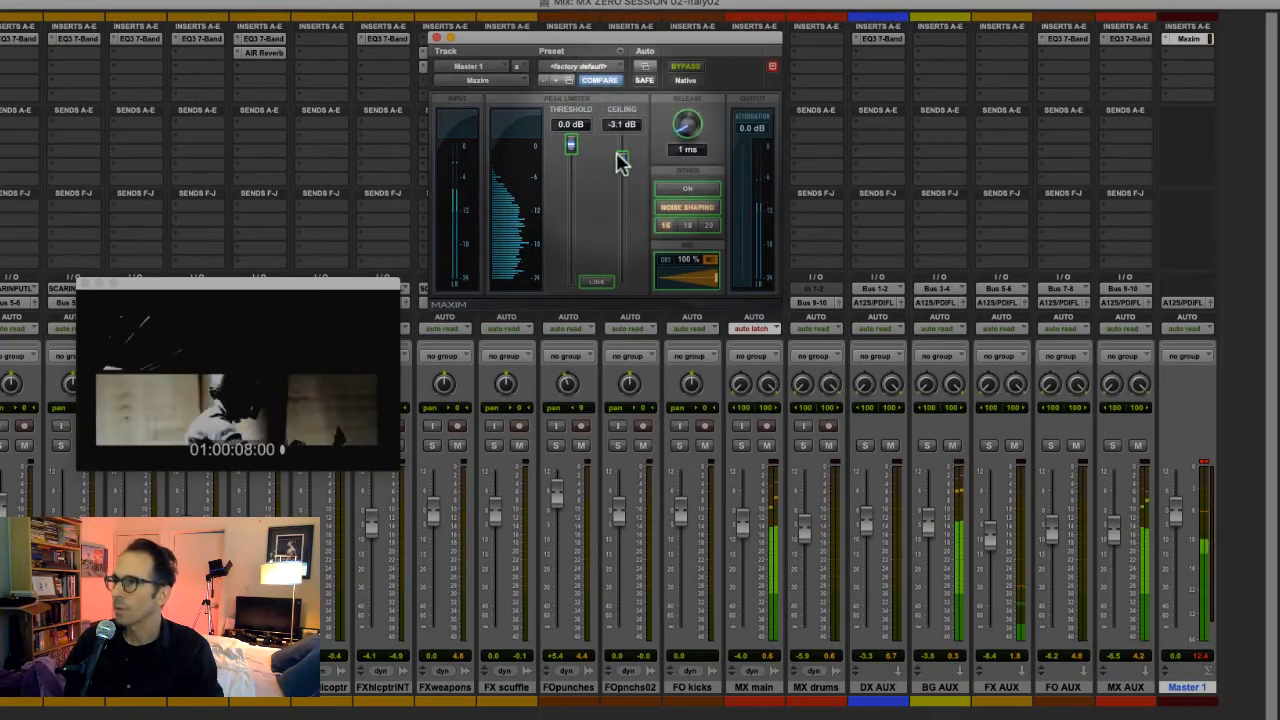
left_click_drag(621, 160, 622, 230)
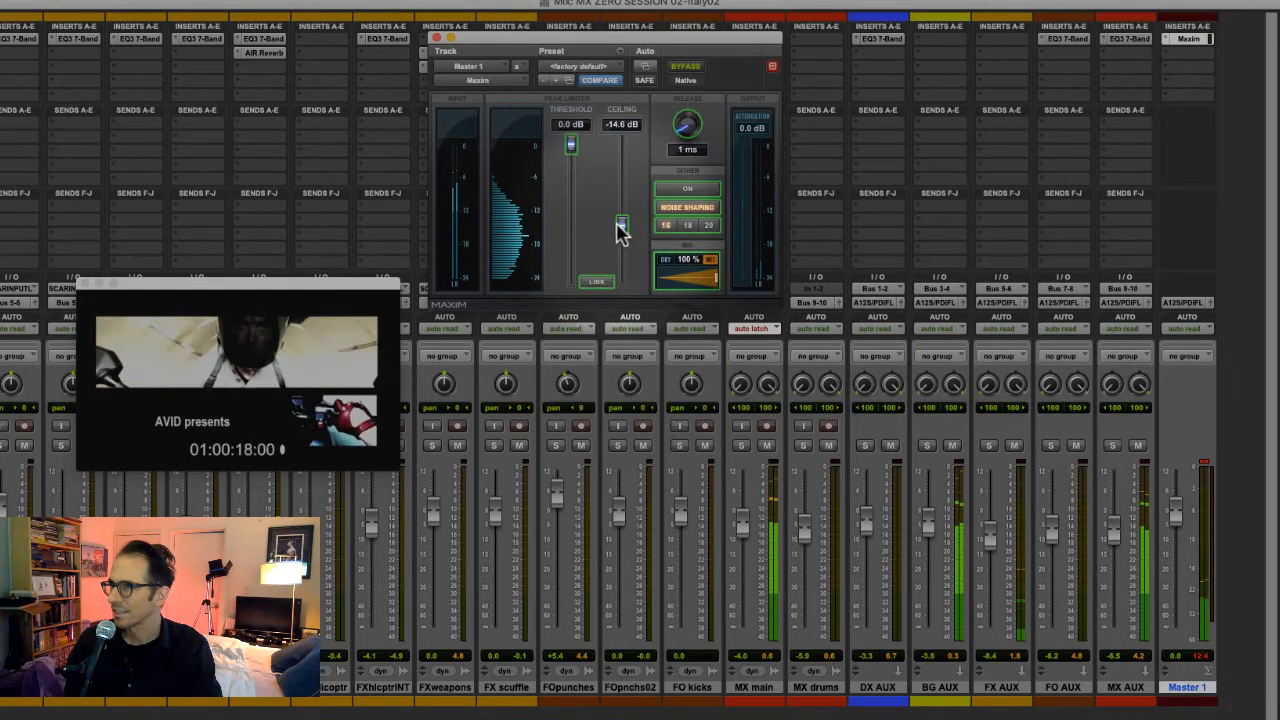
left_click_drag(620, 236, 622, 255)
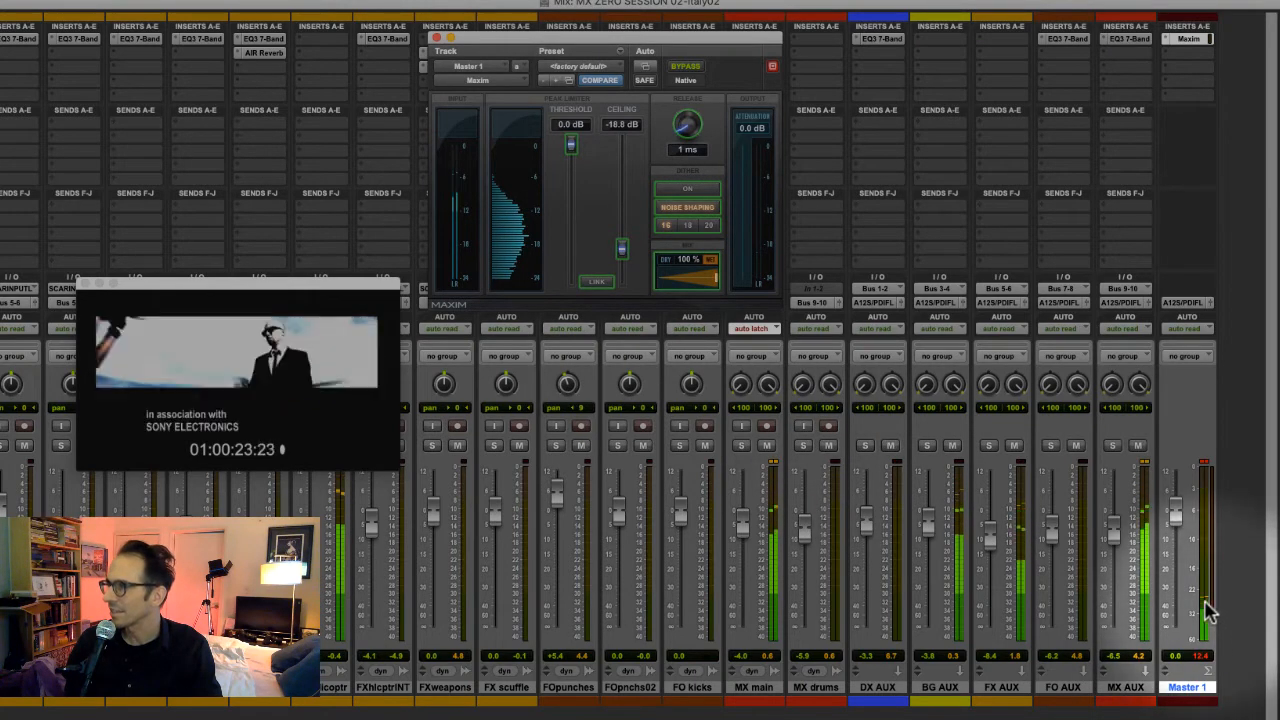
Return Maxim's ceiling to 0.0 dB and raise the DX AUX fader to about +5.0 dB.
left_click(621, 247)
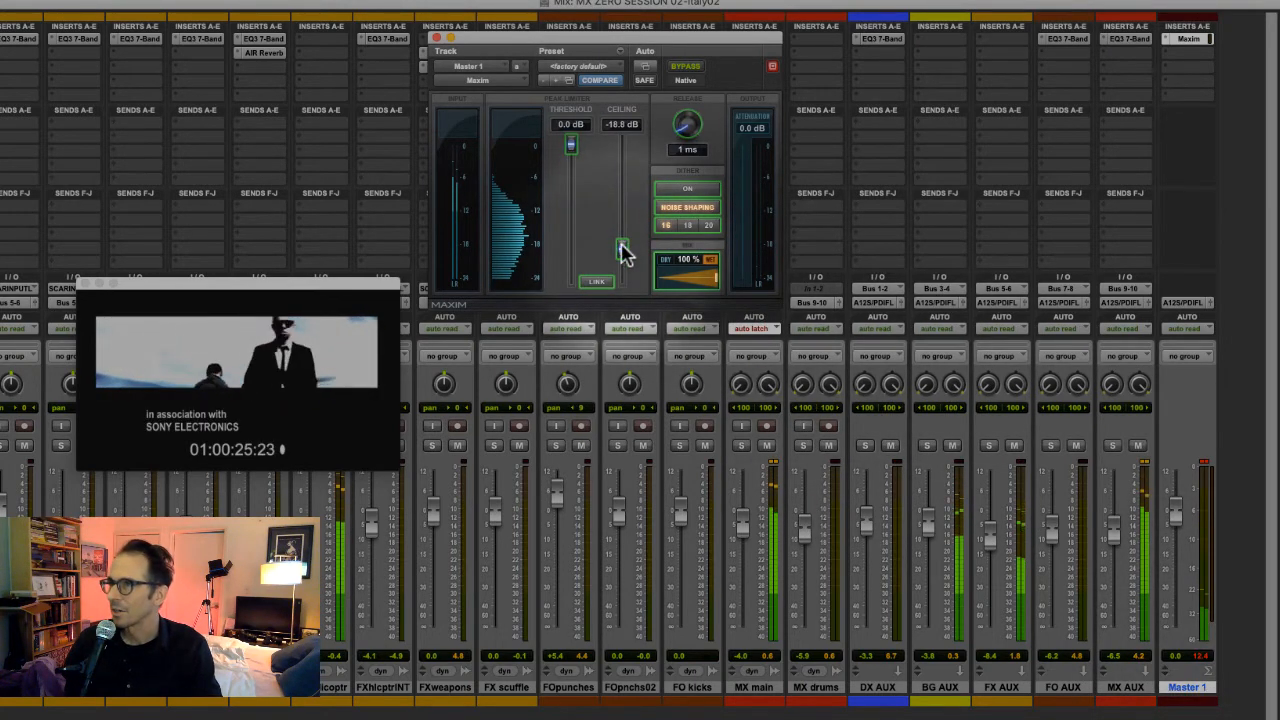
left_click_drag(621, 247, 627, 68)
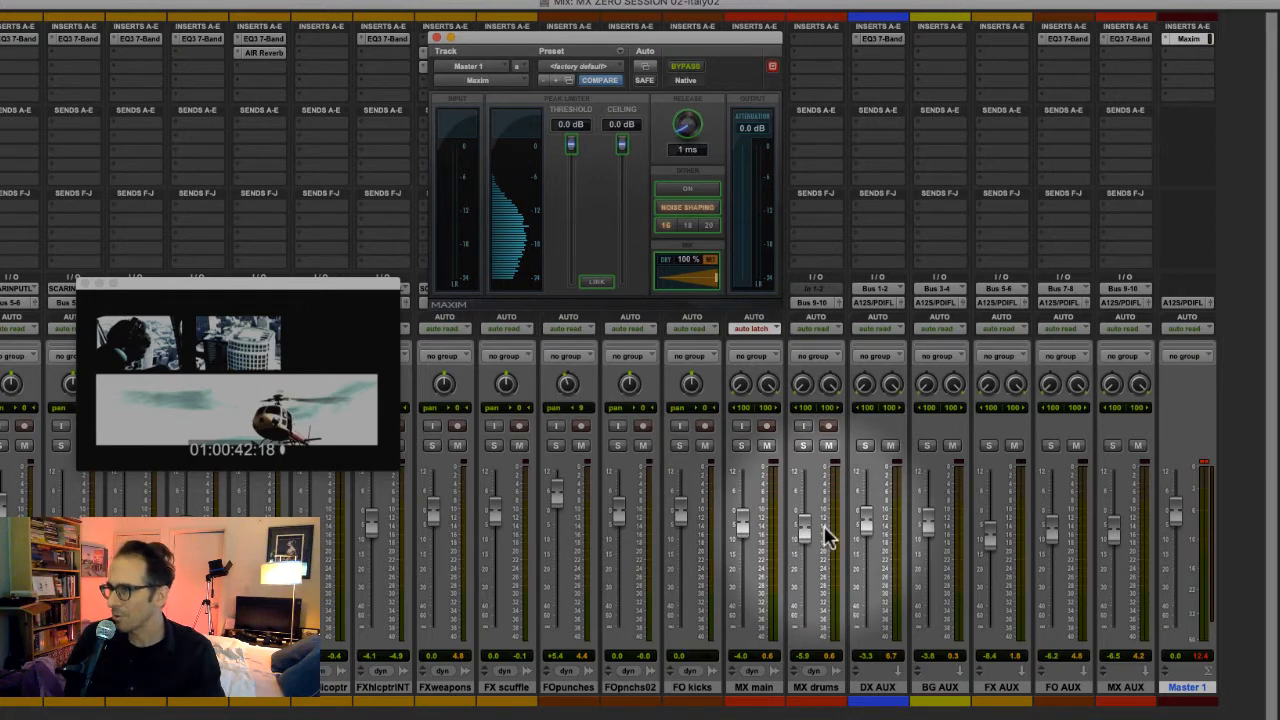
left_click_drag(866, 536, 861, 504)
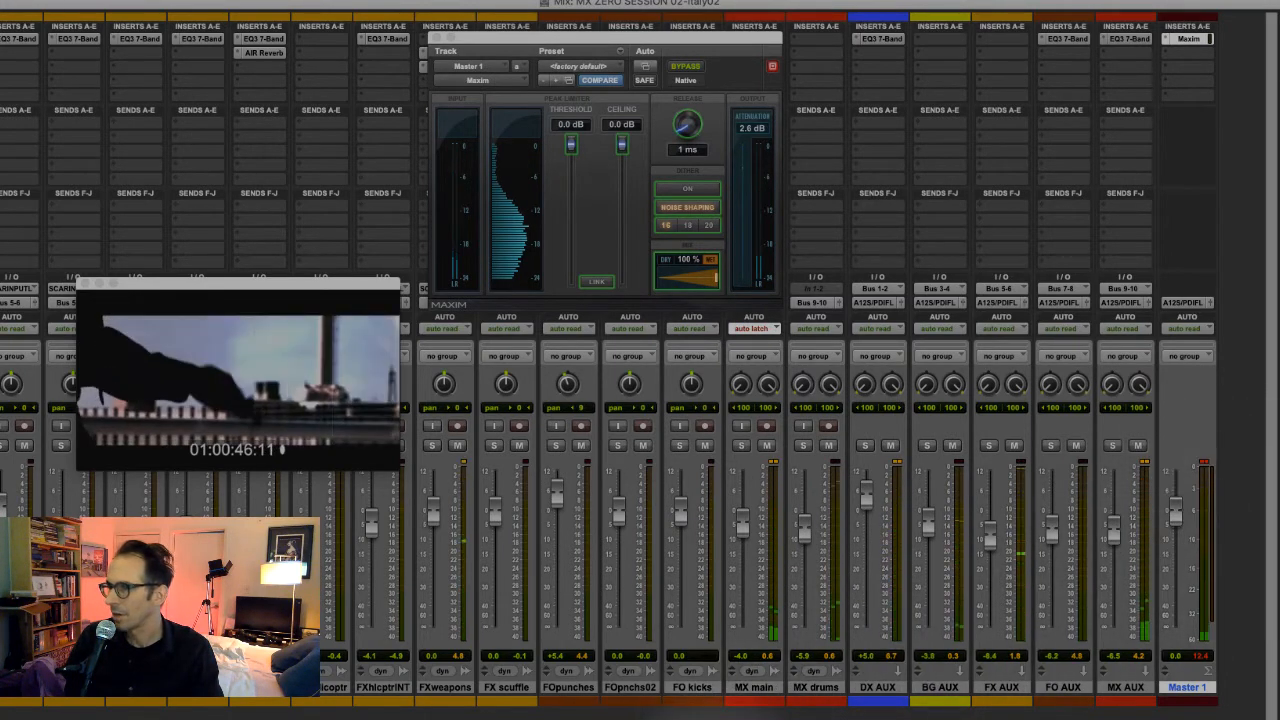
Place the playback position at 01:00:42:21 in the Edit window, moving the Maxim window clear of the upper timeline.
key("super+equal")
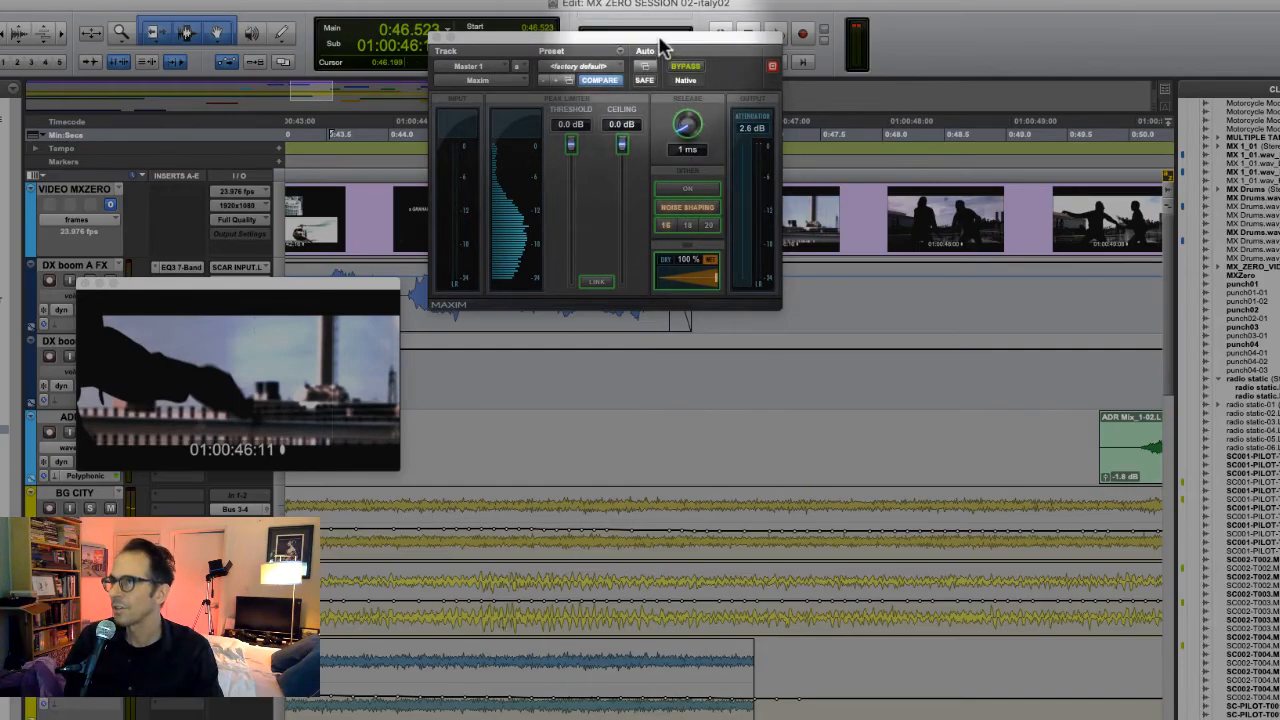
left_click_drag(660, 48, 850, 285)
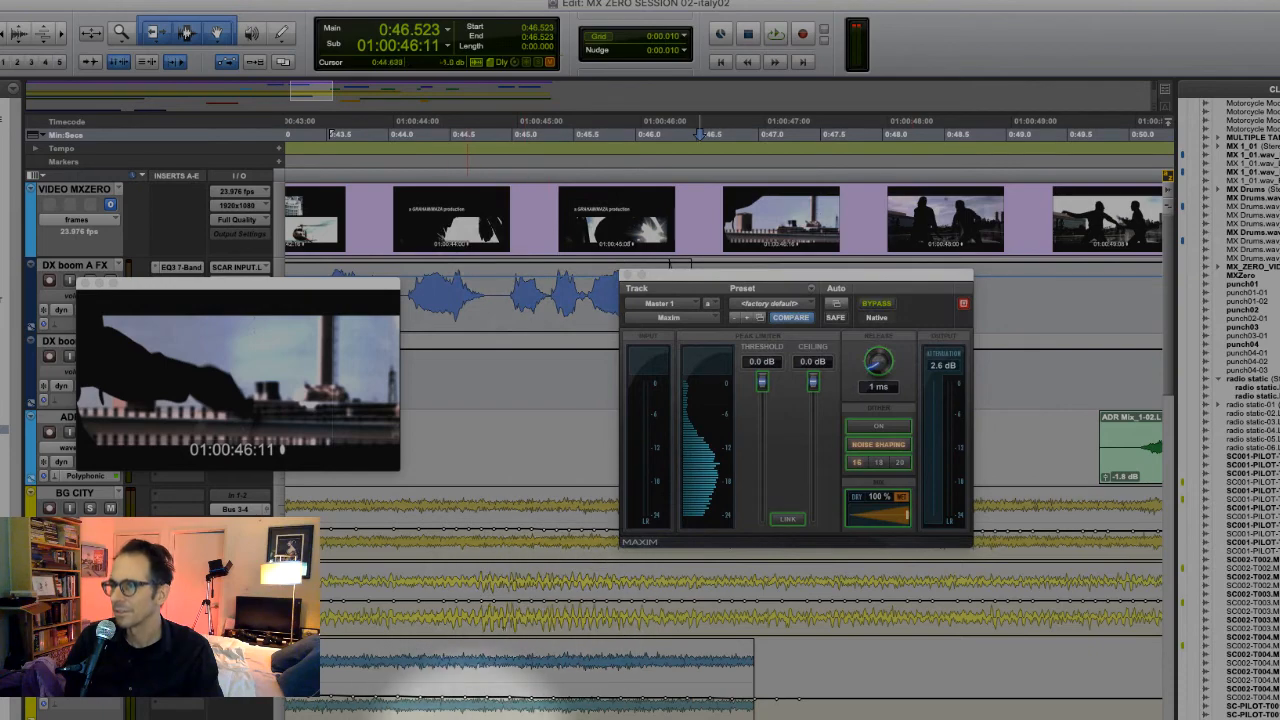
scroll(700, 133, "left", 10)
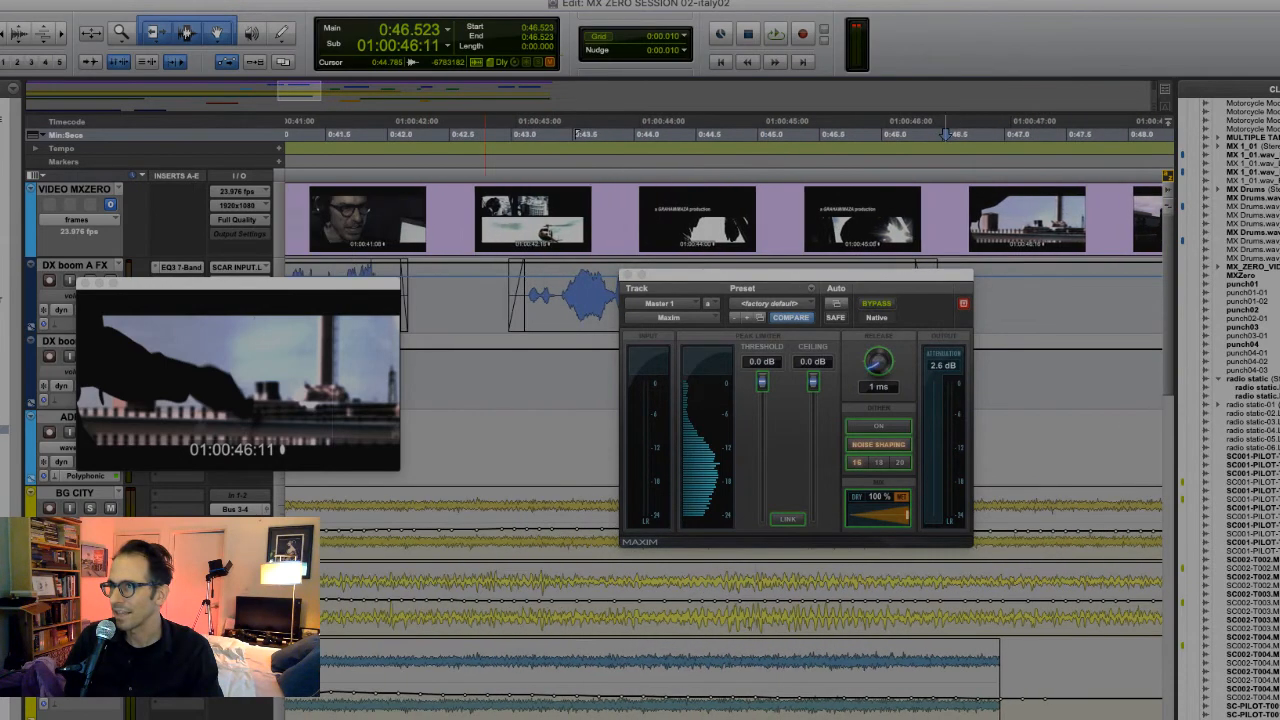
scroll(700, 133, "left", 6)
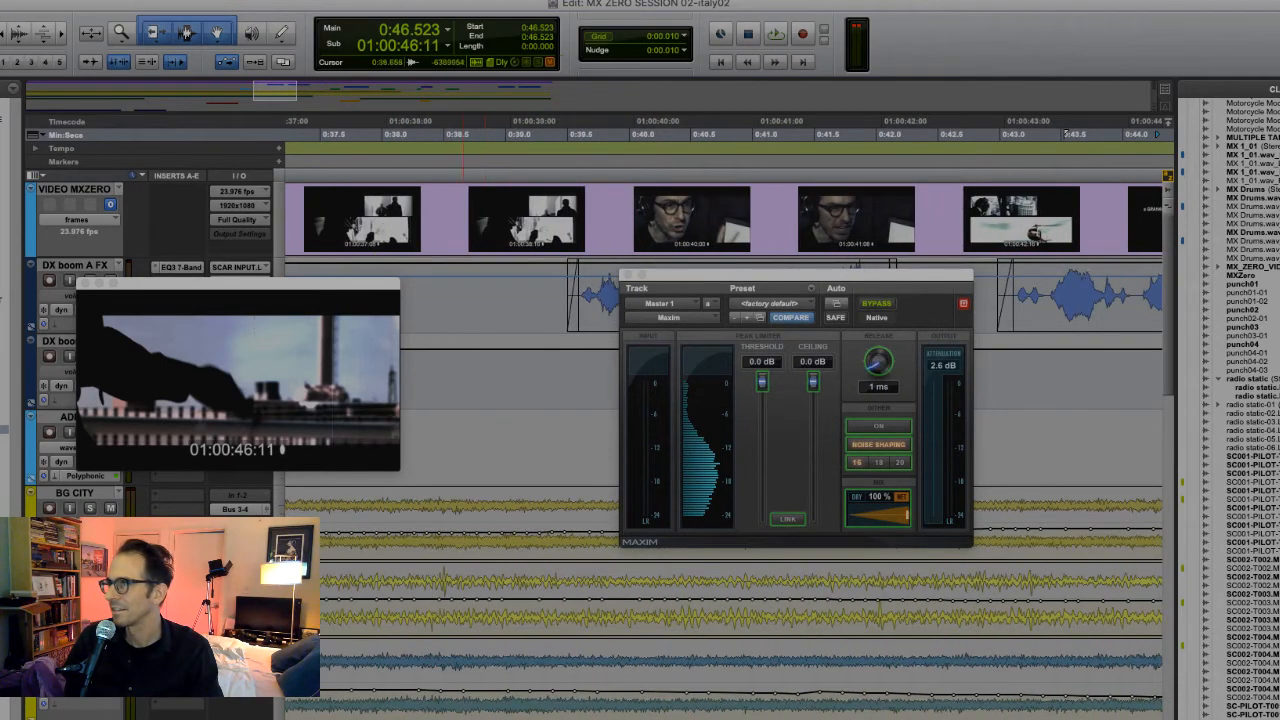
left_click(988, 288)
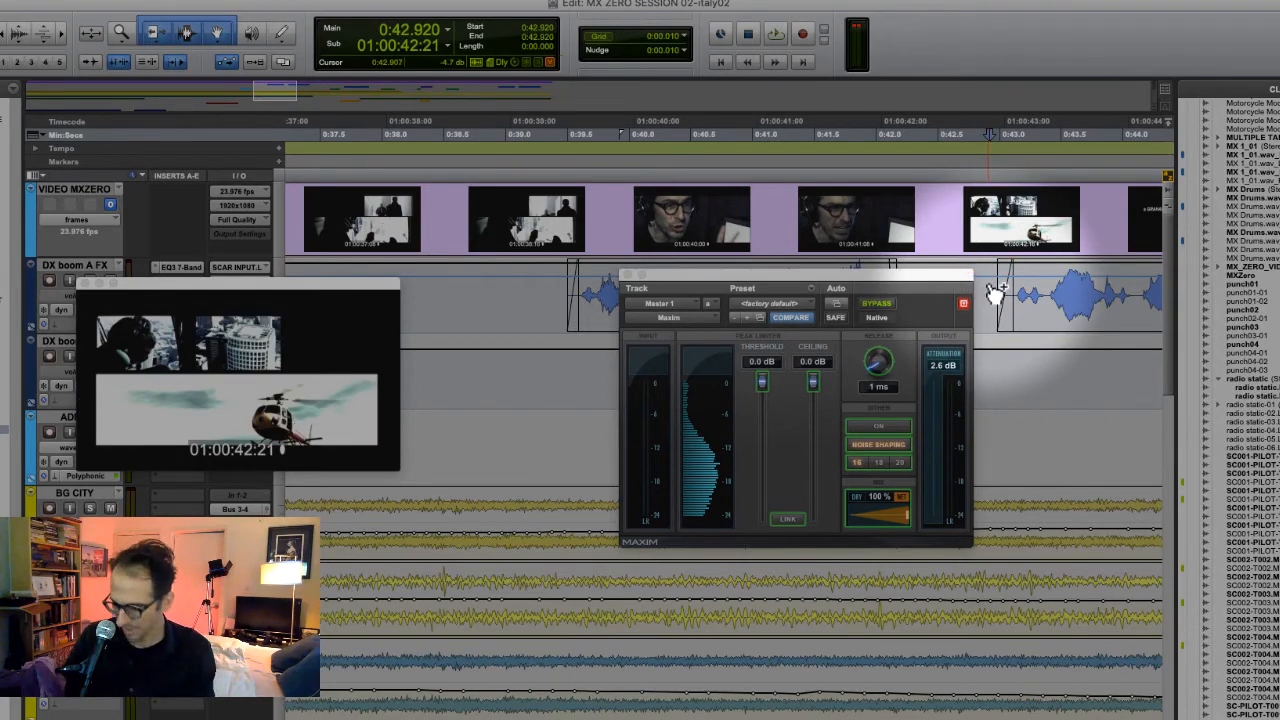
Return to the Mix window and set Maxim's ceiling to about -3.1 dB while playing the mix, stopping at 01:00:46:16.
key("super+equal")
left_click_drag(821, 272, 685, 0)
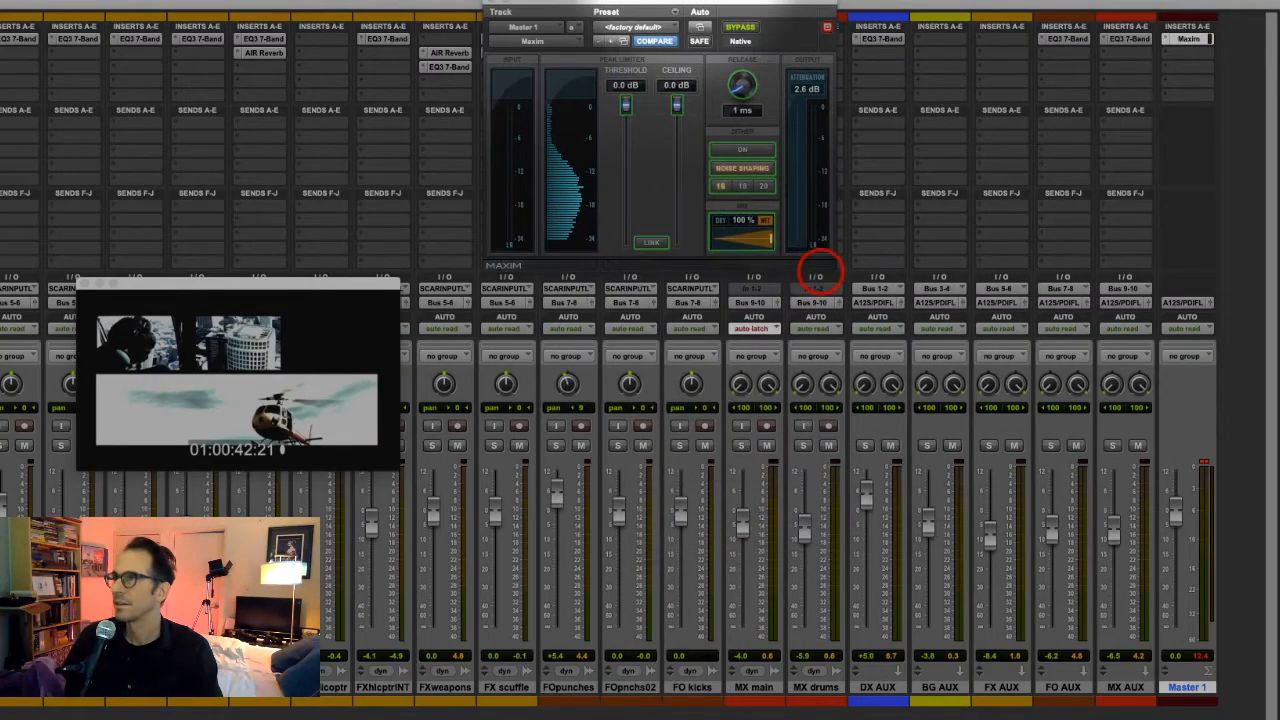
left_click_drag(679, 103, 681, 120)
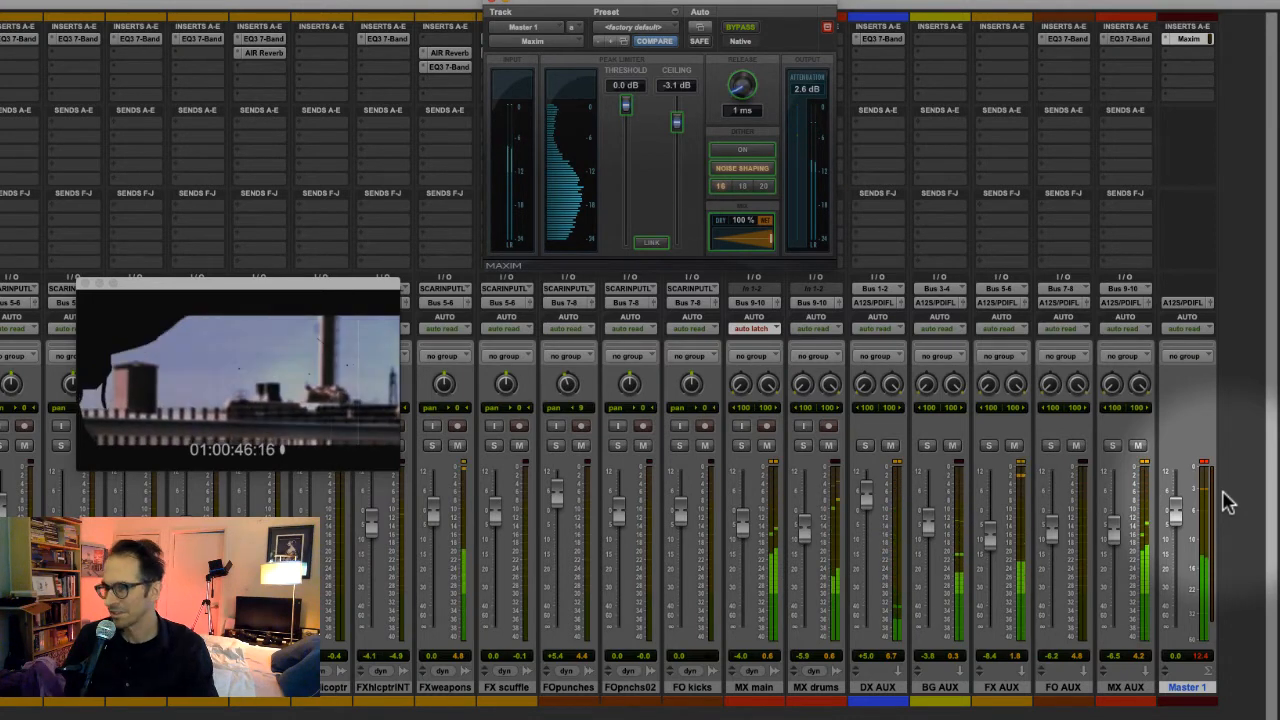
key("space")
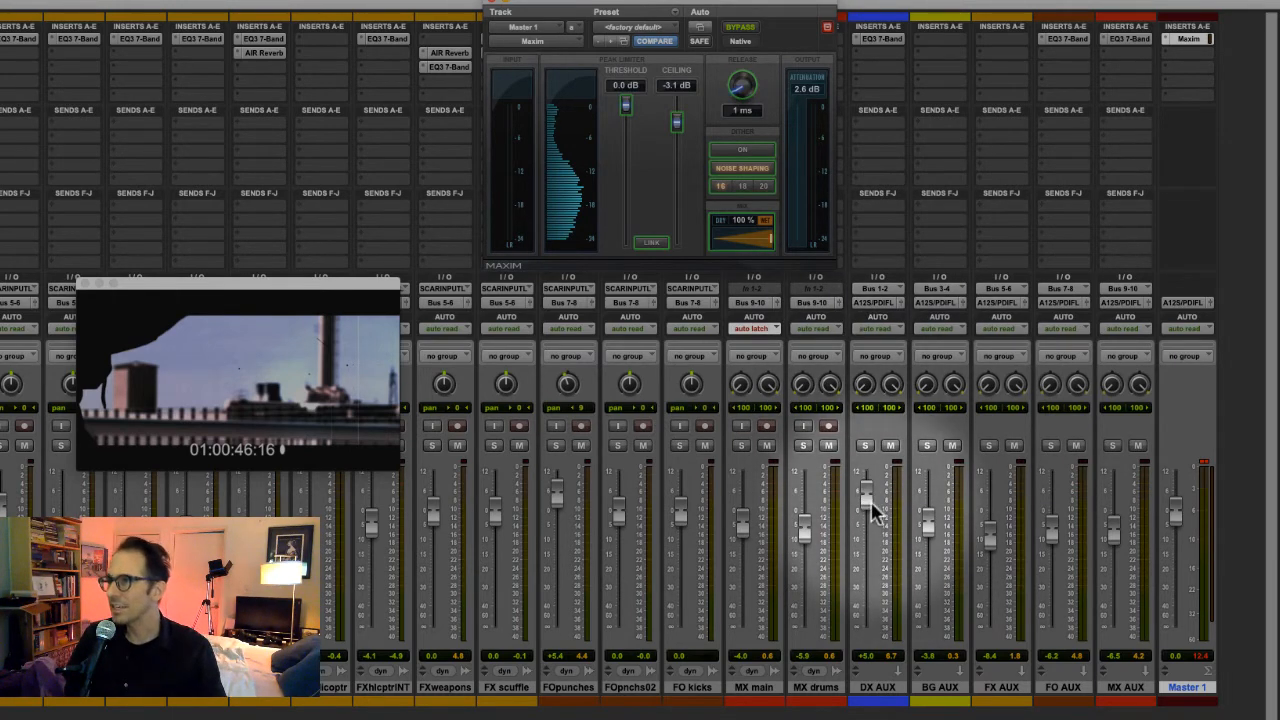
Raise the DX, BG, FX, FO and MX AUX faders to +12.0 dB.
left_click_drag(869, 503, 868, 457)
left_click_drag(927, 522, 922, 455)
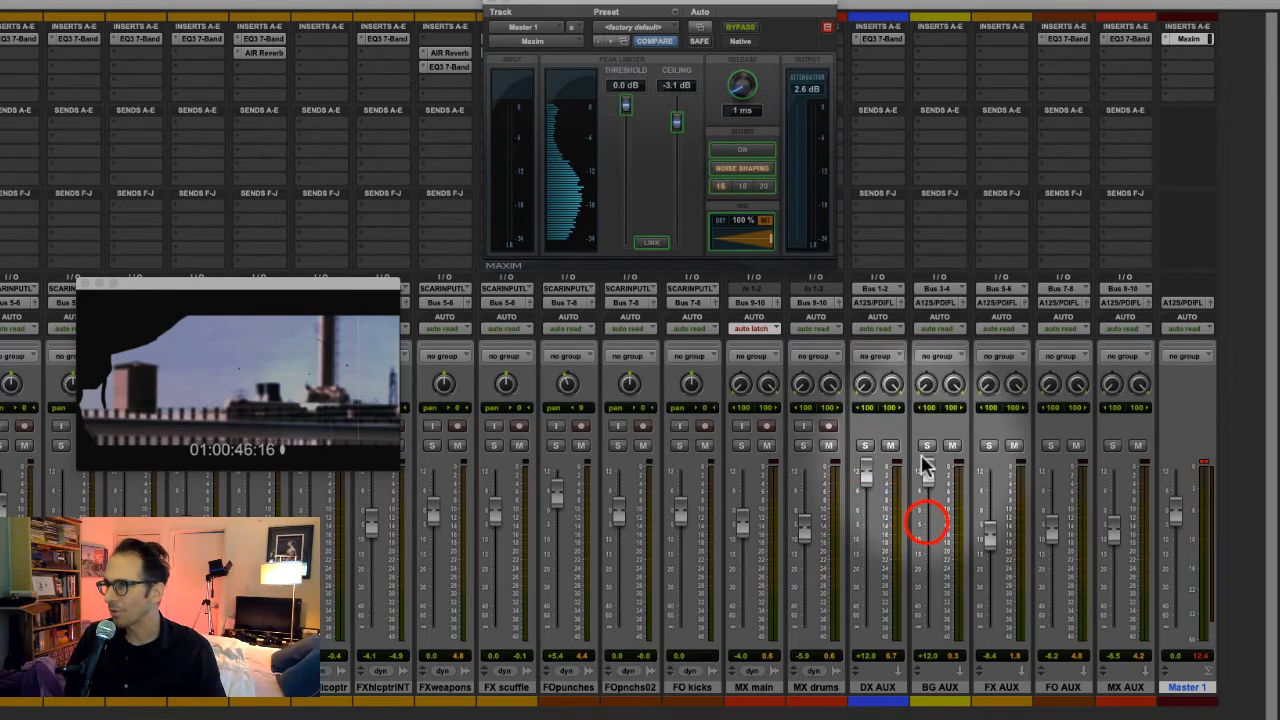
left_click_drag(991, 540, 983, 430)
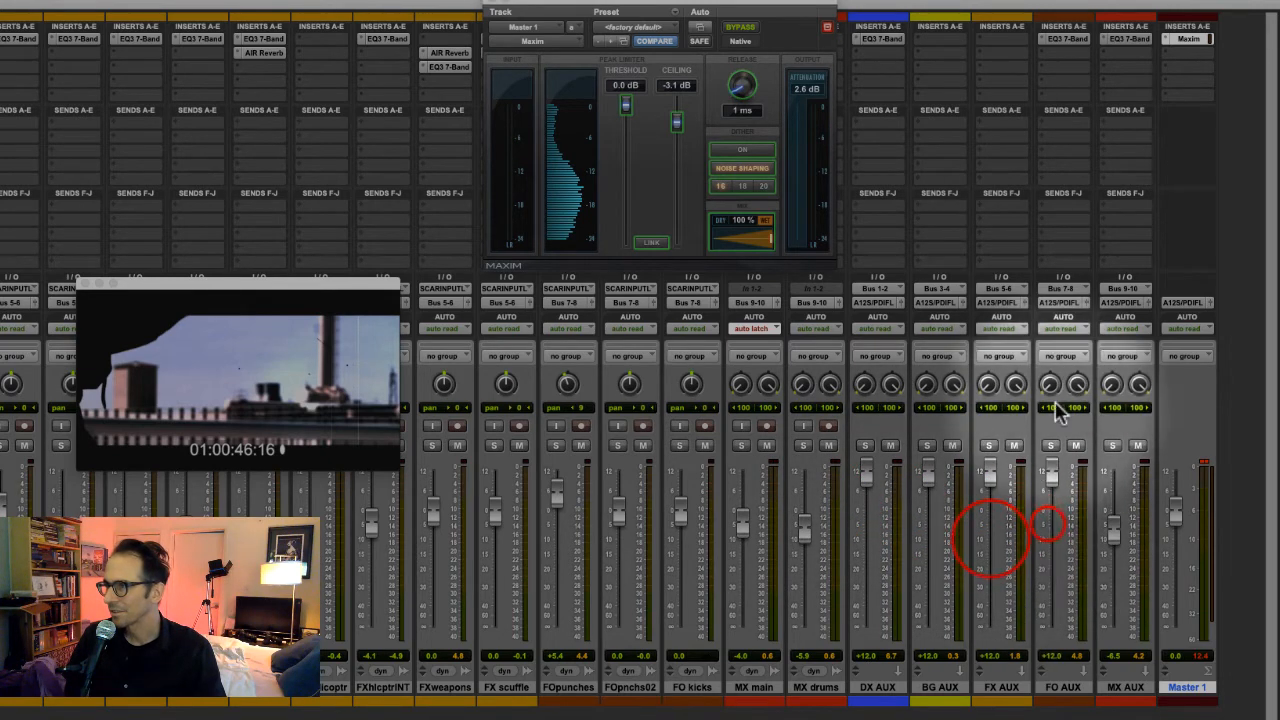
left_click(1048, 525, "alt")
left_click(1111, 525, "alt")
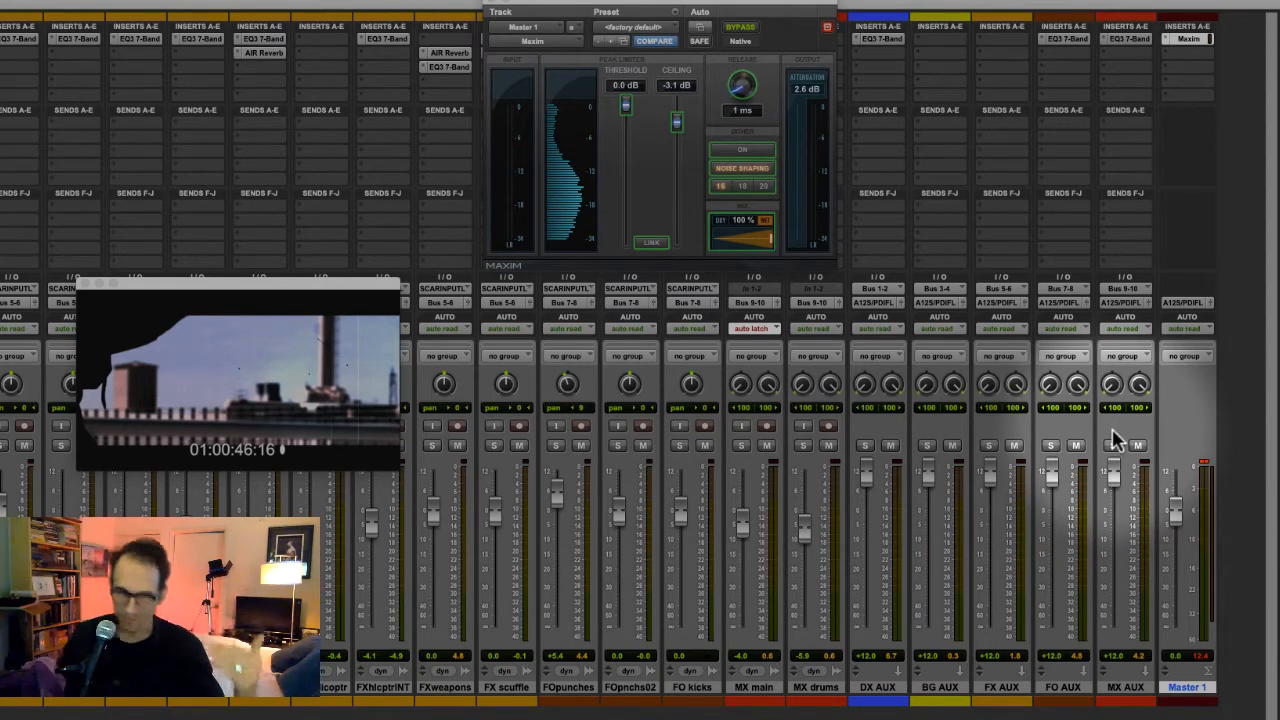
Undo the five AUX fader raises.
key("super+z")
key("super+z")
key("super+z")
key("super+z")
key("super+z")
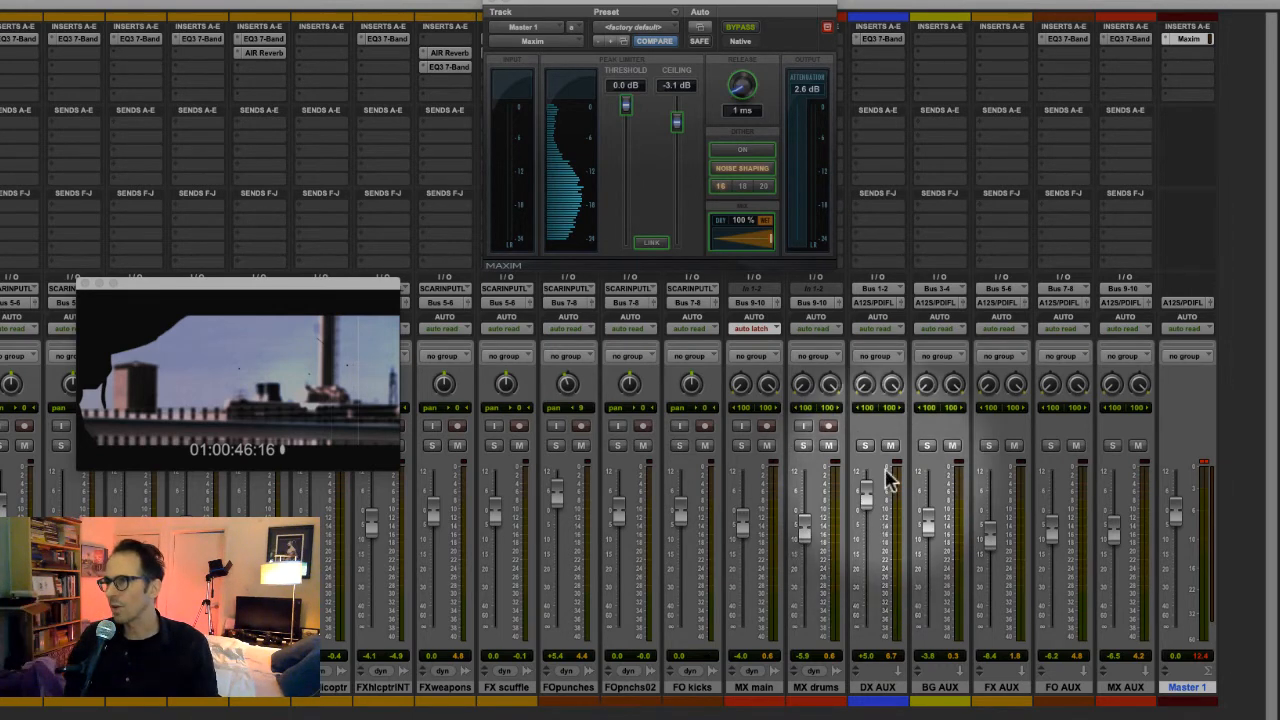
Raise the DX AUX fader to about +9.1 dB and bring it back down to about -0.1 dB.
left_click_drag(867, 499, 868, 497)
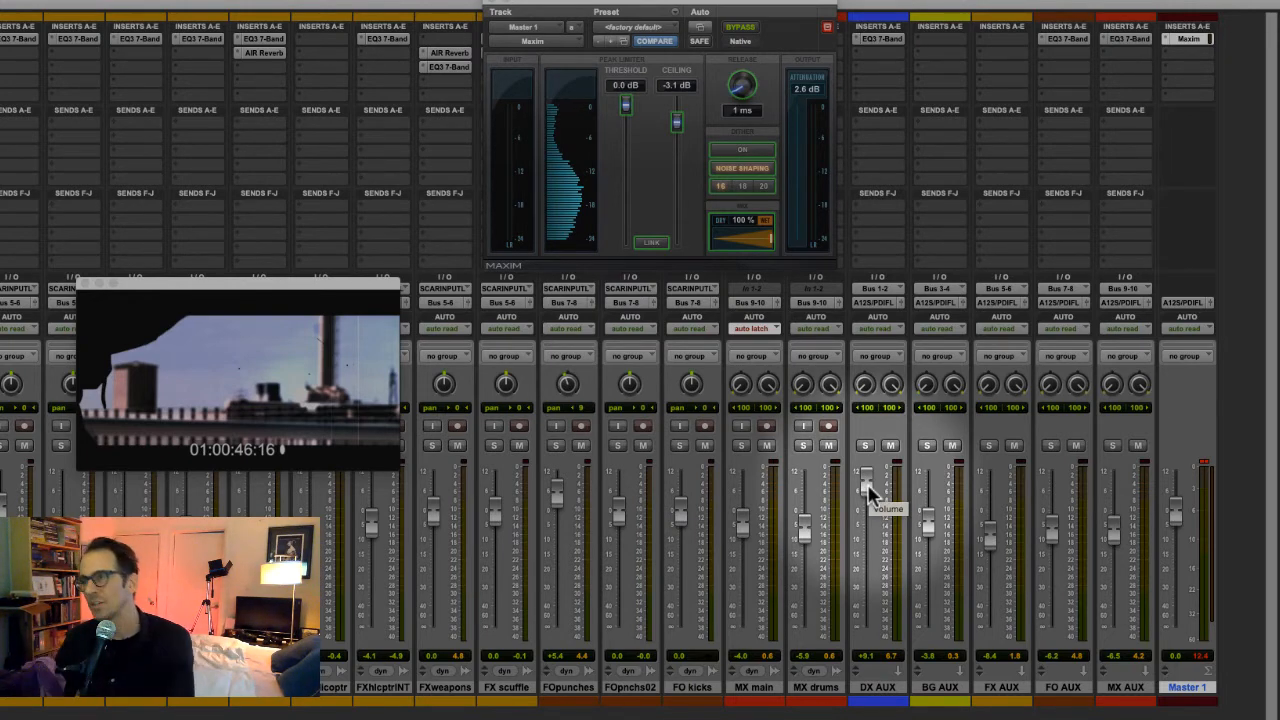
left_click_drag(868, 490, 873, 525)
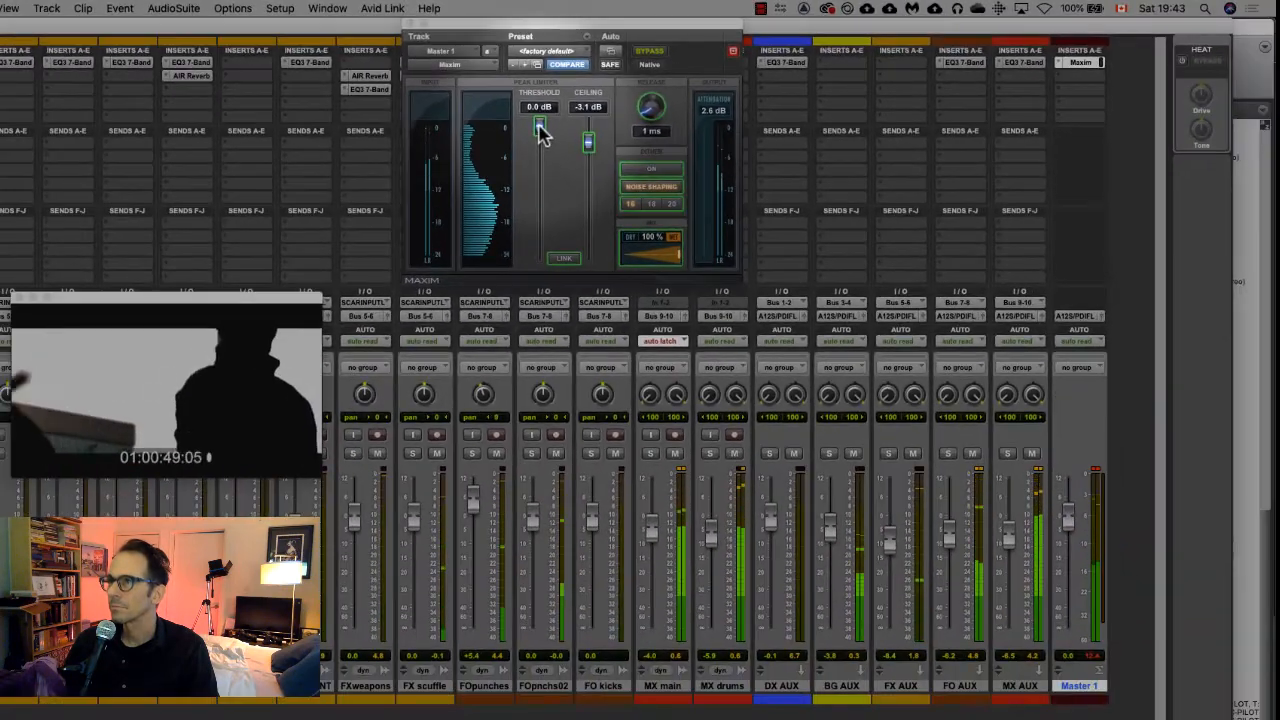
Try Maxim's threshold at about -11.1 dB during playback and return it to 0.0 dB.
left_click(574, 157)
left_click_drag(540, 132, 537, 189)
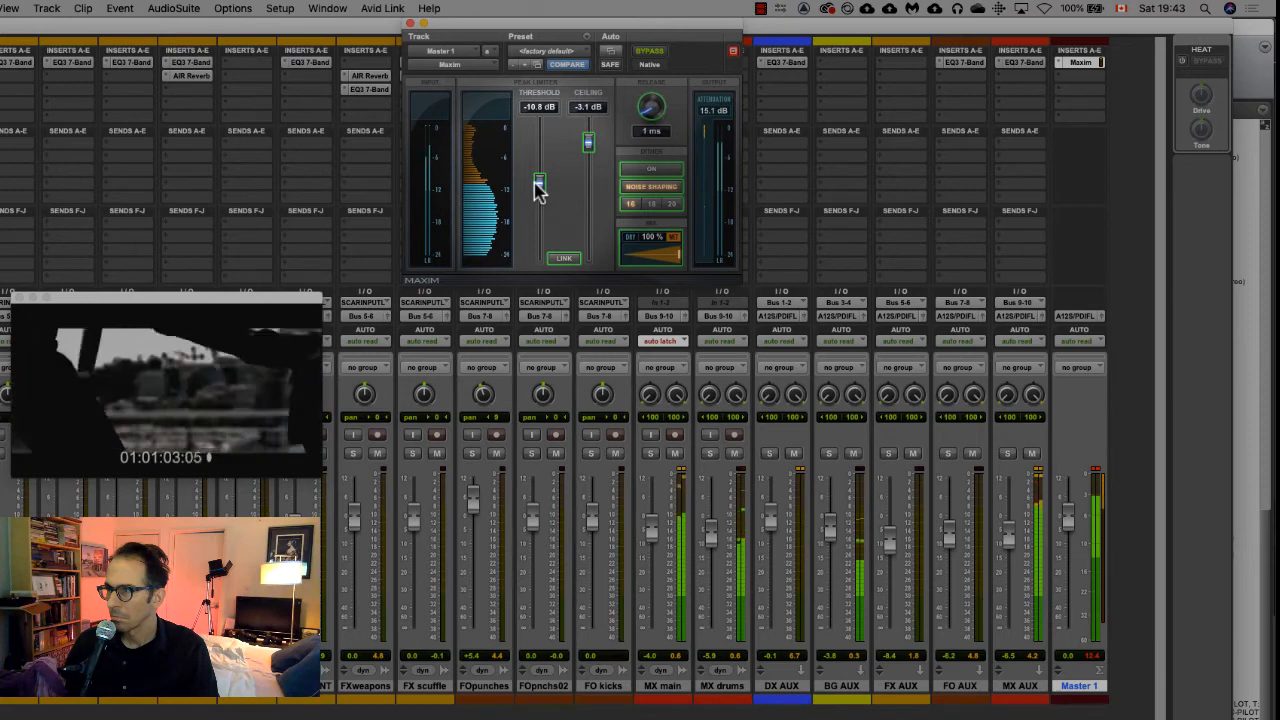
left_click_drag(539, 191, 539, 193)
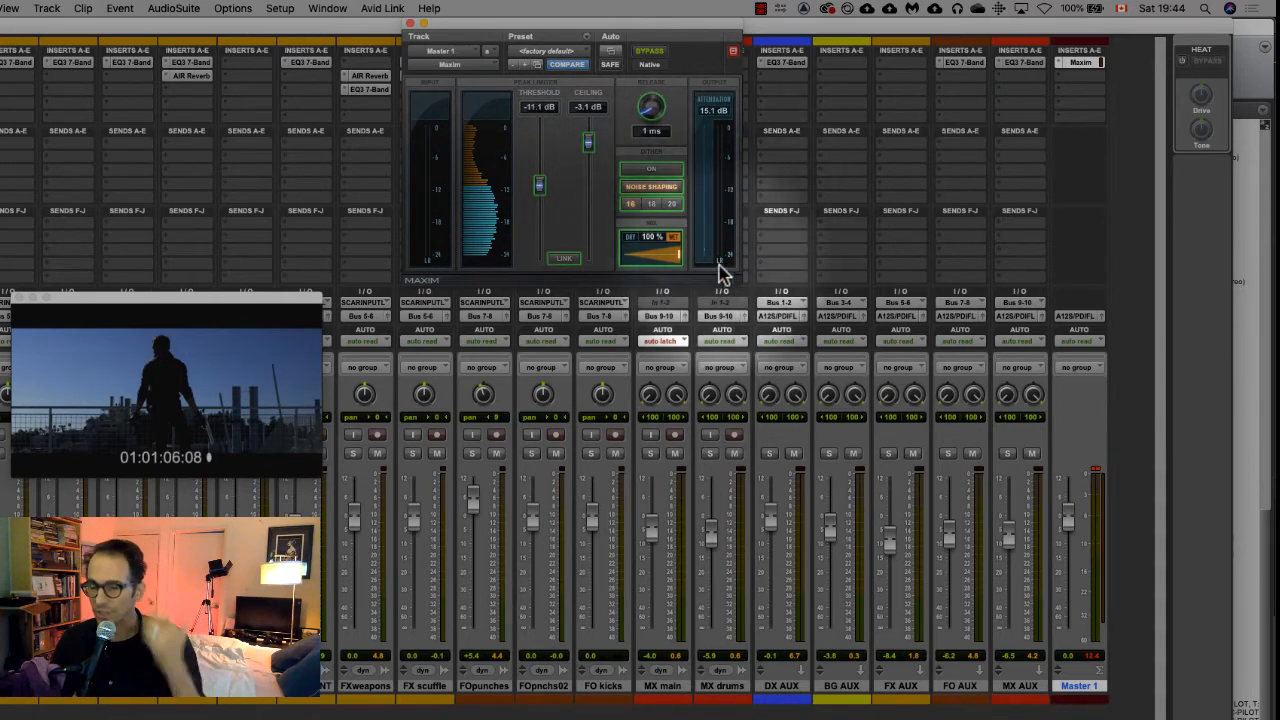
left_click_drag(539, 185, 594, 103)
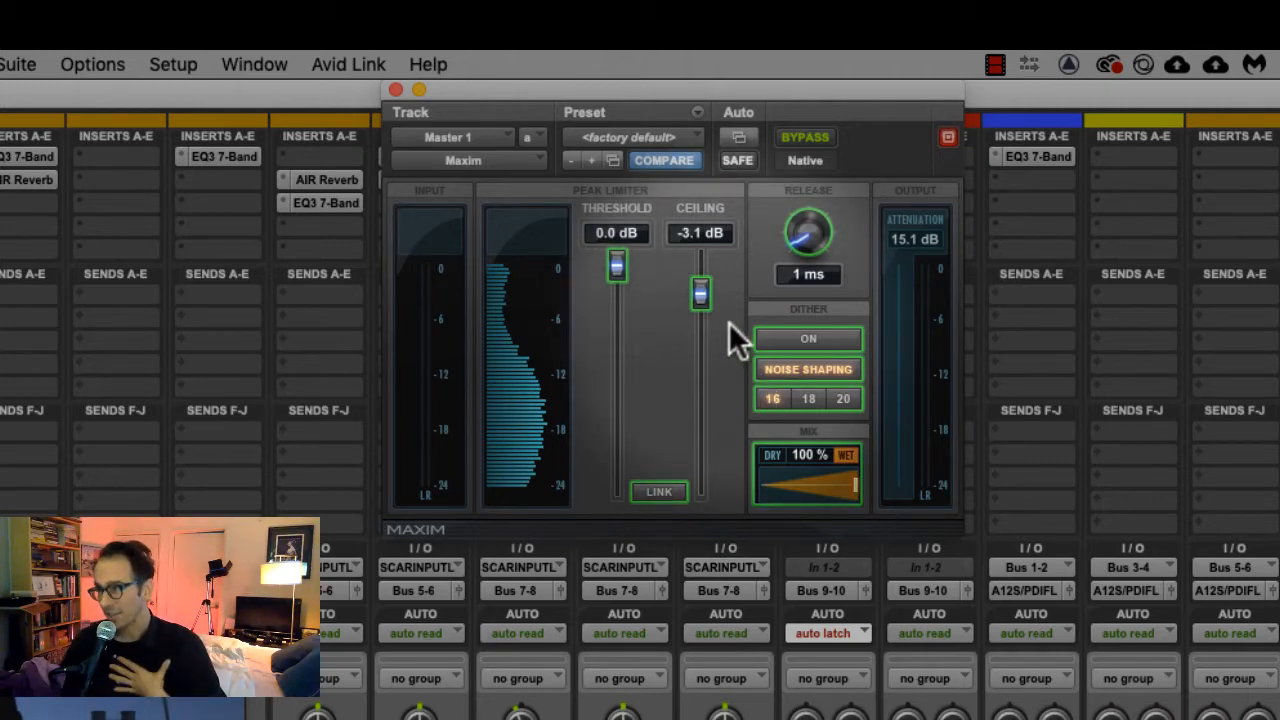
Reset Maxim's attenuation readout and lower the threshold to about -4.2 dB while the mix plays.
left_click(903, 245)
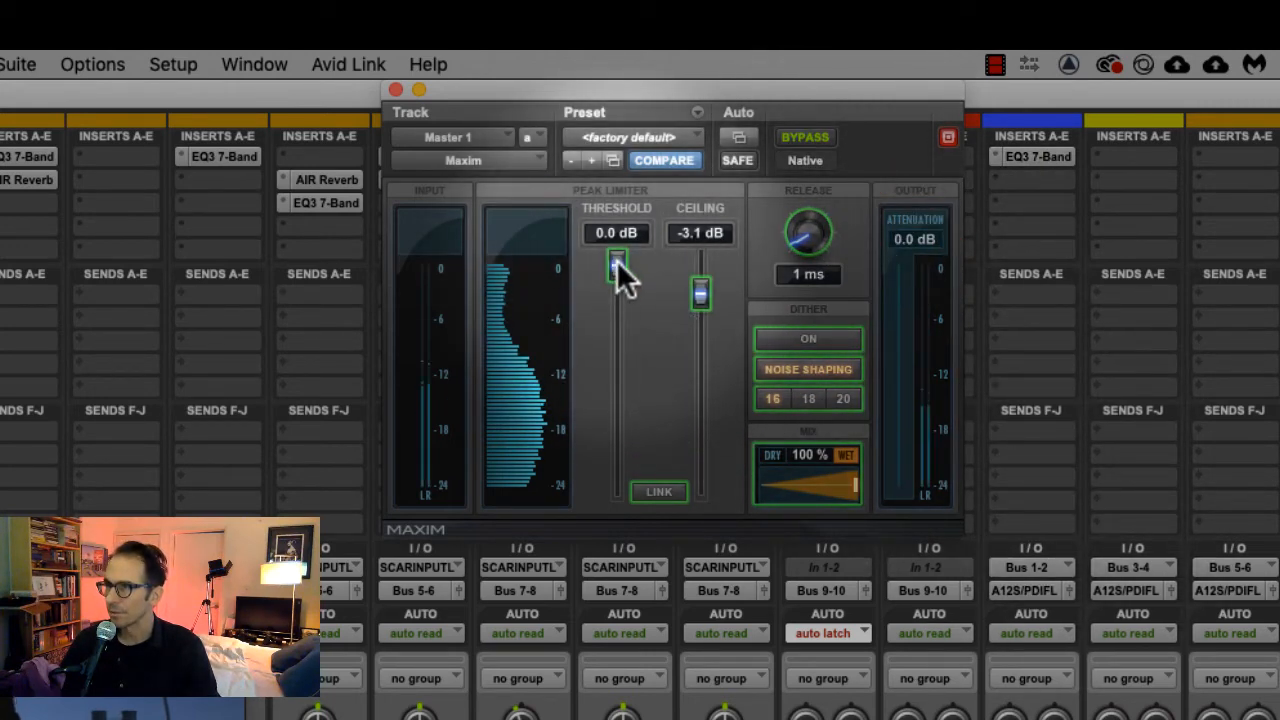
left_click(616, 262)
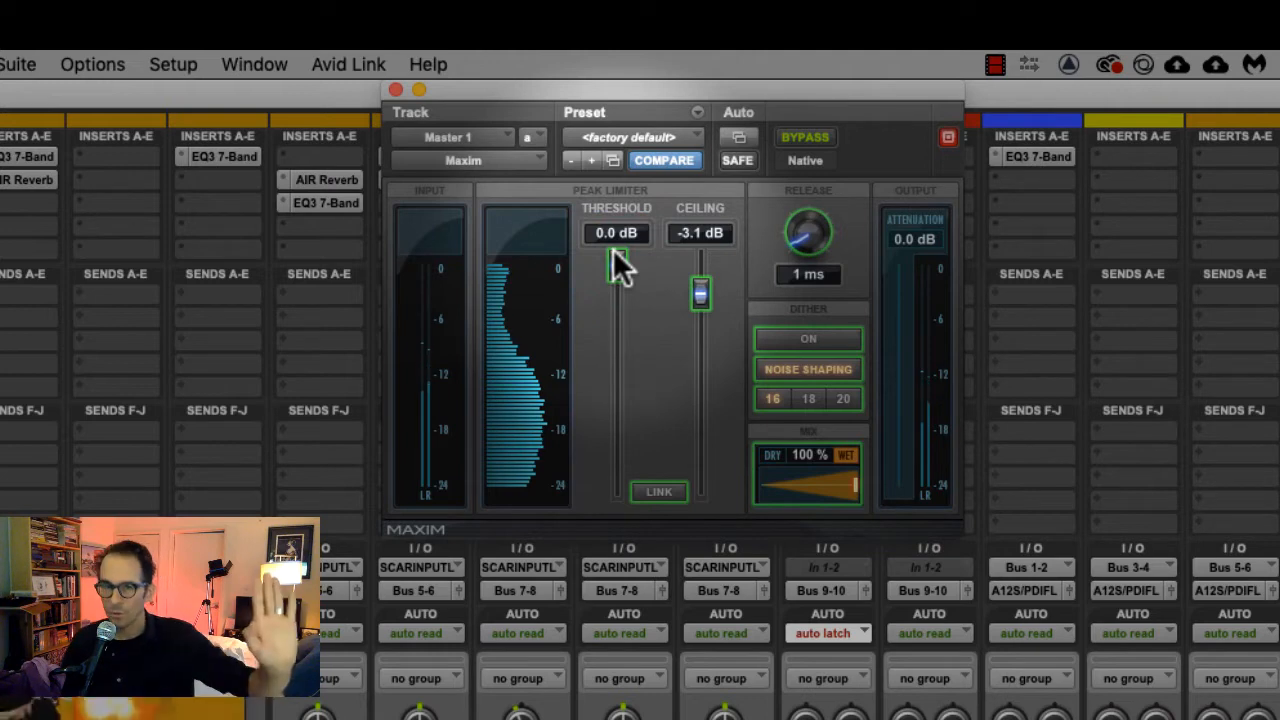
left_click_drag(613, 252, 627, 290)
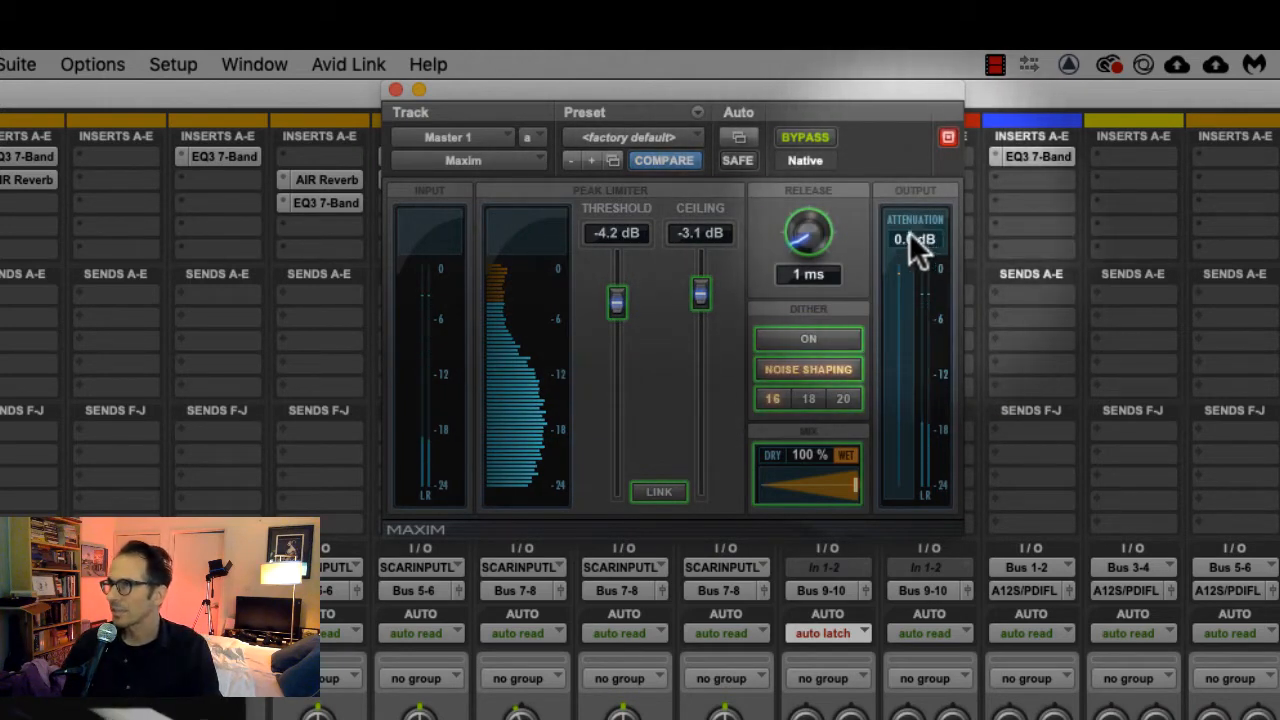
Play the mix while lowering Maxim's threshold to about -5.6 dB, then ease it back up to about -4.8 dB.
mouse_move(912, 242)
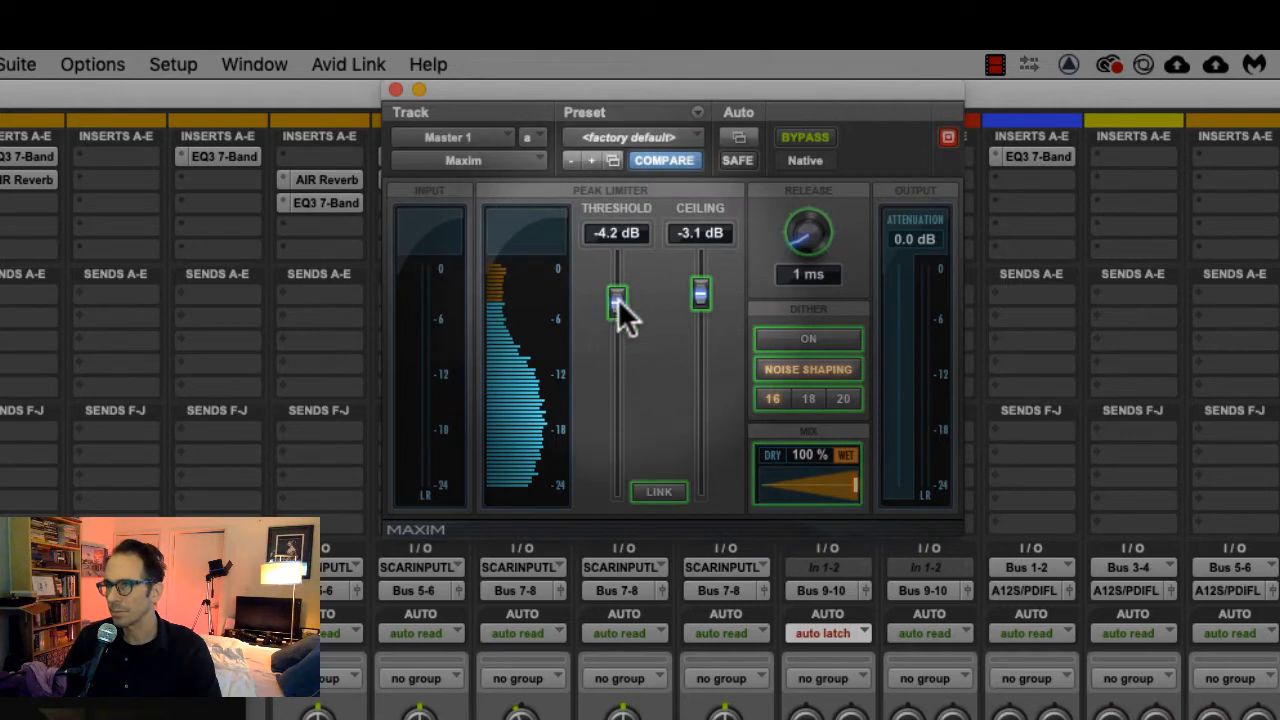
key("space")
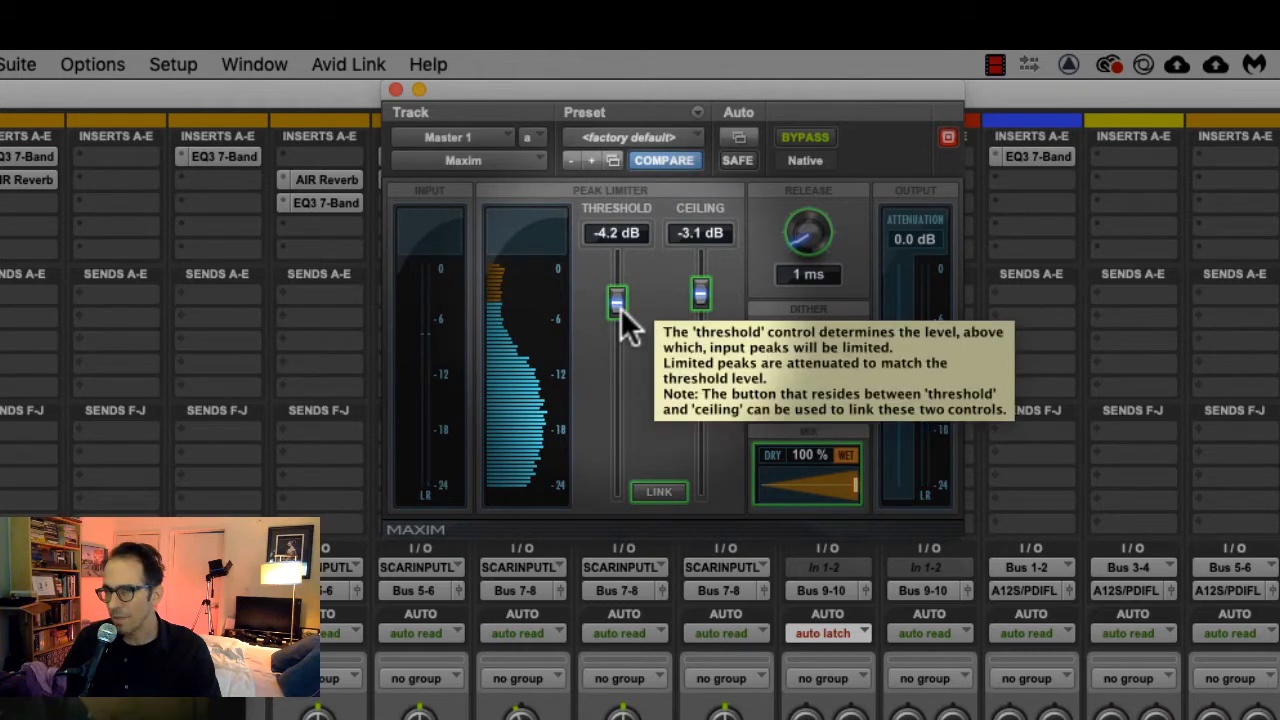
left_click_drag(620, 307, 619, 310)
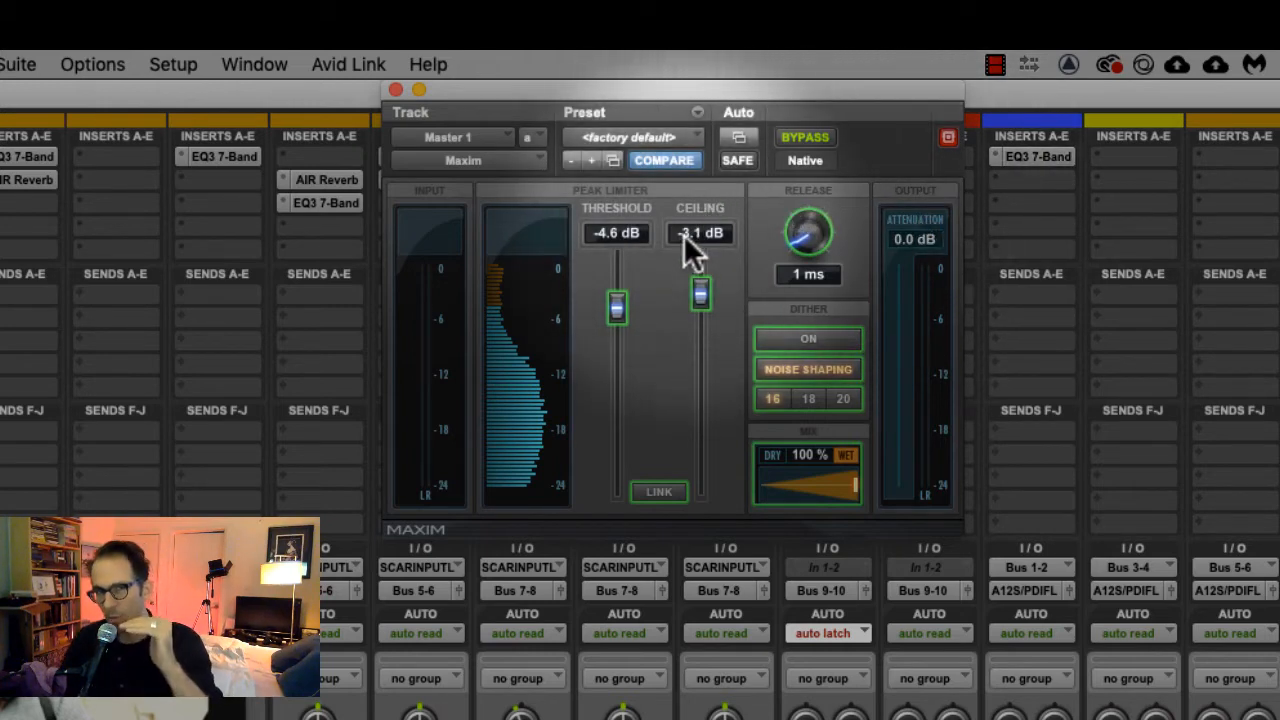
mouse_move(684, 232)
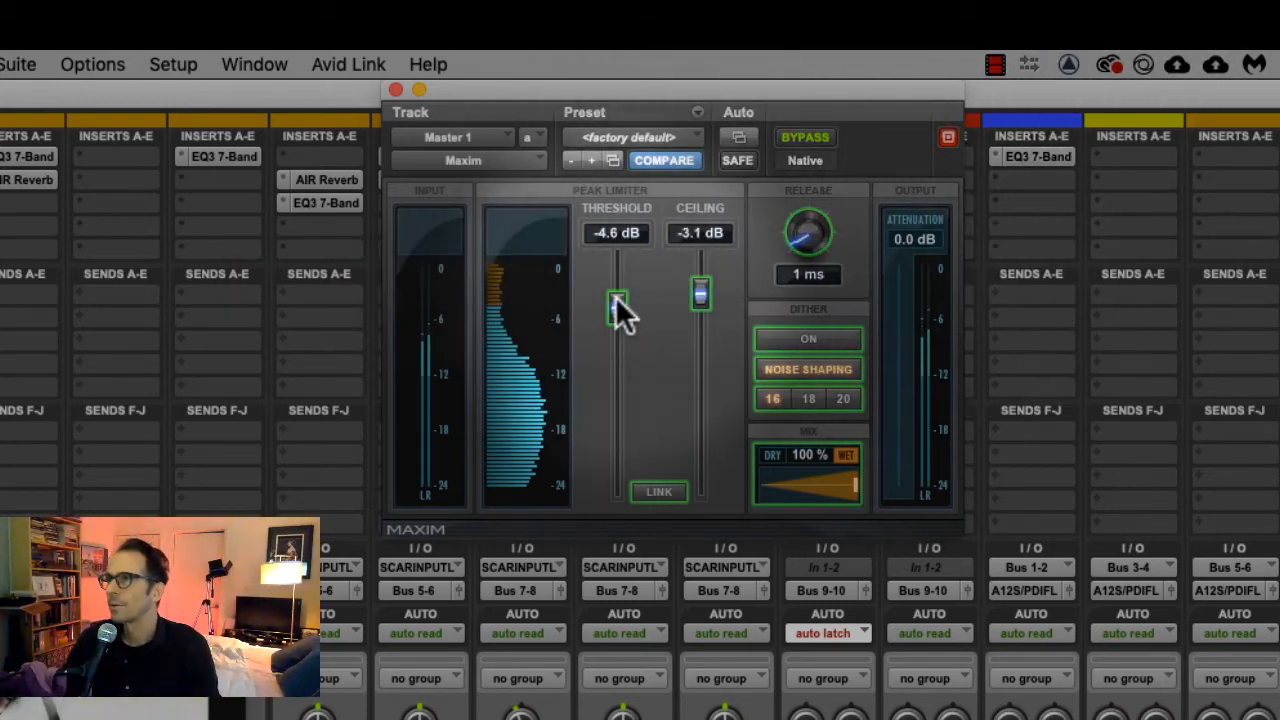
left_click_drag(615, 296, 618, 305)
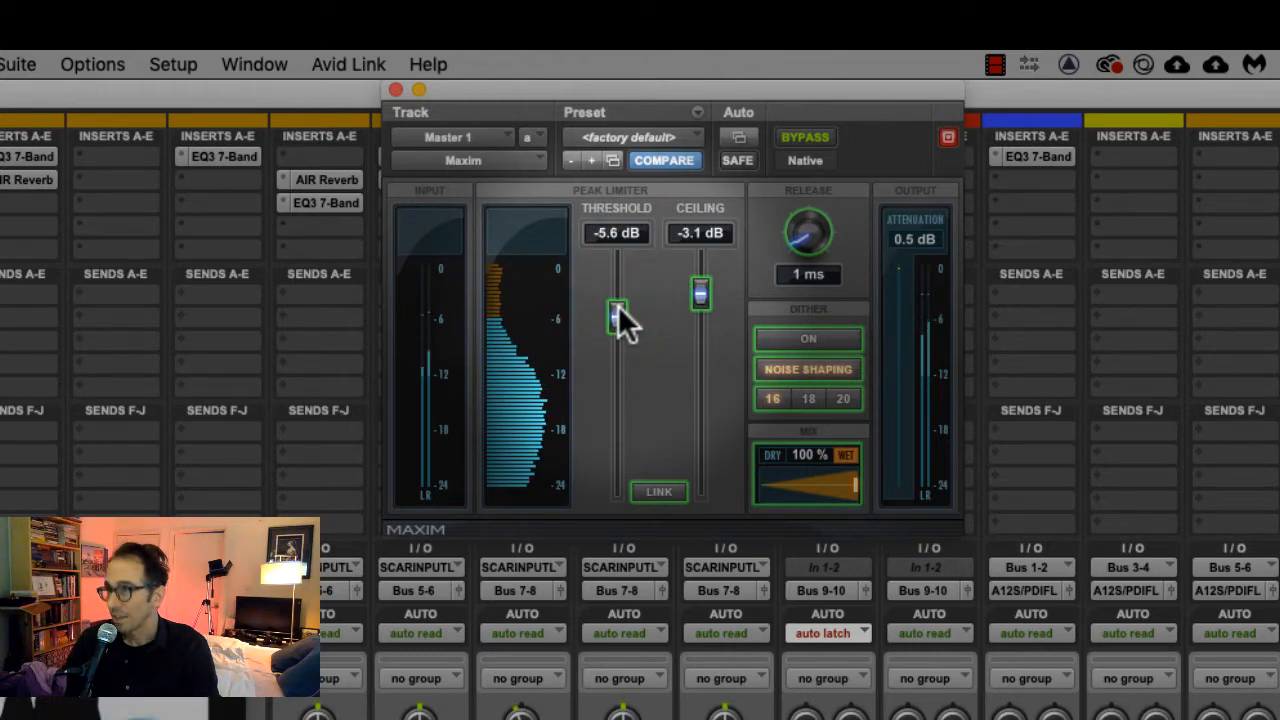
left_click_drag(618, 305, 619, 297)
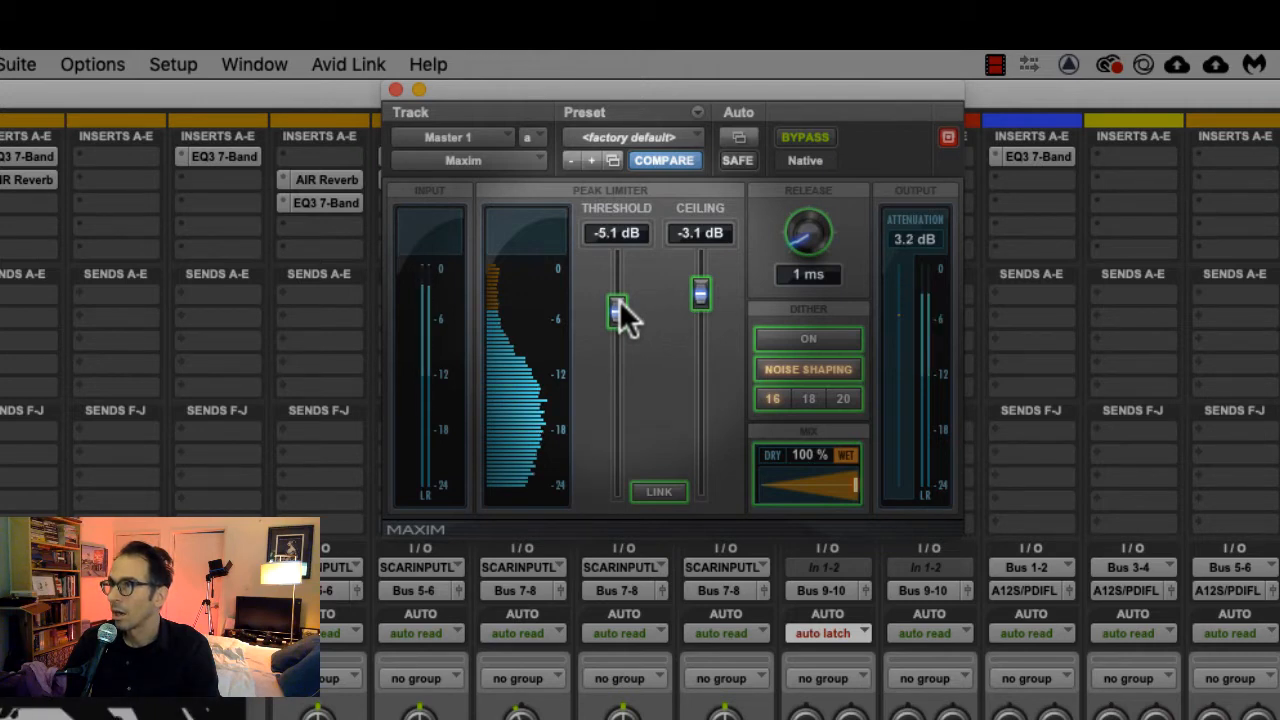
left_click_drag(618, 297, 618, 296)
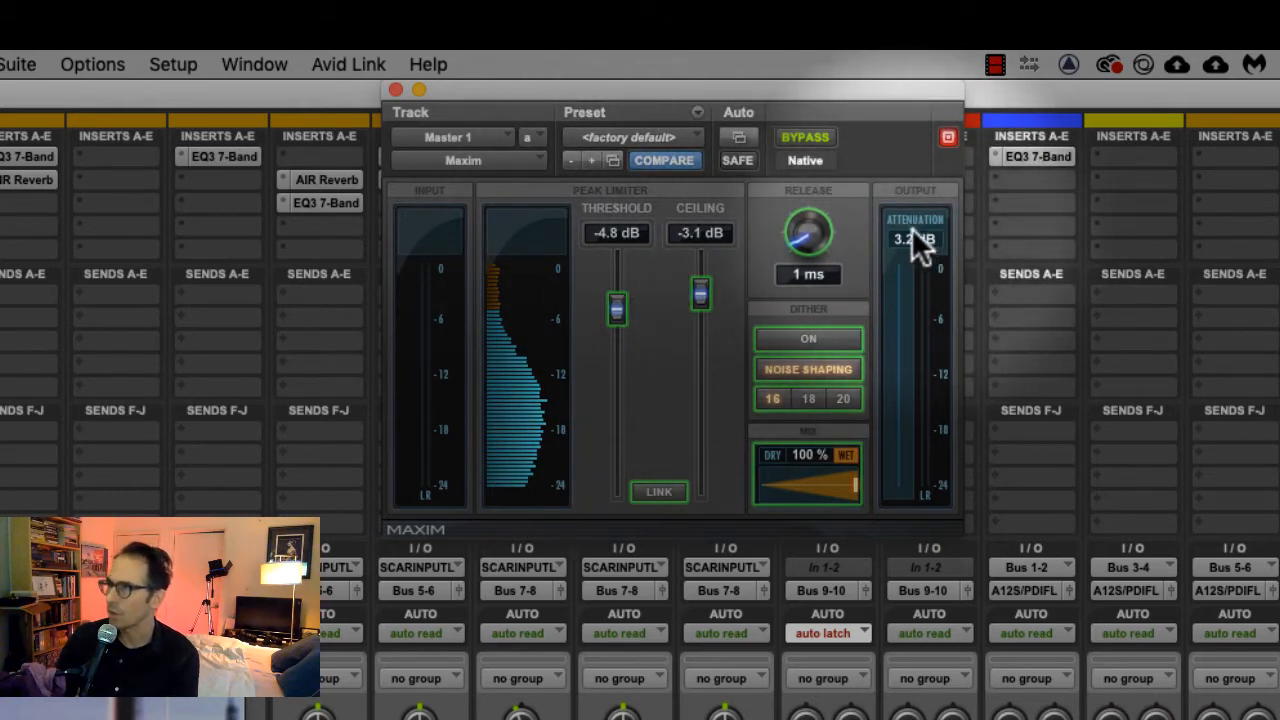
Reset Maxim's attenuation readout and raise the threshold to about -4.6 dB.
mouse_move(910, 237)
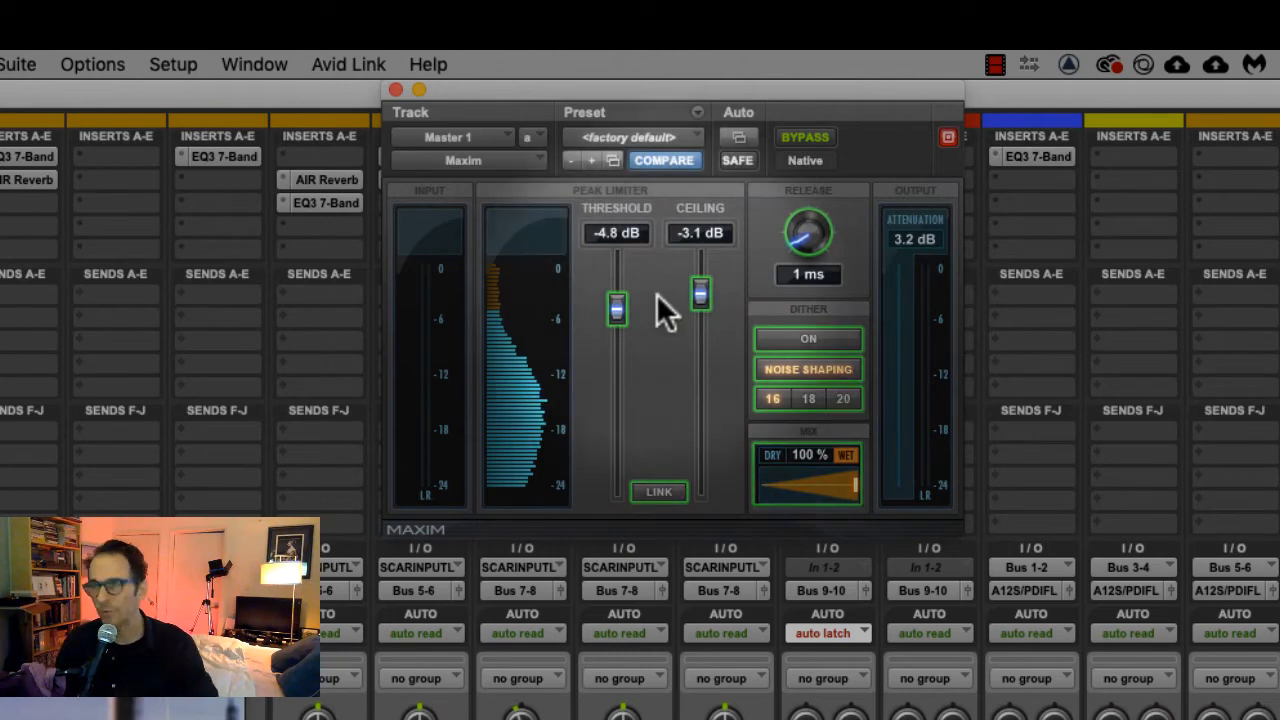
left_click(921, 241)
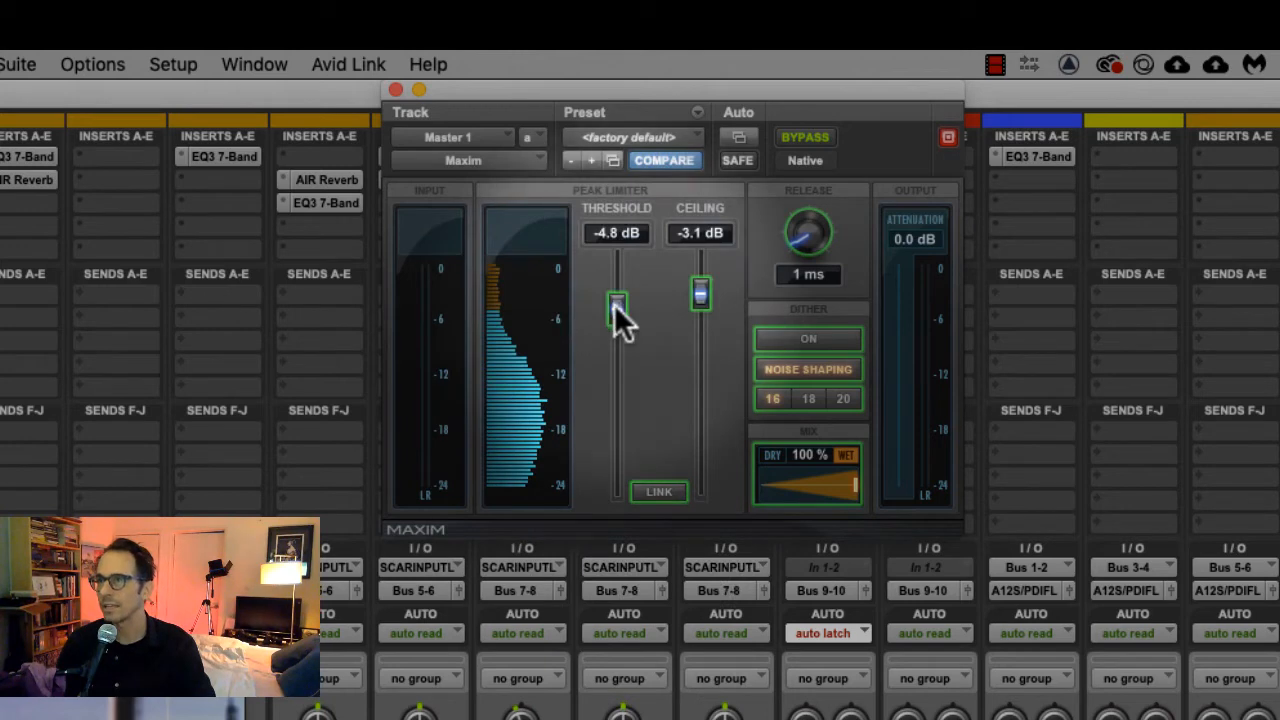
left_click_drag(614, 306, 614, 302)
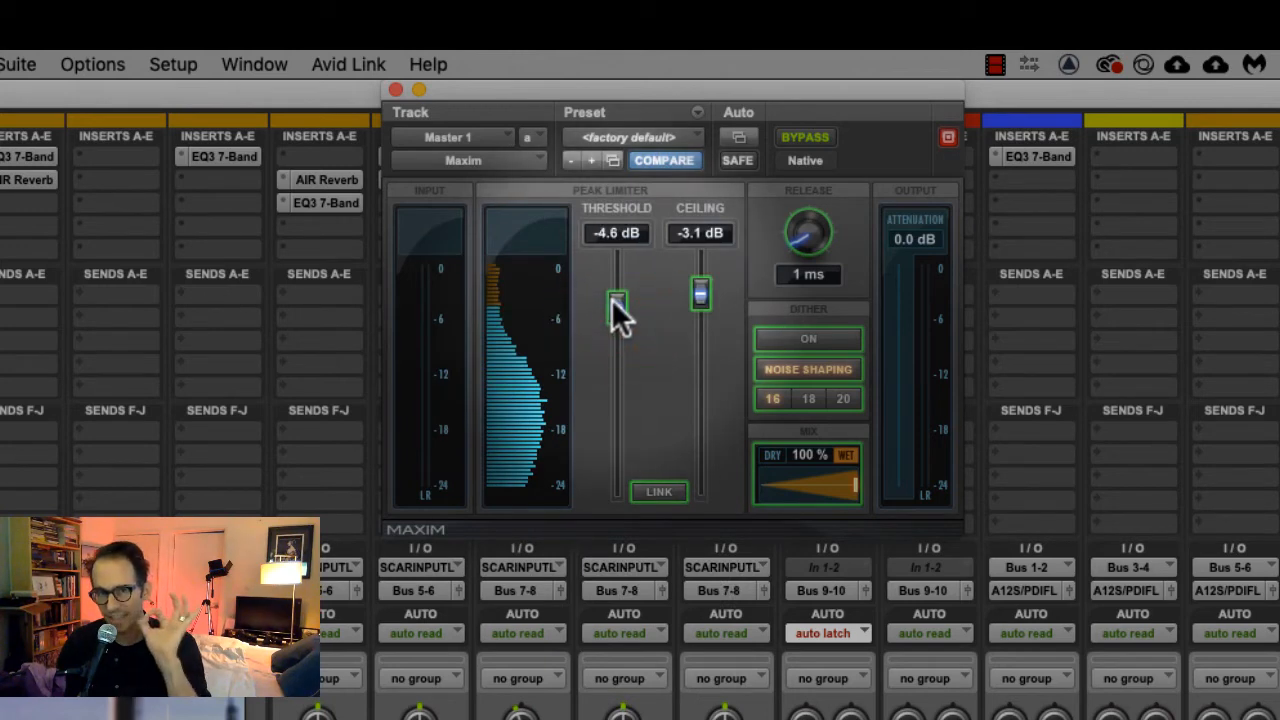
mouse_move(613, 310)
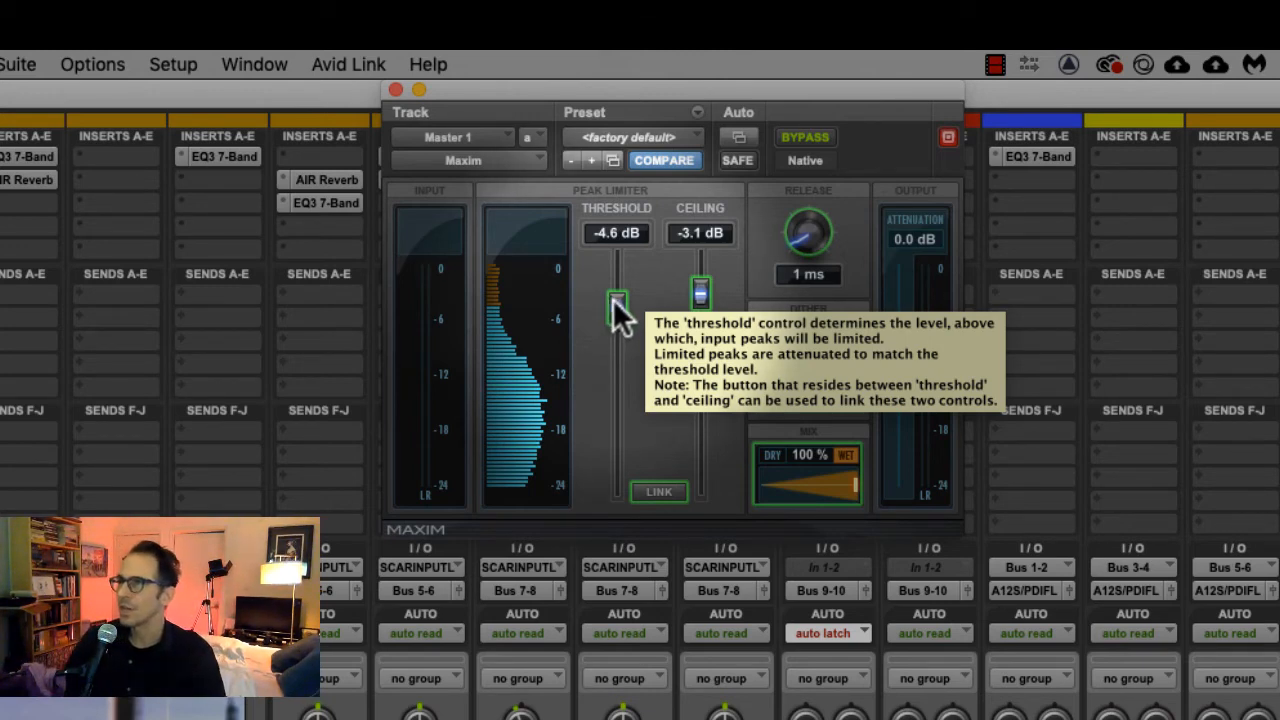
Try Maxim's threshold at 0.0 dB and -3.1 dB, and settle it at about -4.1 dB.
left_click_drag(617, 300, 609, 136)
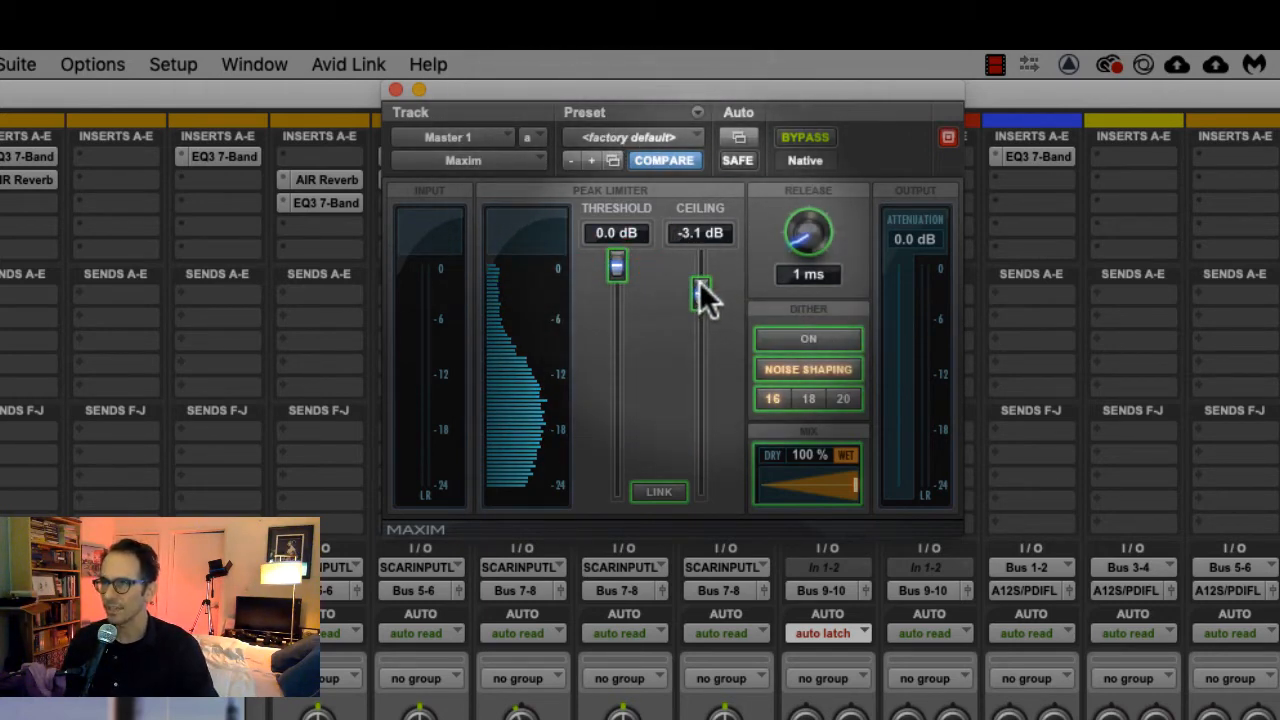
left_click_drag(616, 260, 629, 288)
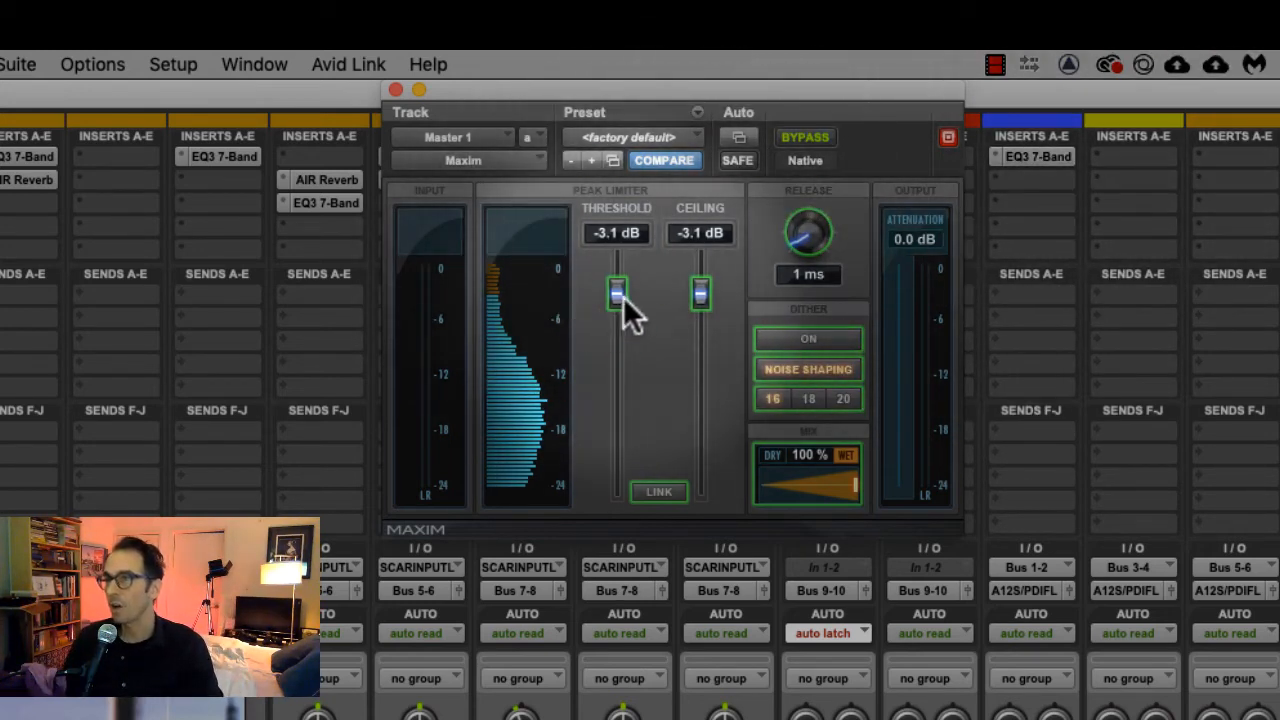
left_click_drag(623, 296, 614, 190)
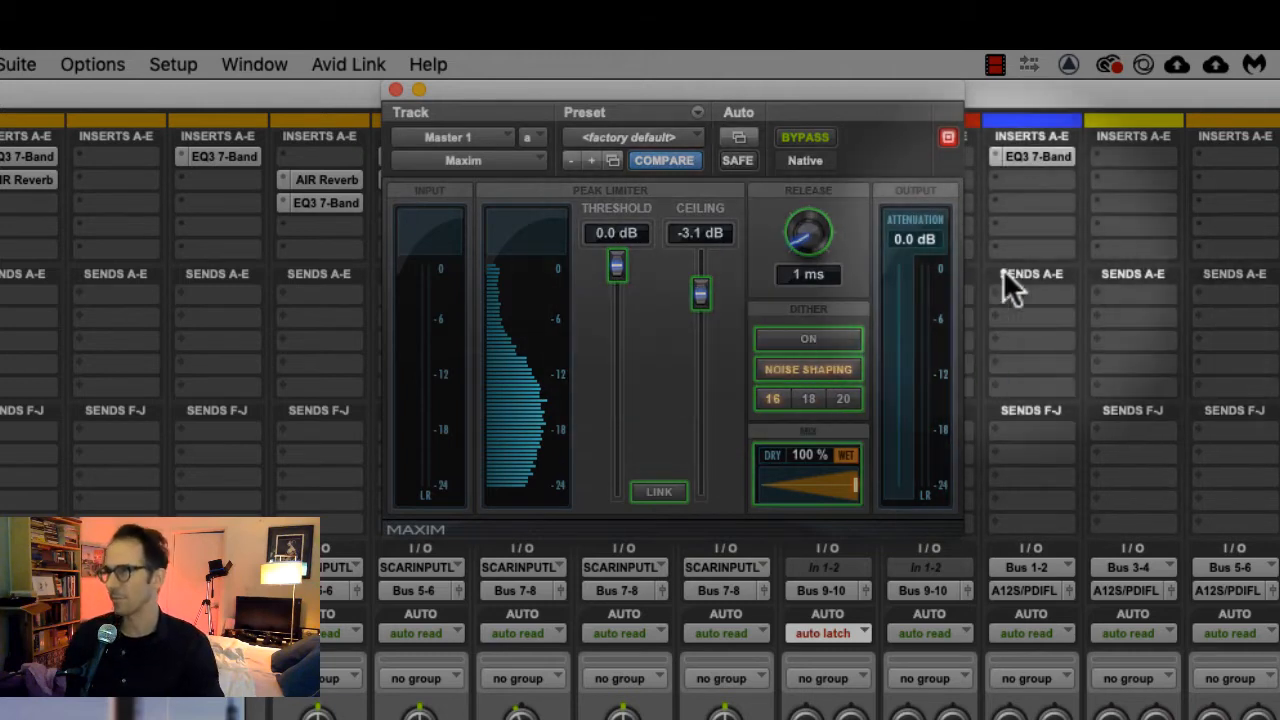
left_click_drag(620, 262, 610, 300)
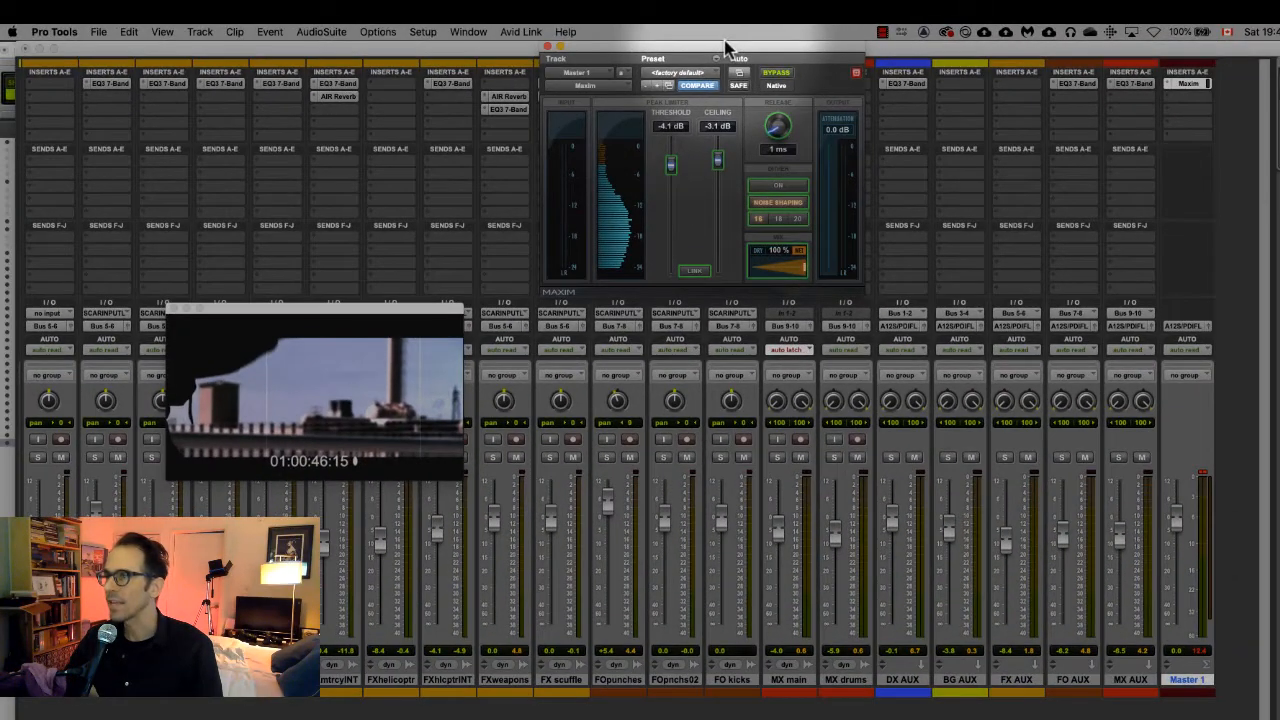
Move the Maxim window clear of the inserts and copy the second track's EQ3 7-Band insert to the first FX AUX insert slot.
left_click_drag(724, 56, 624, 330)
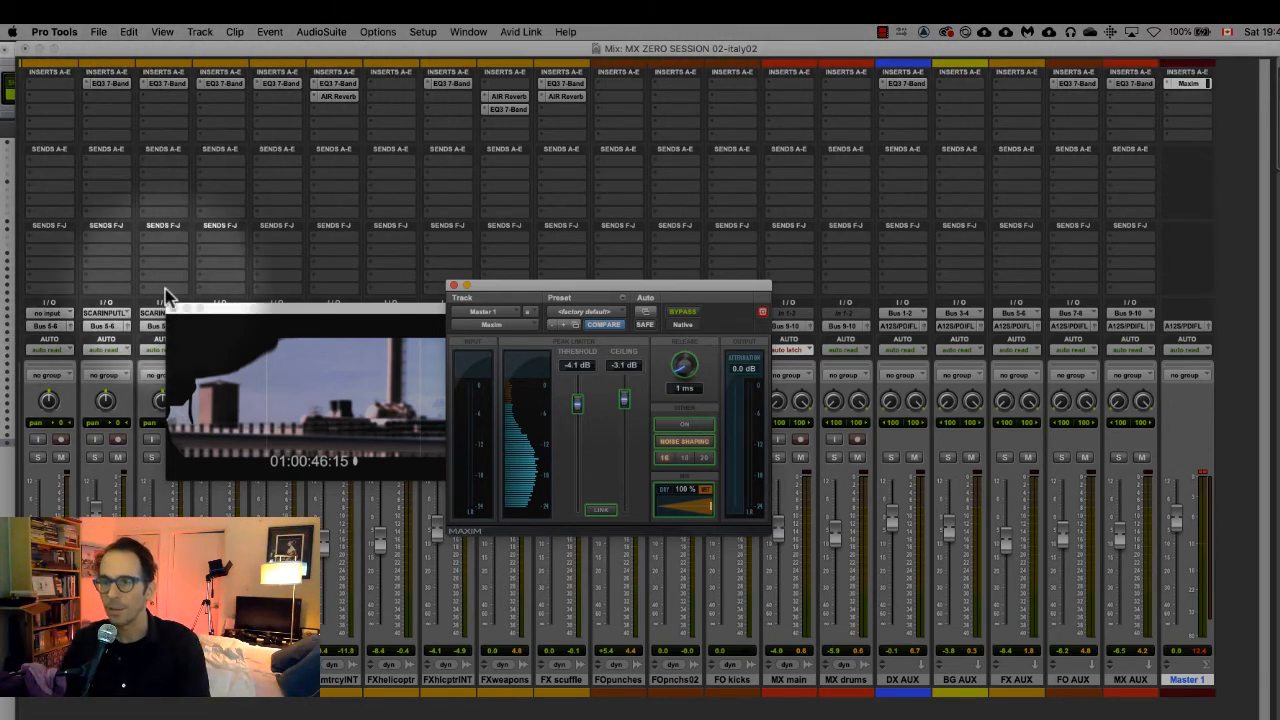
left_click(102, 84)
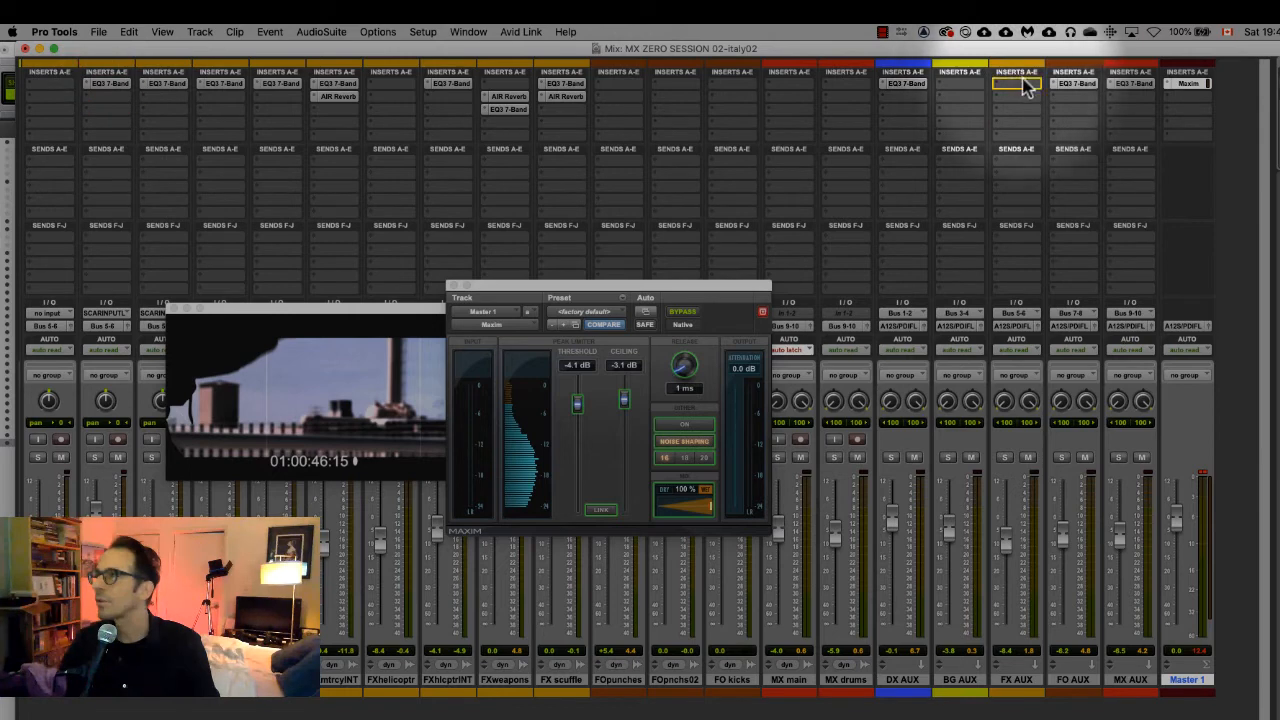
left_click_drag(1030, 88, 1030, 88)
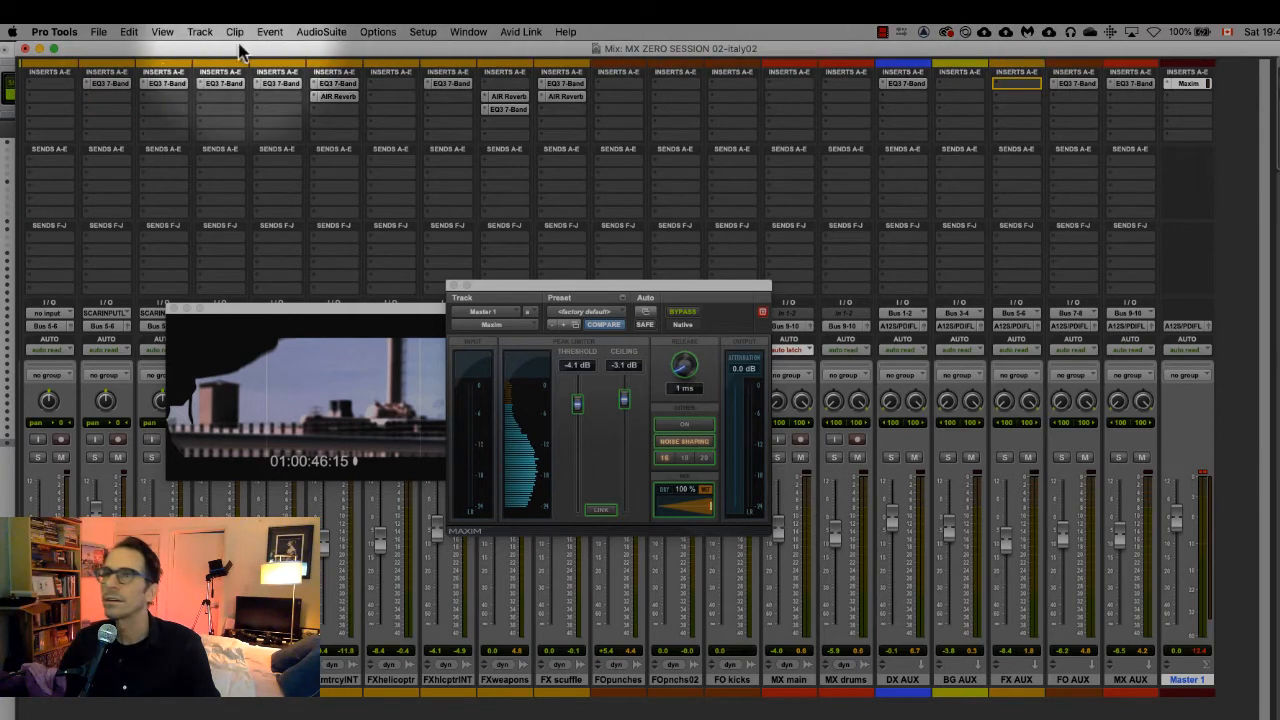
Remove the EQ3 7-Band inserts from the second, third, fourth and fifth tracks.
left_click(88, 84)
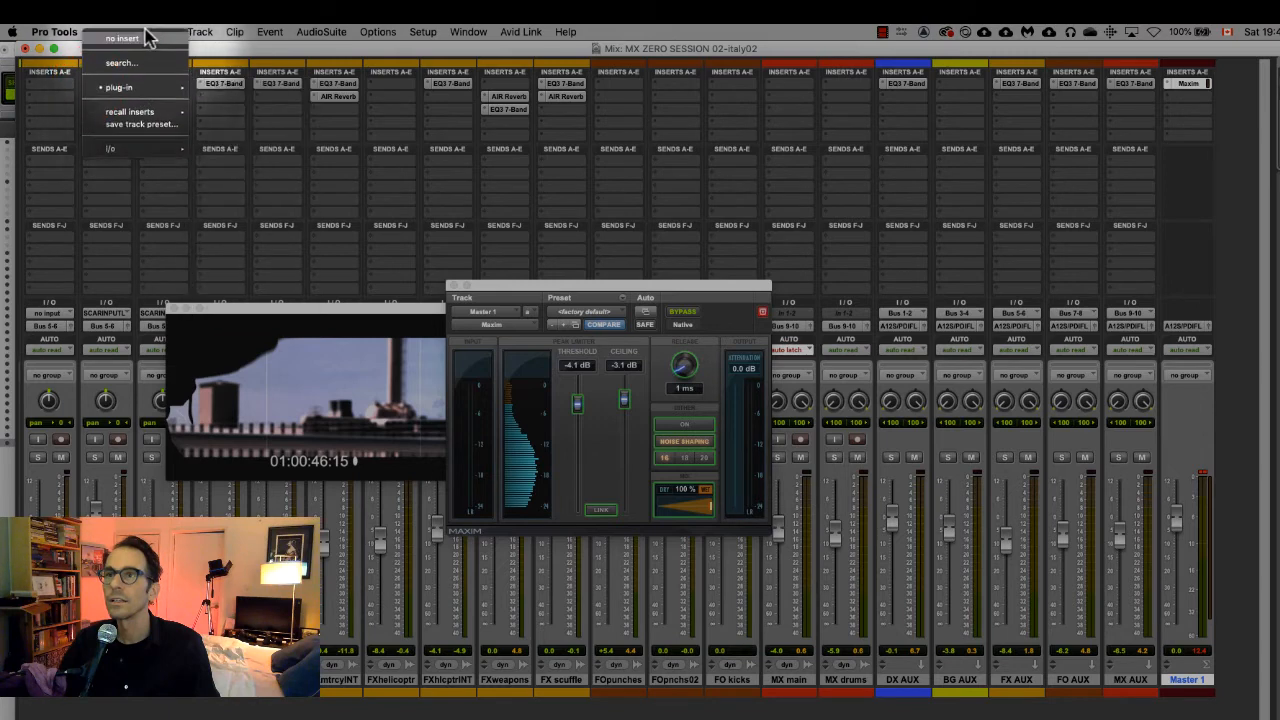
left_click(146, 40)
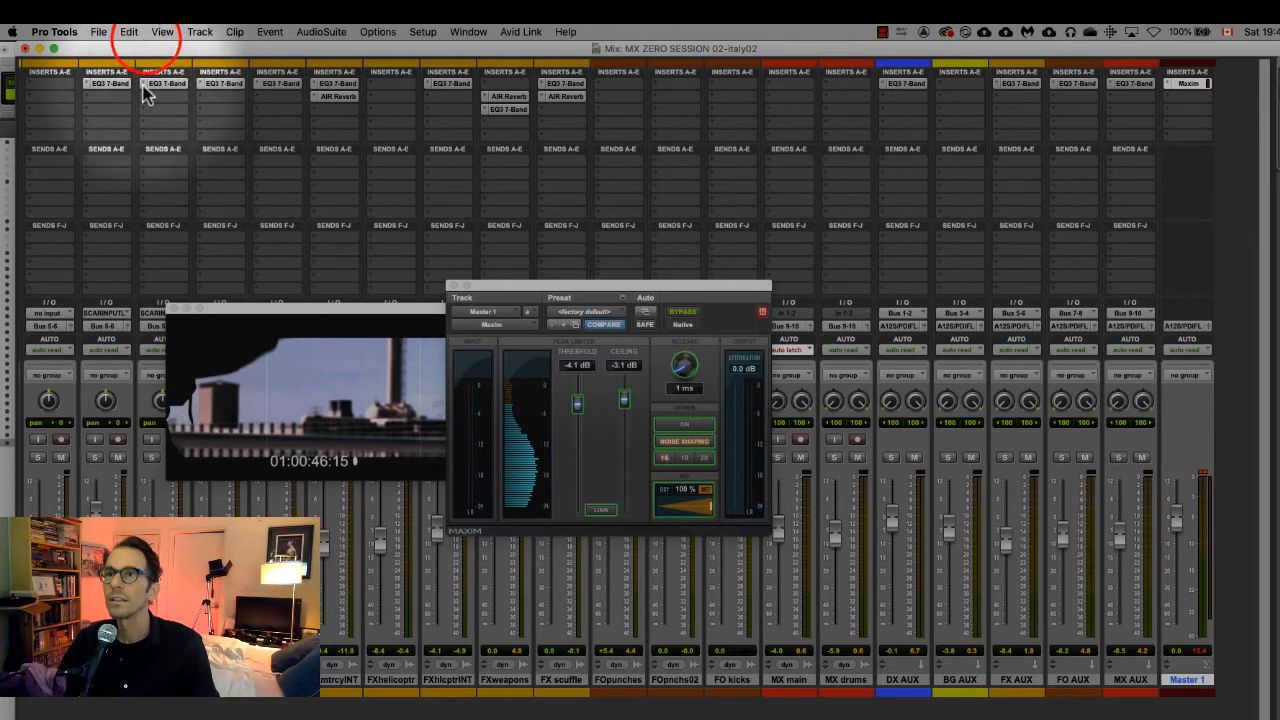
left_click(146, 86)
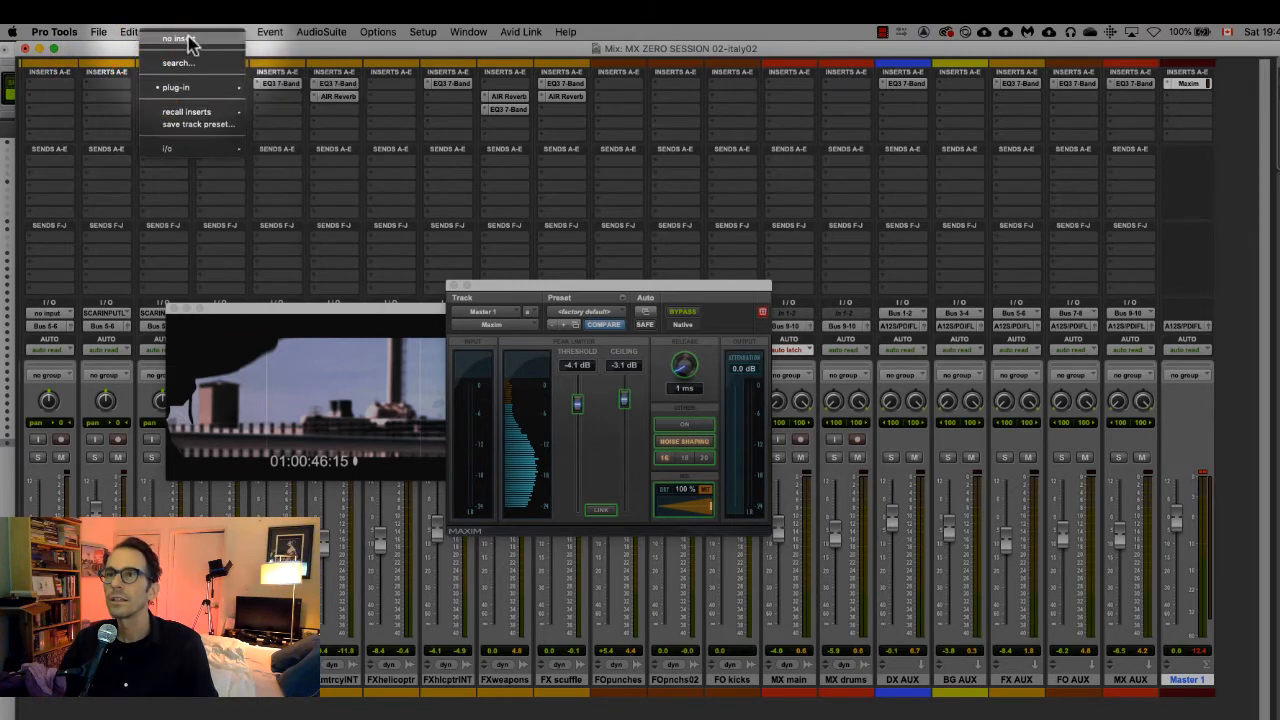
left_click(192, 38)
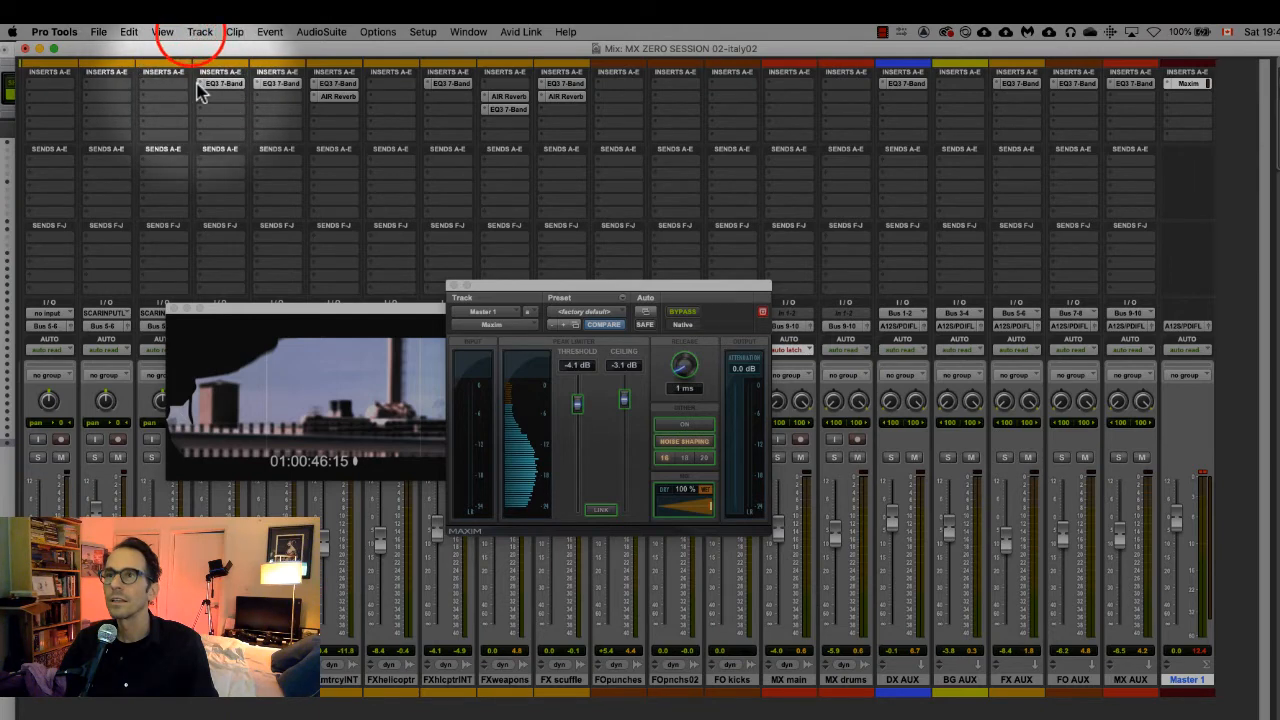
left_click(199, 87)
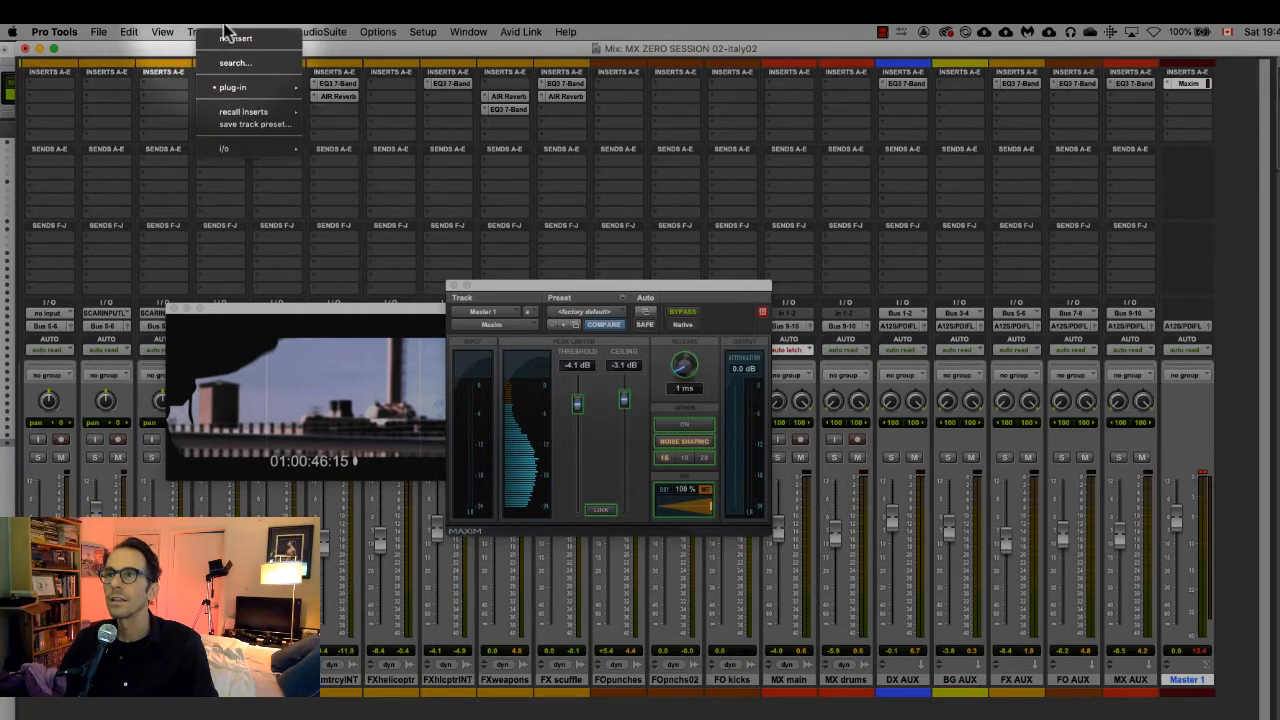
left_click(231, 40)
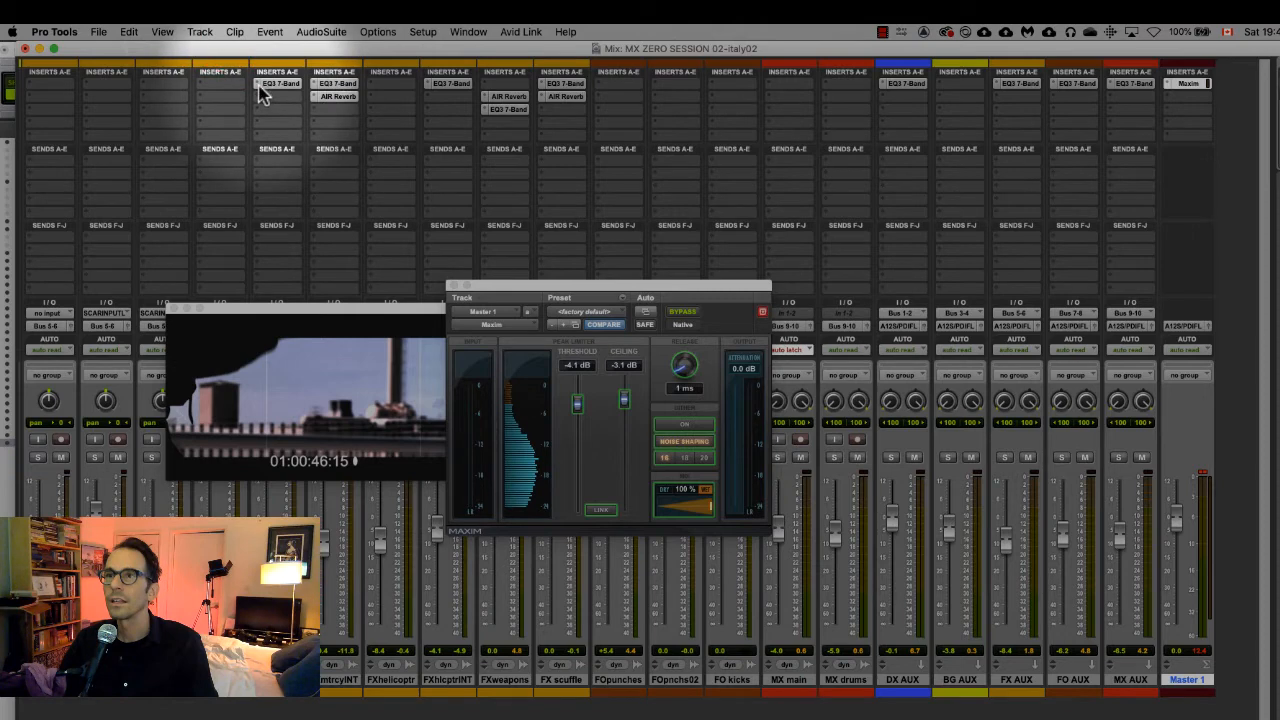
left_click(260, 88)
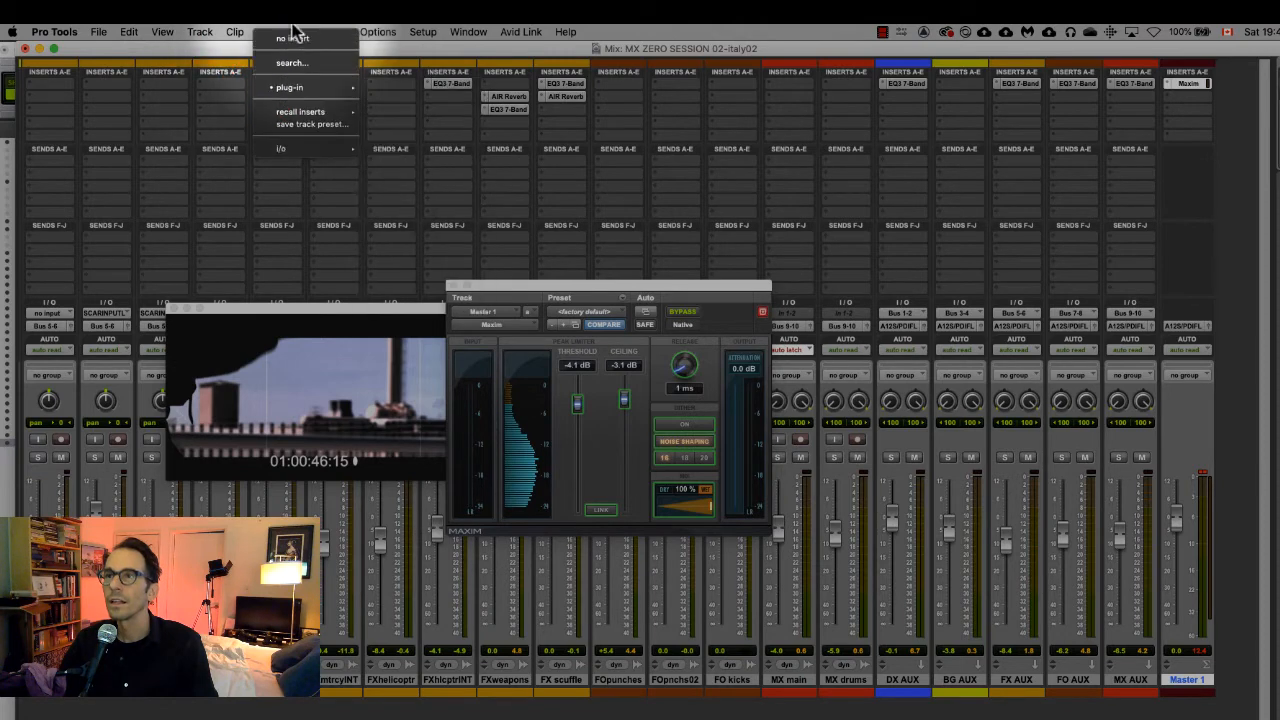
left_click(297, 40)
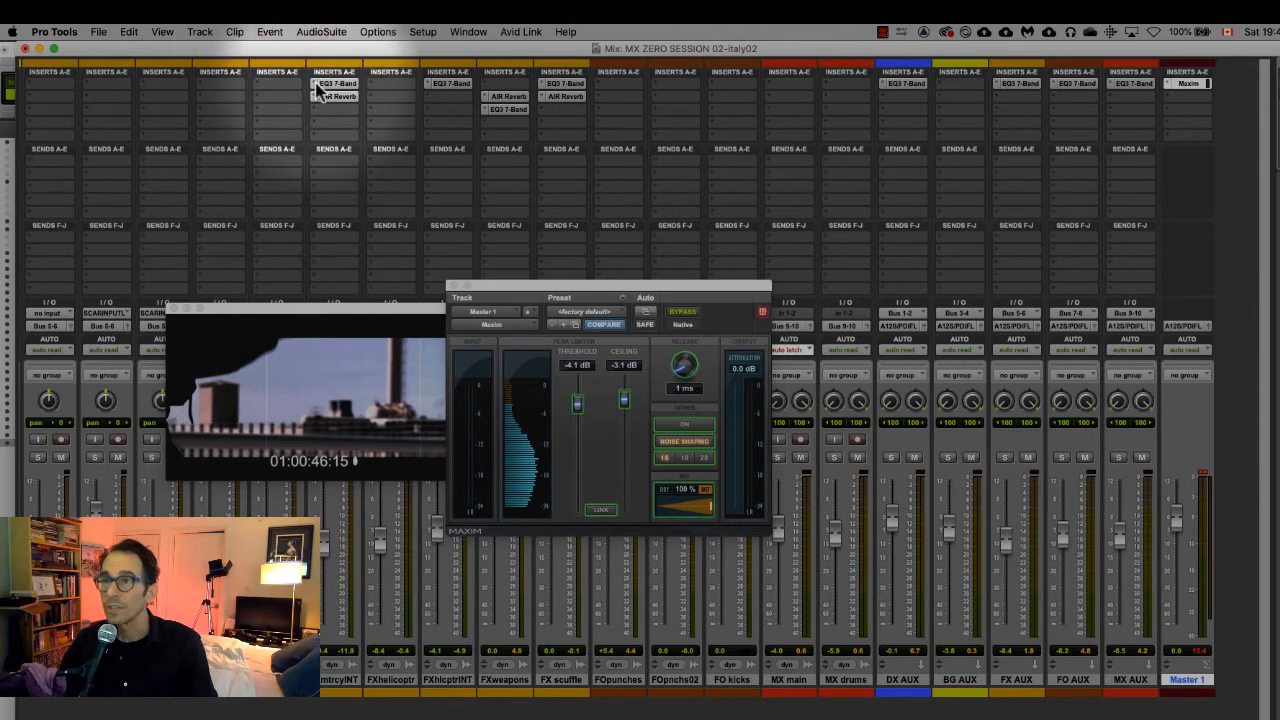
Remove the EQ3 7-Band inserts and their automation from the sixth track and FXhlcptrINT, and close the Maxim window.
left_click(314, 86)
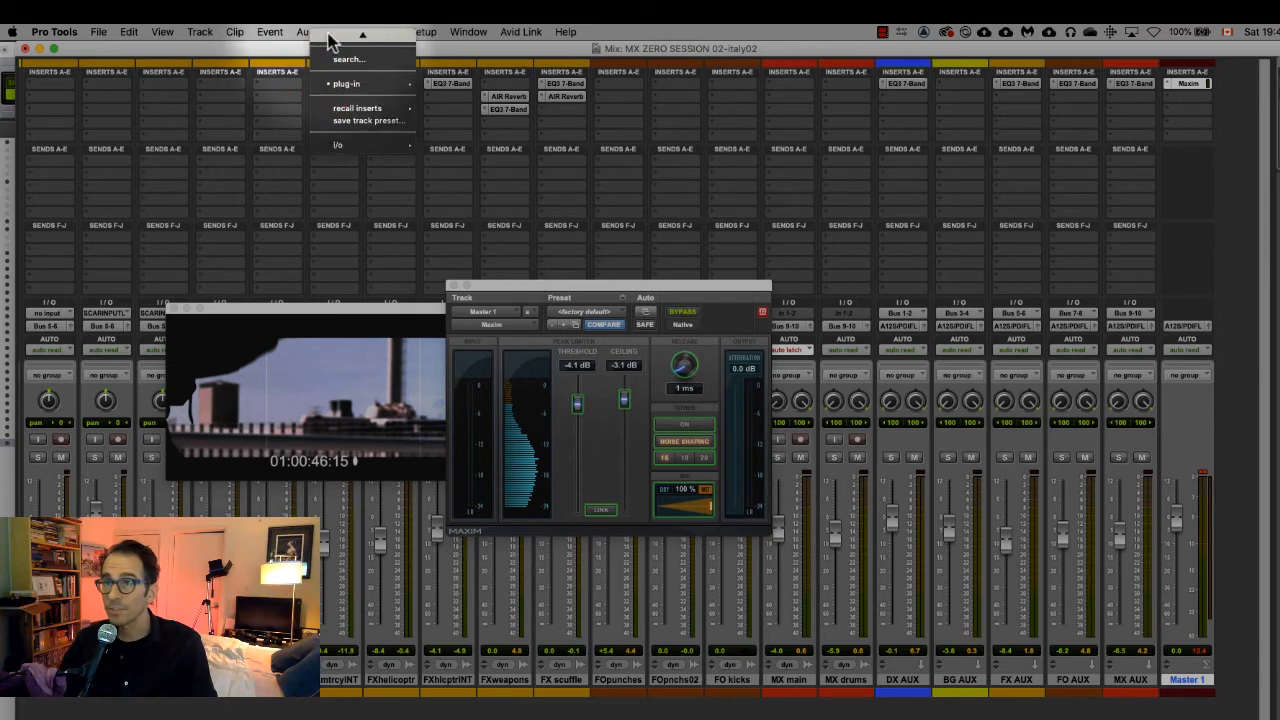
left_click(335, 42)
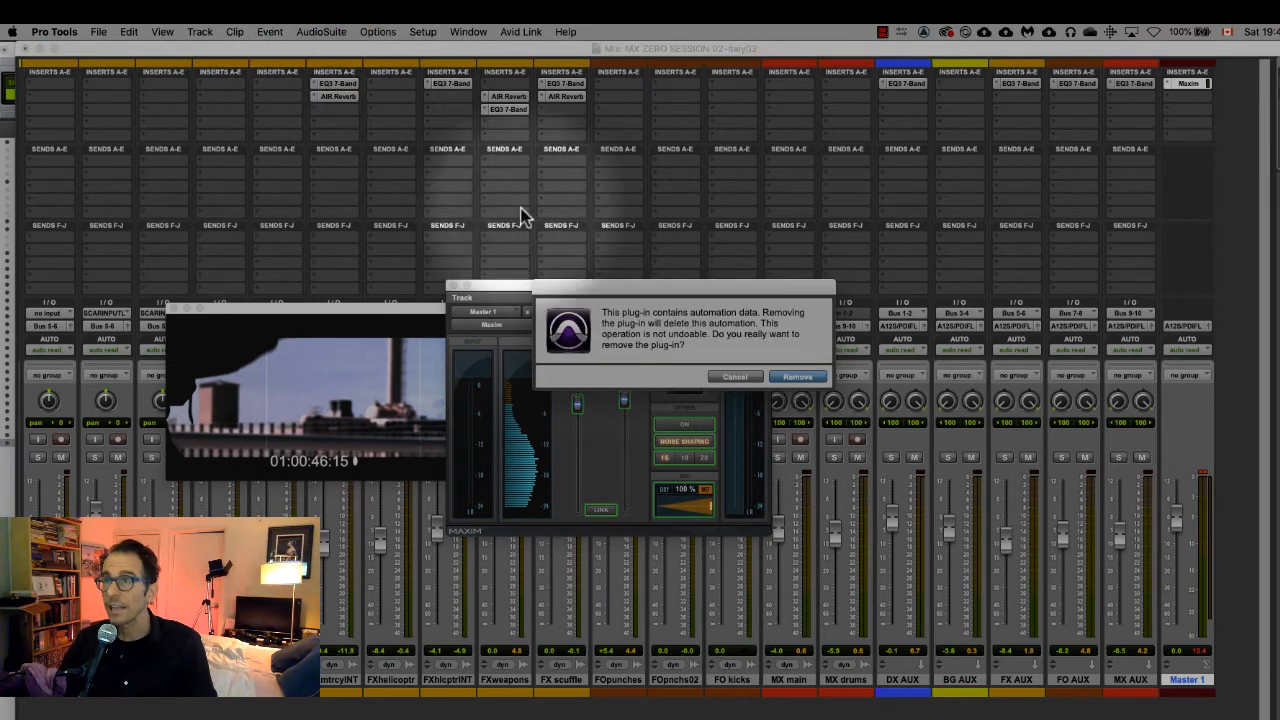
left_click(814, 376)
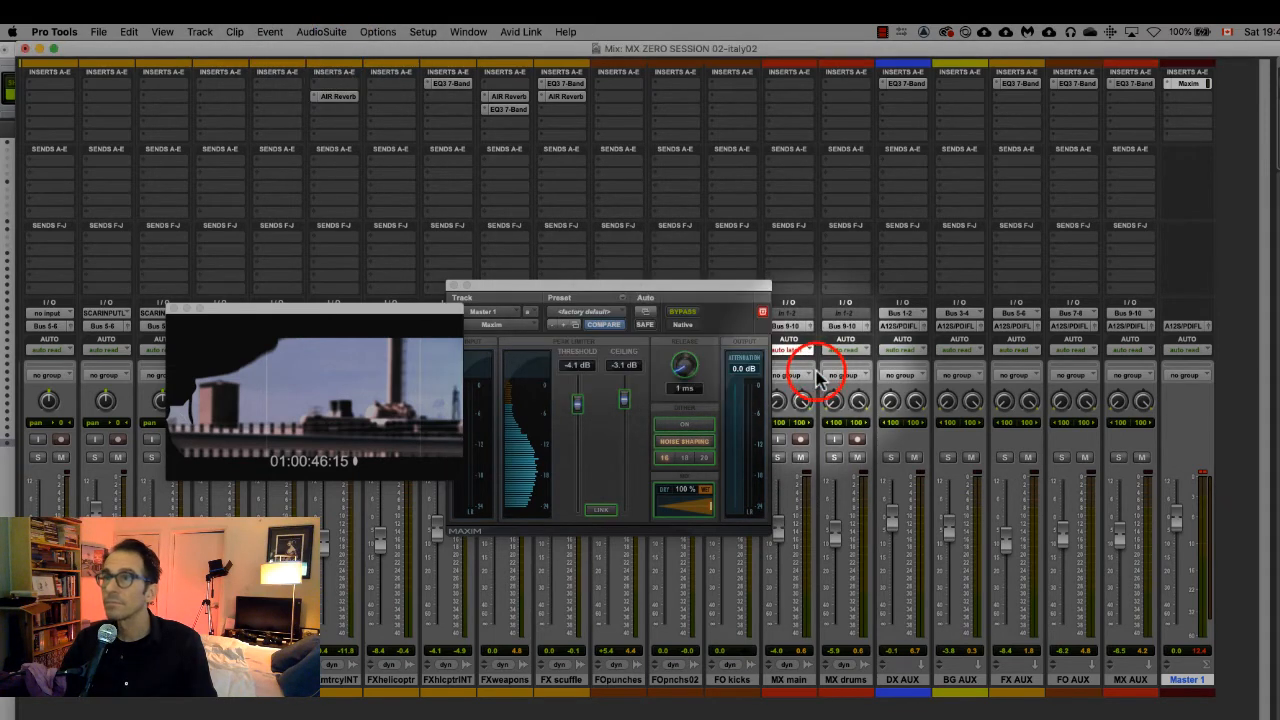
left_click(430, 85)
left_click(468, 32)
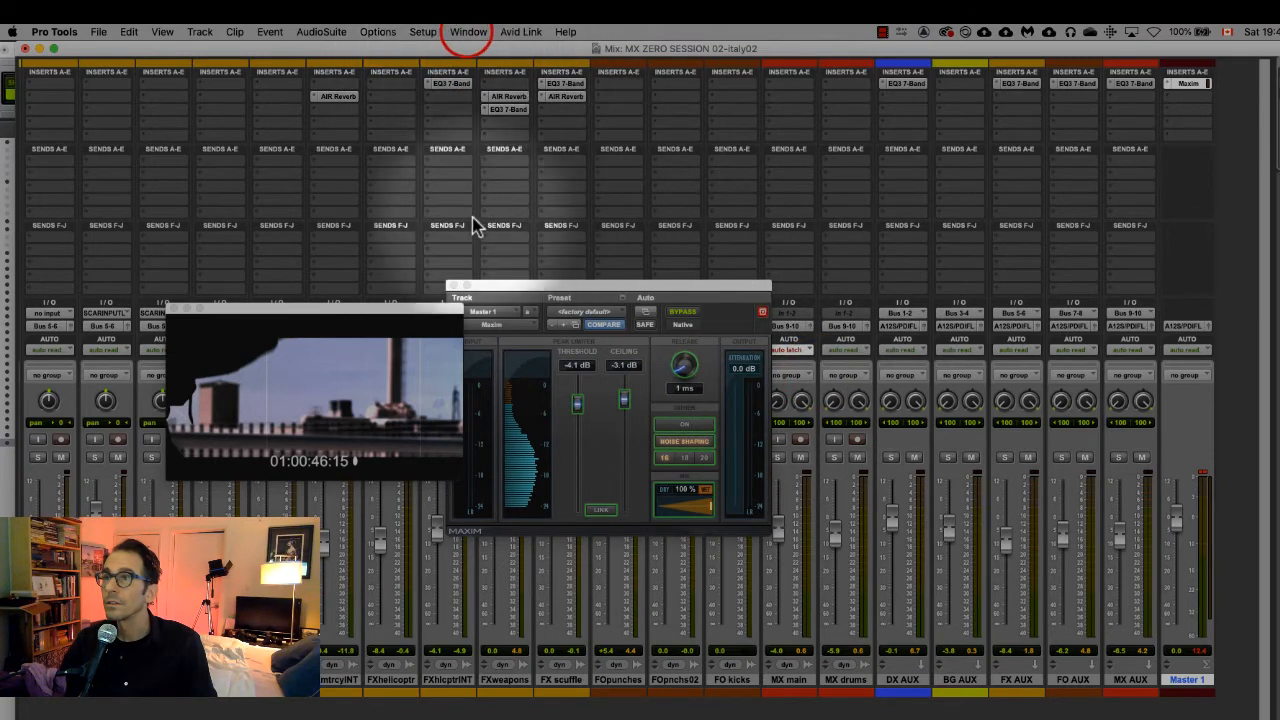
left_click(455, 286)
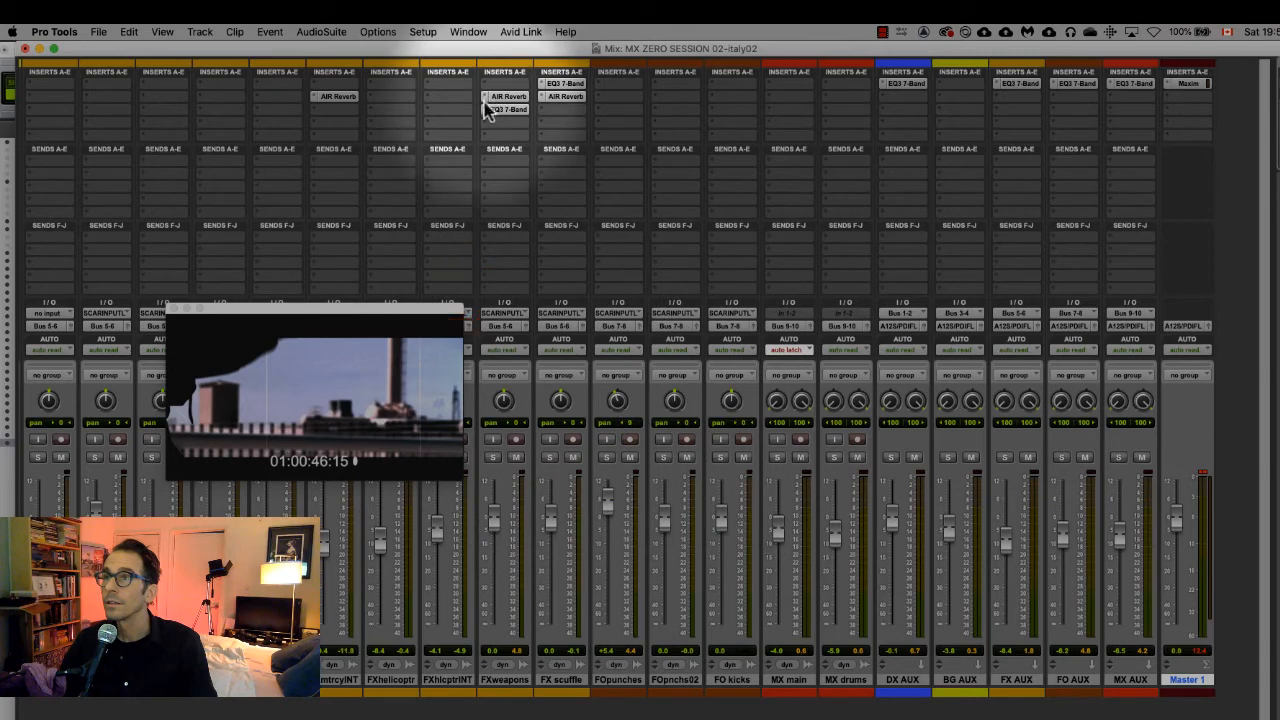
Remove the EQ3 7-Band inserts from FXweapons and FX scuffle, keeping their AIR Reverbs, and select the FX AUX track.
left_click(485, 110)
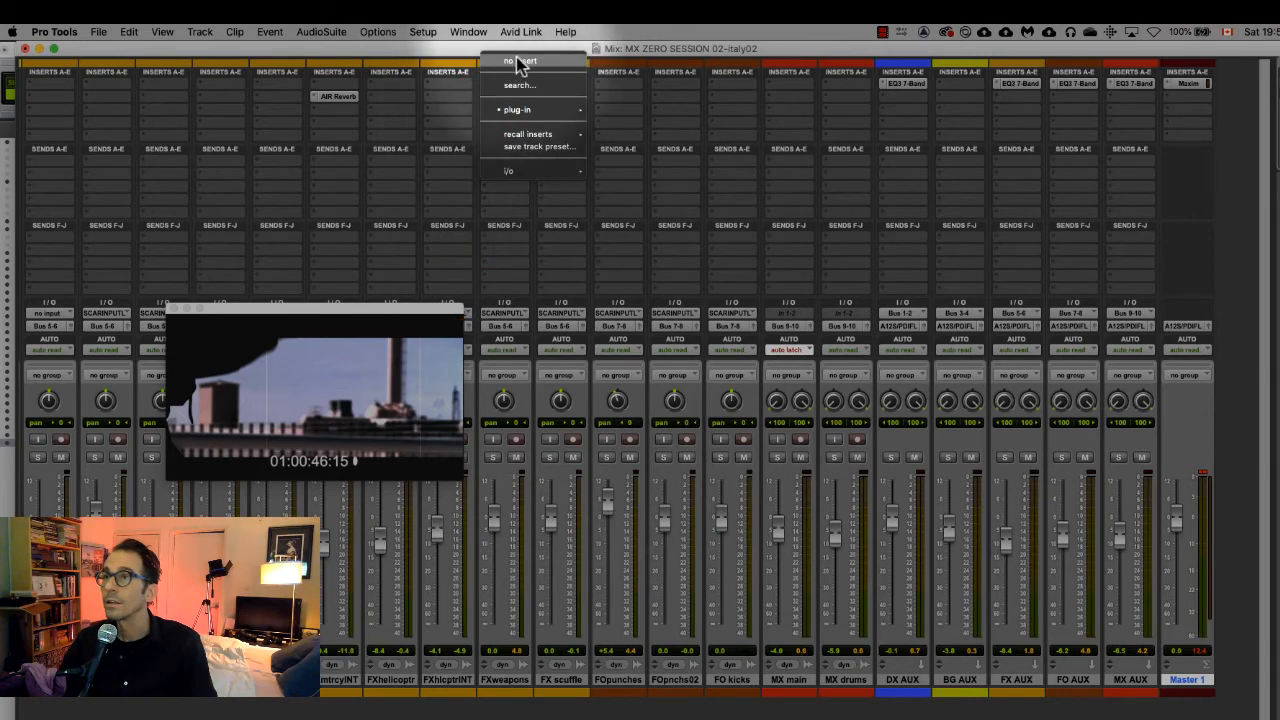
left_click(516, 57)
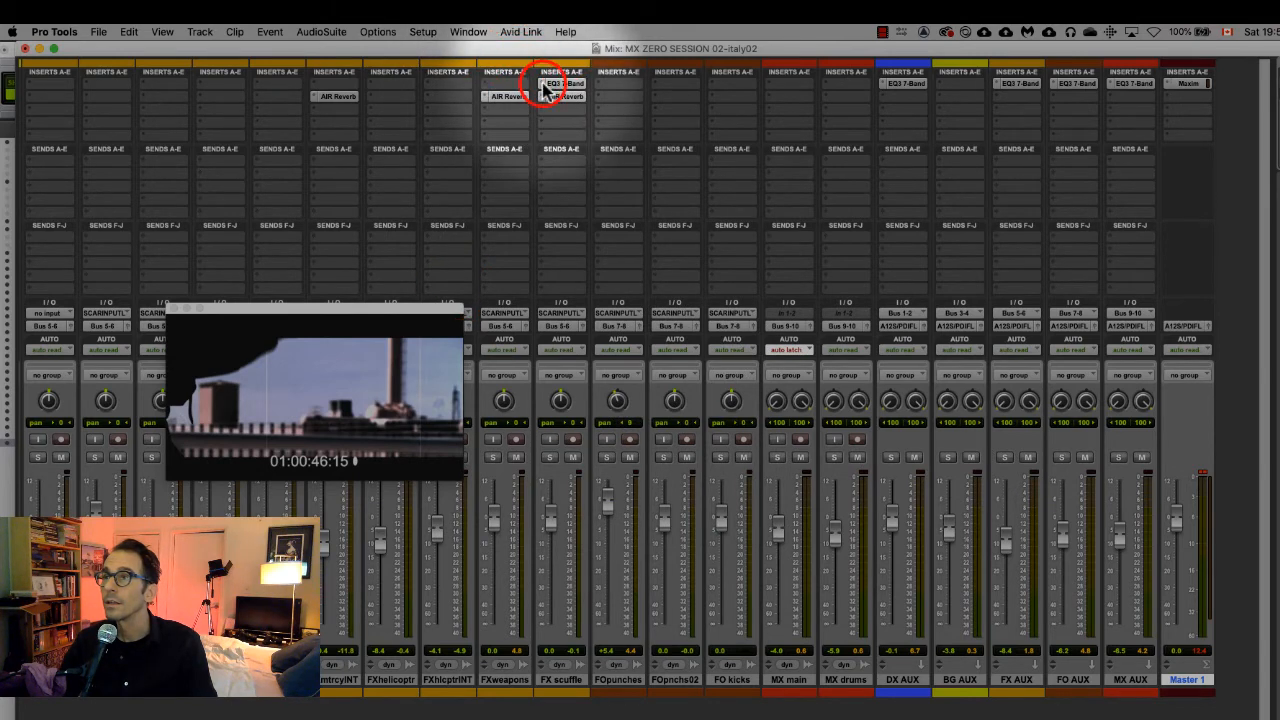
left_click(545, 88)
left_click(578, 39)
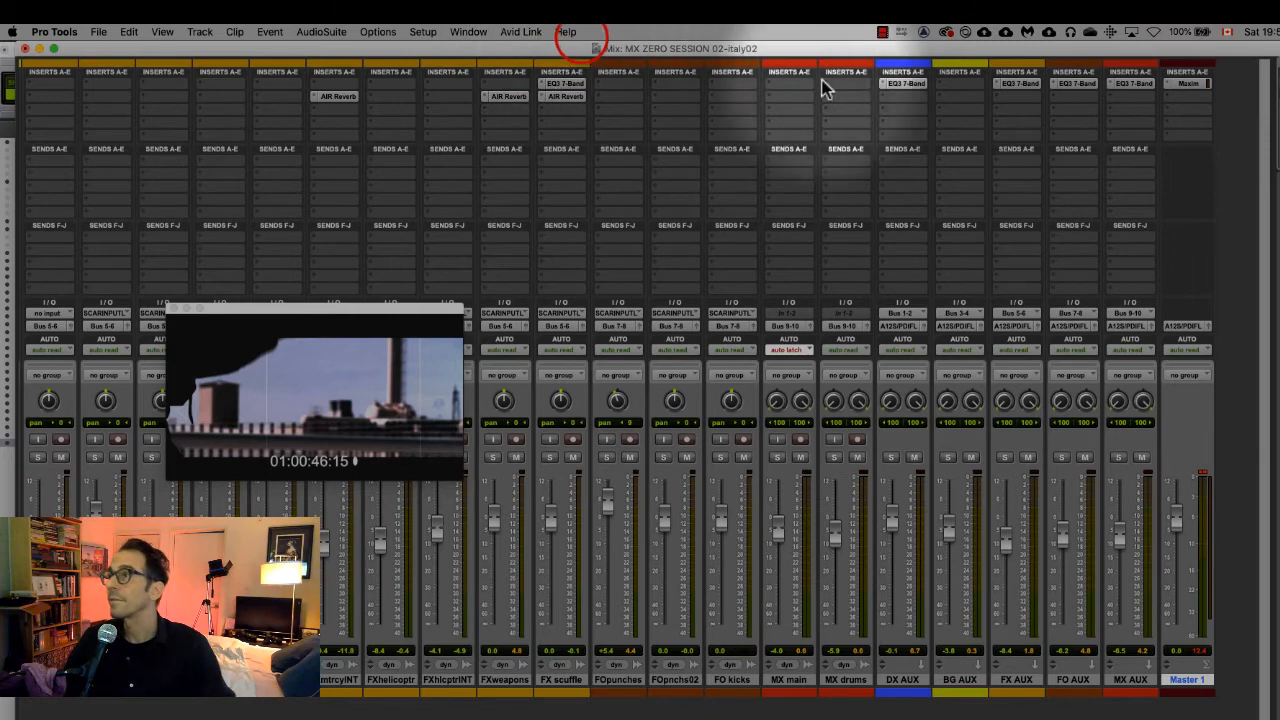
left_click(1030, 680)
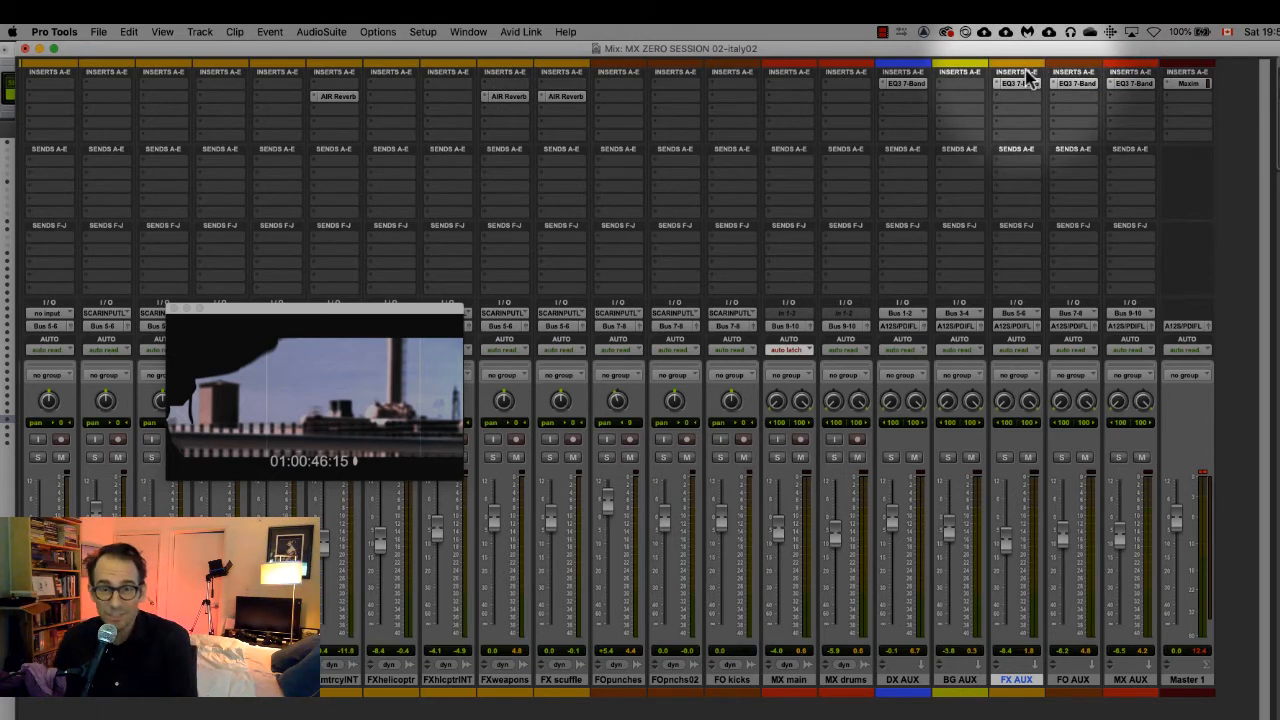
Inspect the AIR Reverb settings on FX motorcycle INT and FXweapons, and close the plug-in window.
left_click(335, 97)
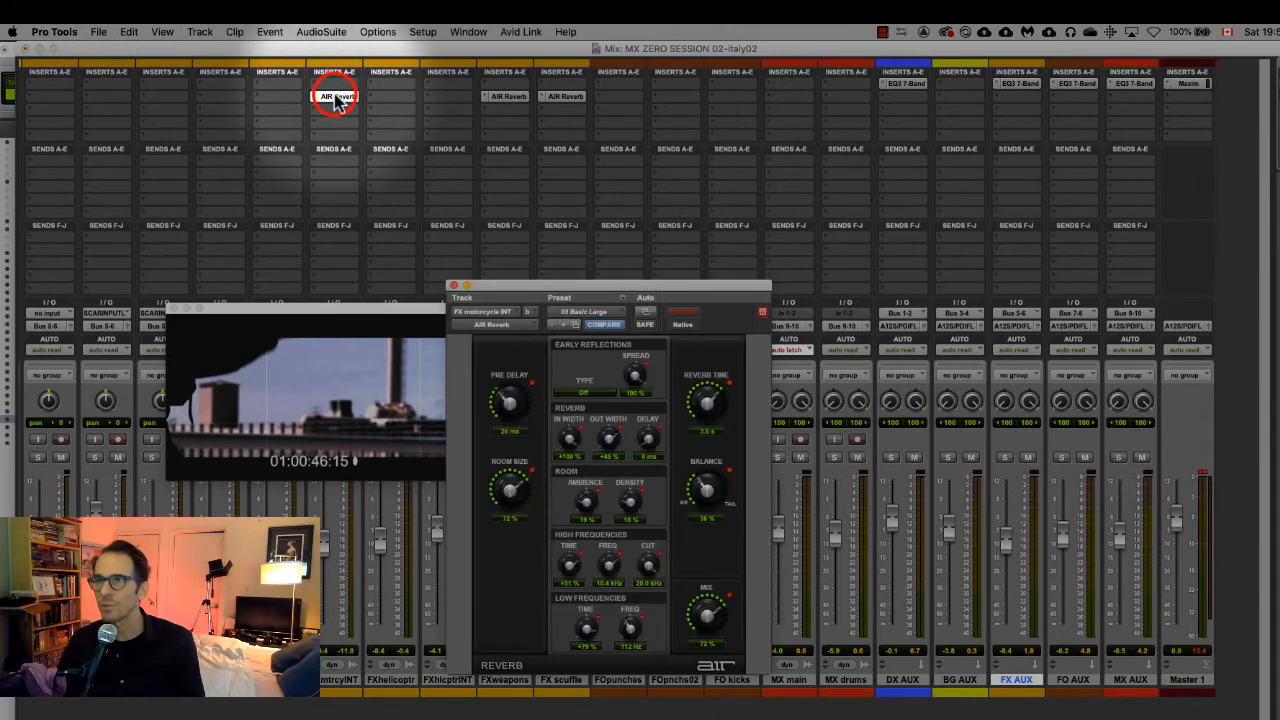
left_click(503, 97)
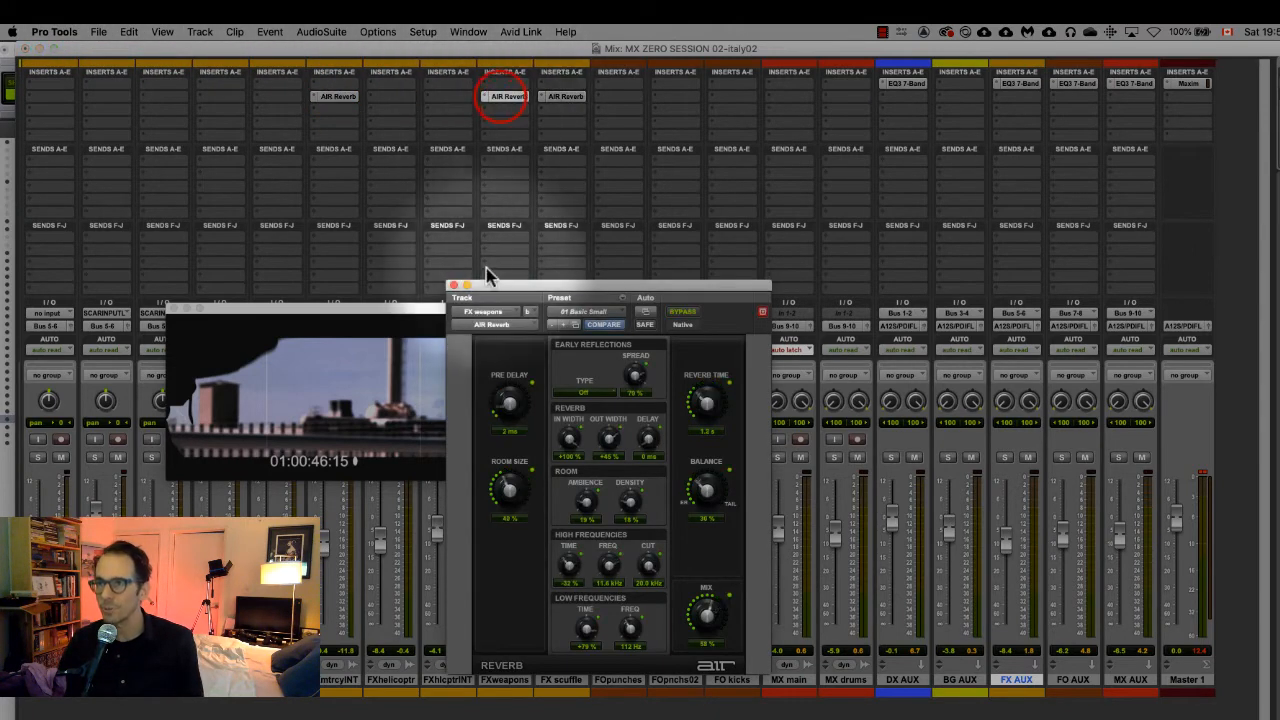
left_click(455, 287)
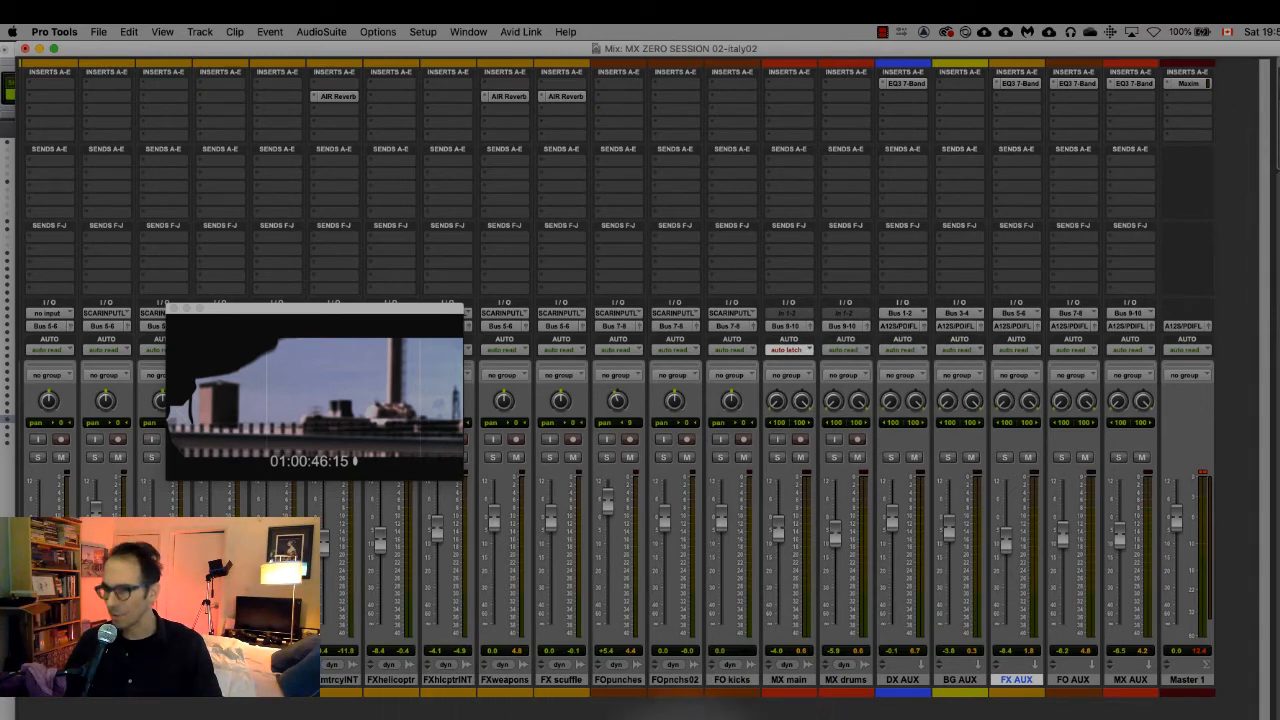
Switch from the Mix window to the Edit window and move the video window clear of the tracks.
key("super+equal")
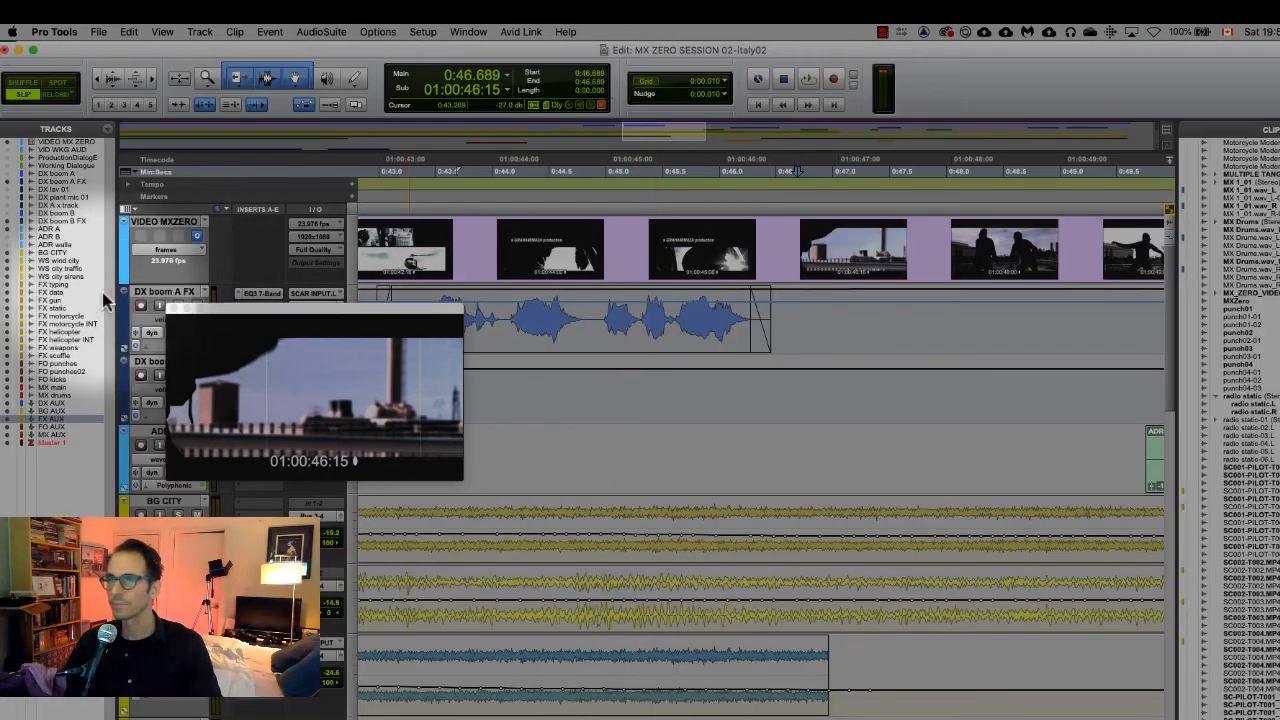
left_click_drag(220, 303, 420, 372)
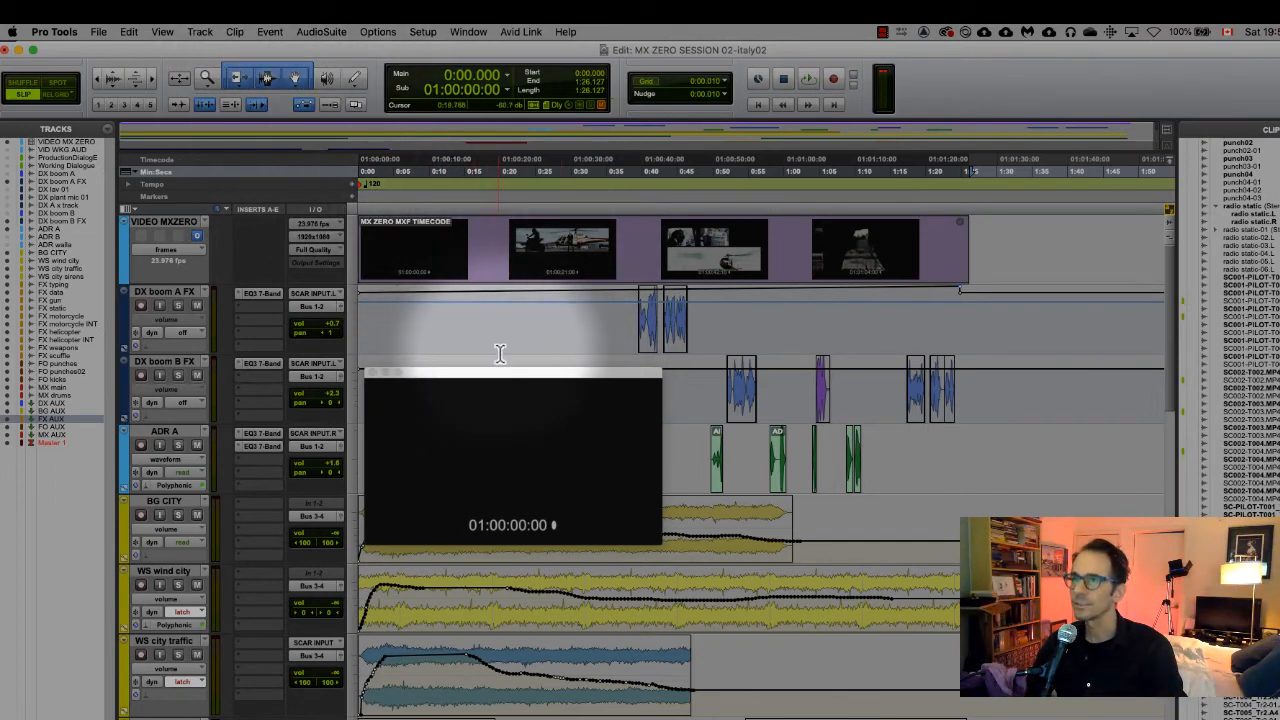
left_click_drag(507, 376, 1027, 32)
Select the whole MX ZERO MXF TIMECODE clip on the video track.
left_click(543, 367)
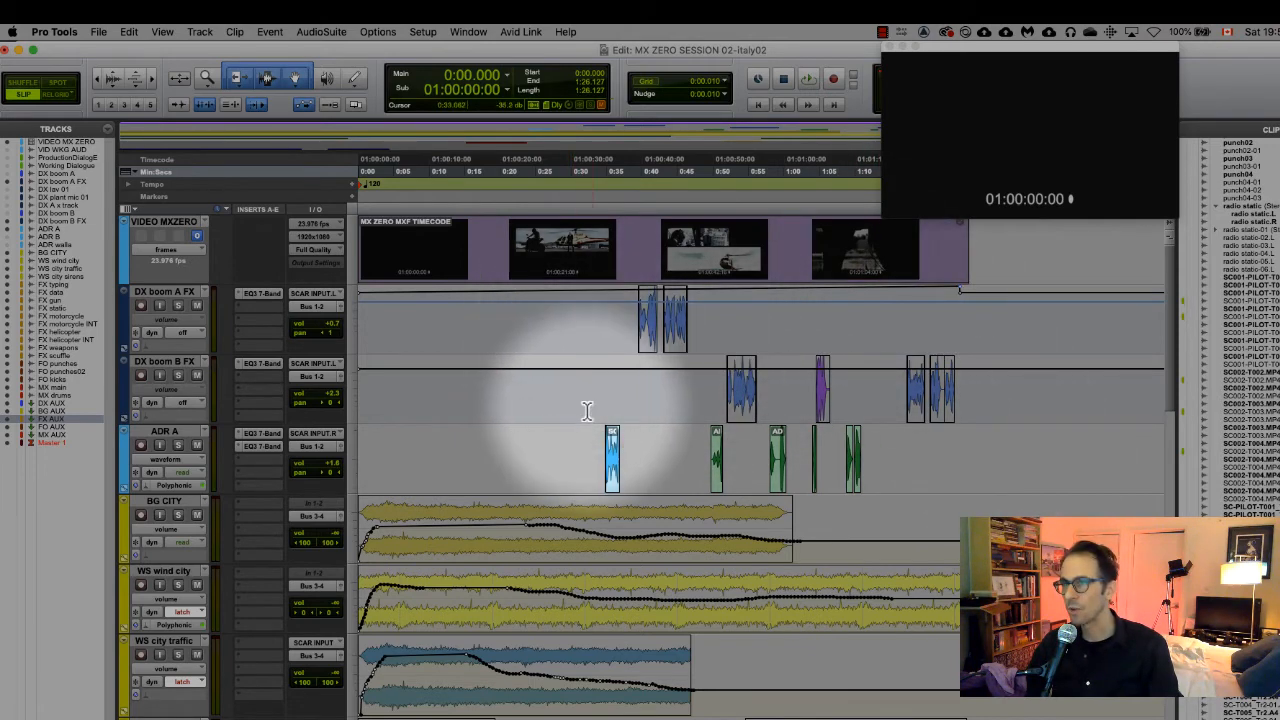
left_click(891, 463)
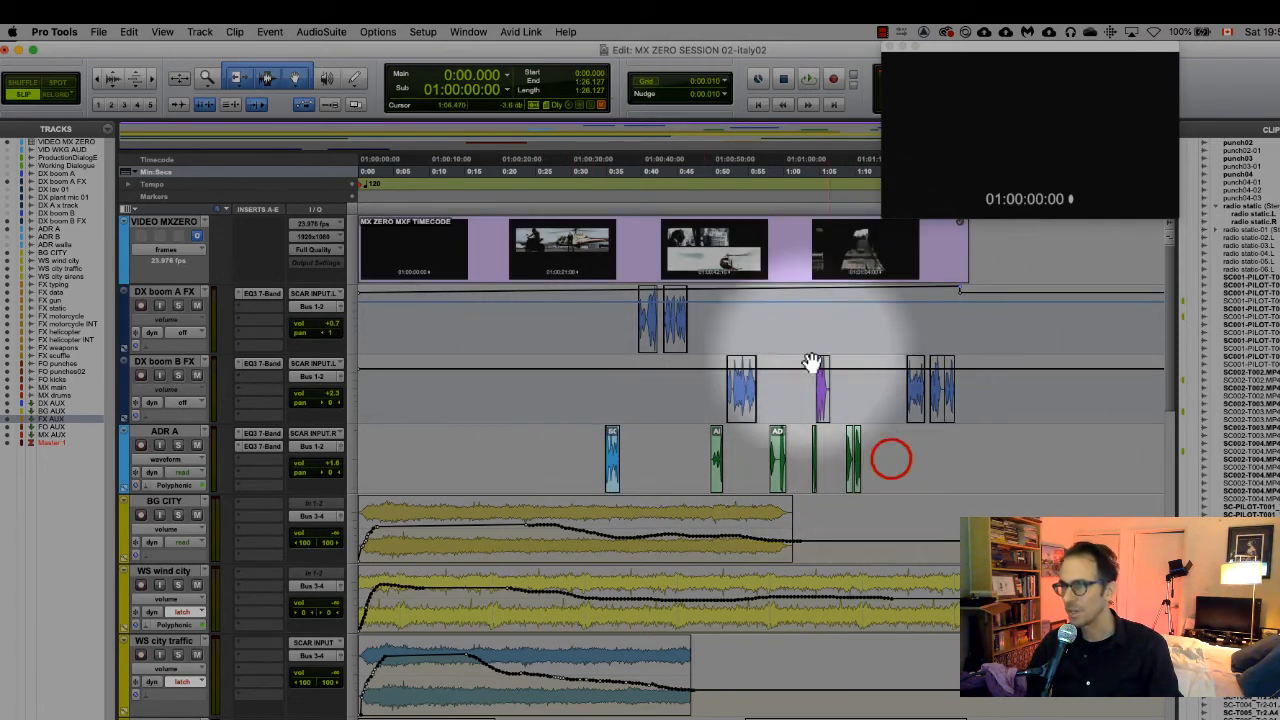
left_click(495, 258)
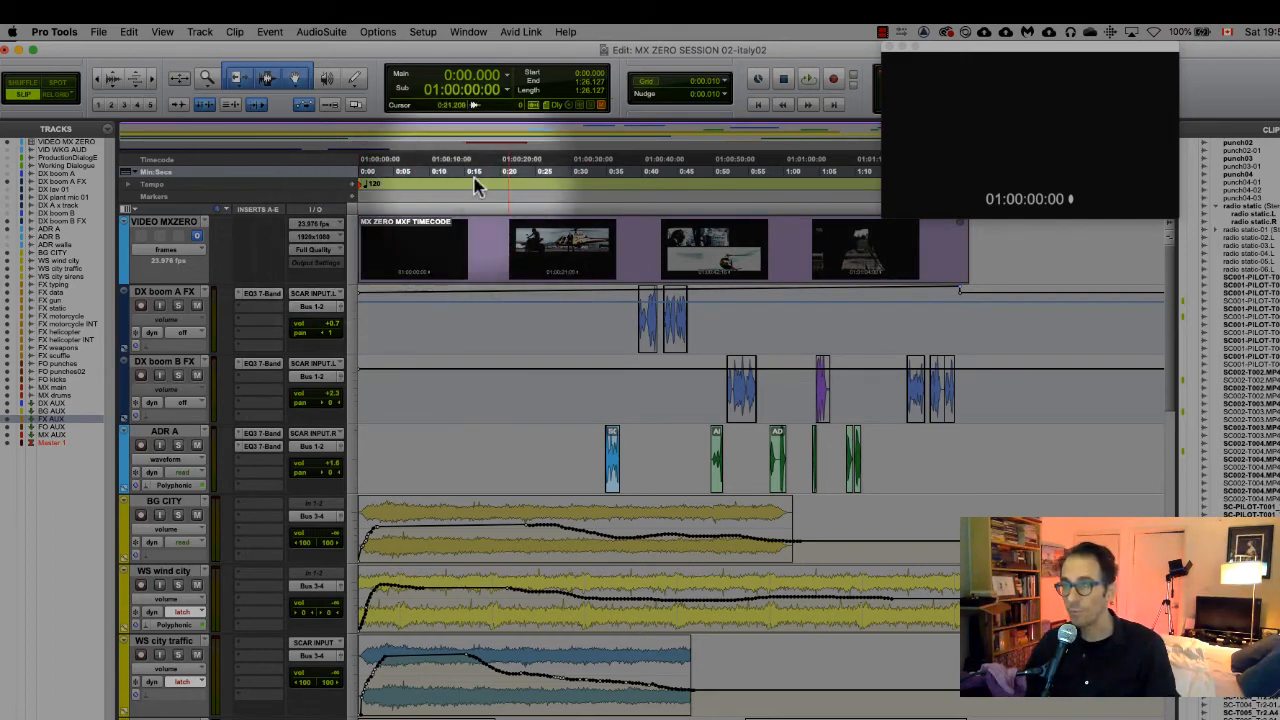
left_click(622, 266)
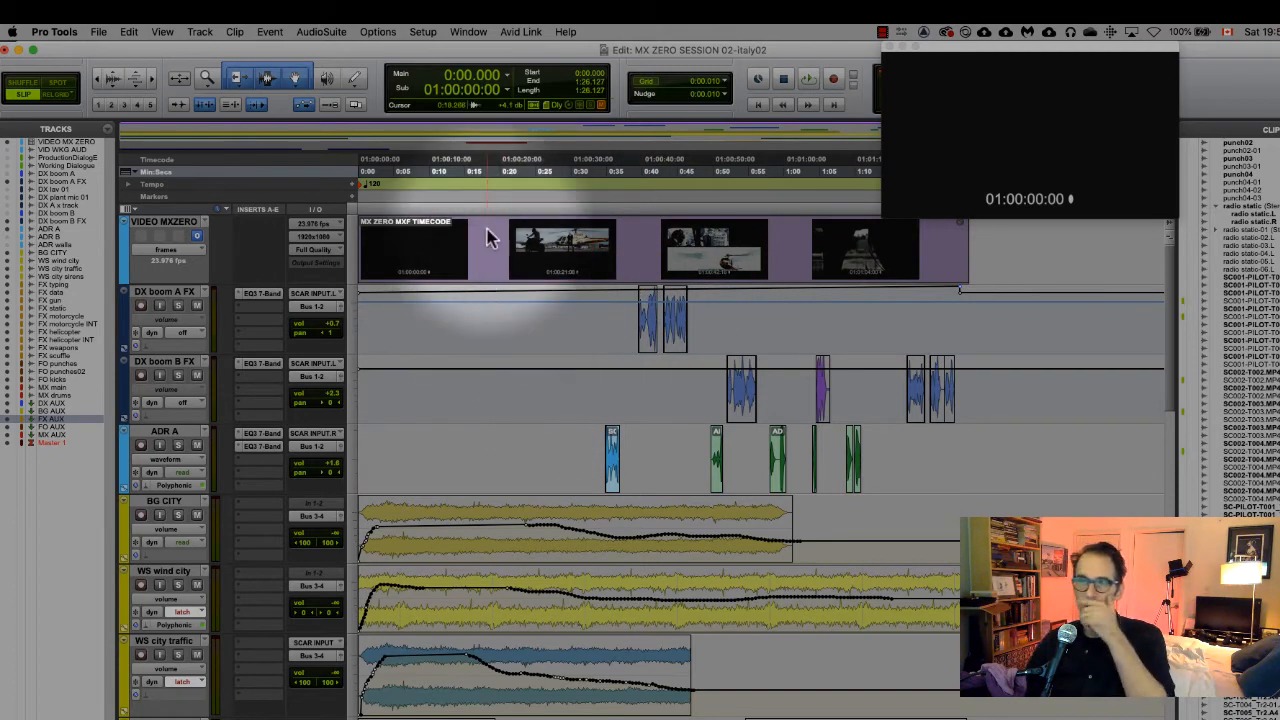
Switch to the Selector tool, select about 9 seconds on DX boom A FX from about 5 seconds, and play it.
left_click(267, 78)
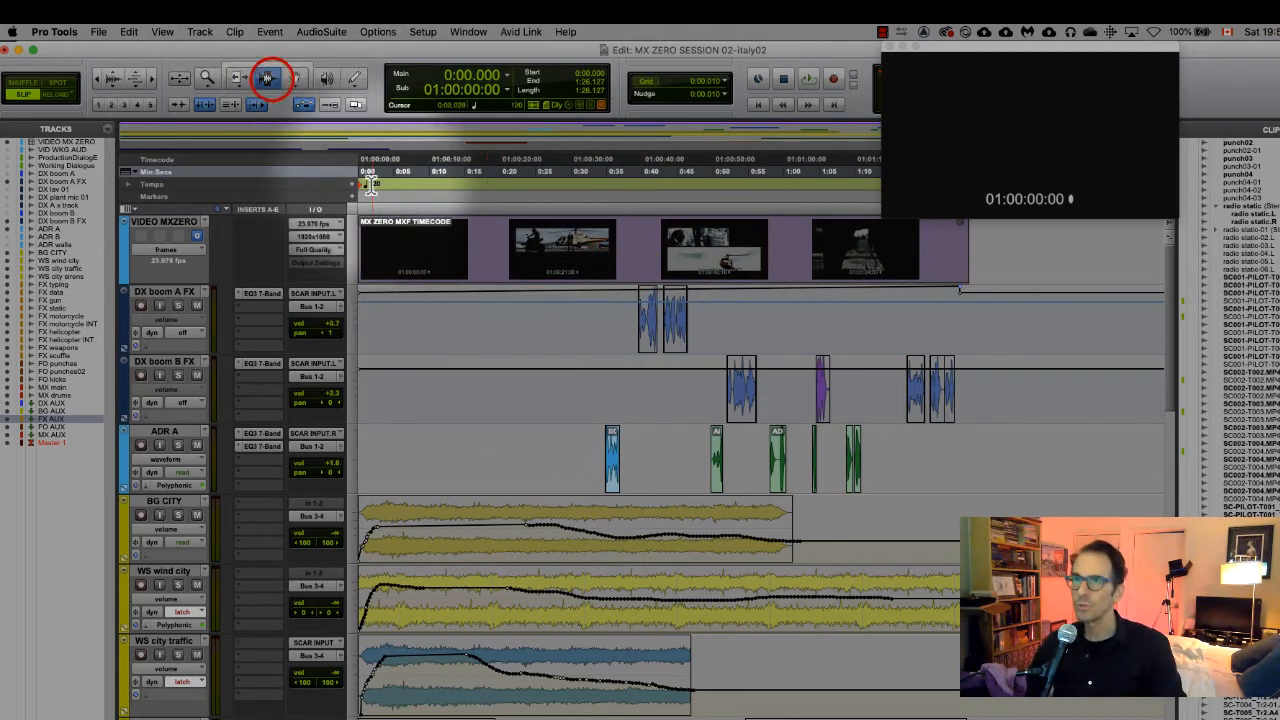
left_click(379, 325)
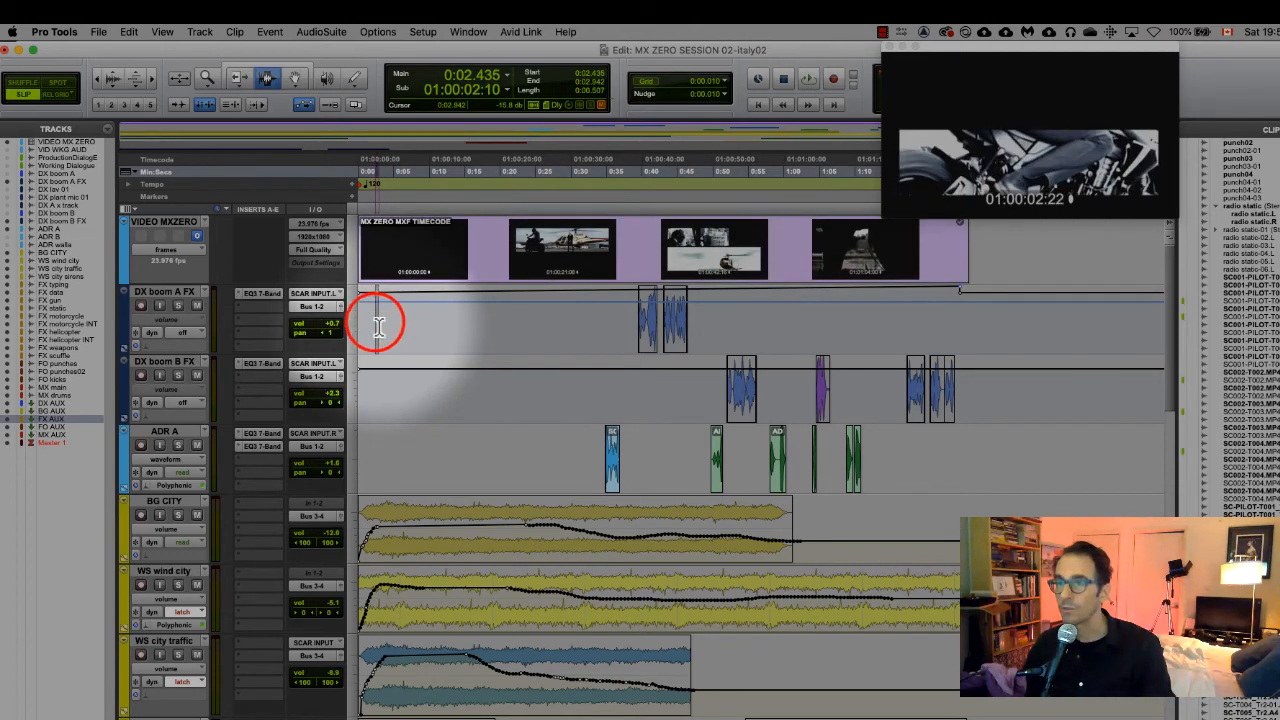
left_click(394, 329)
left_click(395, 330)
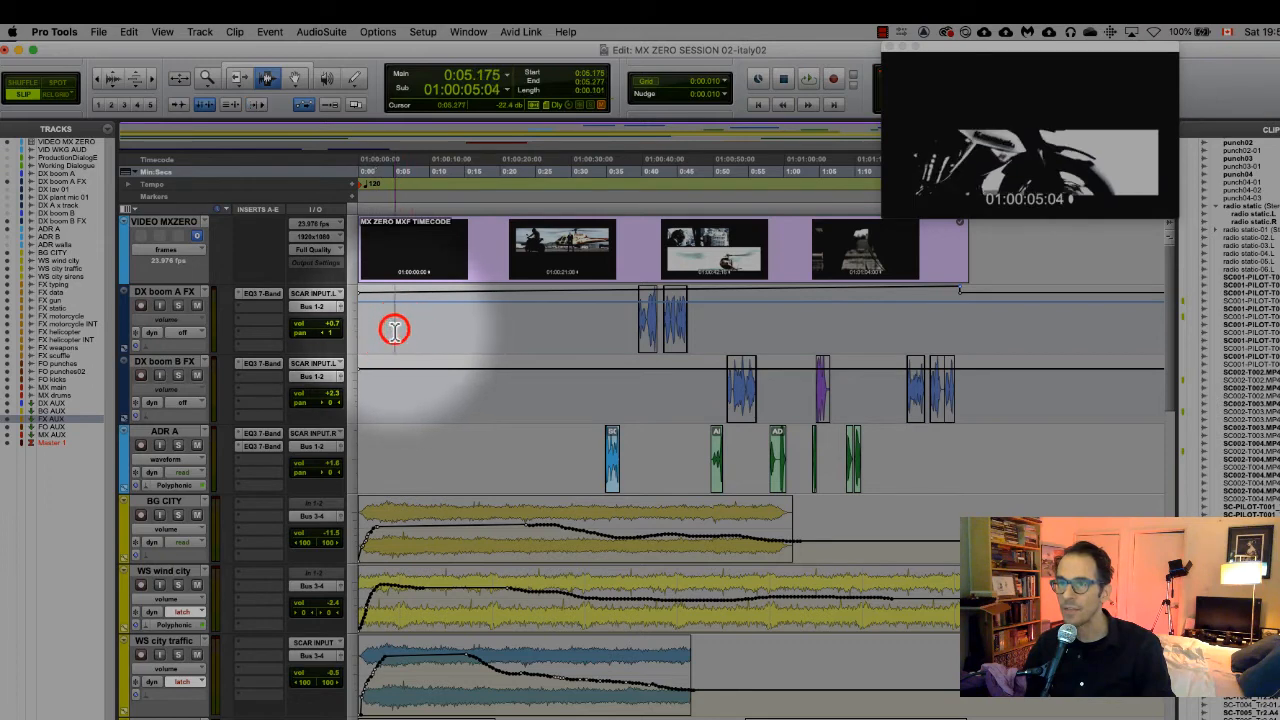
left_click_drag(395, 330, 457, 327)
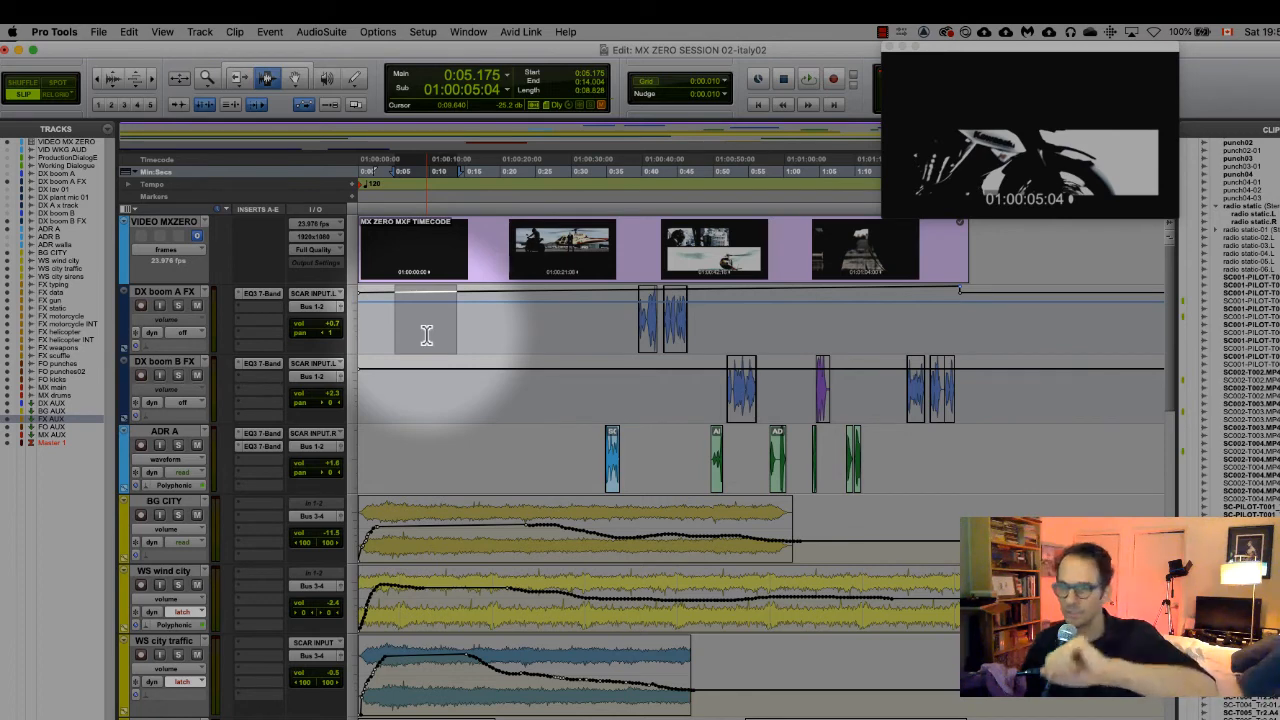
key("space")
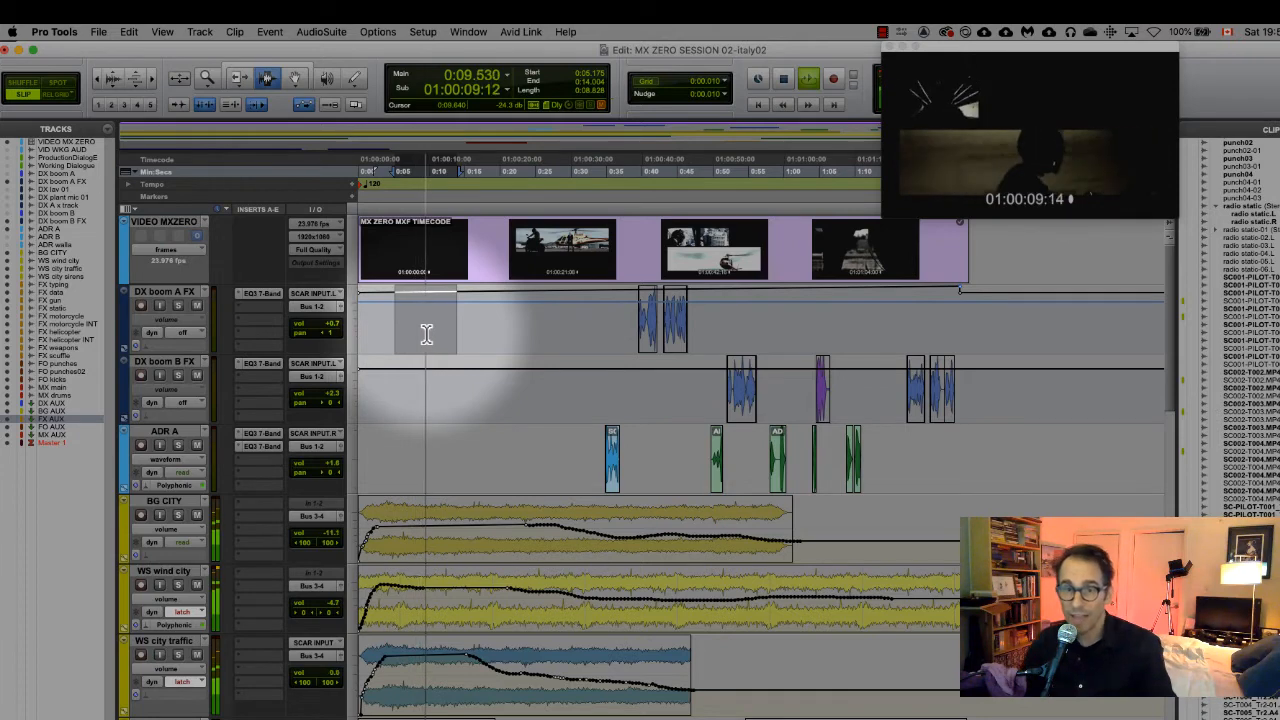
Select ranges of about 5 to 8 seconds on DX boom B FX, ADR A and BG CITY in turn and play them.
left_click(398, 398)
left_click_drag(398, 398, 452, 400)
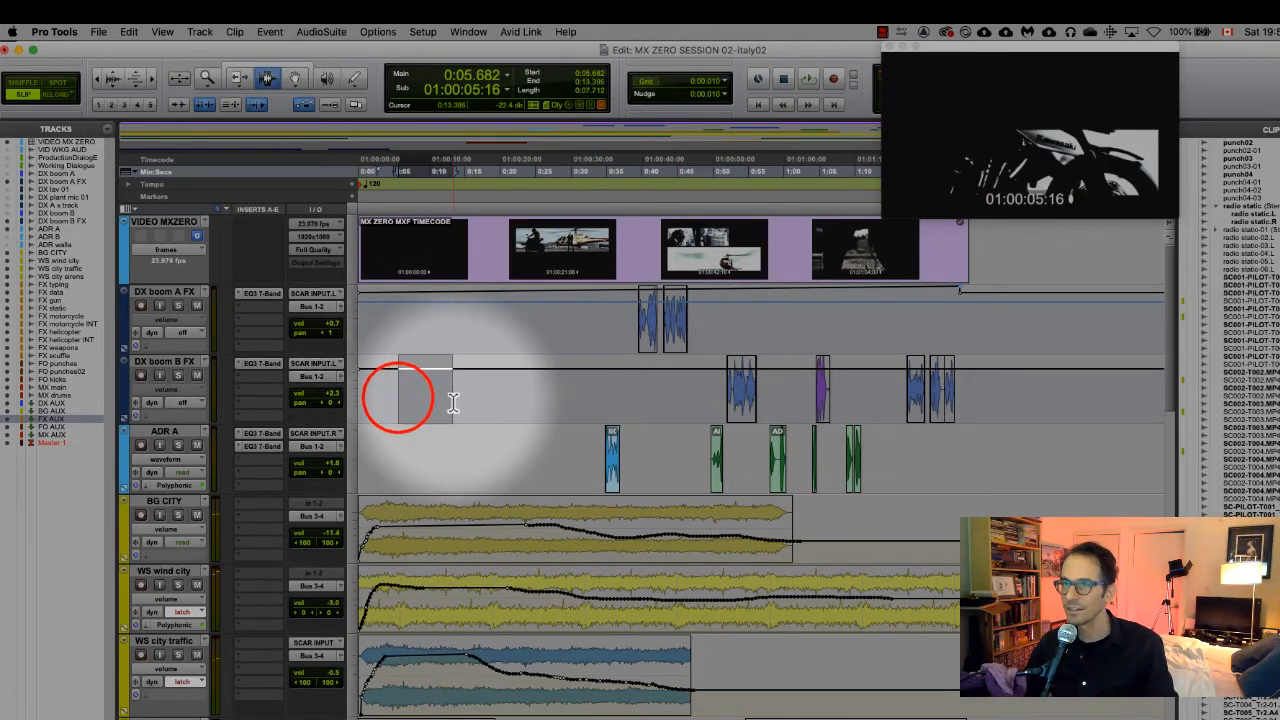
key("space")
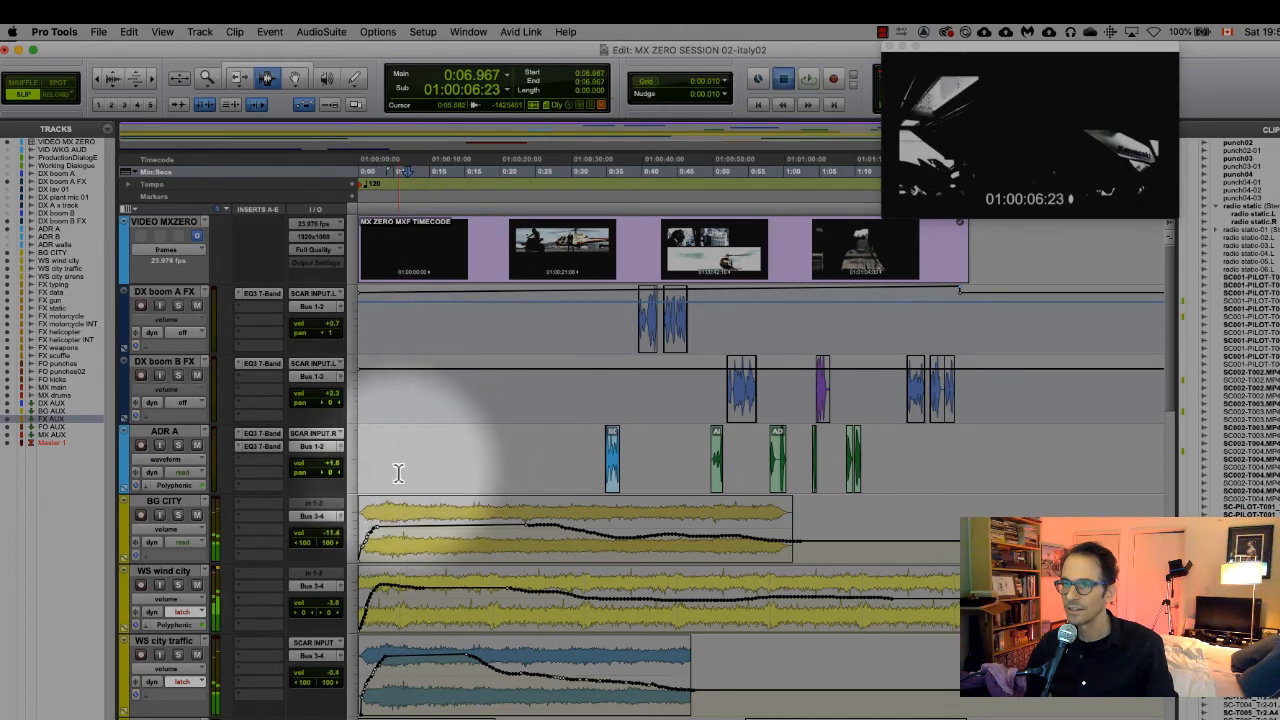
key("space")
left_click_drag(400, 468, 444, 470)
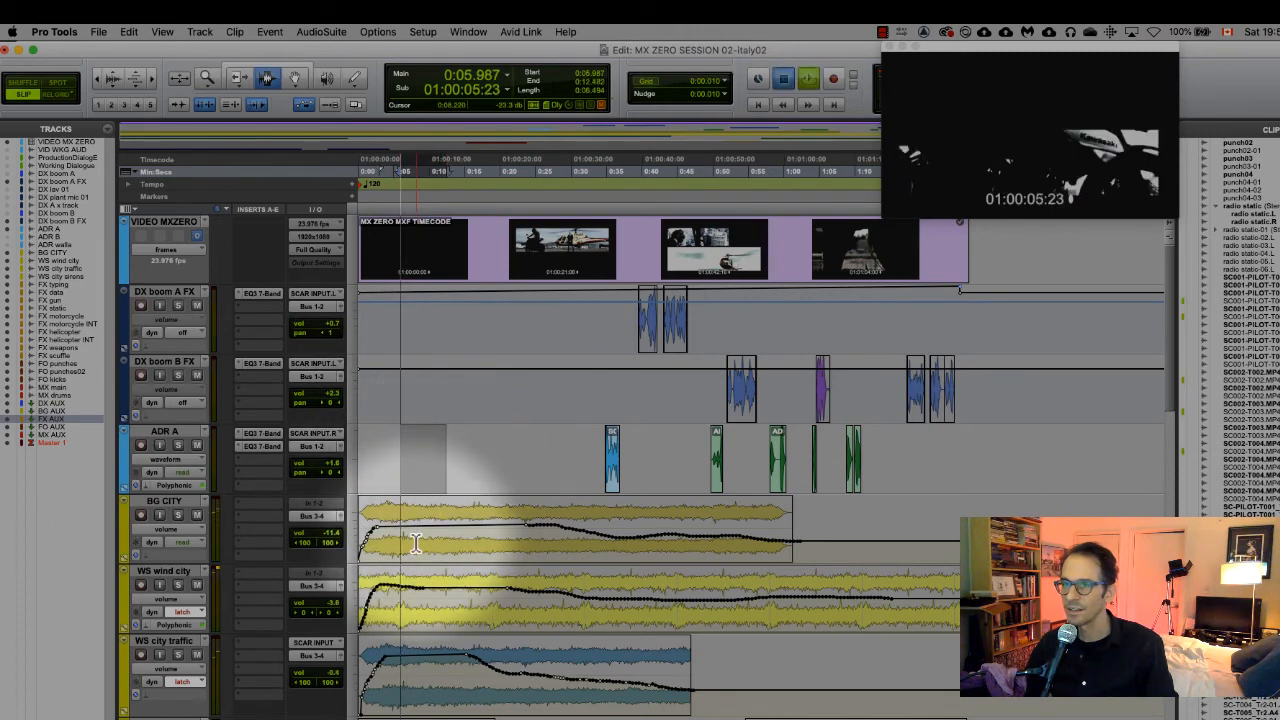
key("space")
left_click_drag(403, 542, 455, 540)
key("space")
key("space")
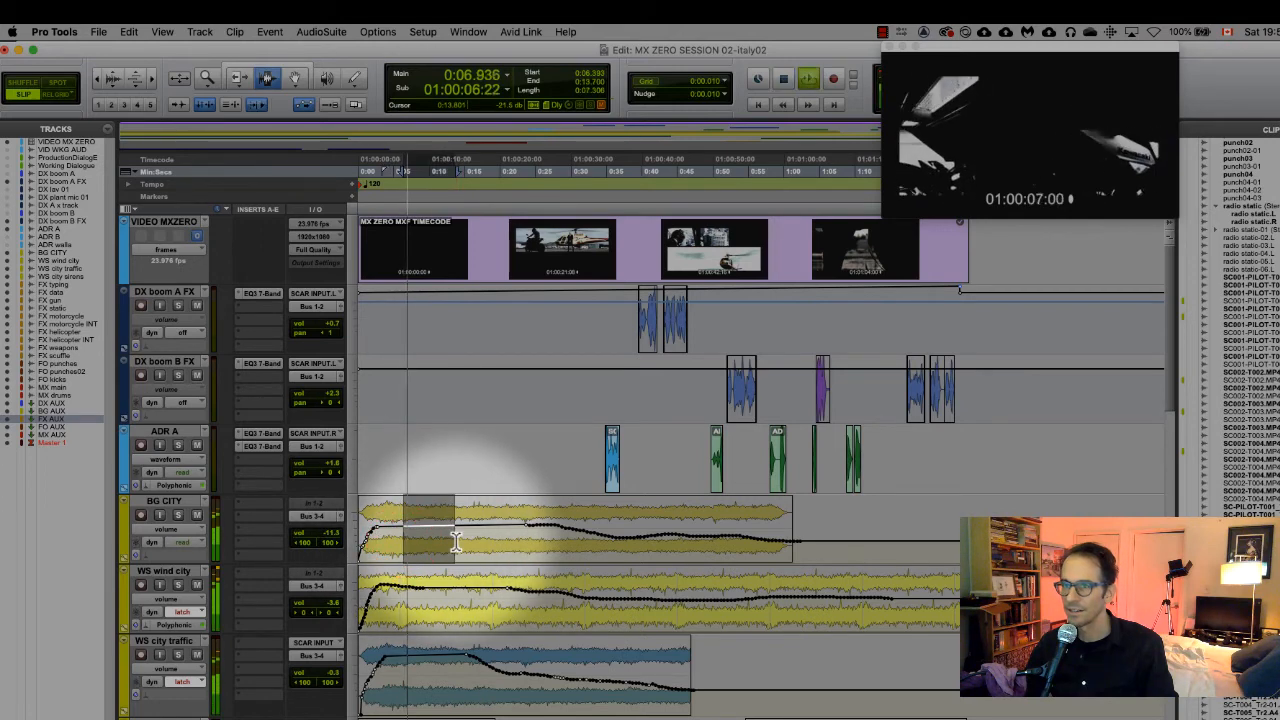
left_click(401, 446)
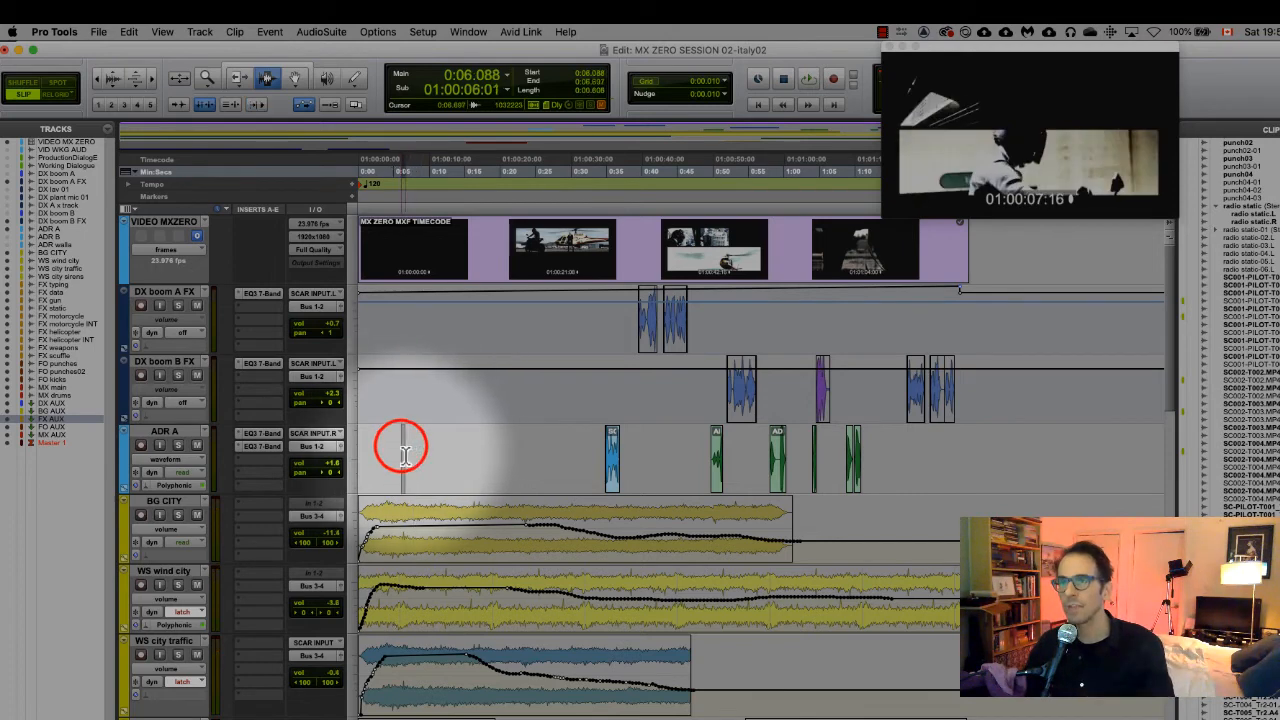
left_click_drag(401, 453, 454, 449)
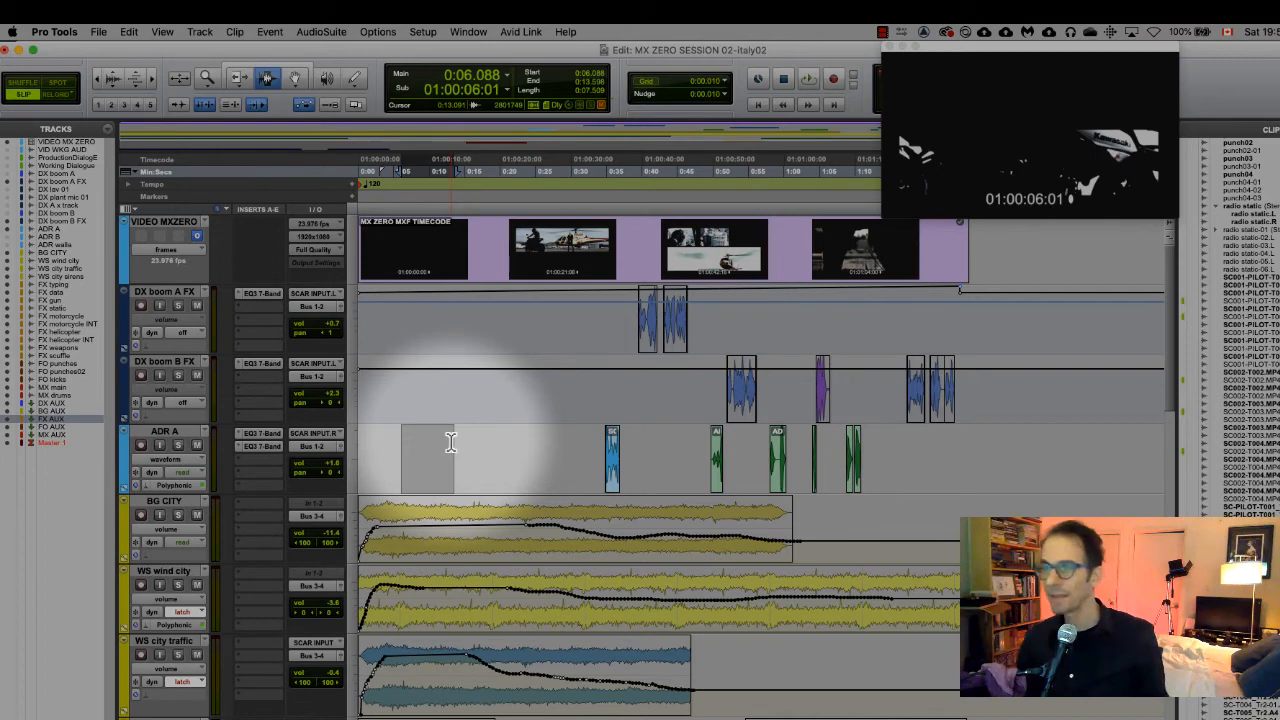
Switch to the Grabber tool and select the full length of the MX ZERO MXF TIMECODE video clip.
left_click(296, 78)
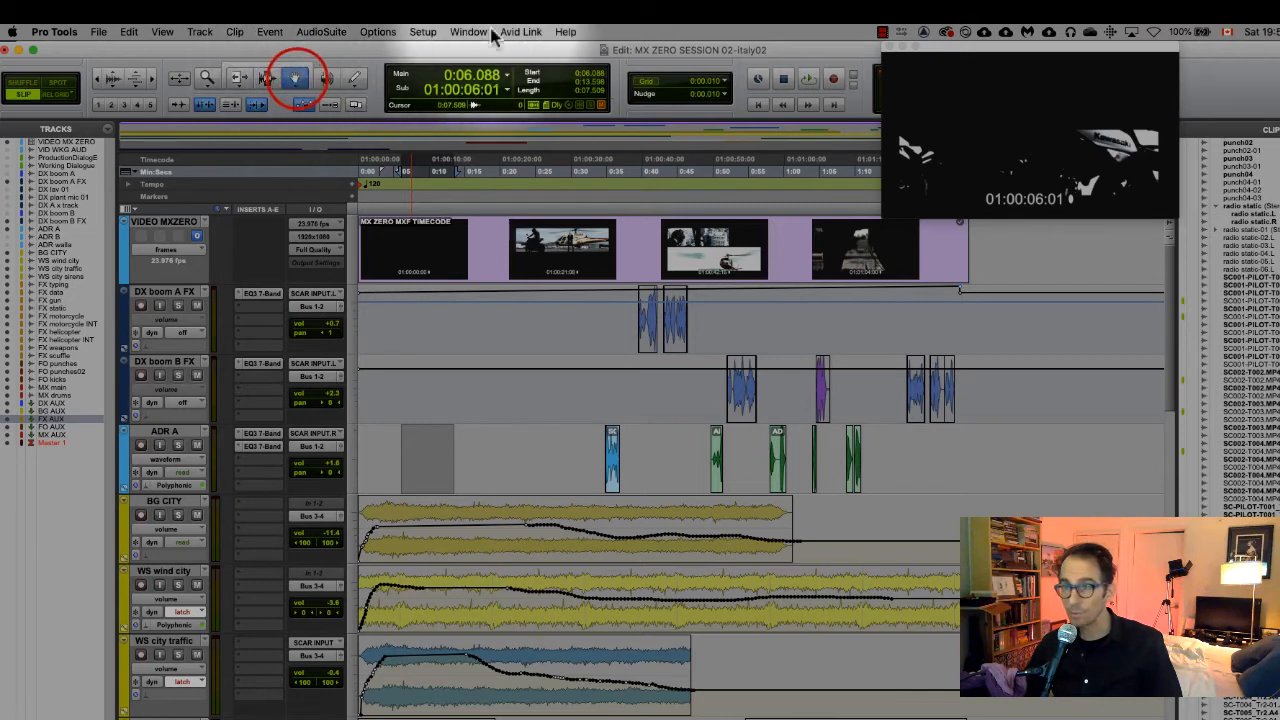
left_click(495, 255)
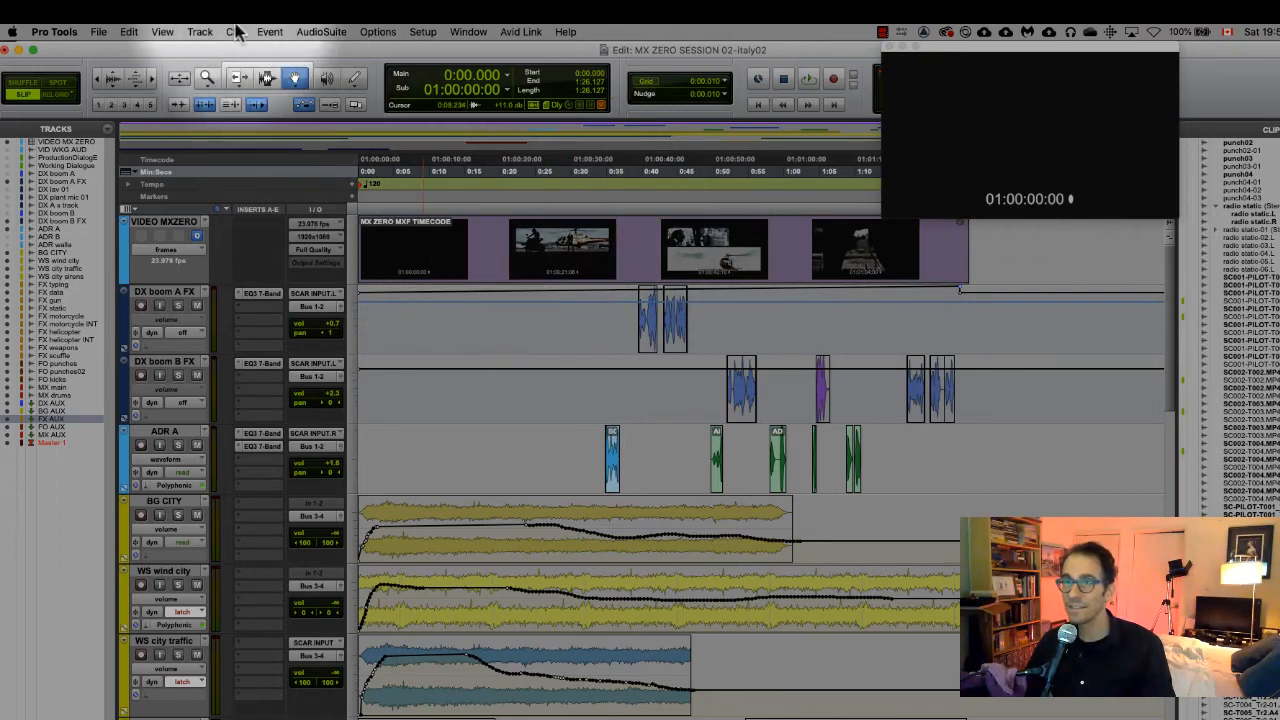
left_click(100, 31)
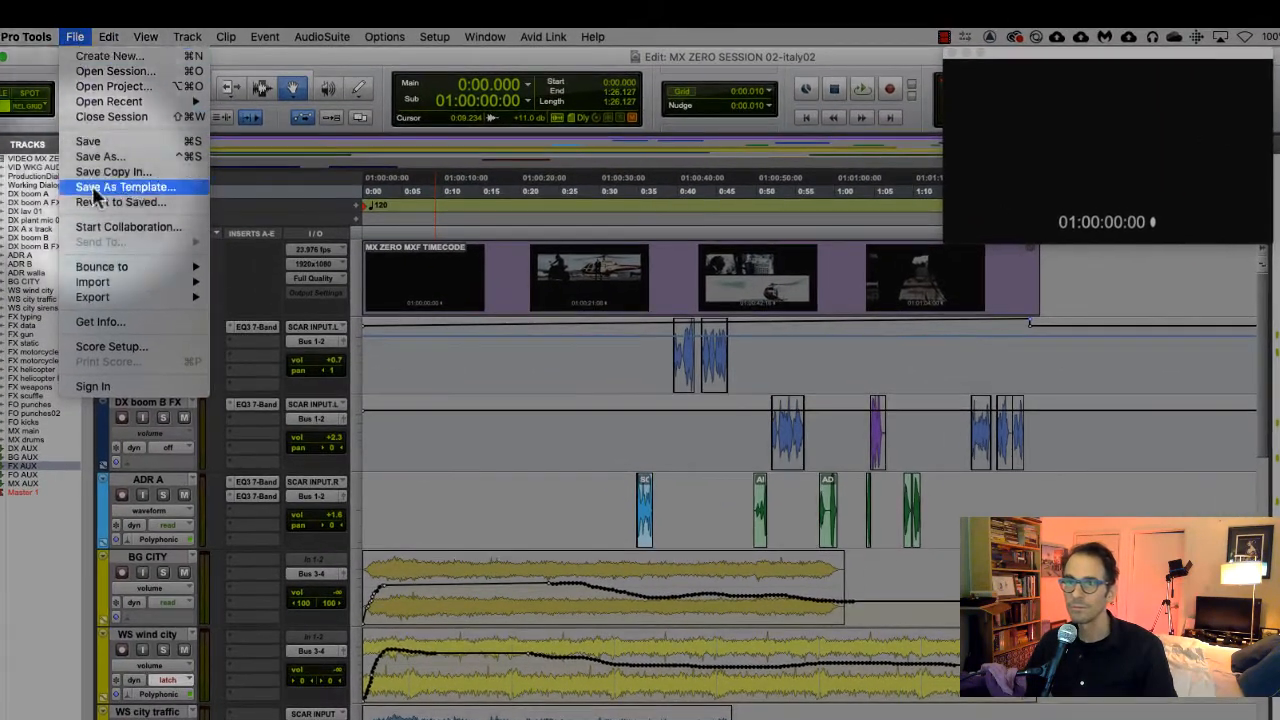
mouse_move(128, 297)
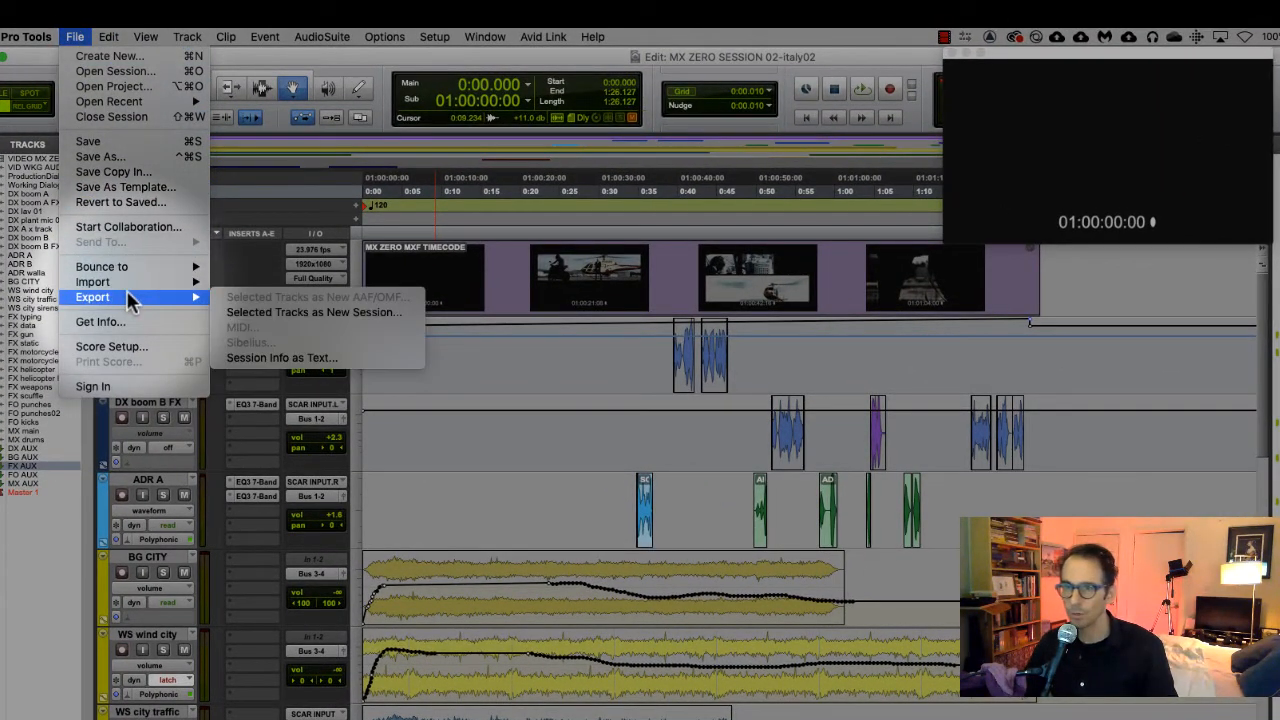
mouse_move(126, 266)
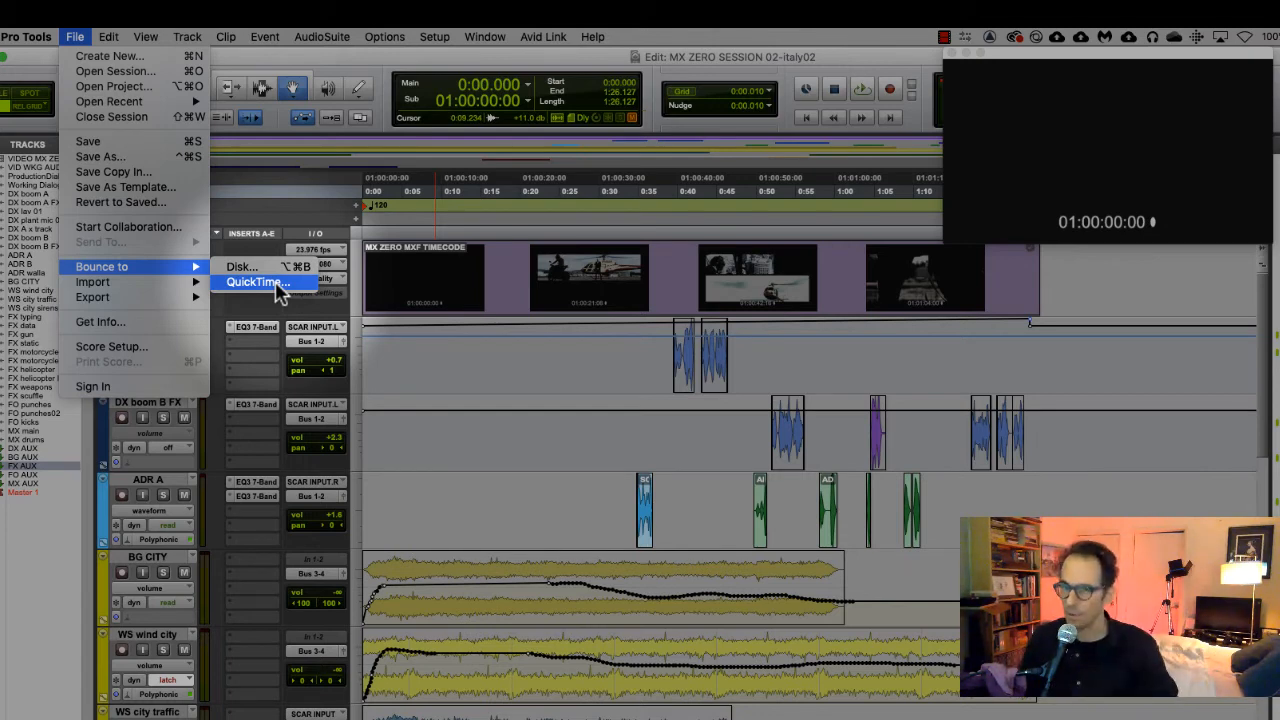
left_click(636, 210)
left_click(650, 195)
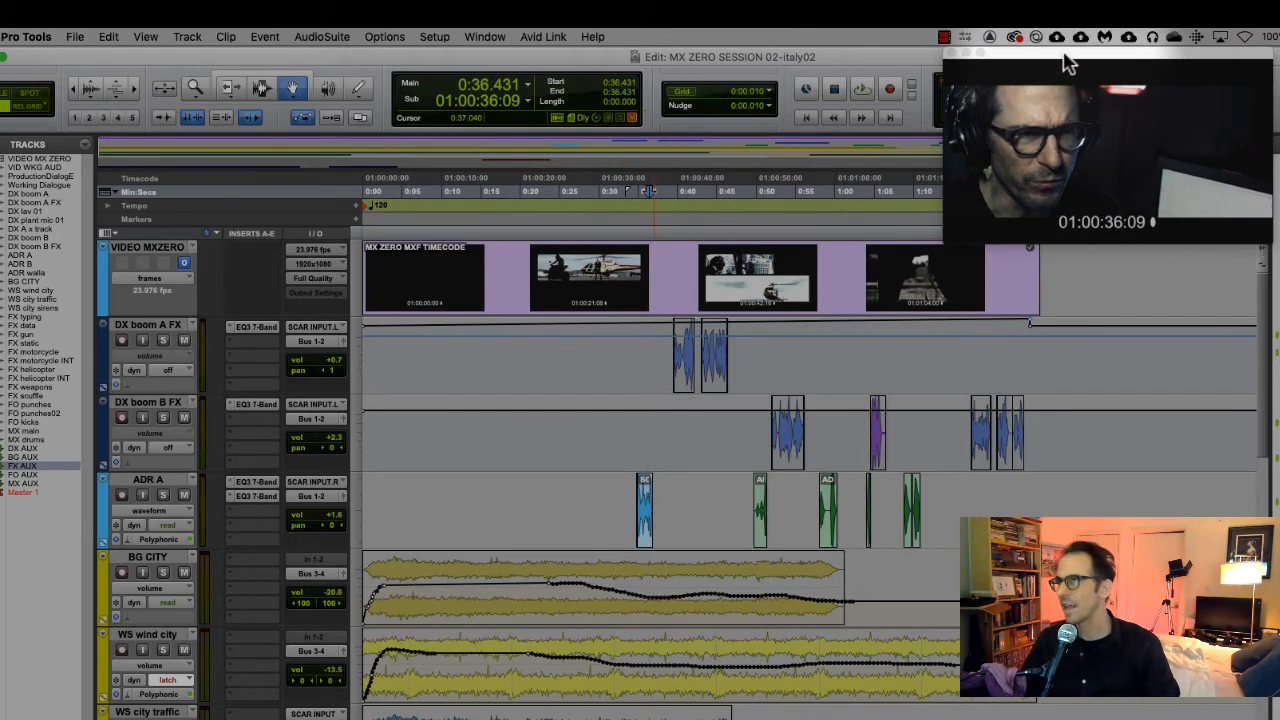
left_click_drag(1057, 60, 1110, 72)
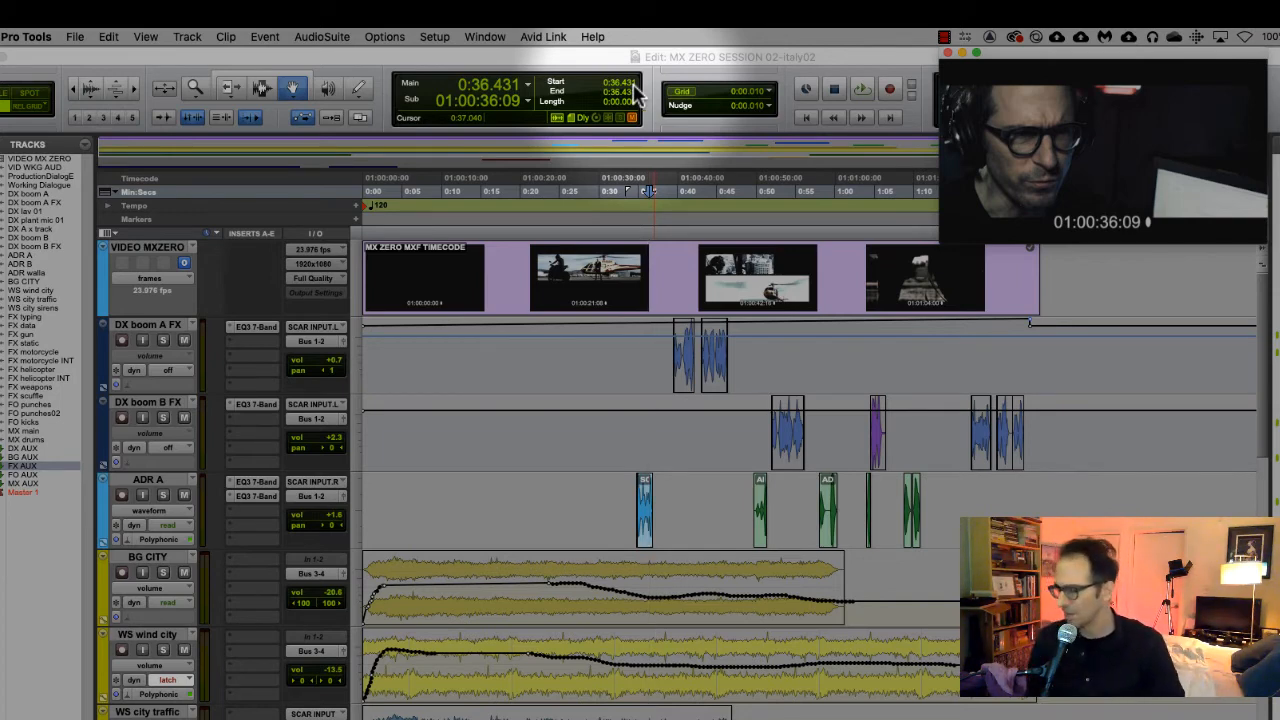
Open the QuickTime bounce settings, dismissing the source resolution warning, and cancel without bouncing.
left_click(70, 36)
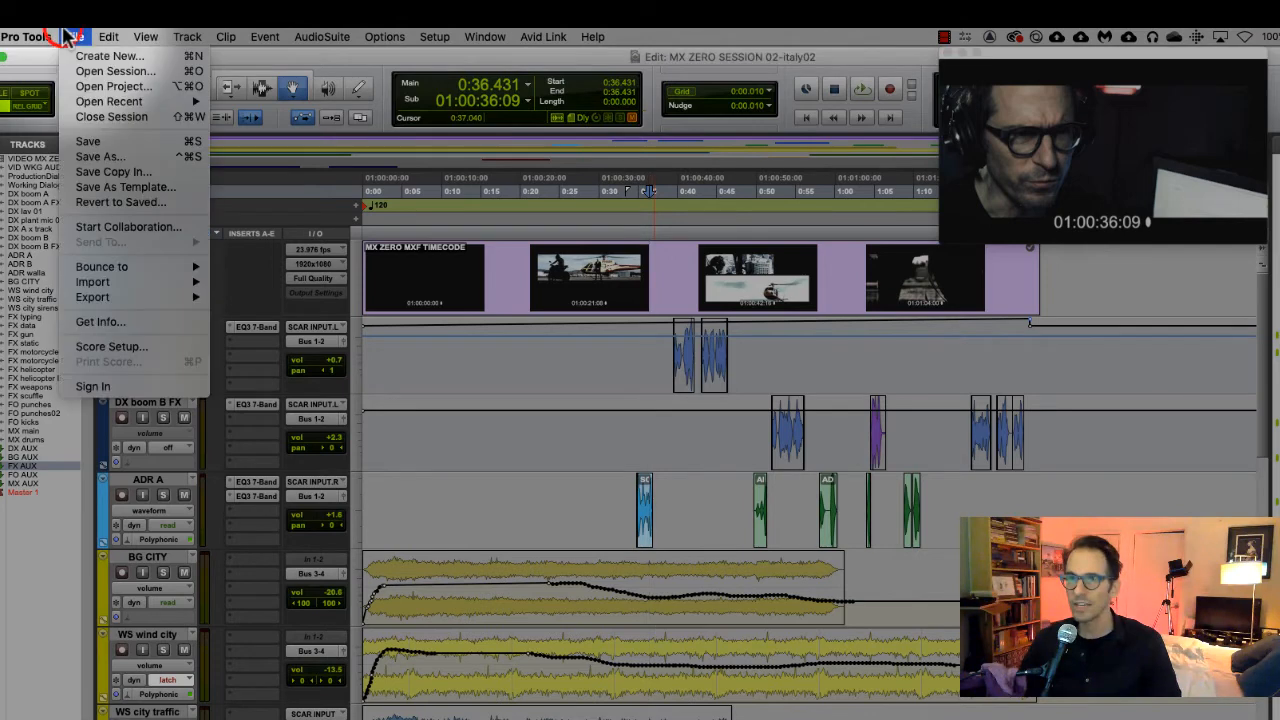
mouse_move(190, 266)
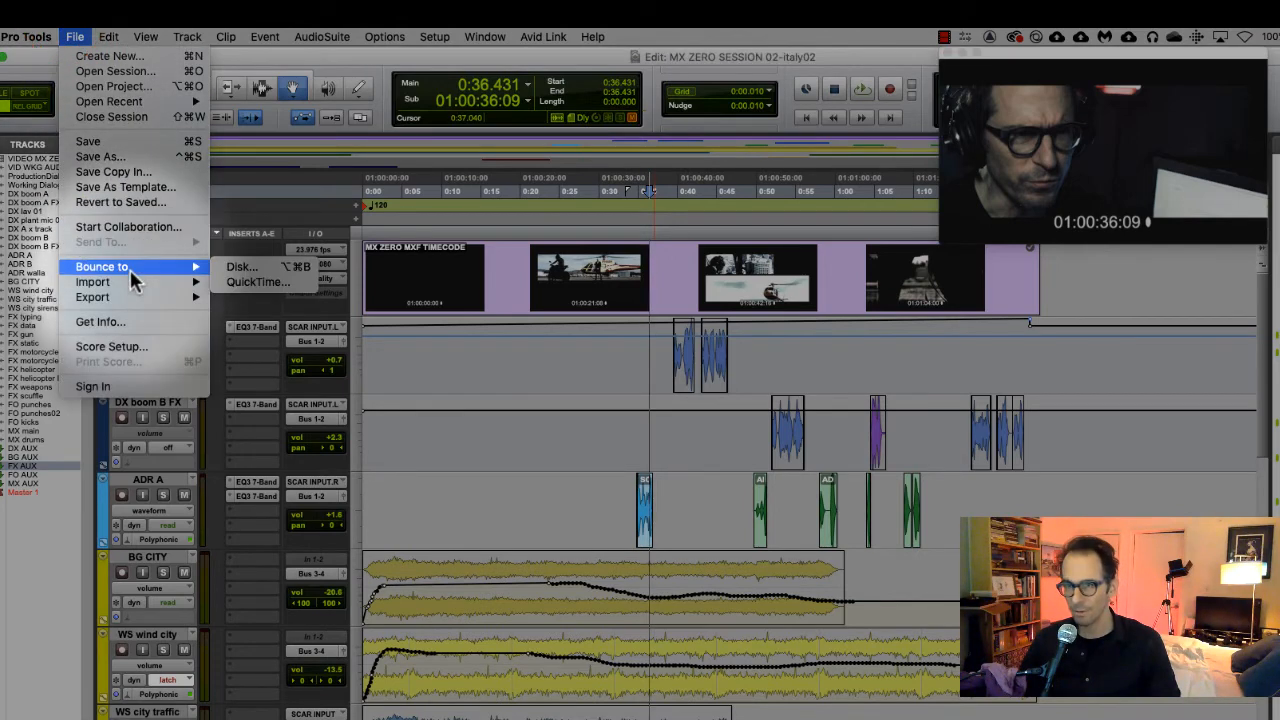
left_click(297, 284)
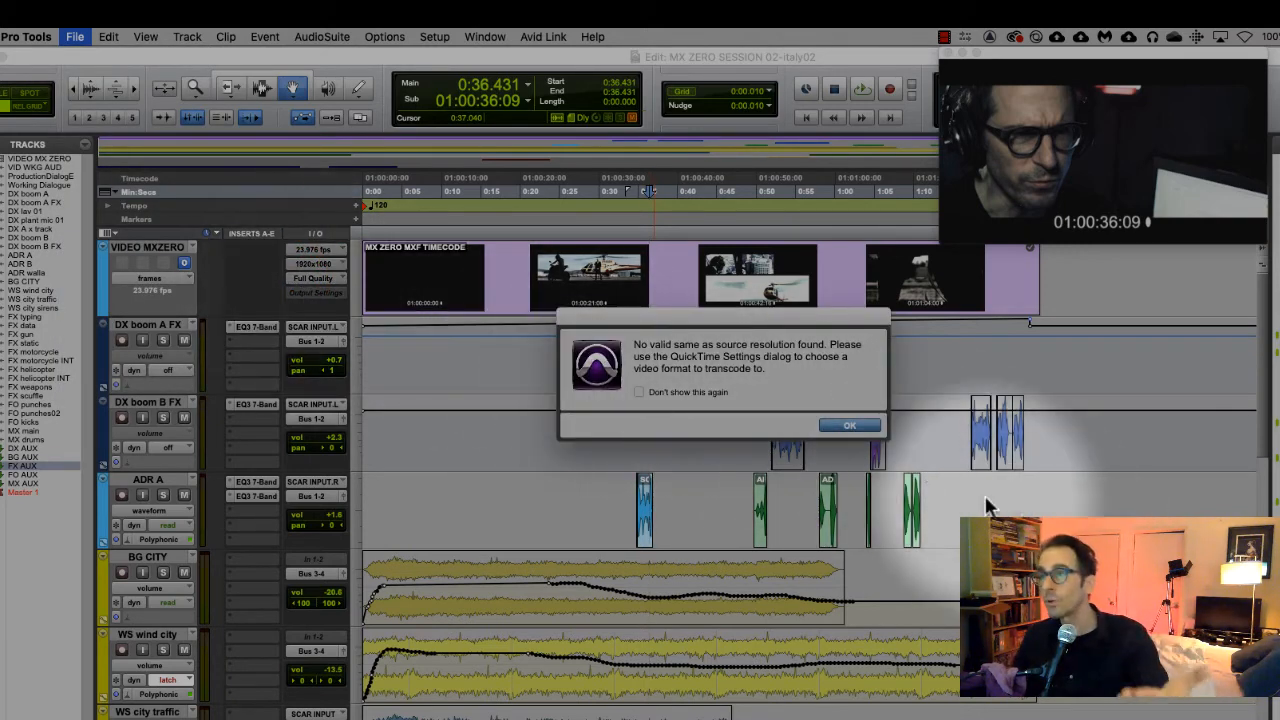
left_click(852, 425)
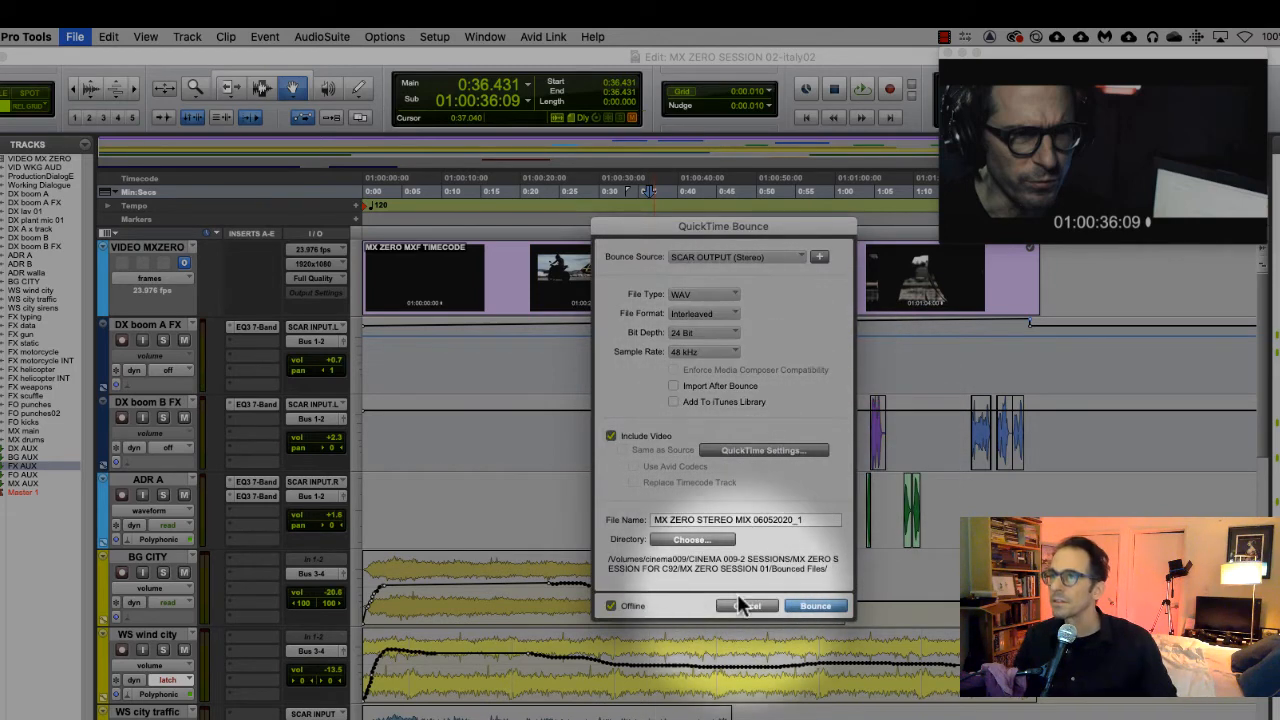
left_click(739, 605)
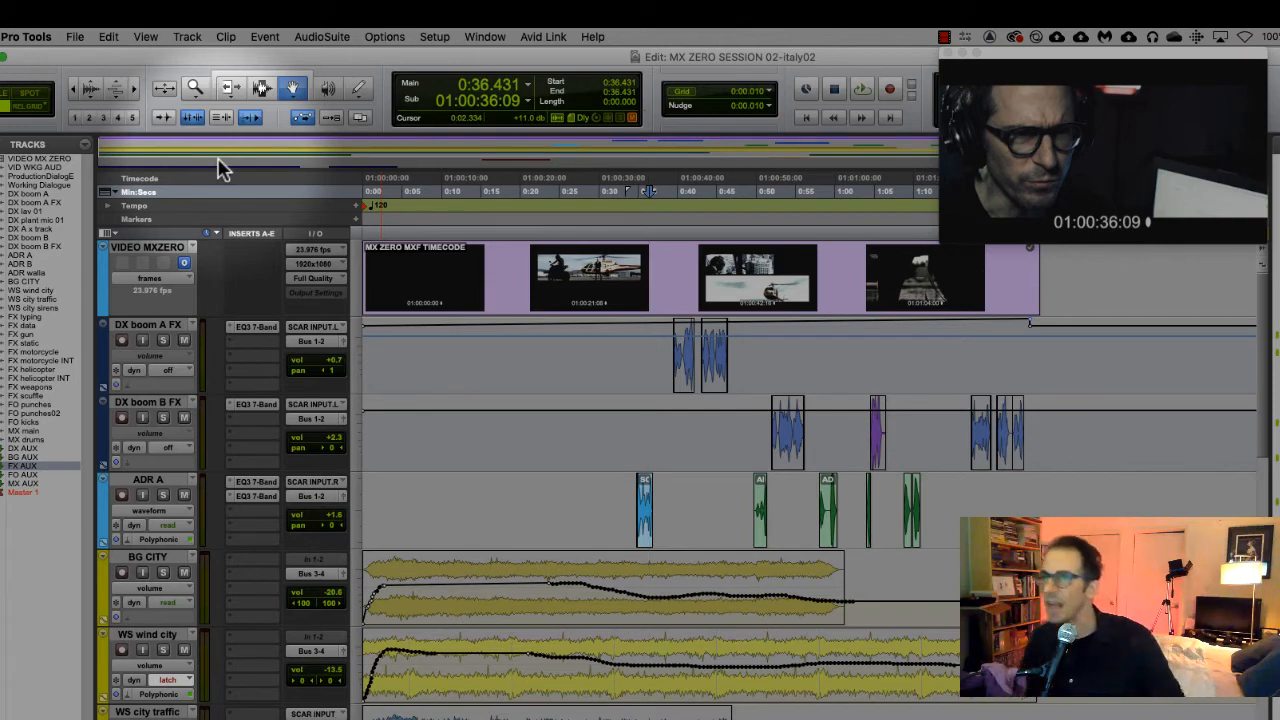
Select the full-length MX ZERO MXF TIMECODE video clip and open the Bounce to Disk settings.
left_click(511, 279)
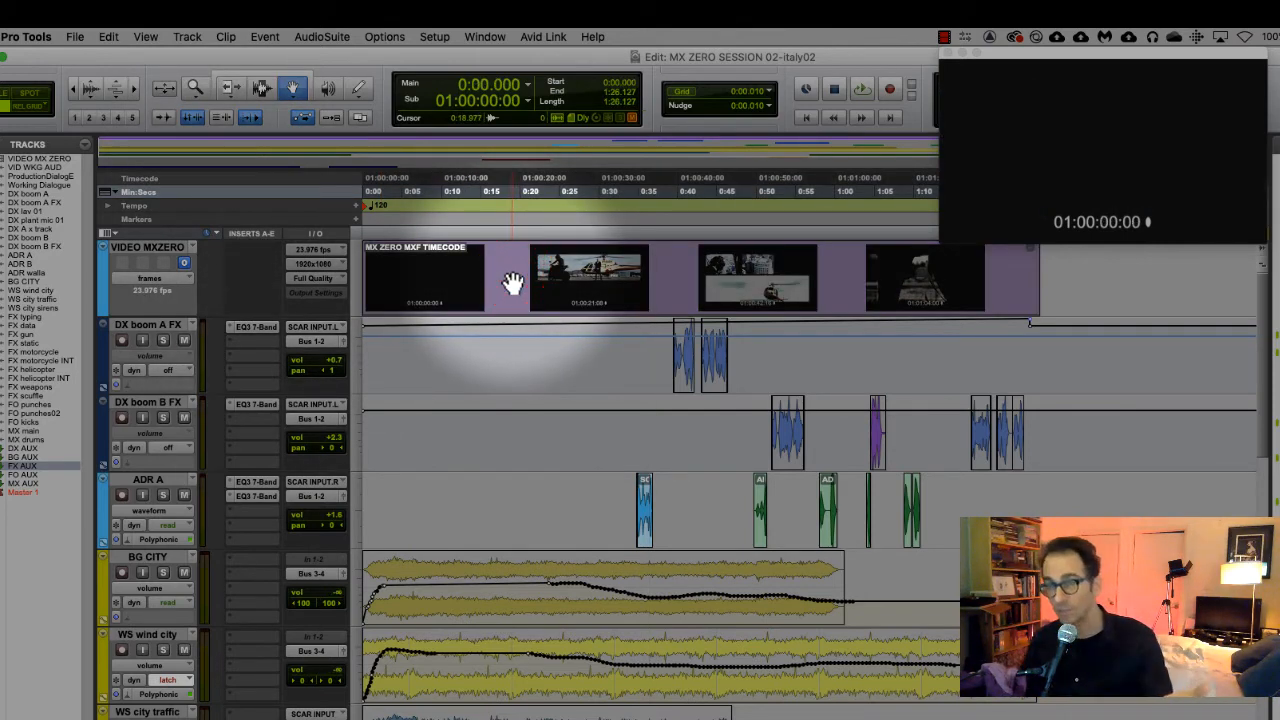
left_click(75, 36)
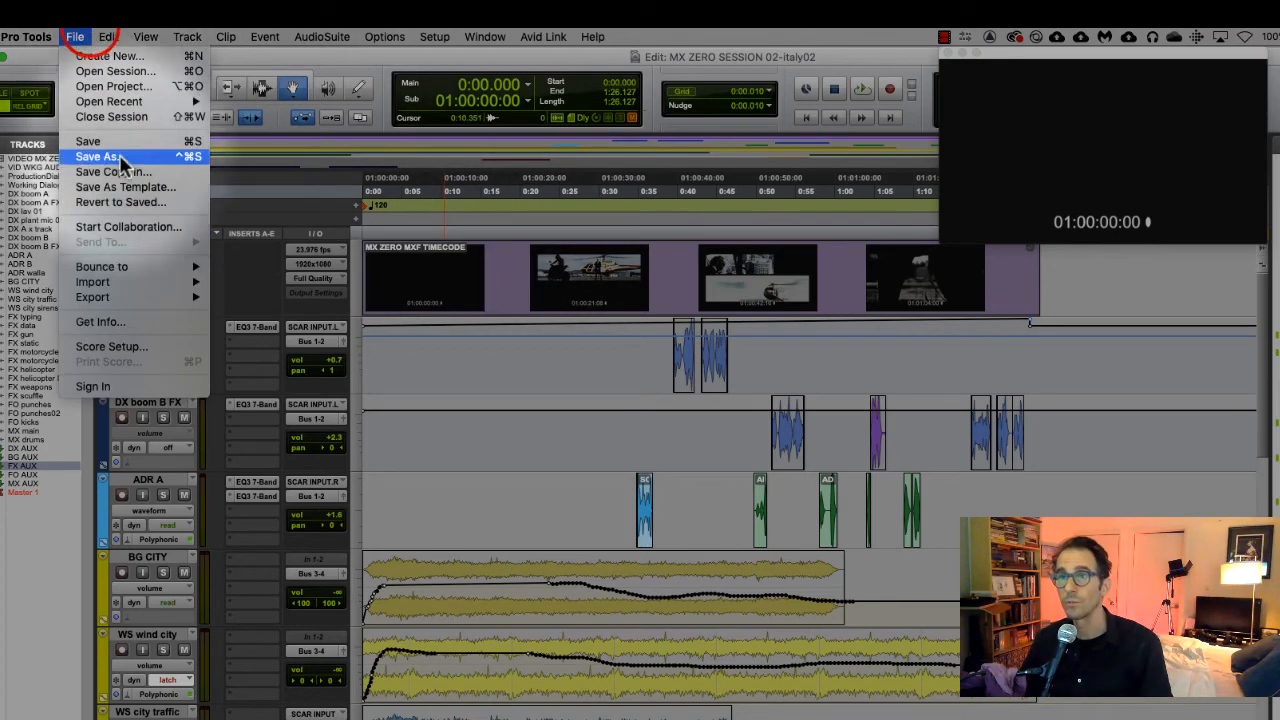
mouse_move(139, 266)
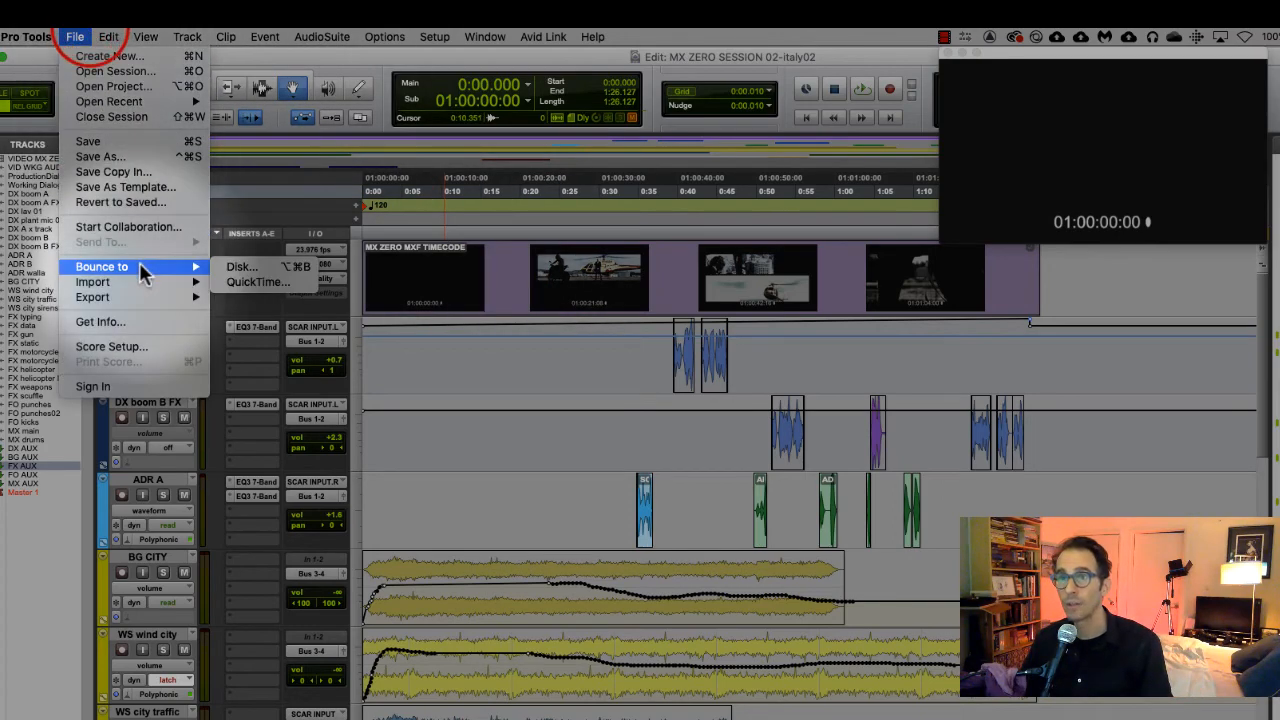
left_click(248, 268)
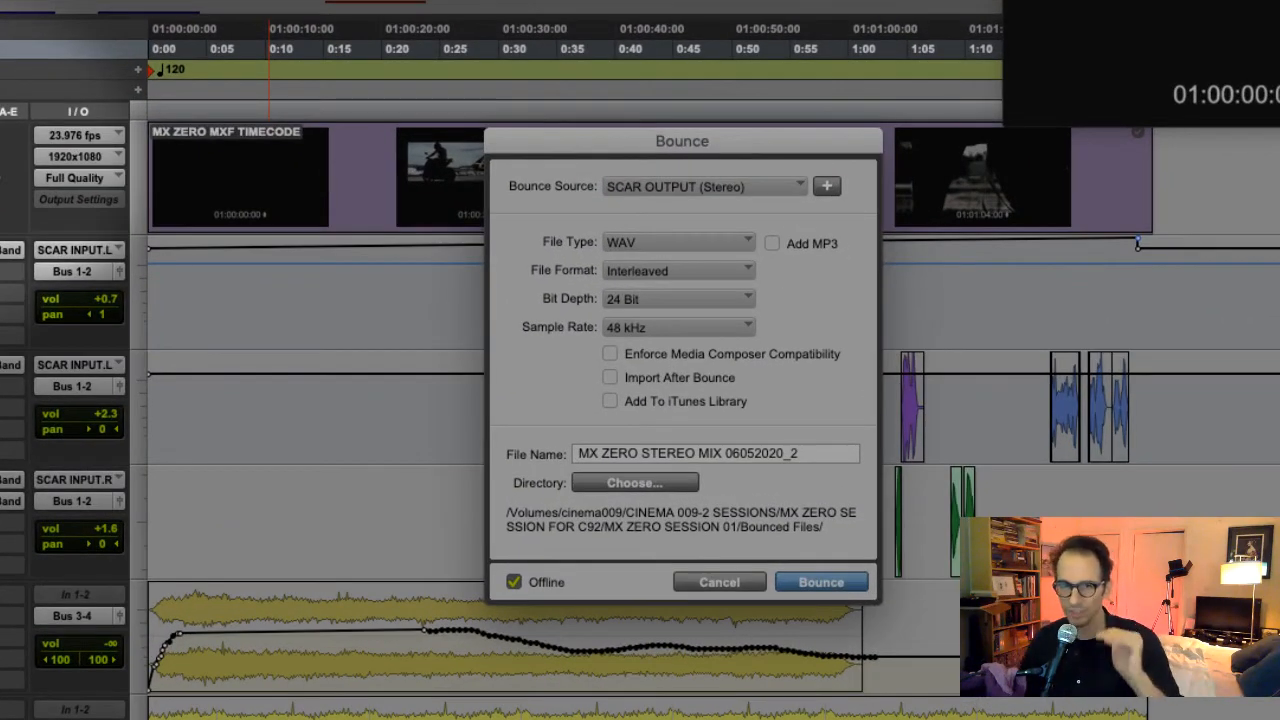
Set the SCAR OUTPUT bounce to WAV, Interleaved, 24 Bit and 48 kHz.
left_click(709, 242)
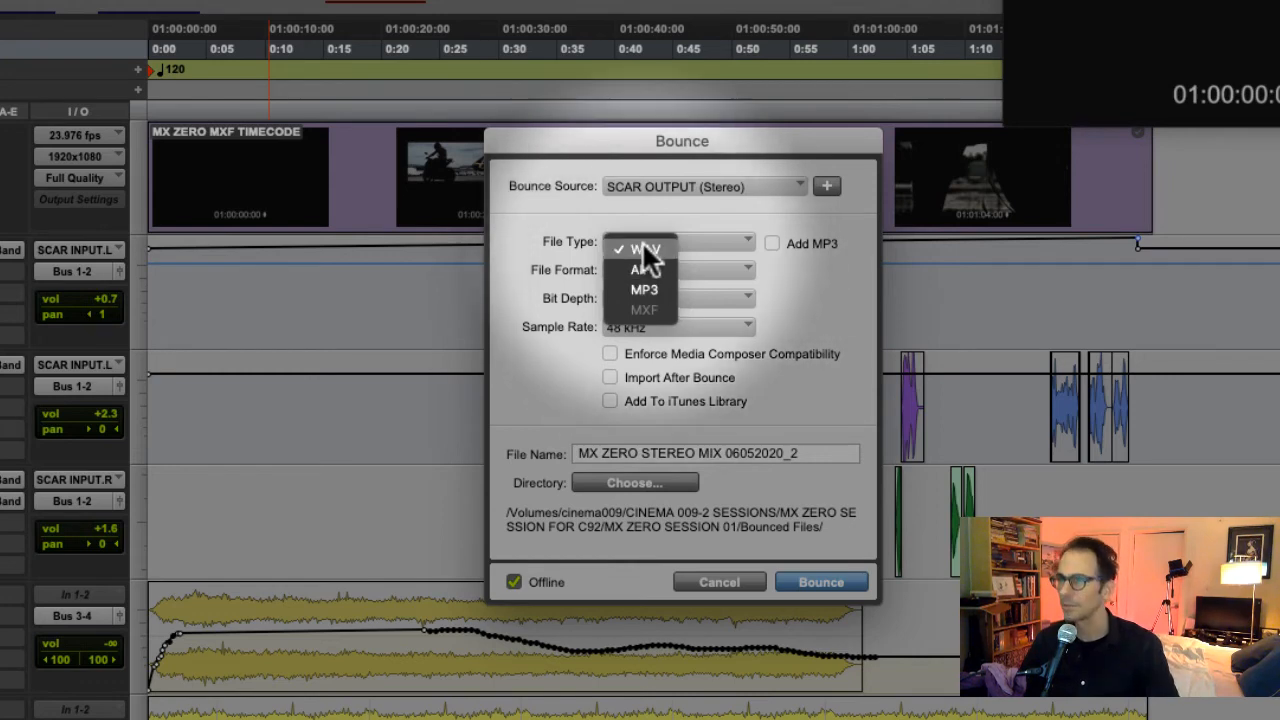
left_click(643, 246)
left_click(686, 268)
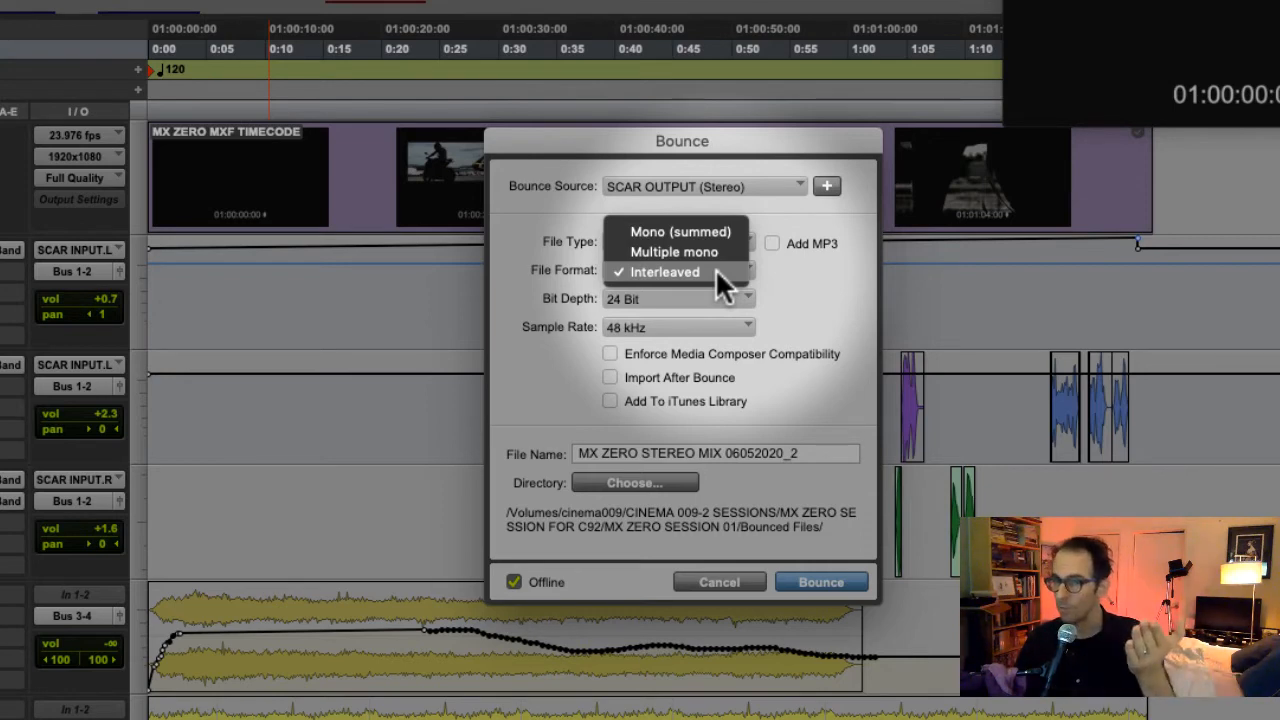
left_click(715, 269)
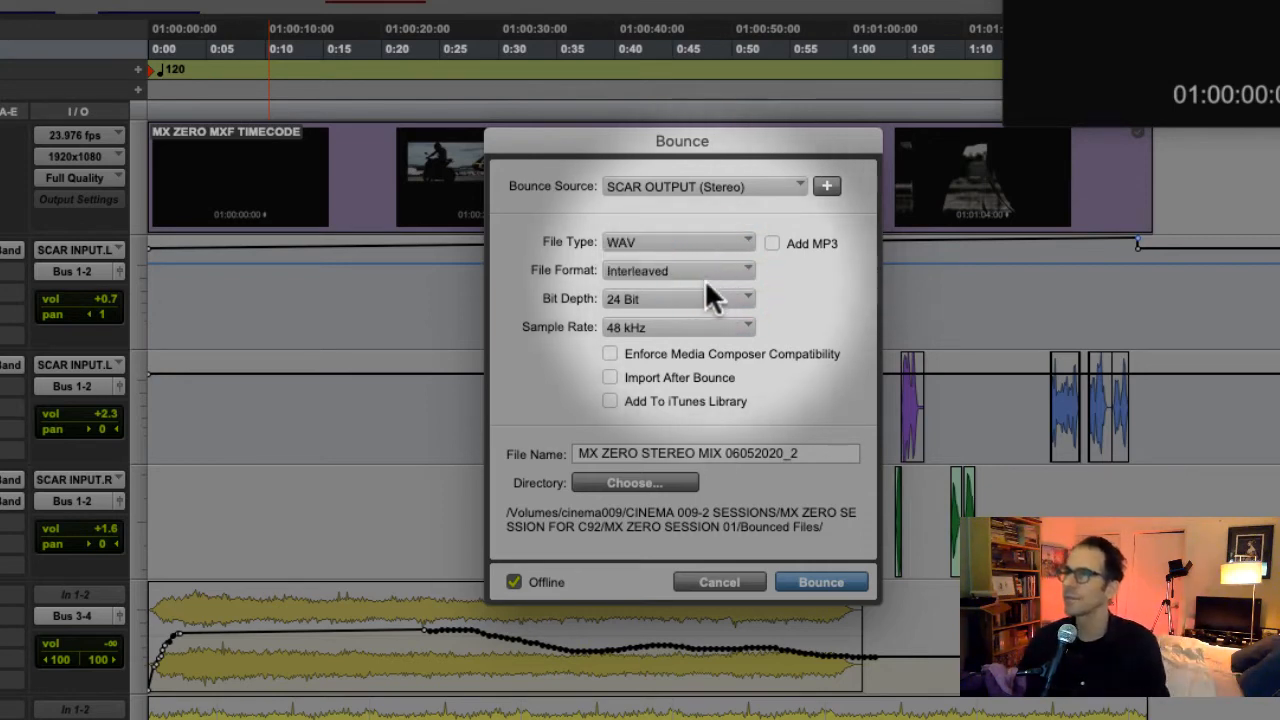
left_click(706, 288)
left_click(713, 296)
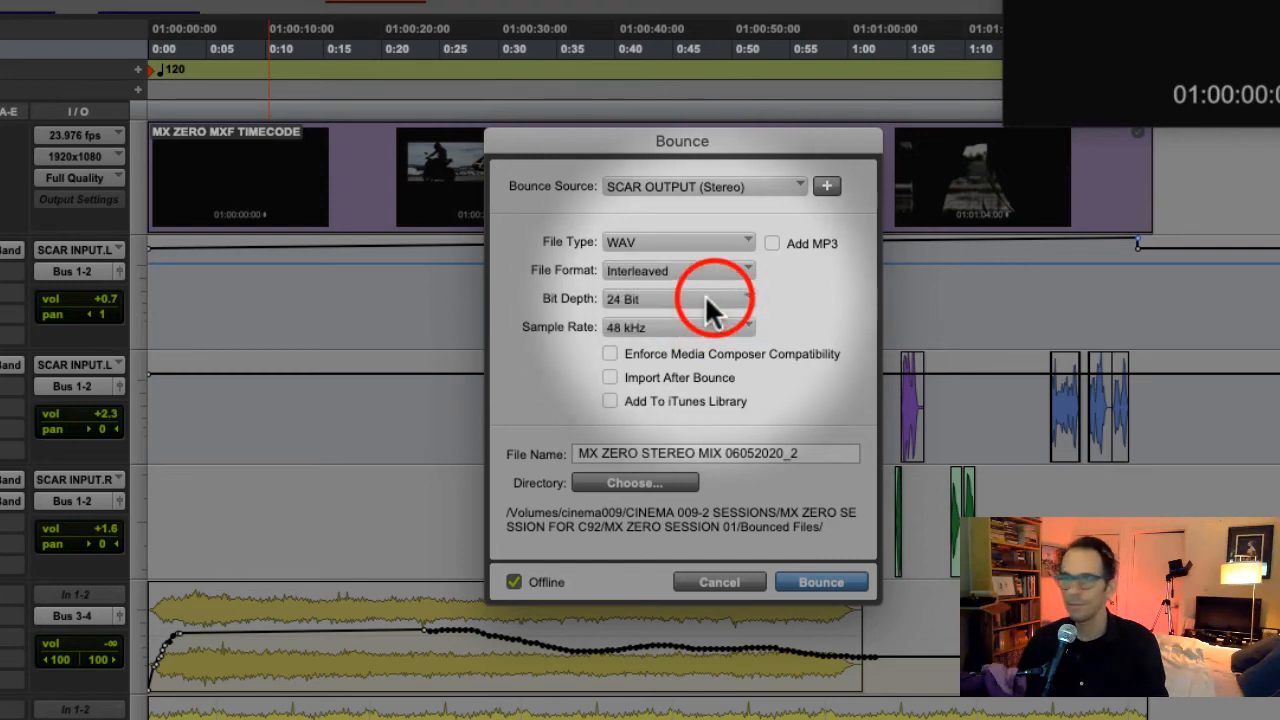
left_click(708, 326)
left_click(708, 326)
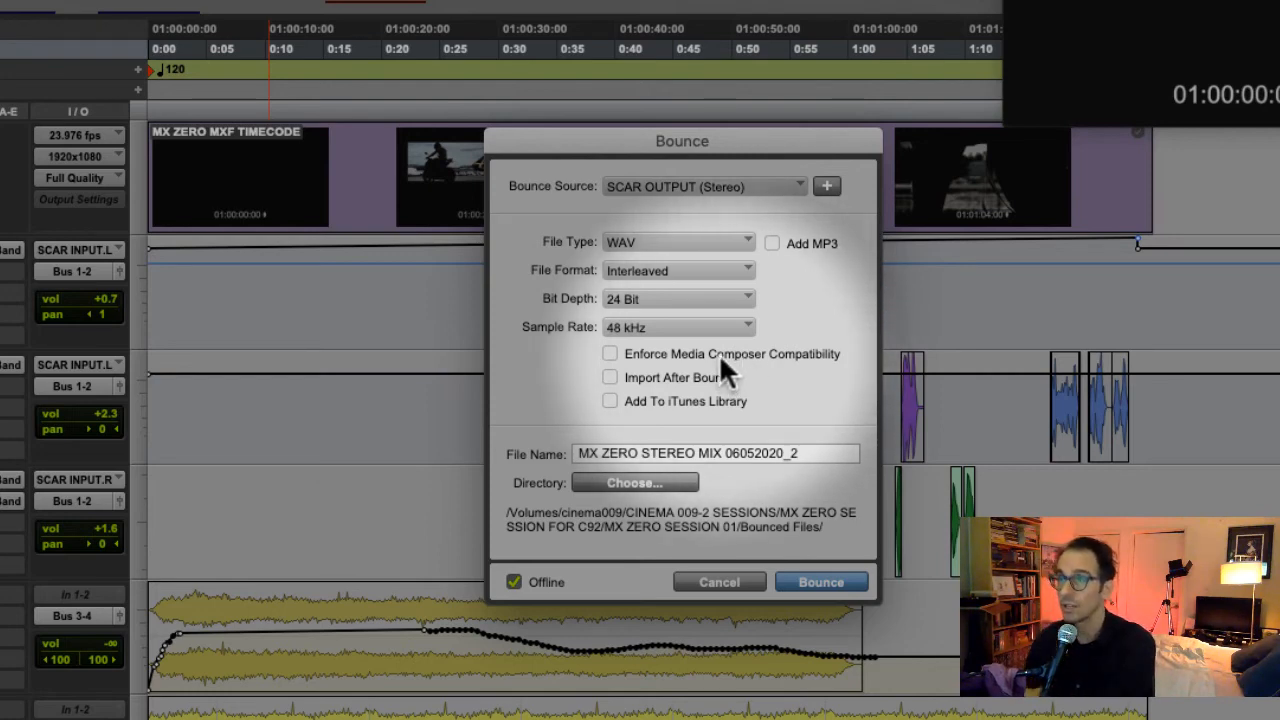
Try Enforce Media Composer Compatibility, check the available file formats, turn it off again and restore the Interleaved format.
left_click(718, 352)
left_click(718, 352)
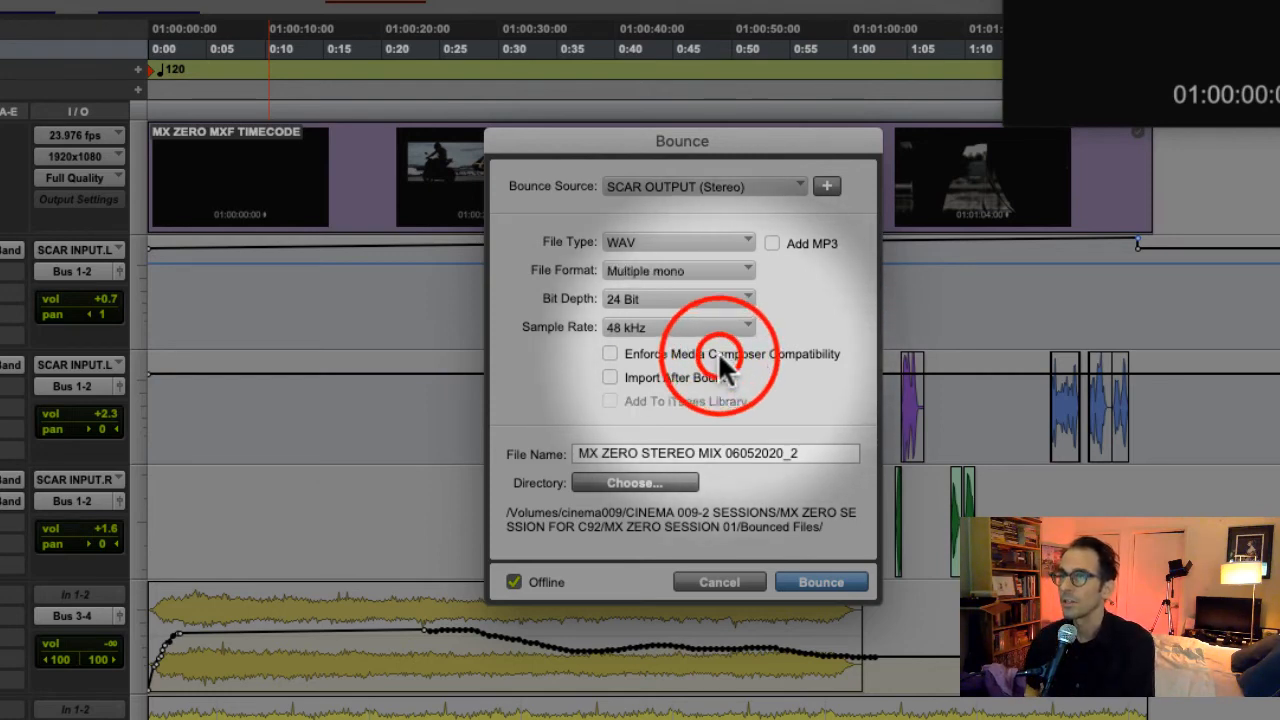
left_click(680, 271)
left_click(686, 296)
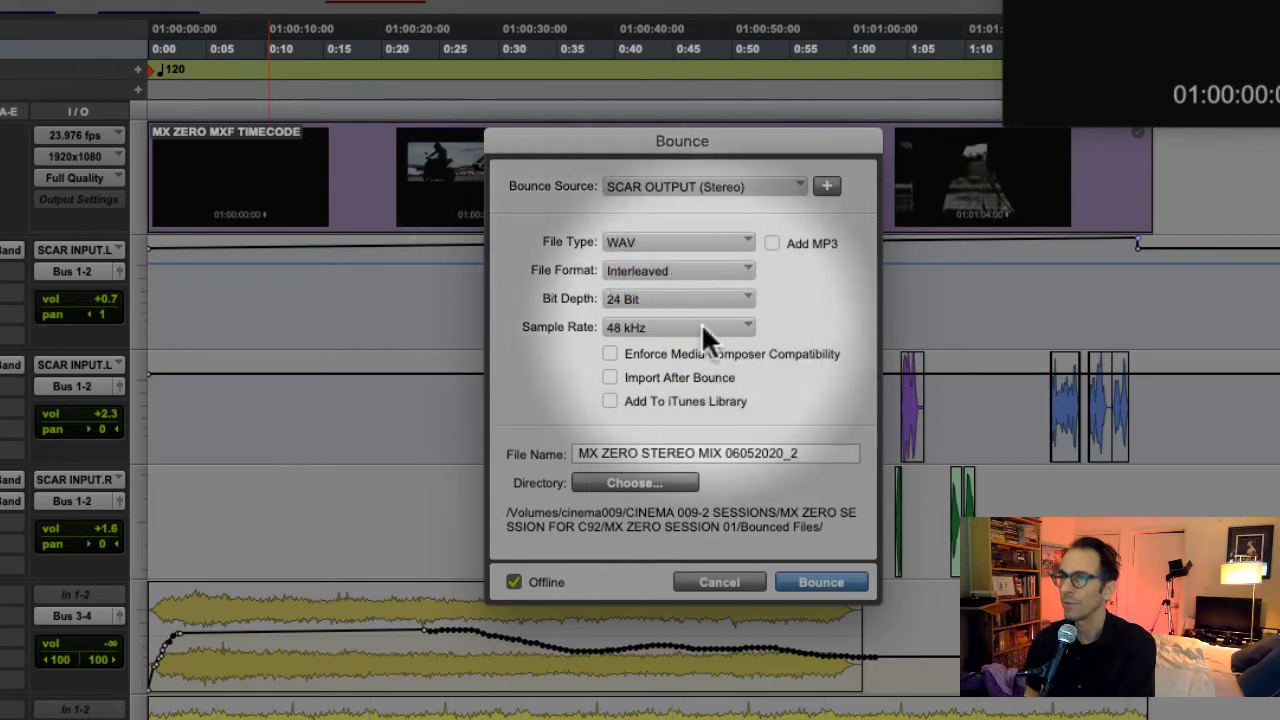
left_click(714, 350)
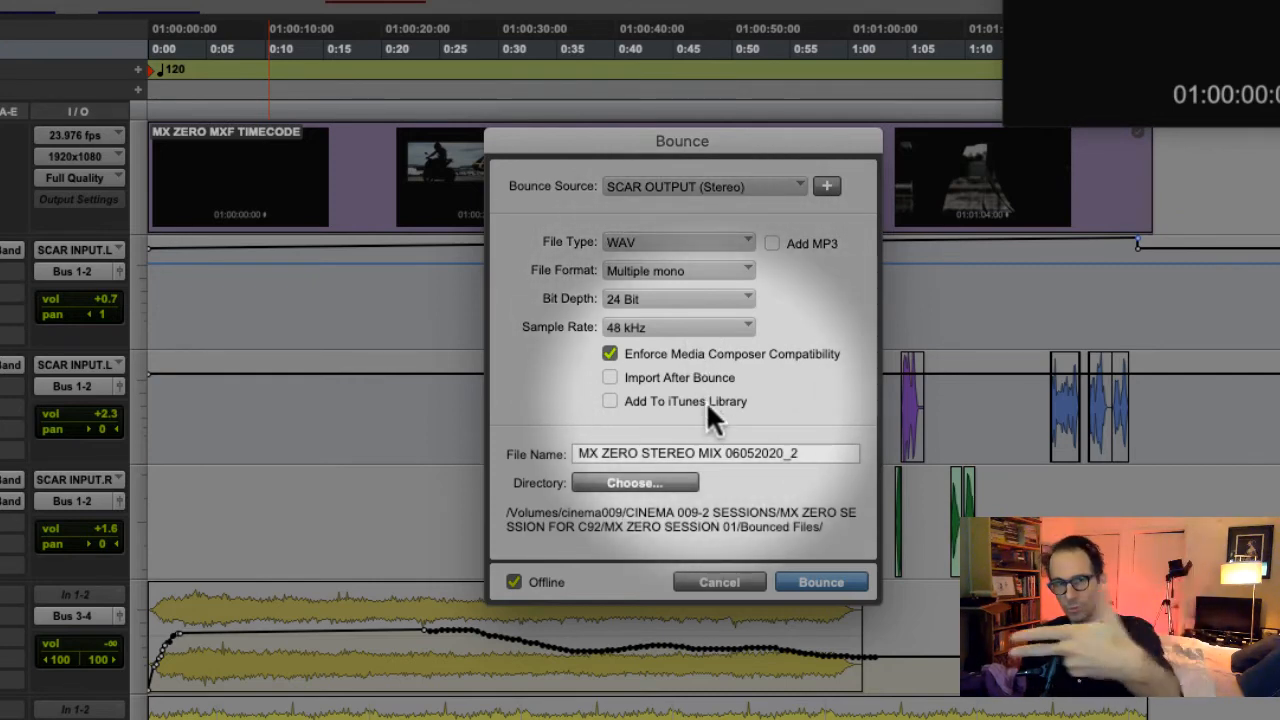
left_click(700, 270)
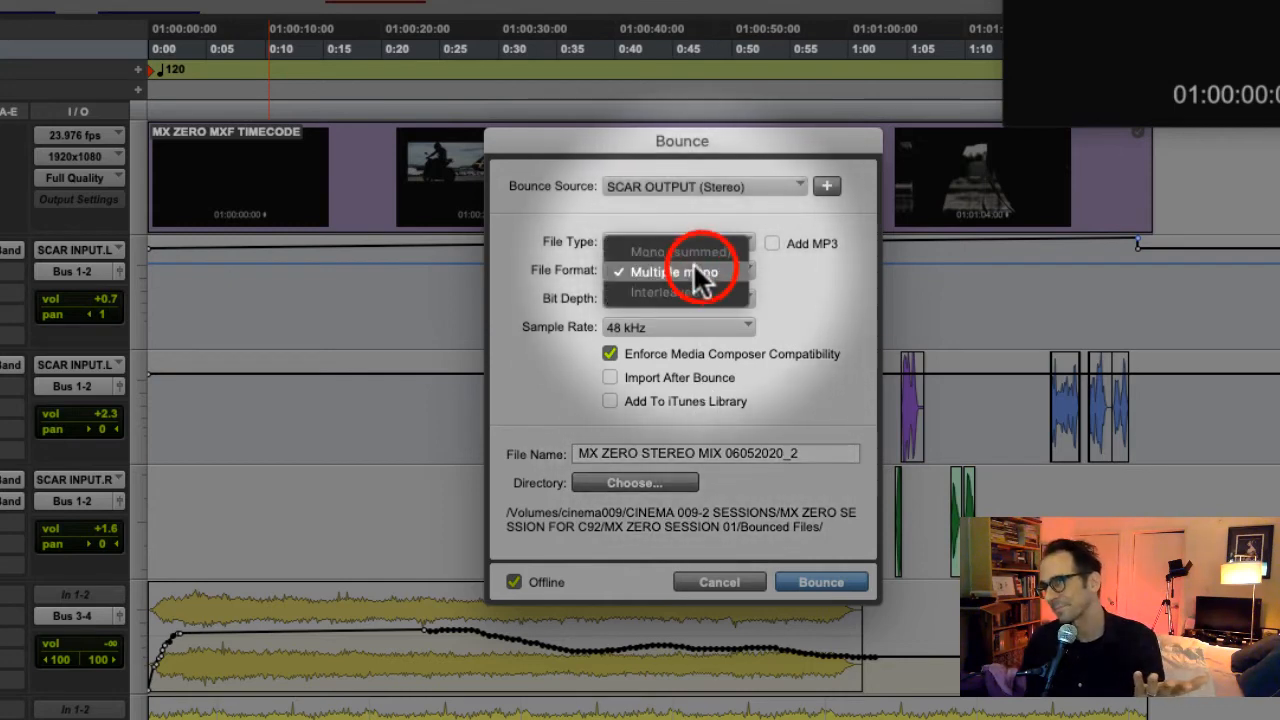
left_click(733, 357)
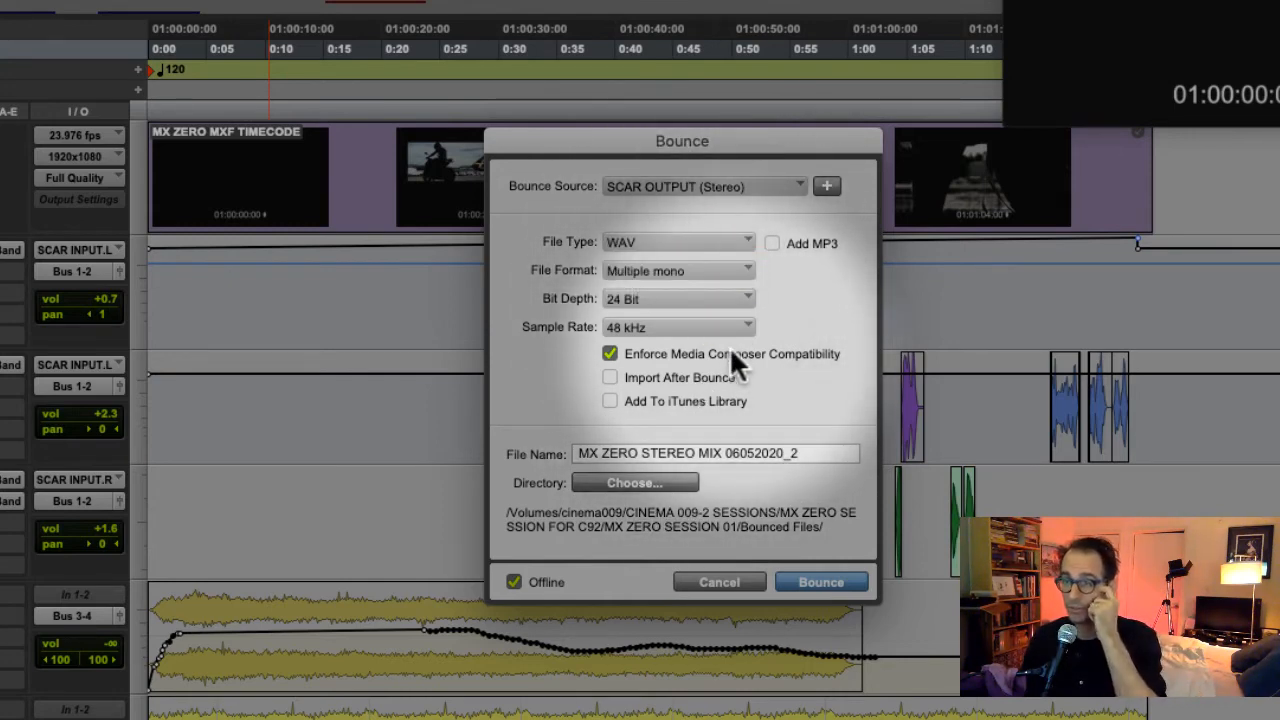
left_click(729, 346)
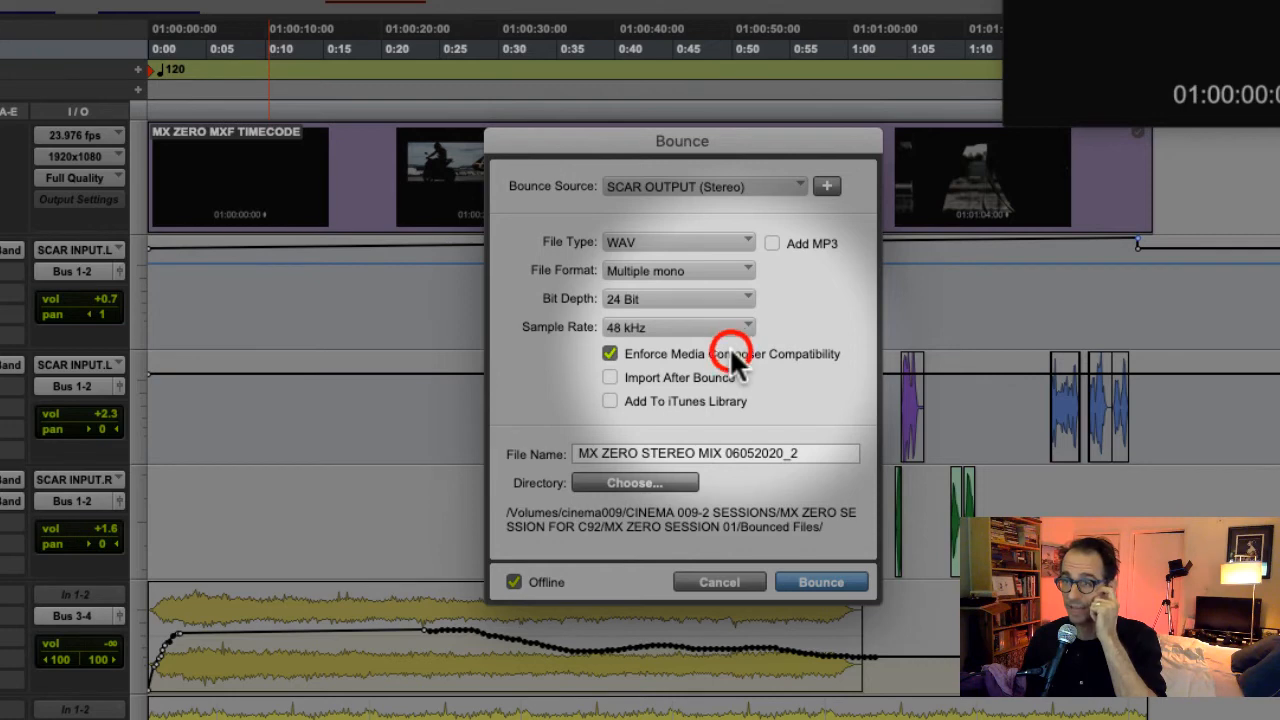
left_click(694, 270)
left_click(699, 288)
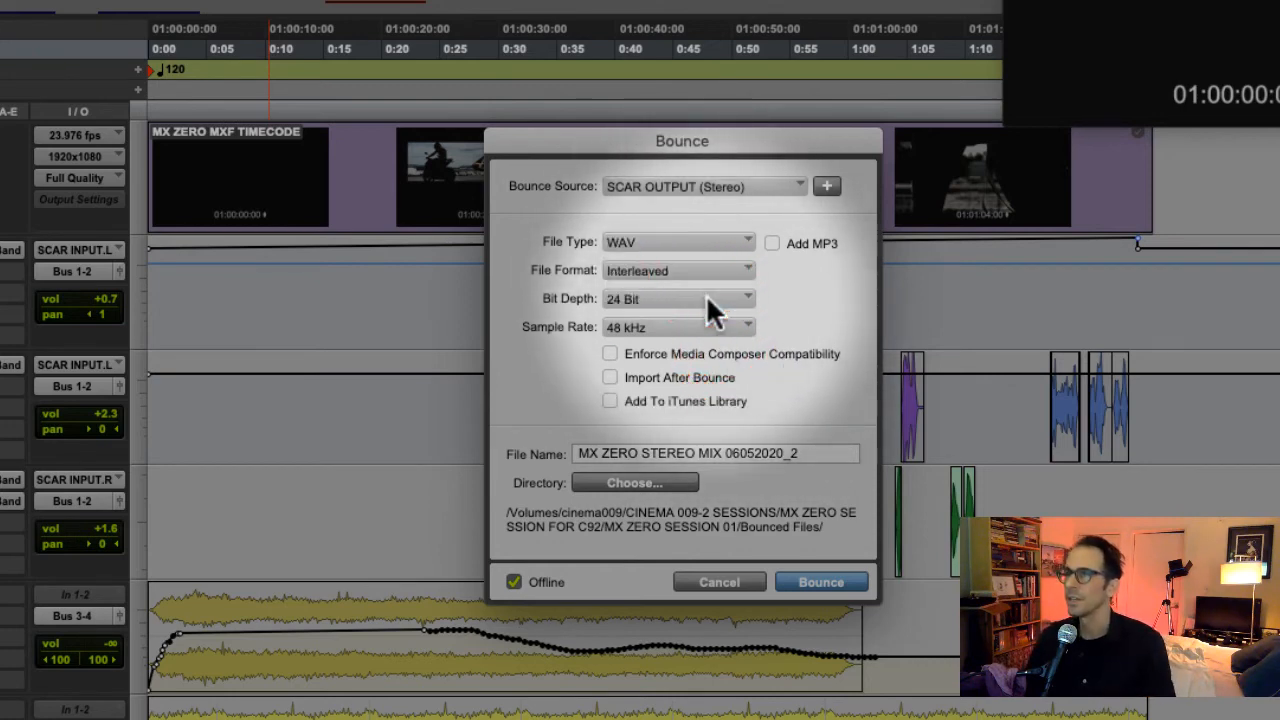
Name the bounce file MULTIPLE TANGOS STEREO MIX 06062020.
triple_click(686, 450)
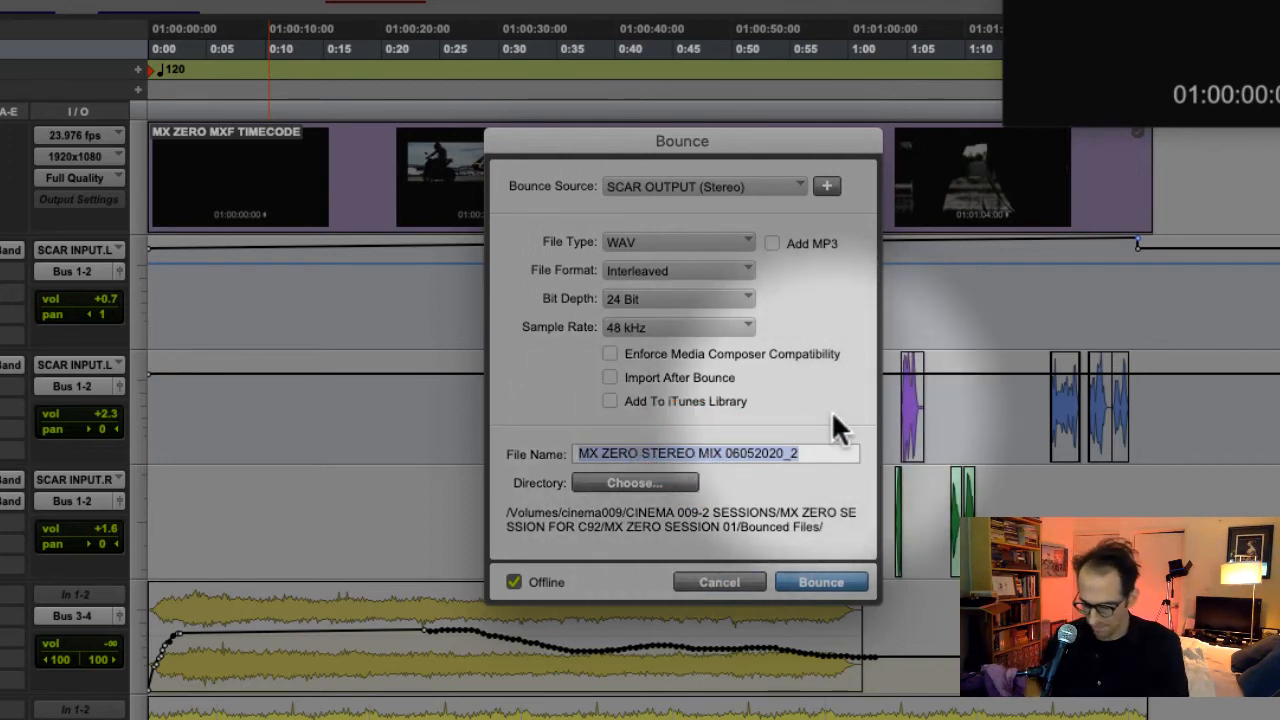
type("MULTIPLE")
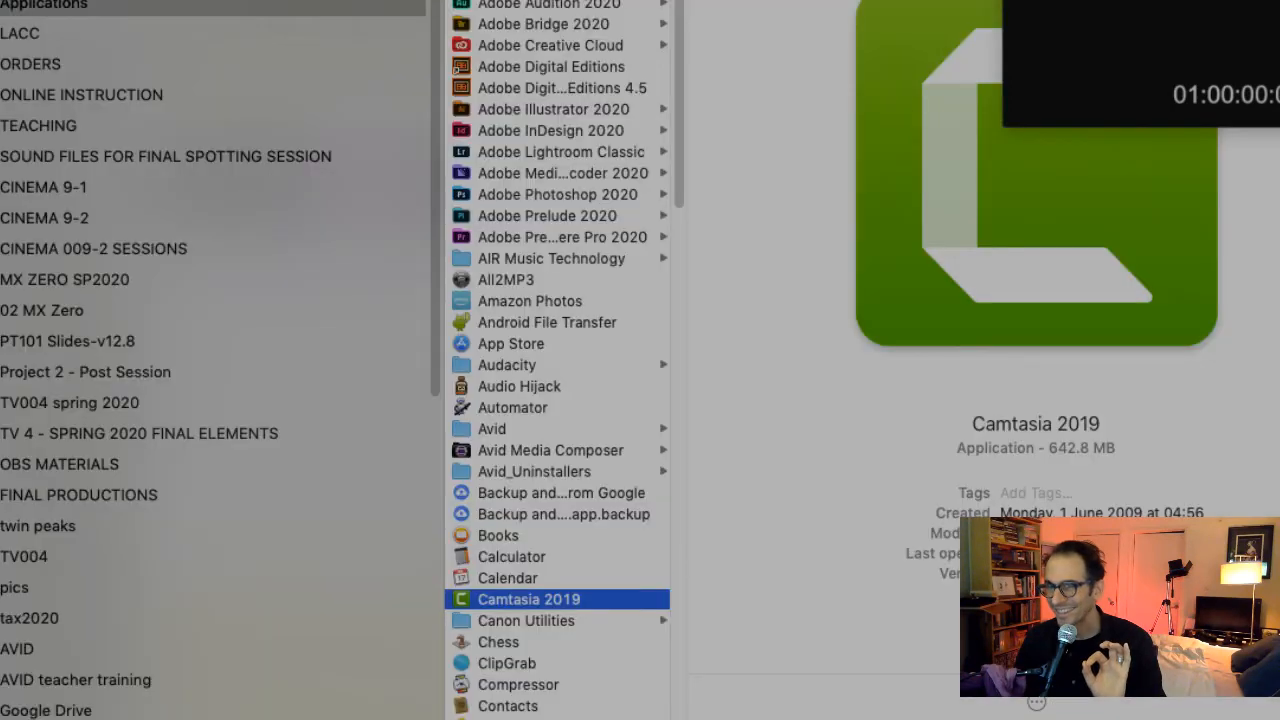
In Finder, browse the cinema009 drive through CINEMA 009-2 SESSIONS, MX ZERO SESSION FOR C92 and MX ZERO SESSION 01 to Bounced Files.
scroll(253, 462, "down", 5)
scroll(254, 465, "down", 5)
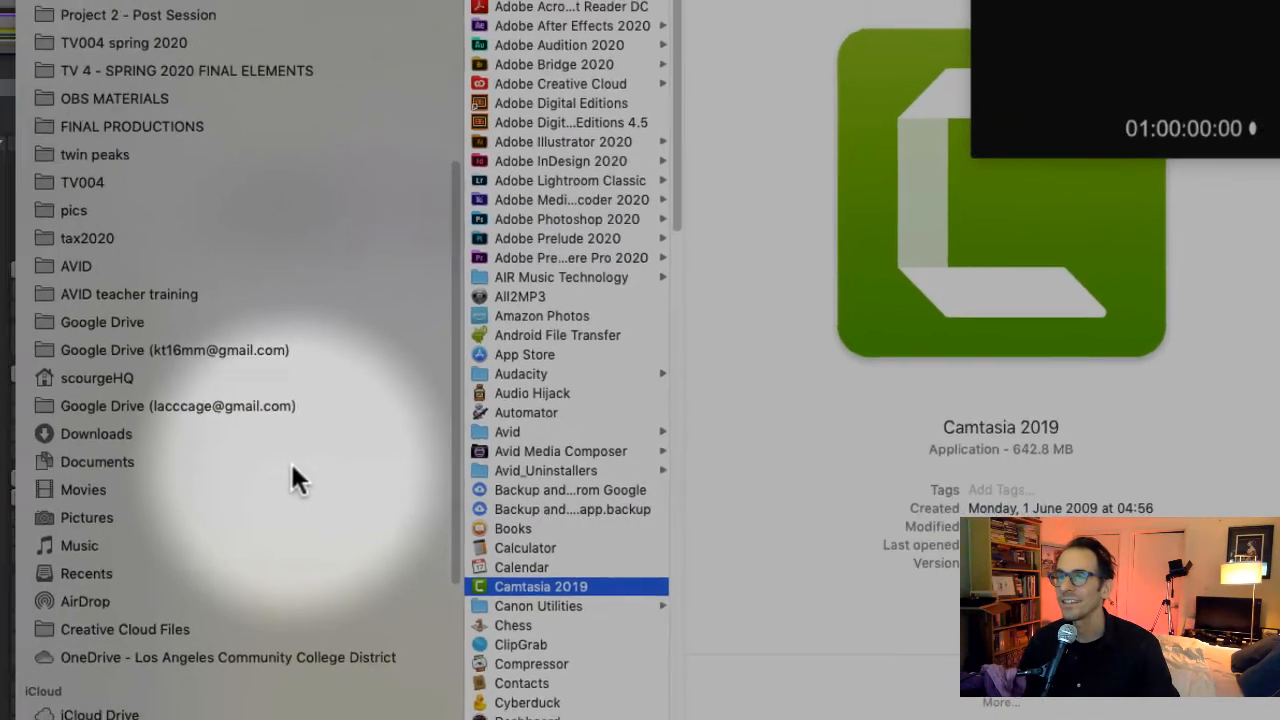
left_click(405, 507)
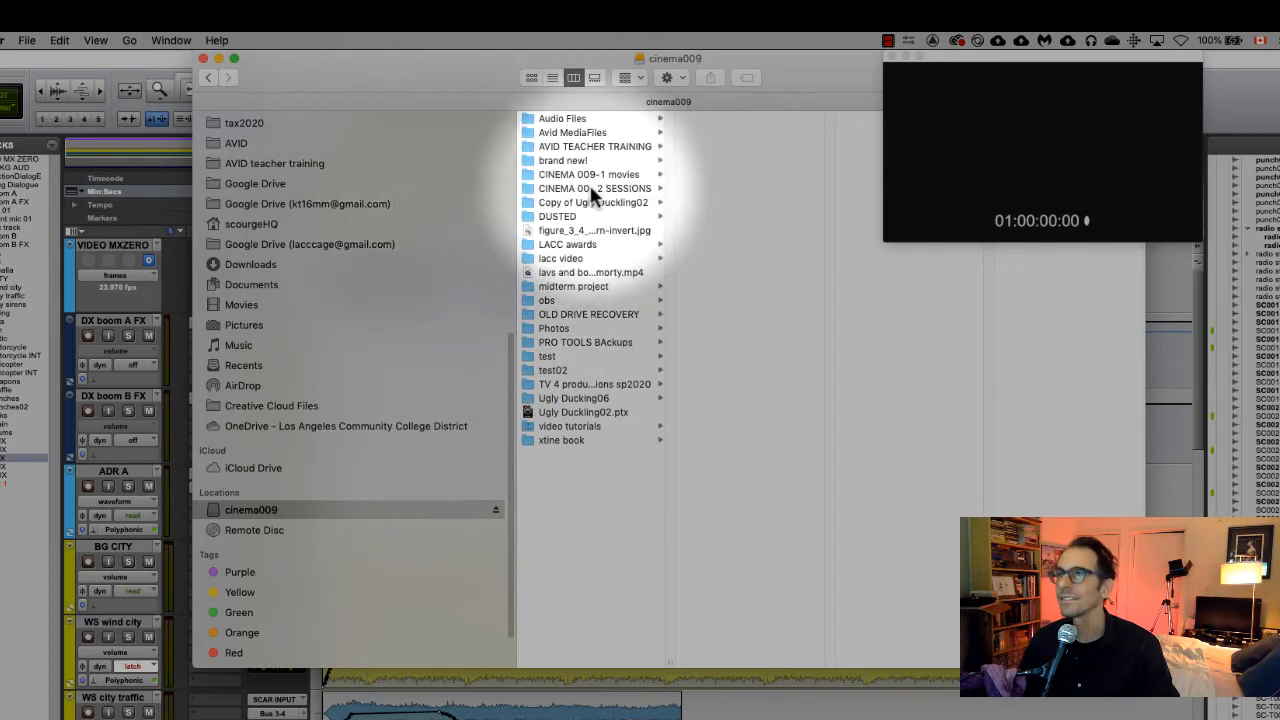
left_click(590, 186)
left_click_drag(480, 76, 303, 87)
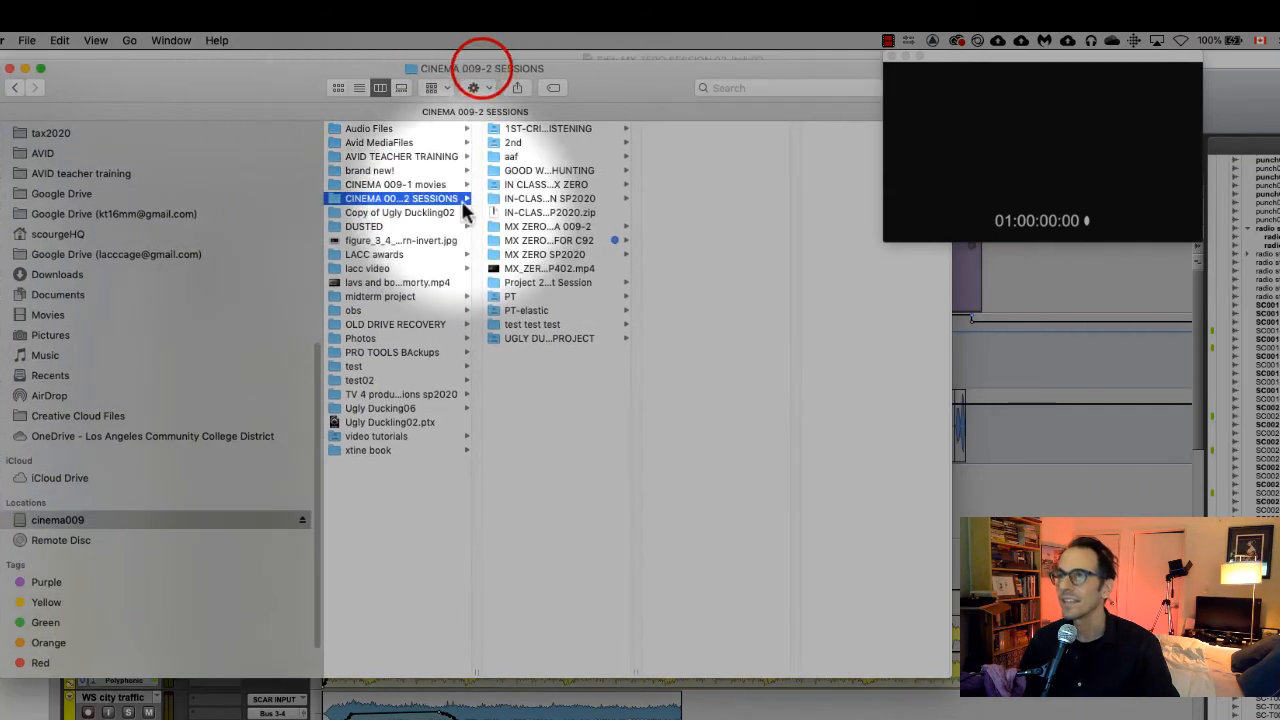
left_click(510, 241)
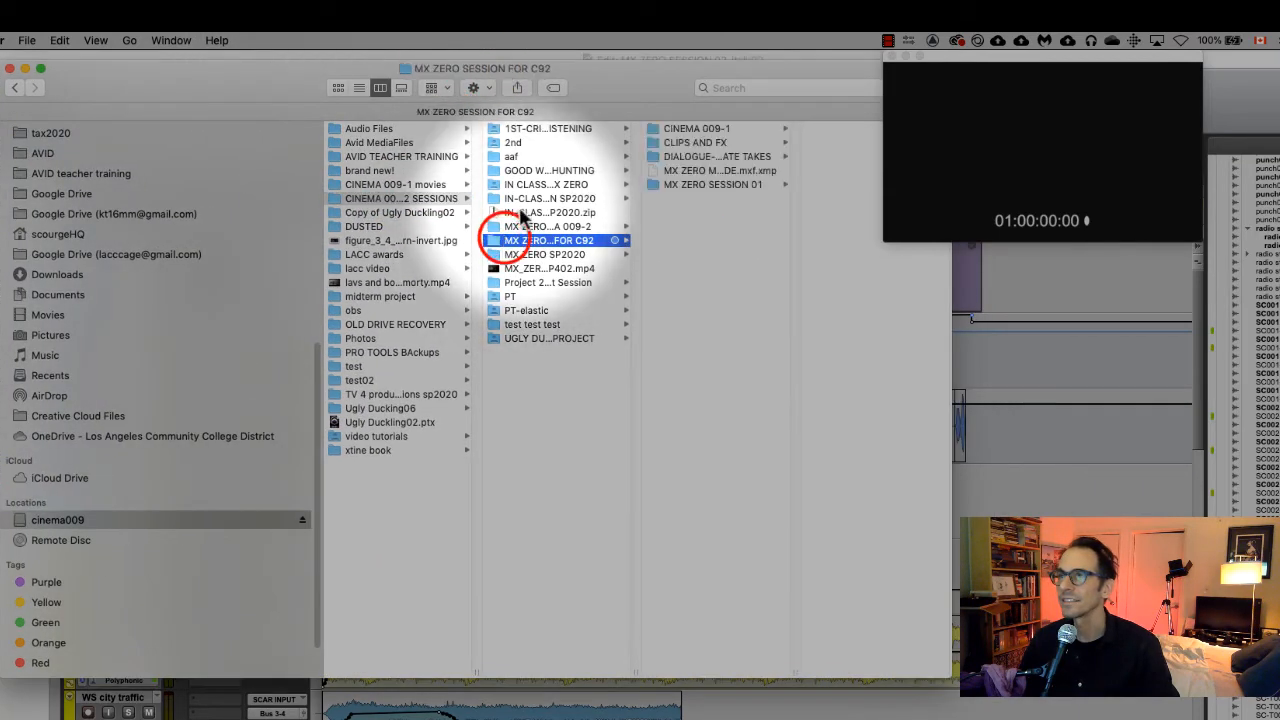
left_click(700, 184)
left_click_drag(630, 68, 380, 58)
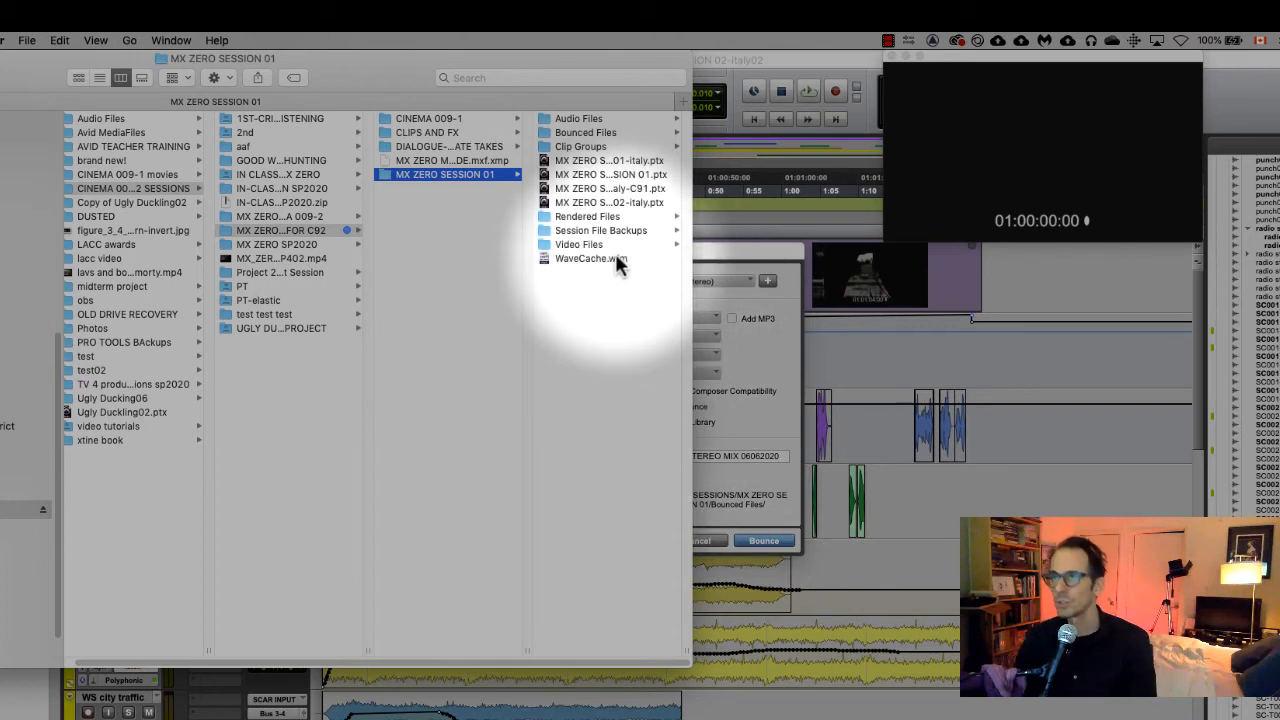
left_click(606, 134)
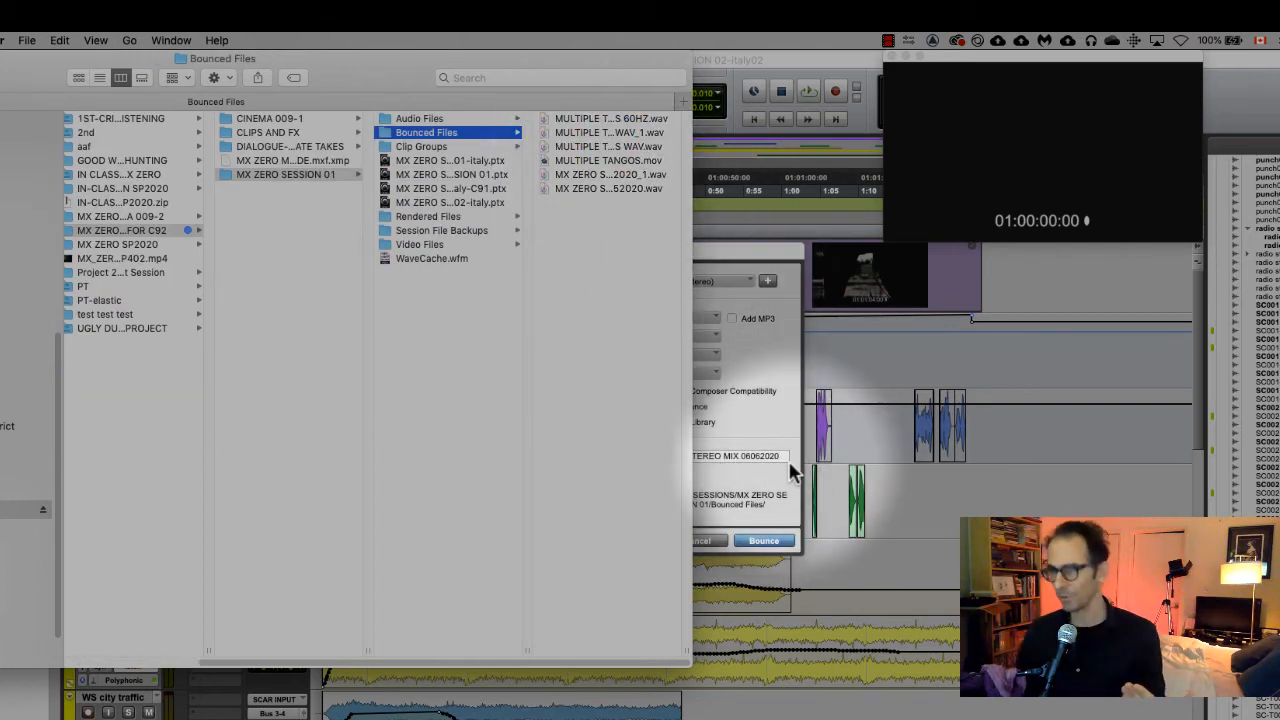
Close the Finder window, return to the Pro Tools bounce settings, and view the destination folder without changing it.
left_click(777, 420)
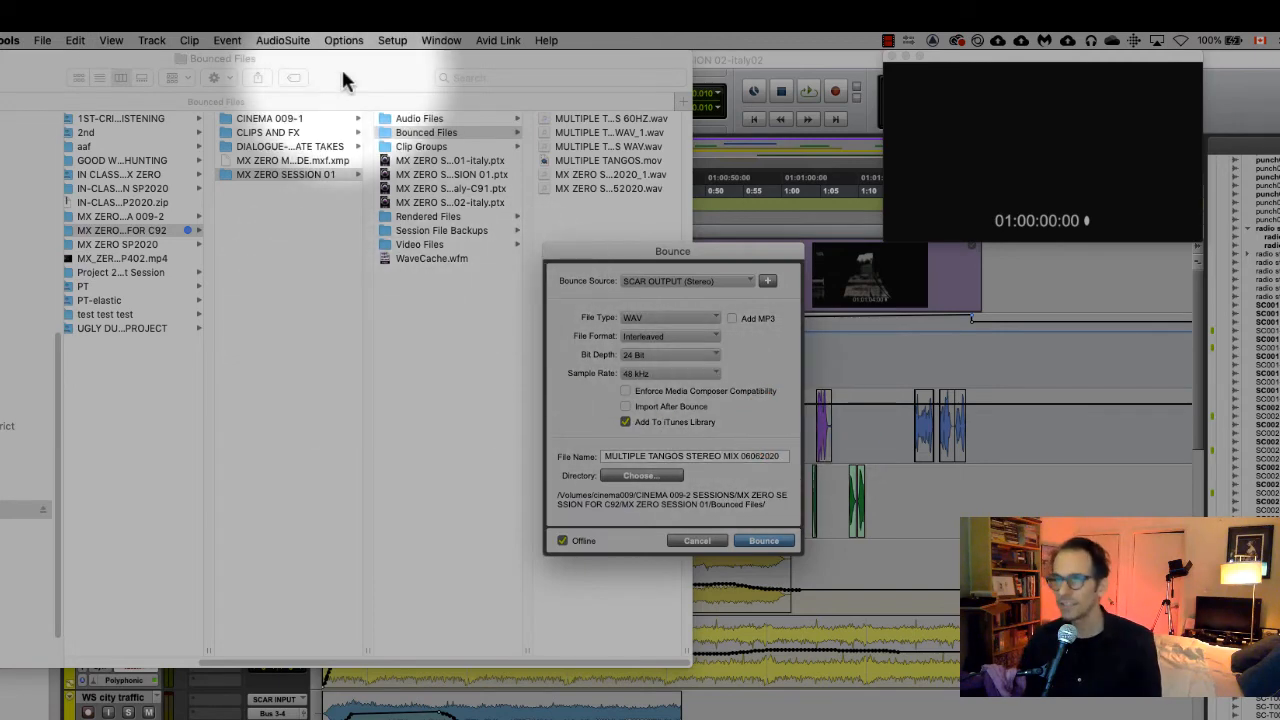
left_click_drag(343, 70, 713, 68)
left_click(116, 58)
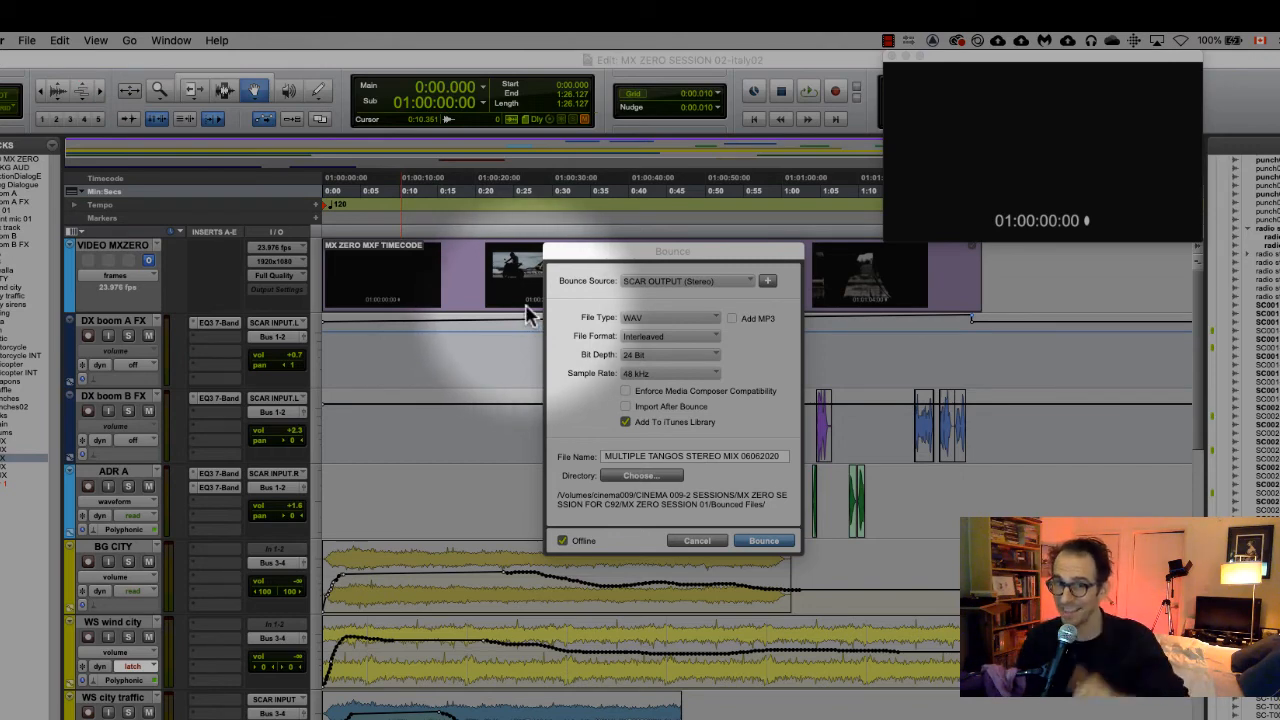
left_click(589, 414)
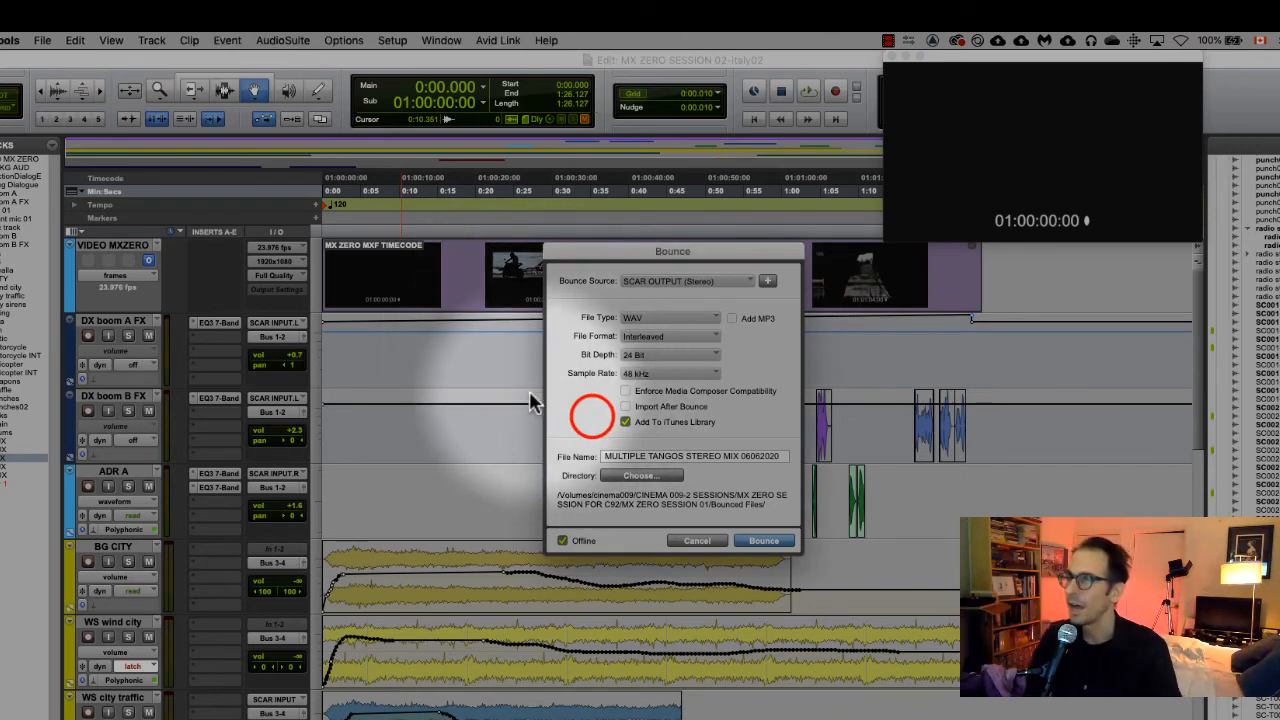
left_click(651, 475)
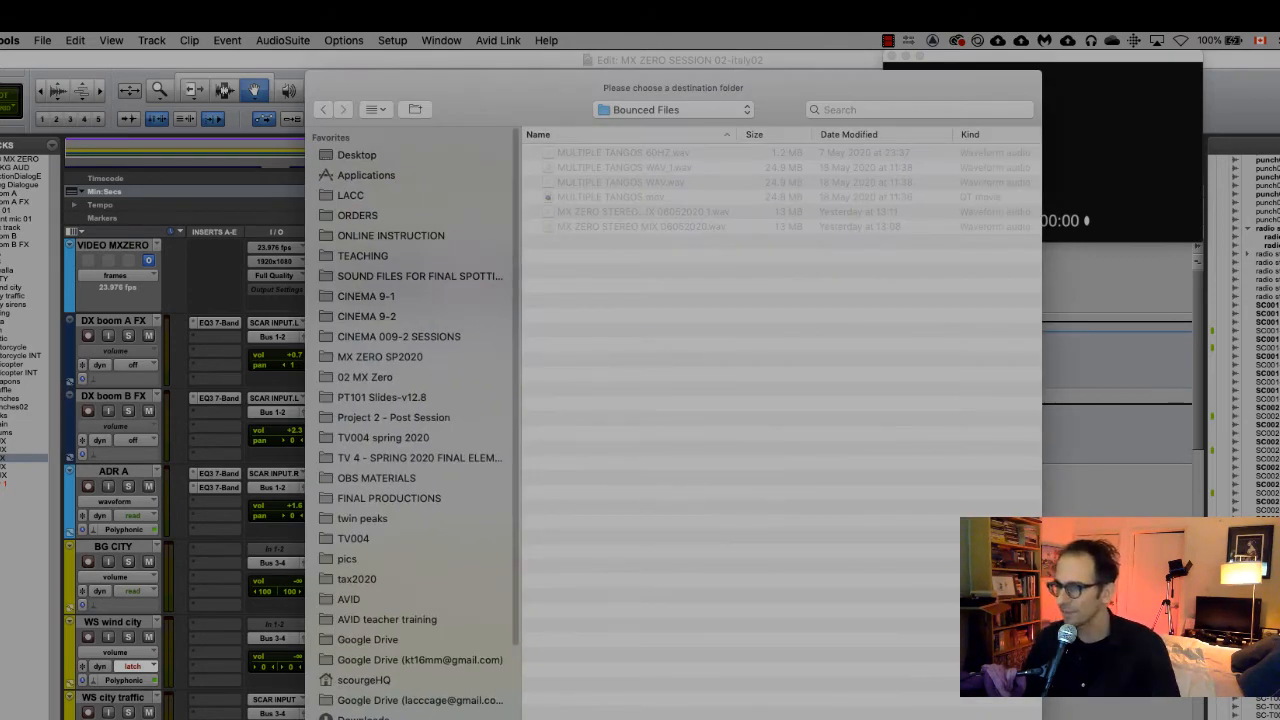
key("Escape")
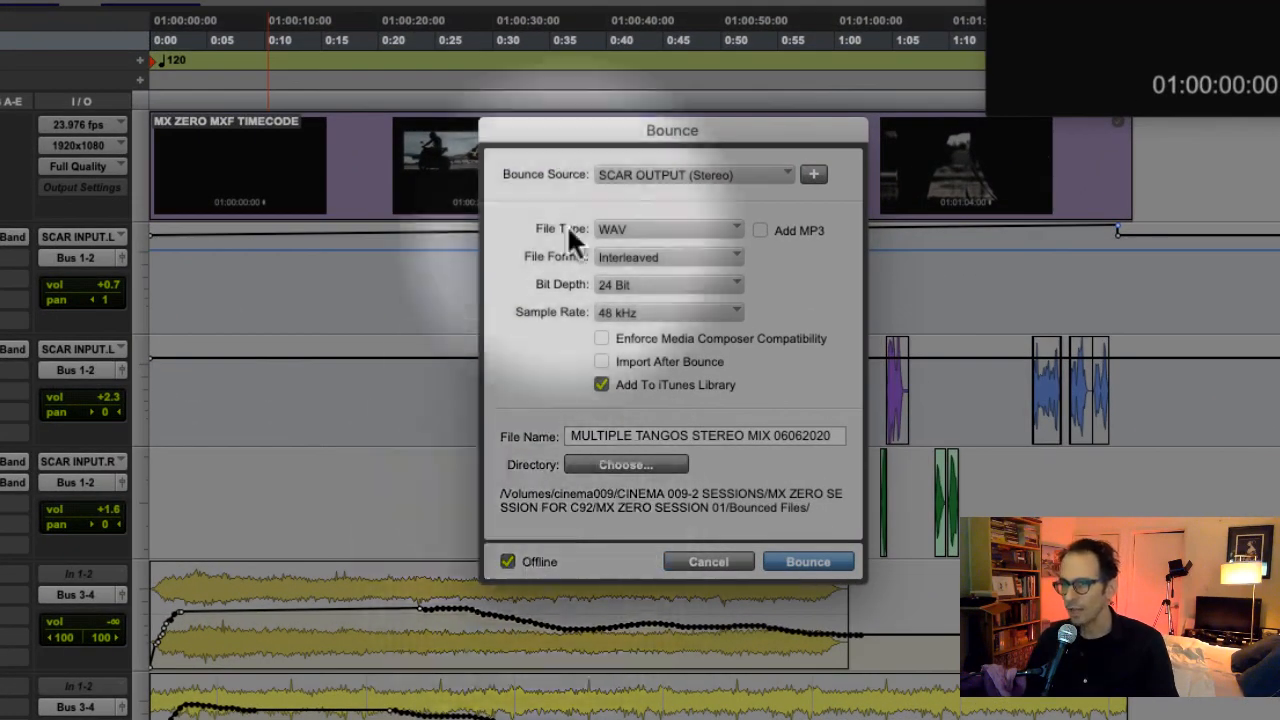
Move the bounce dialog aside, bounce the stereo mix offline, and deny Pro Tools access to control iTunes.
left_click_drag(593, 125, 299, 98)
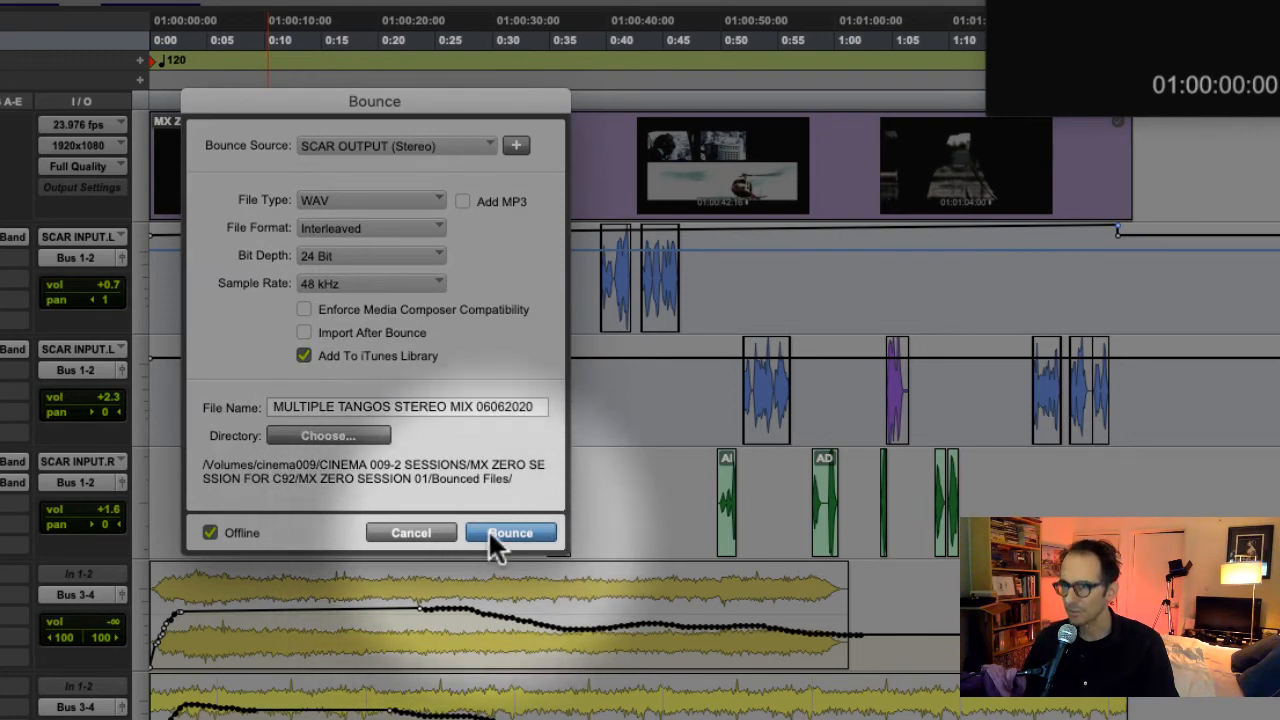
left_click(489, 532)
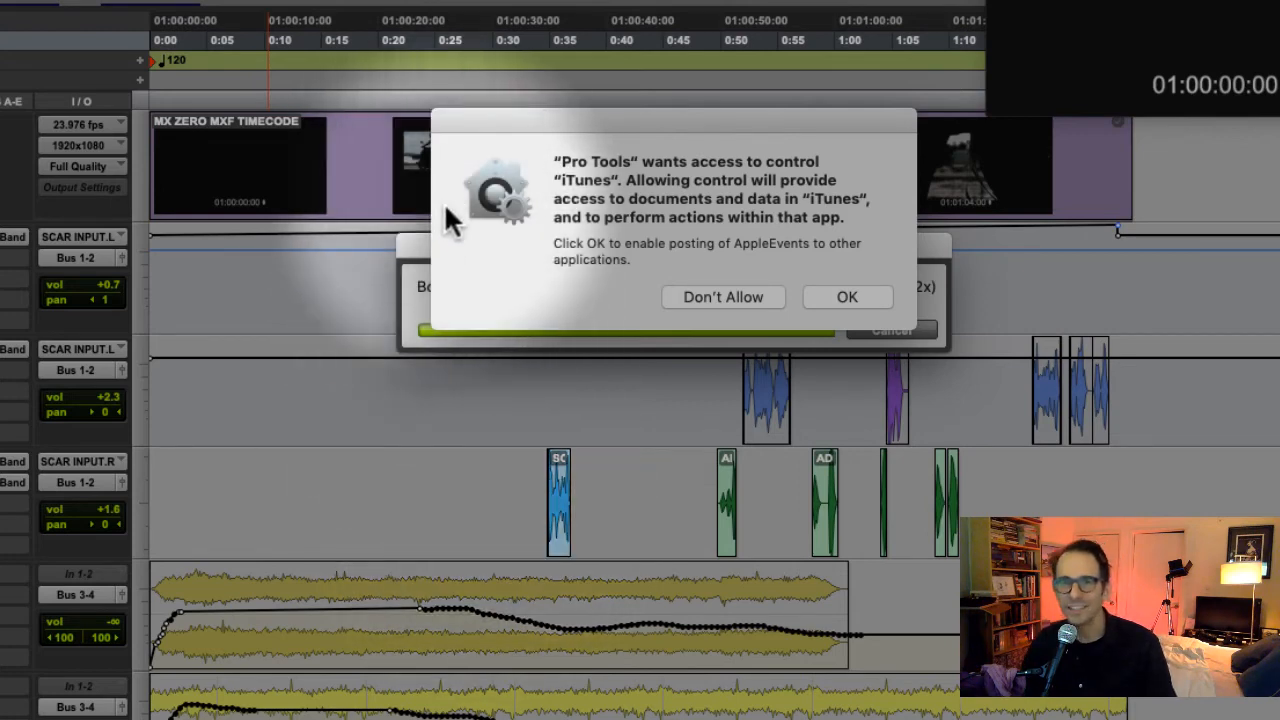
left_click(730, 296)
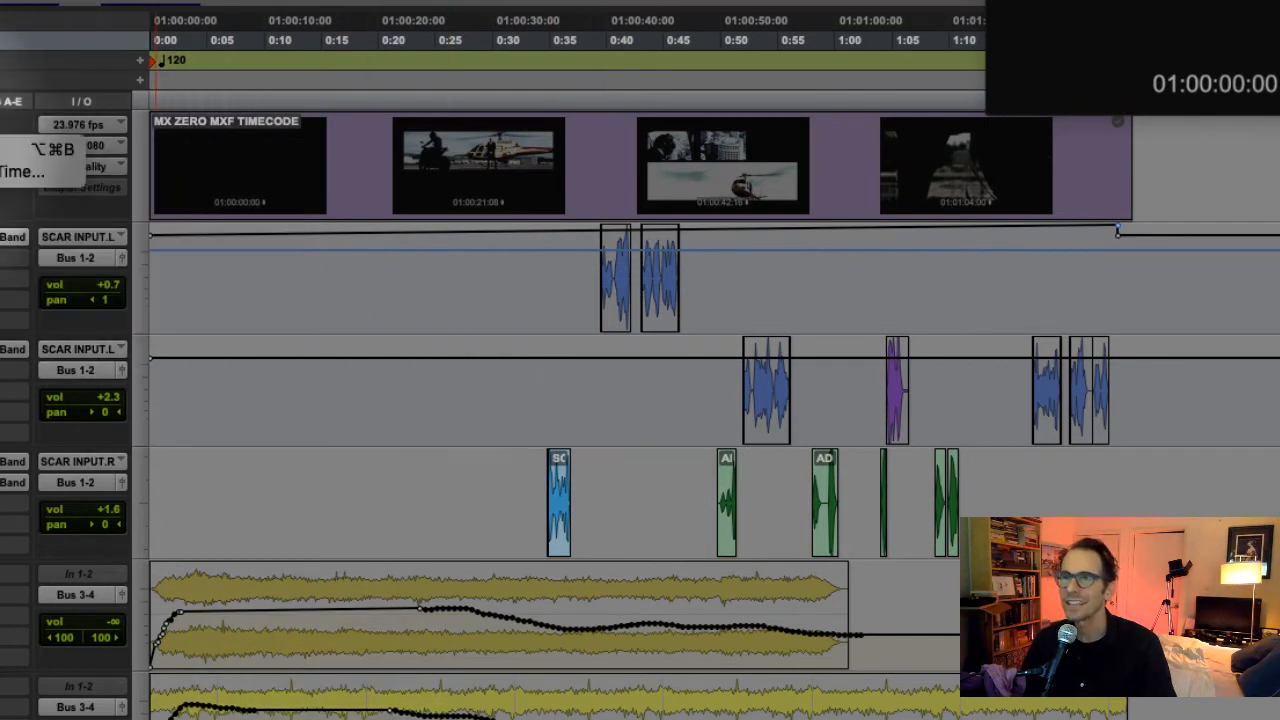
Bounce the stereo mix offline as MULTIPLE TANGOS STEREO MIX 06062020 without the _1 suffix or adding it to the iTunes library.
left_click(4, 160)
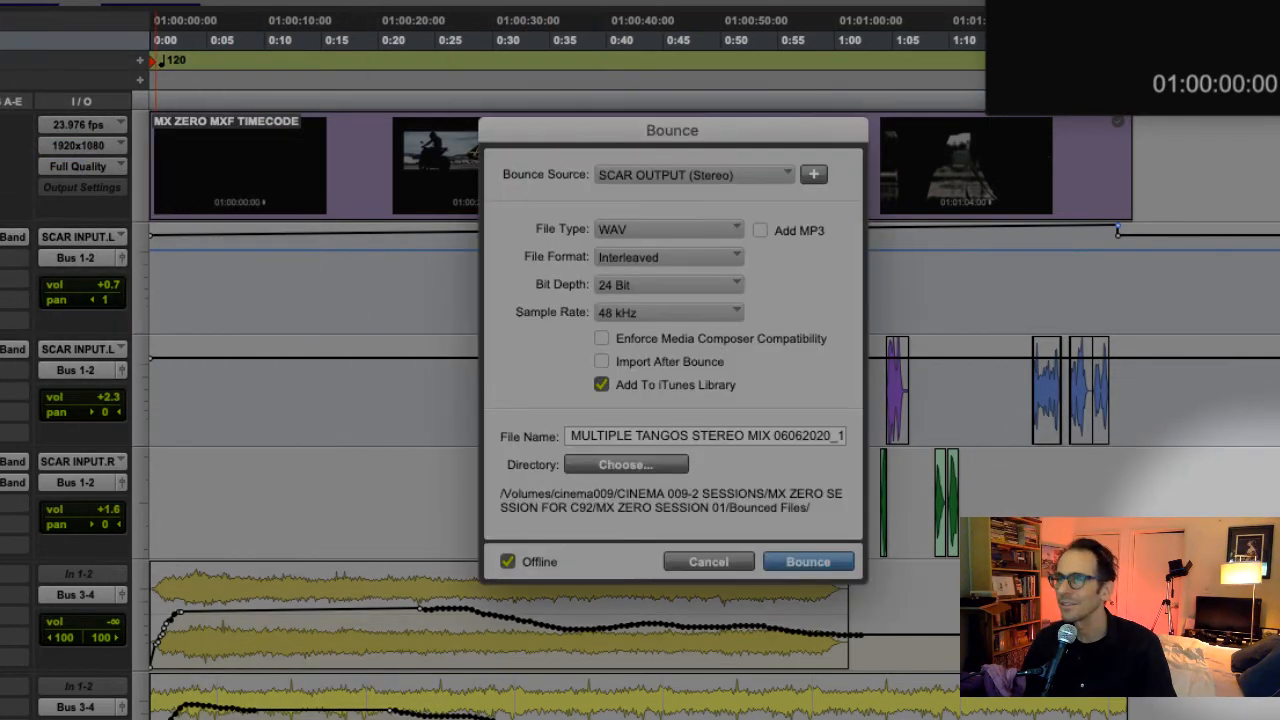
left_click(602, 384)
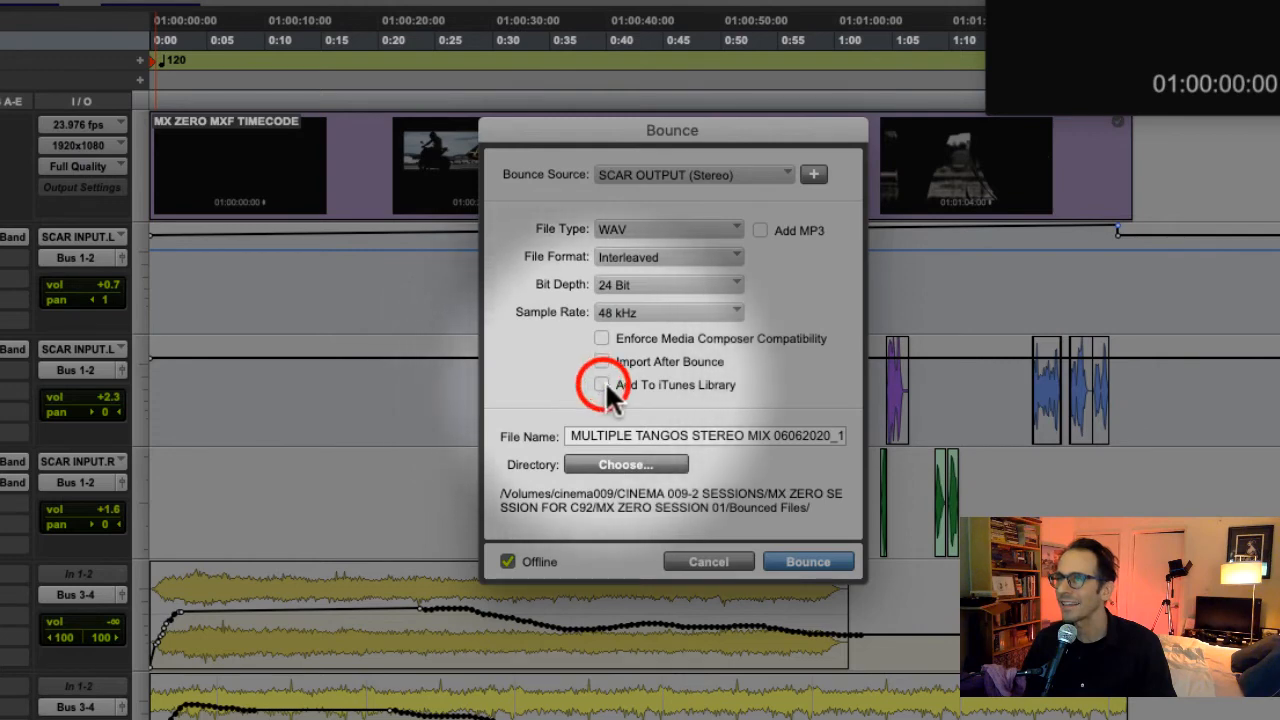
left_click_drag(828, 435, 850, 437)
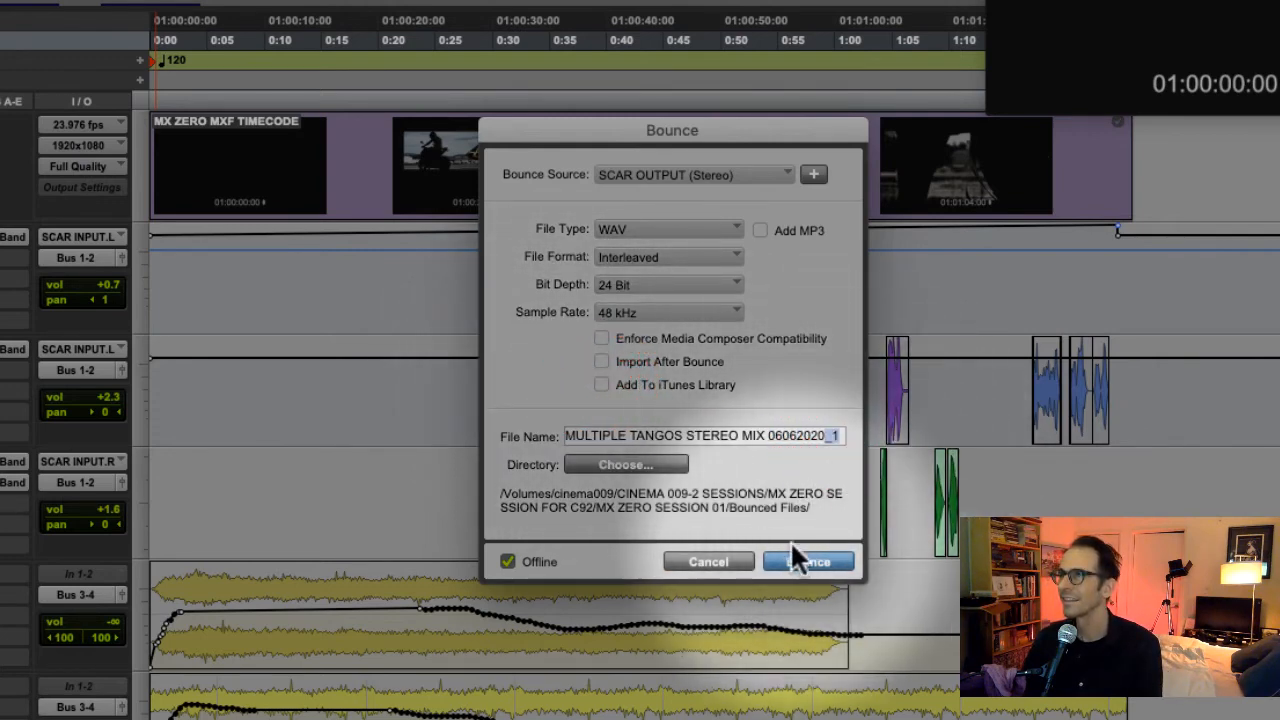
key("BackSpace")
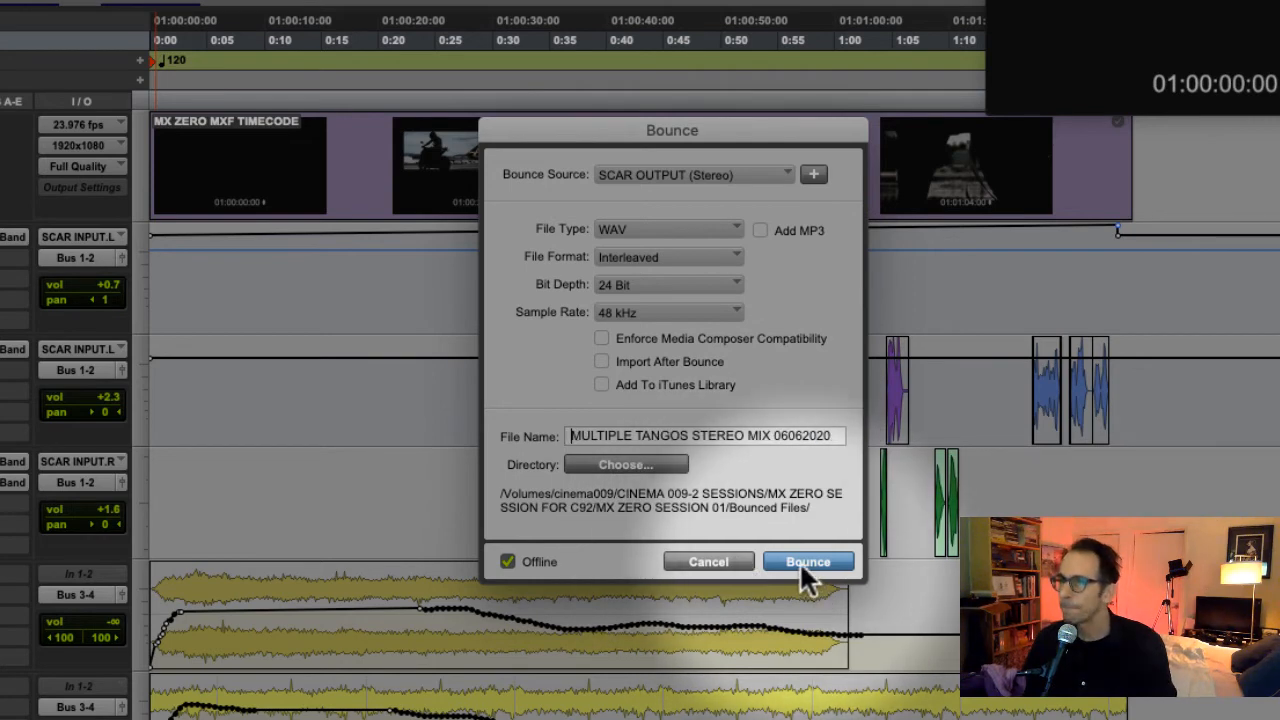
left_click(791, 562)
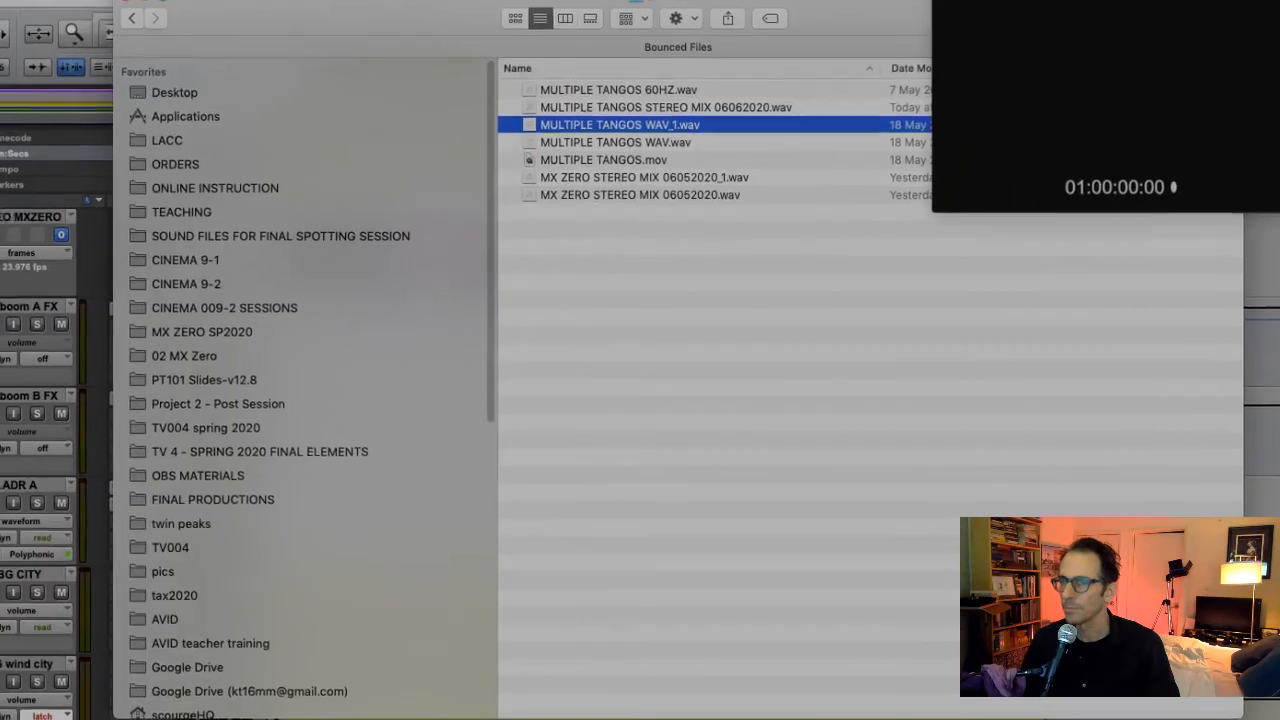
Preview MULTIPLE TANGOS STEREO MIX 06062020.wav in the Bounced Files folder at several points, and close the Finder window.
left_click_drag(474, 22, 144, 122)
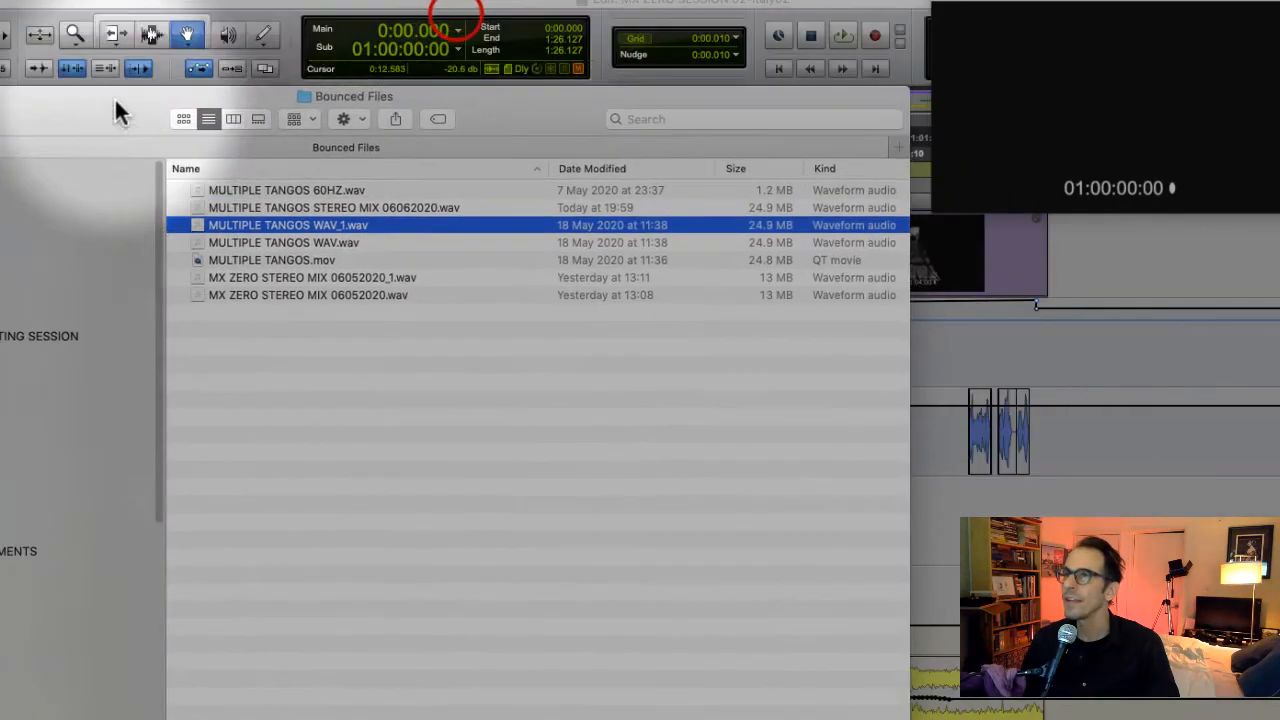
left_click(384, 211)
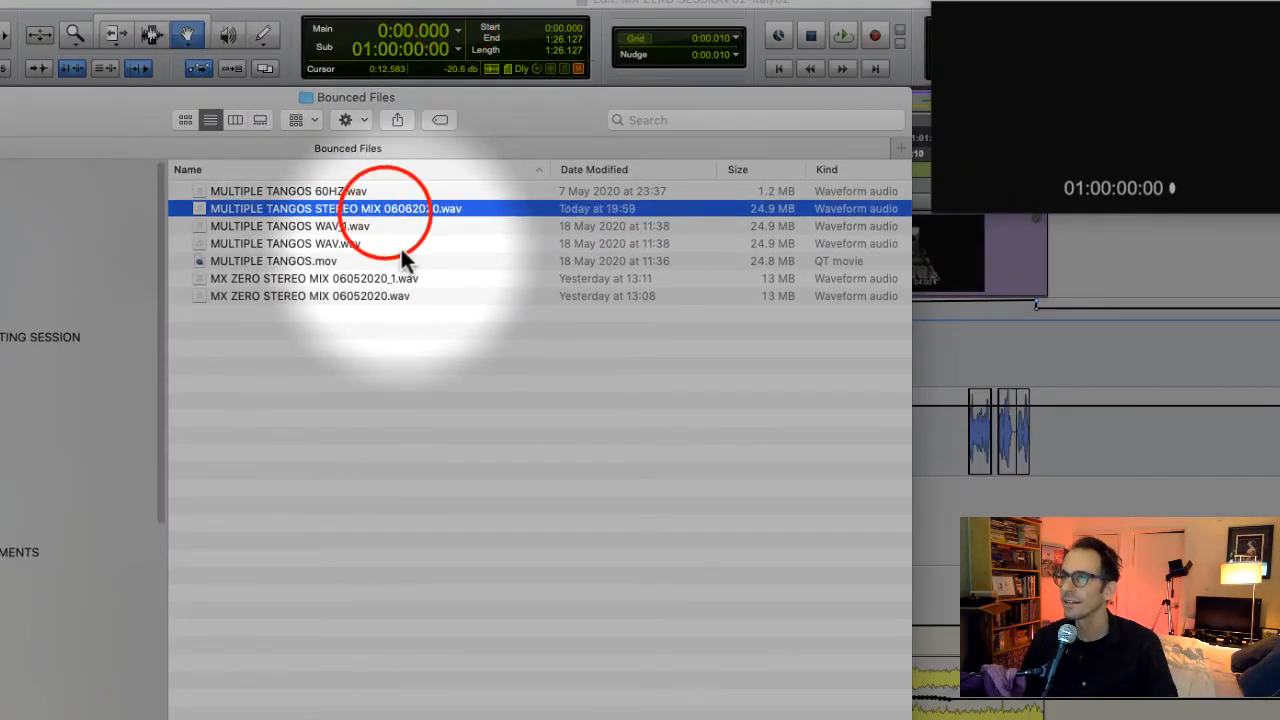
key("space")
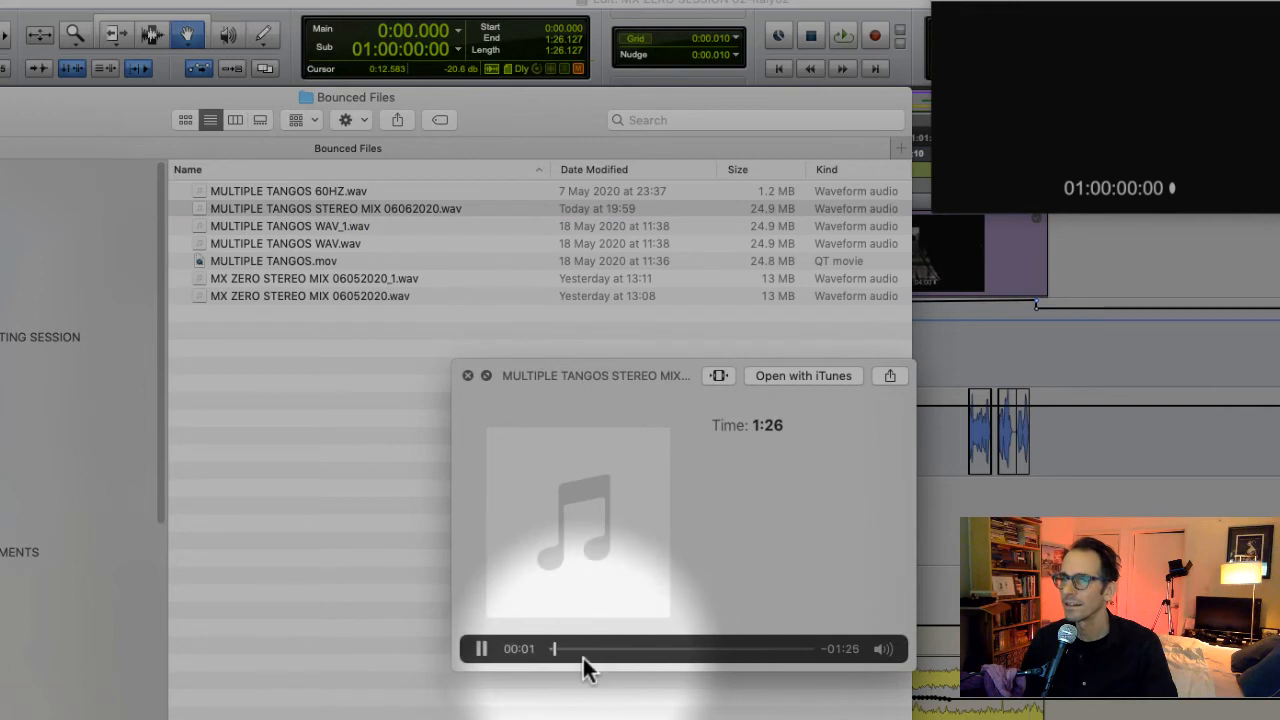
left_click_drag(590, 648, 633, 648)
left_click(685, 648)
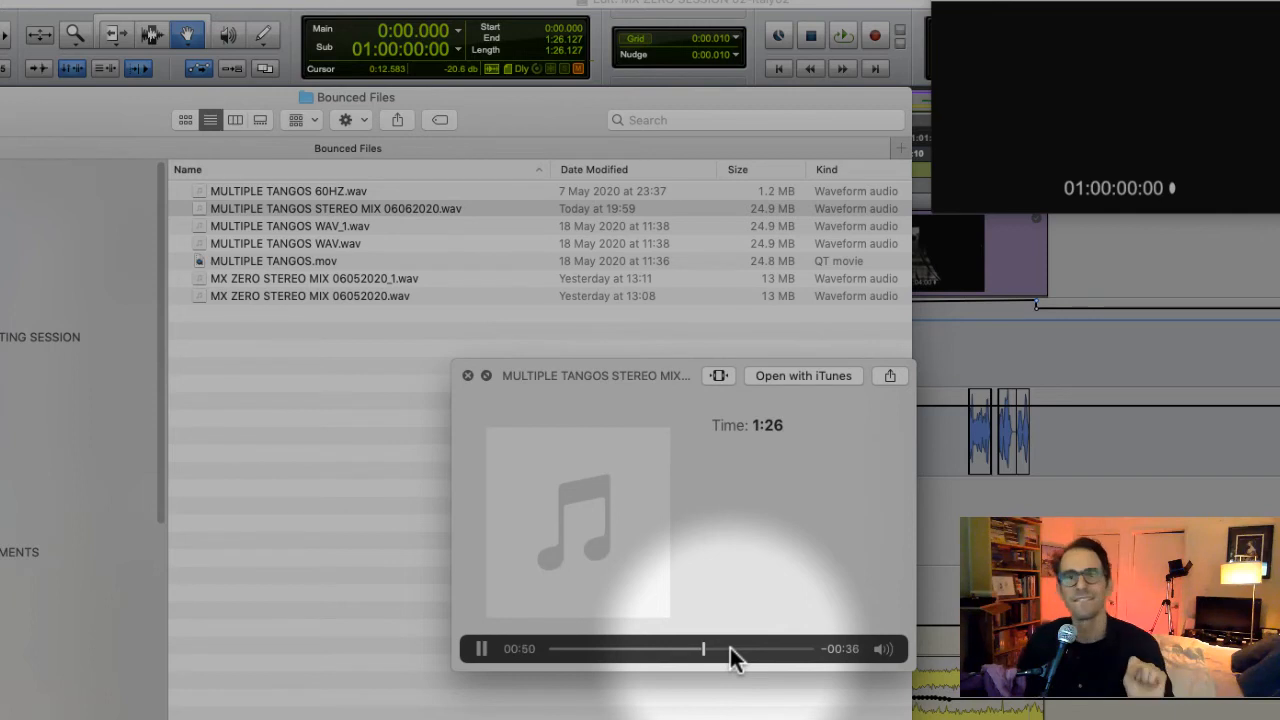
left_click(733, 648)
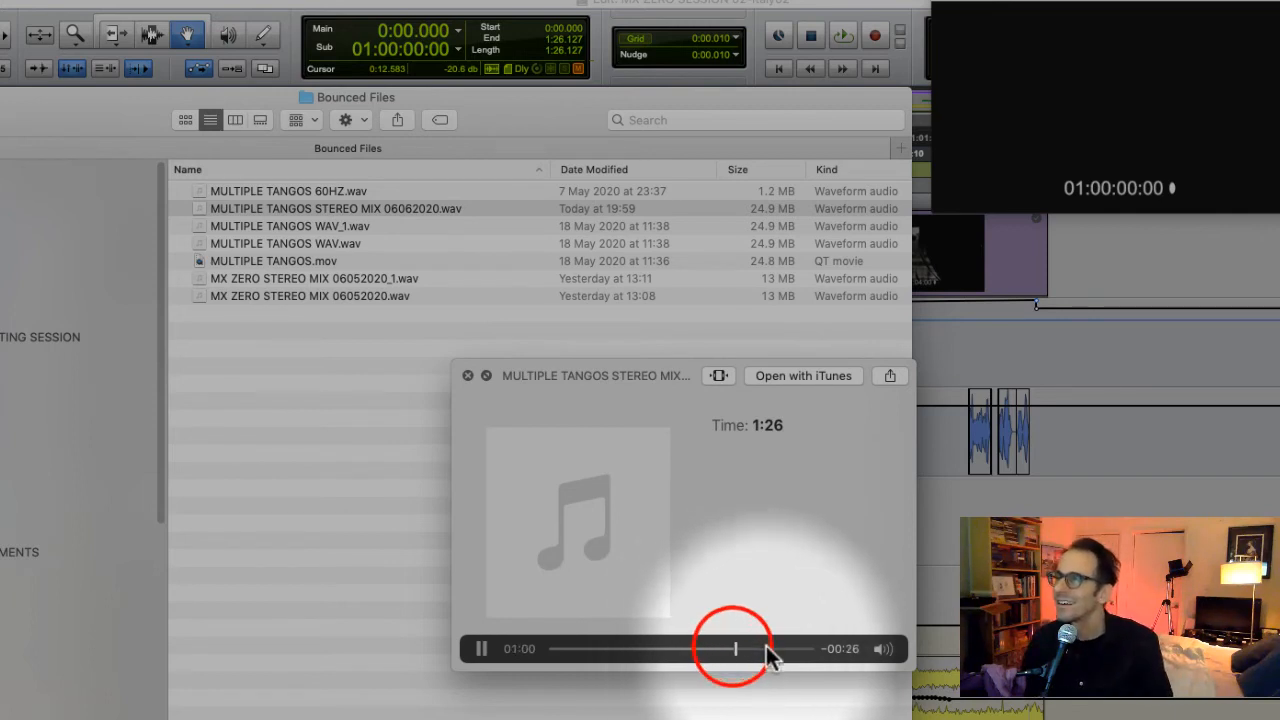
key("space")
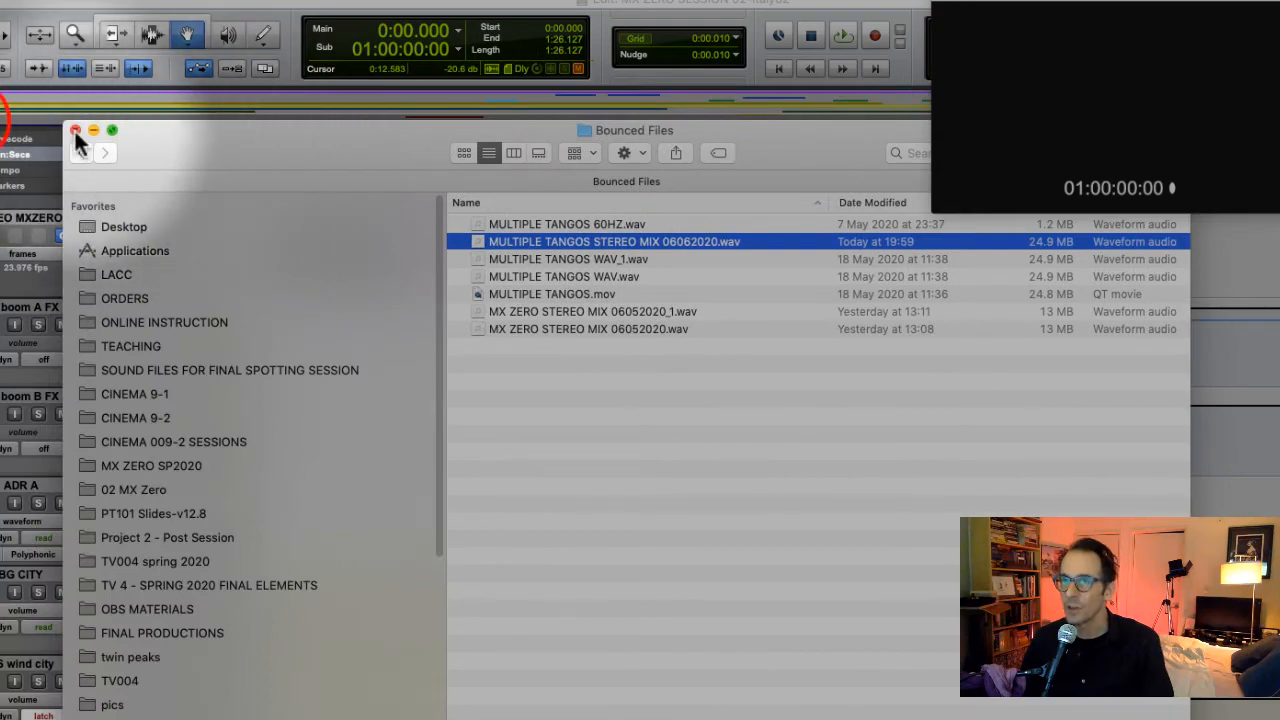
left_click(77, 131)
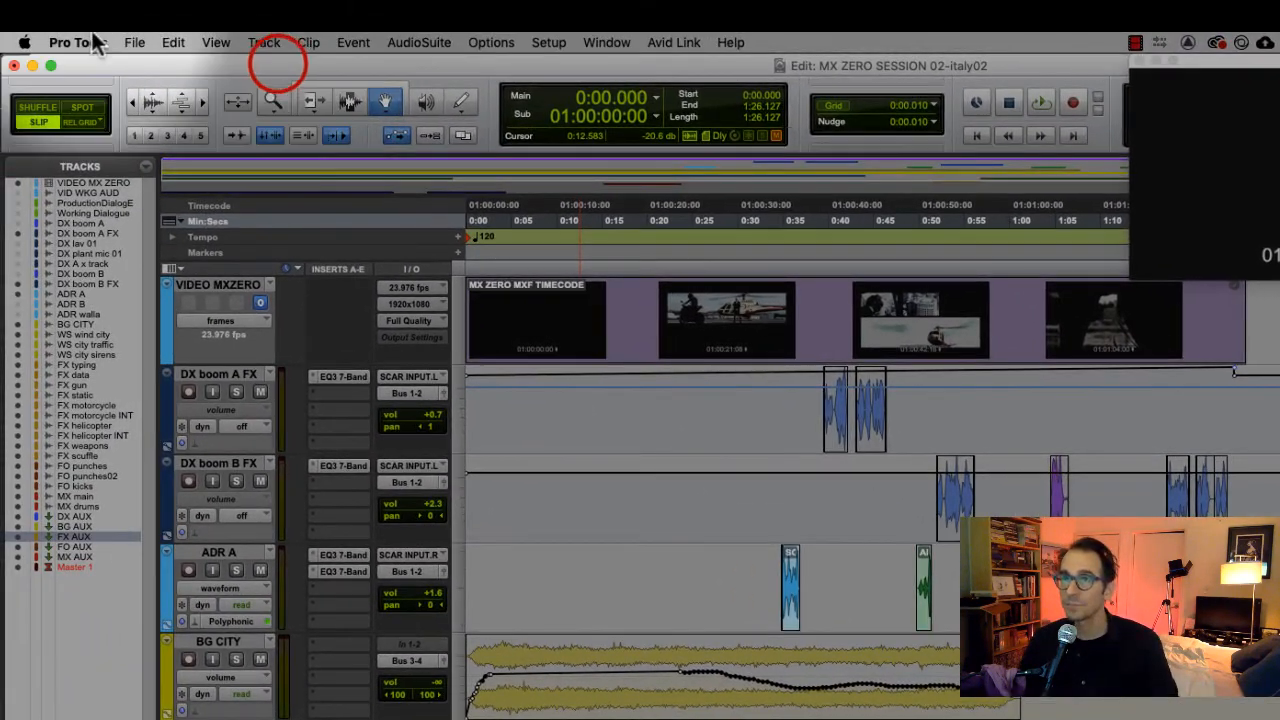
Start a real-time bounce of the stereo mix to disk with Offline turned off, and cancel it while running.
left_click(135, 43)
mouse_move(248, 315)
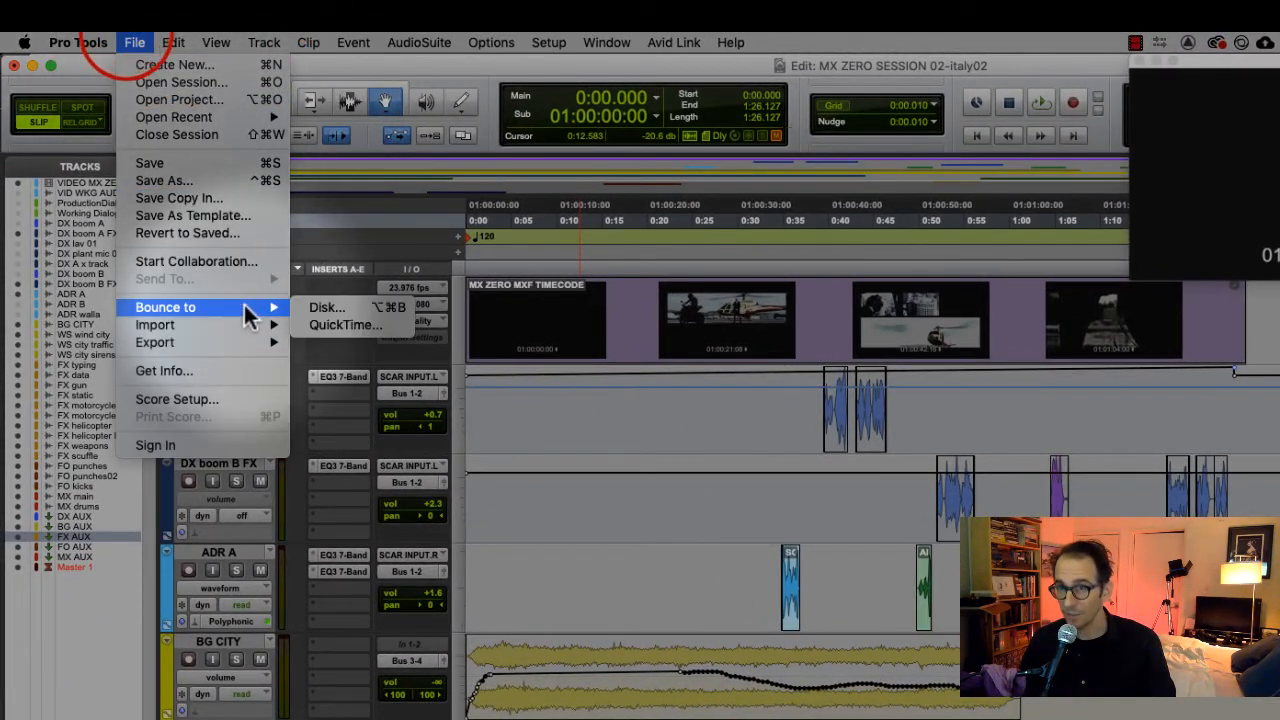
left_click(329, 307)
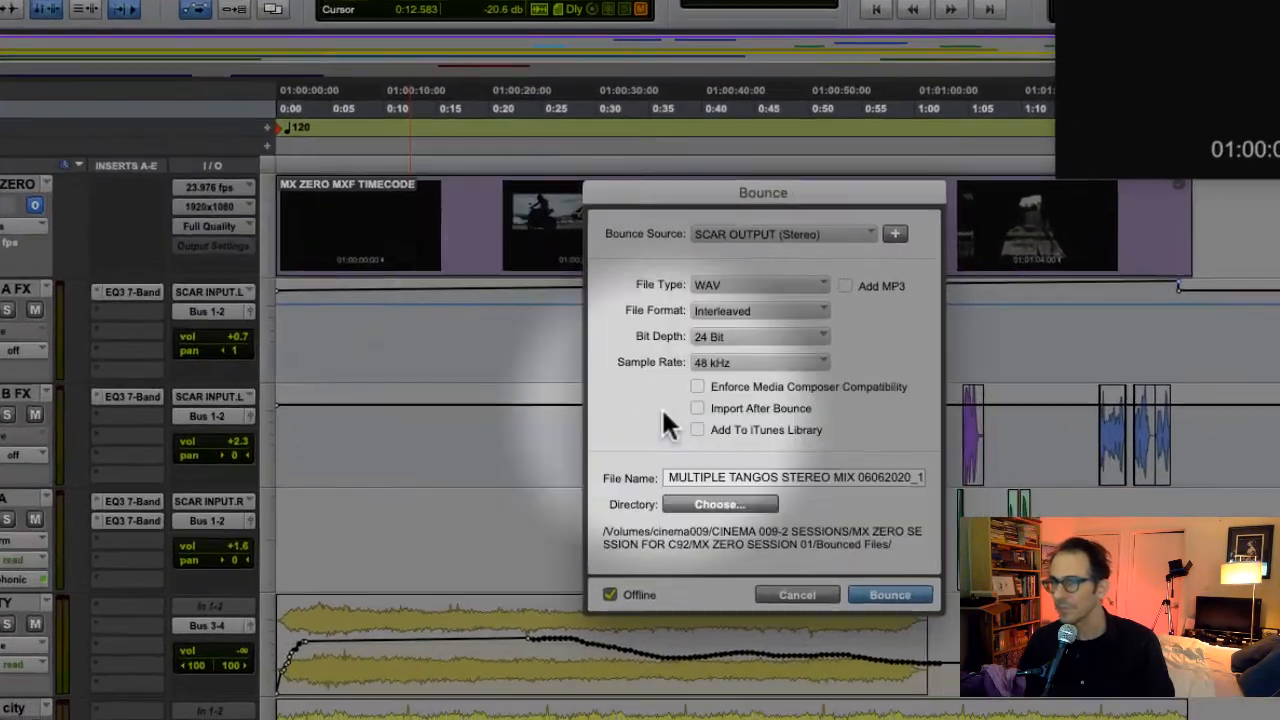
left_click(610, 594)
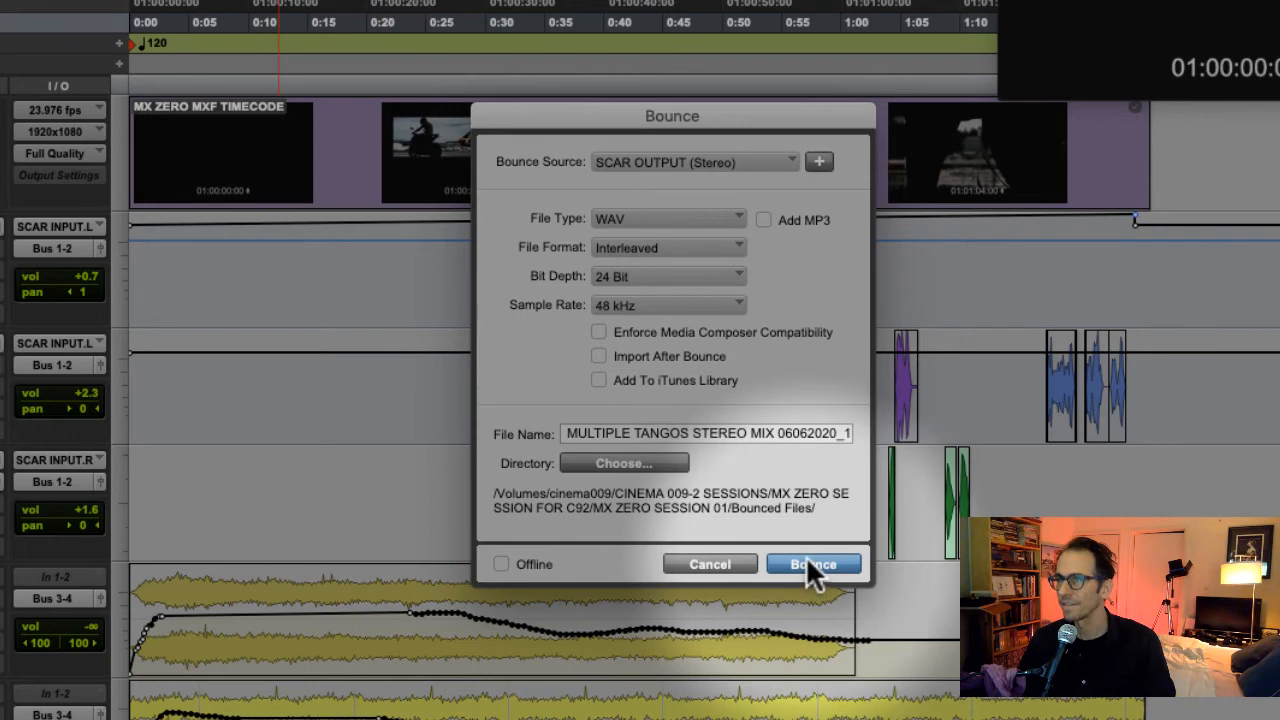
left_click(808, 562)
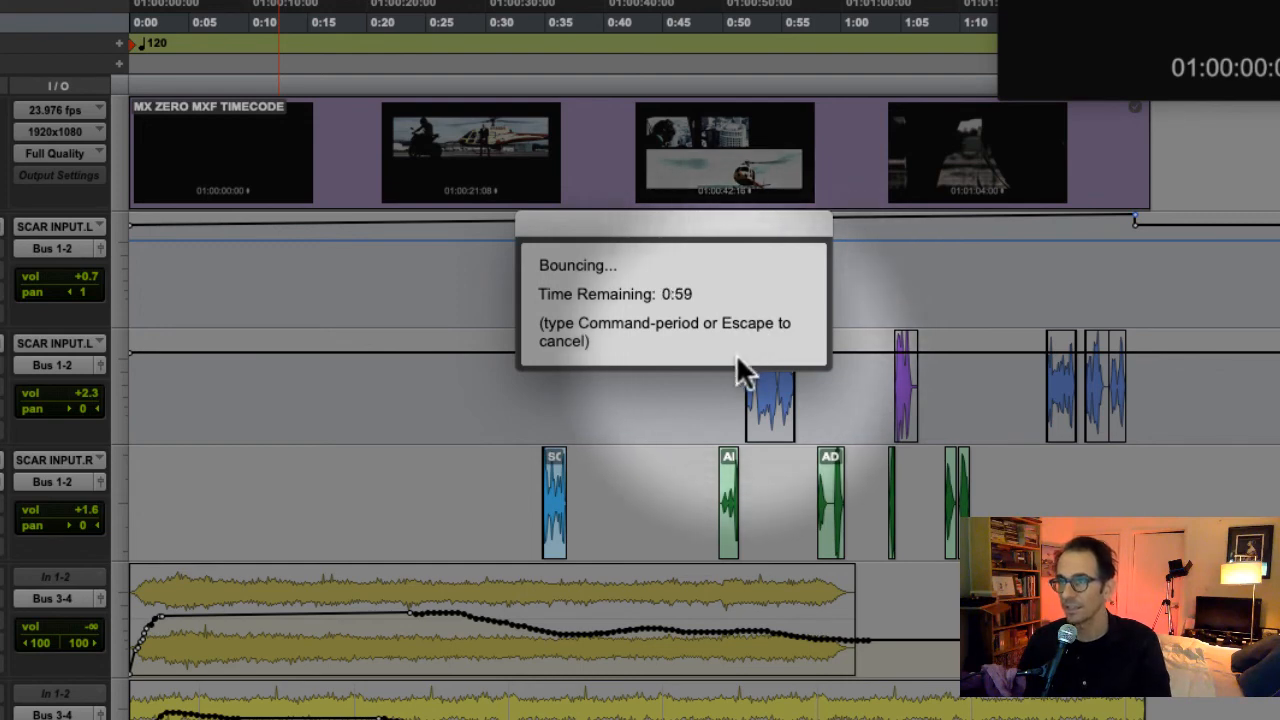
key("Escape")
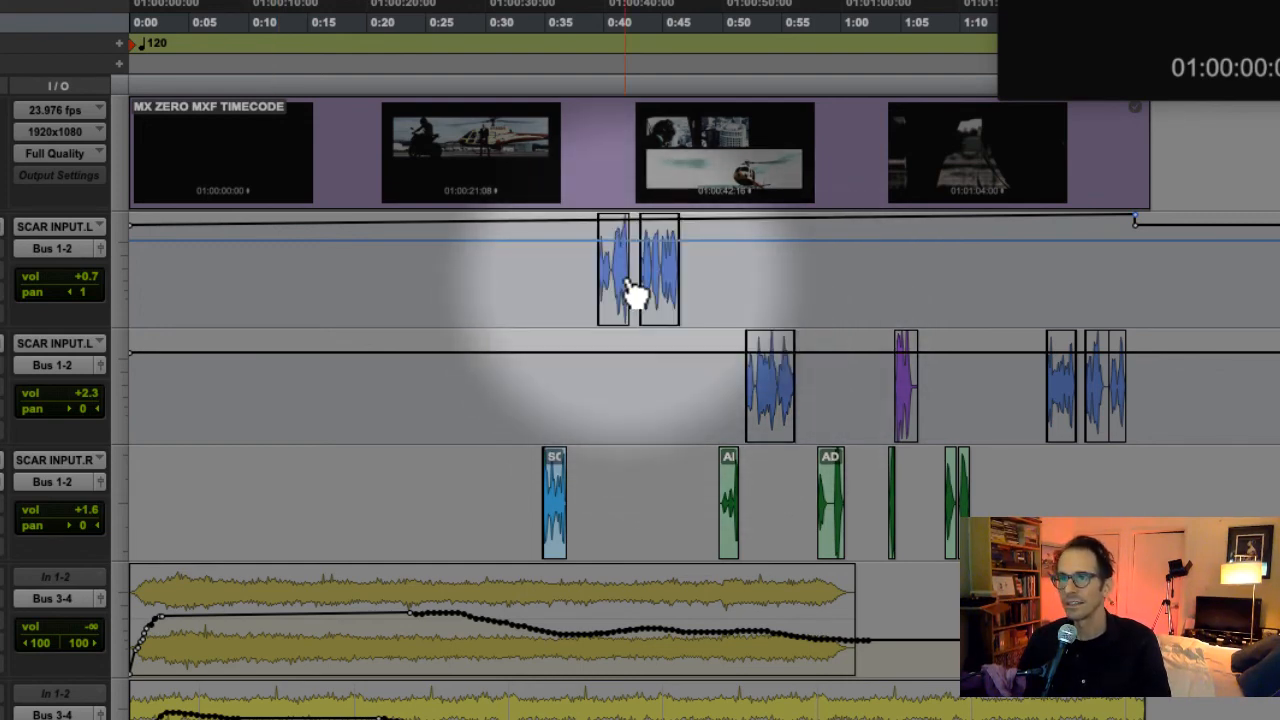
Return to the session start, run another real-time bounce of SCAR OUTPUT with the existing WAV settings, and cancel it.
key("Return")
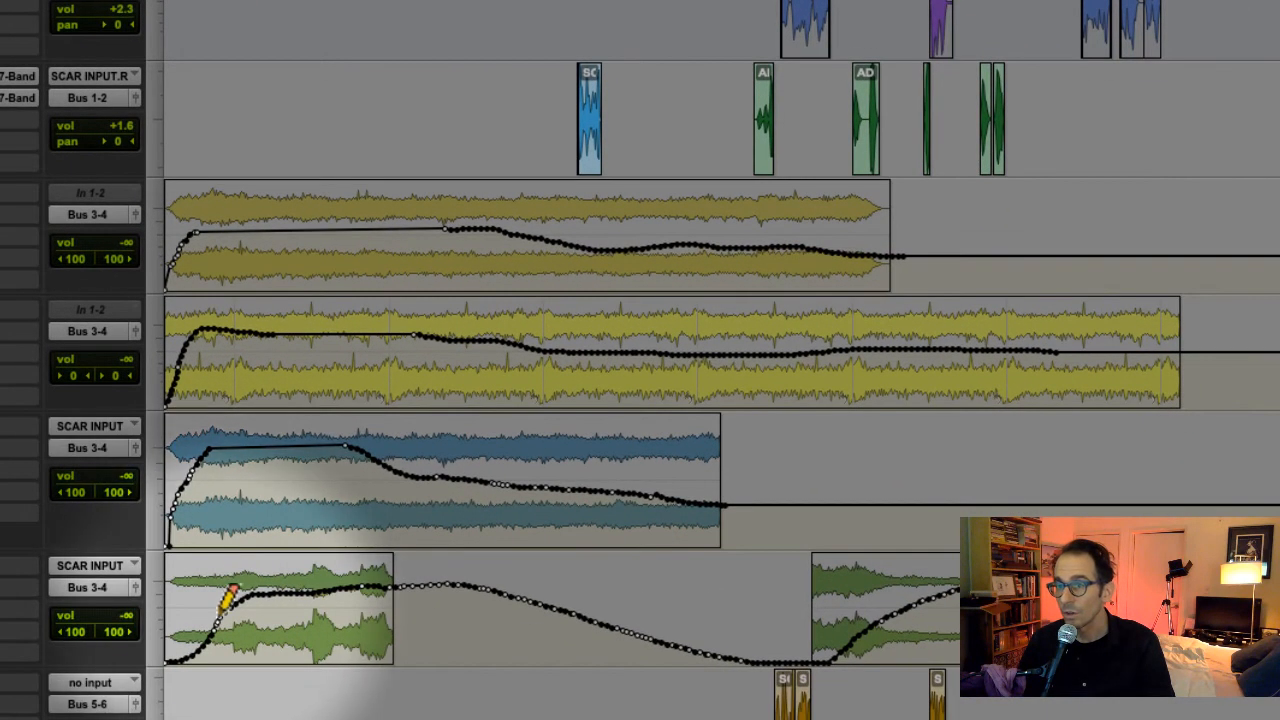
mouse_move(228, 603)
left_mouse_down()
mouse_move(323, 588)
mouse_move(366, 598)
mouse_move(429, 571)
left_mouse_up()
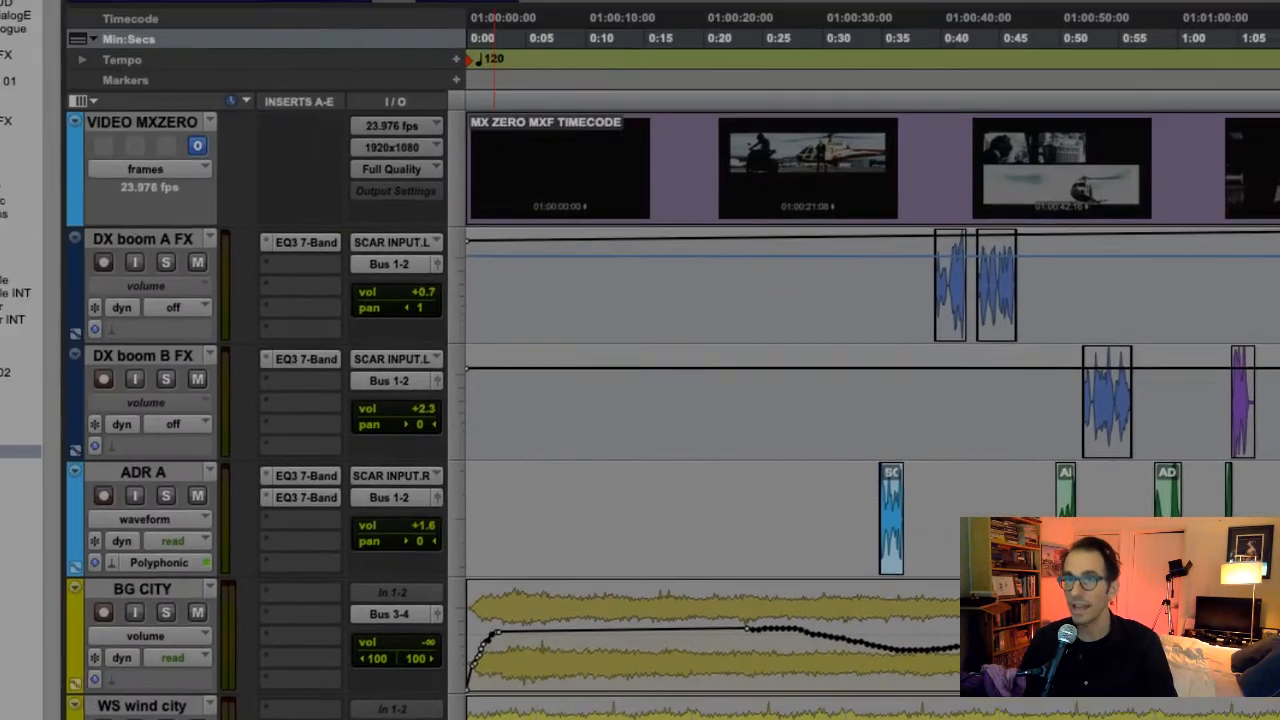
left_click(211, 46)
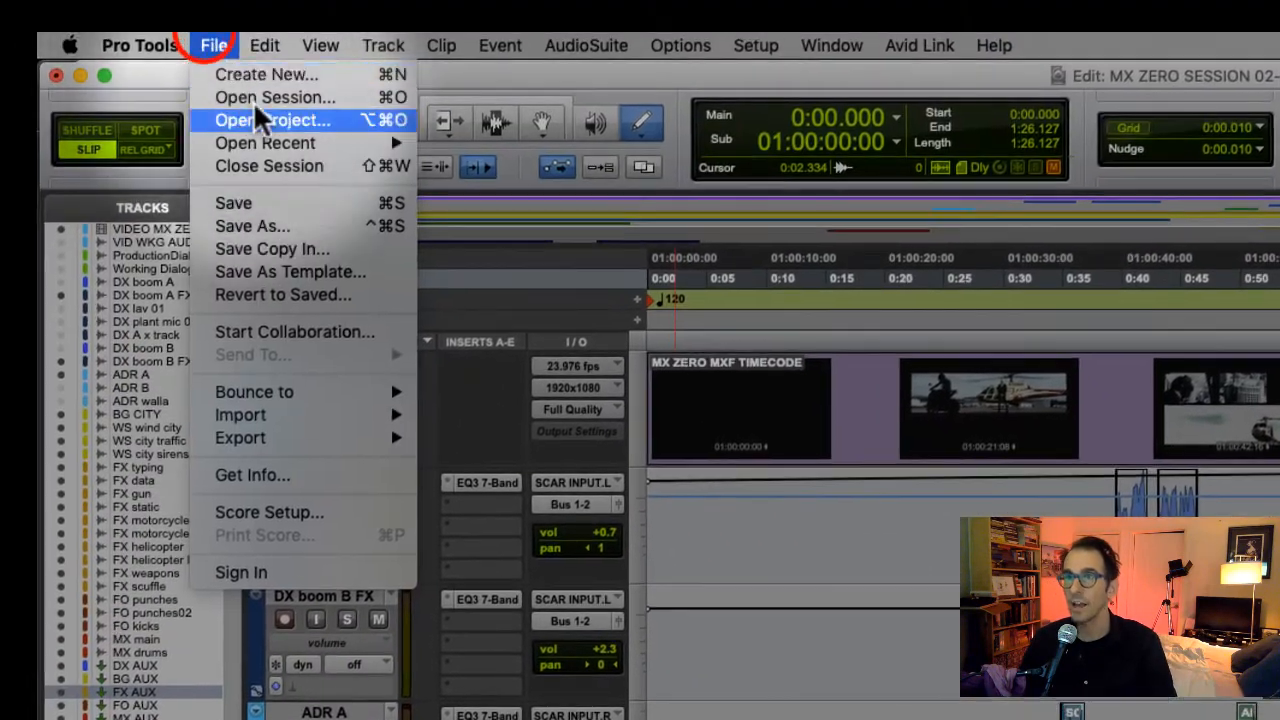
mouse_move(343, 391)
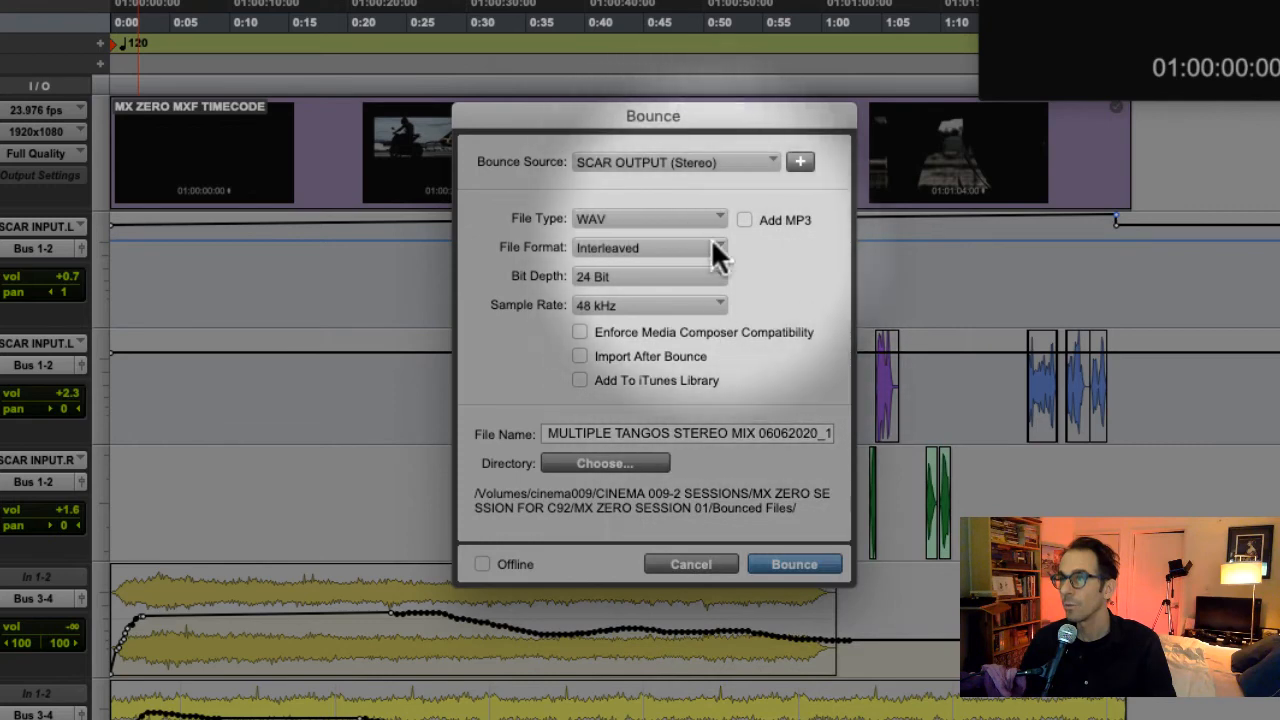
left_click(812, 561)
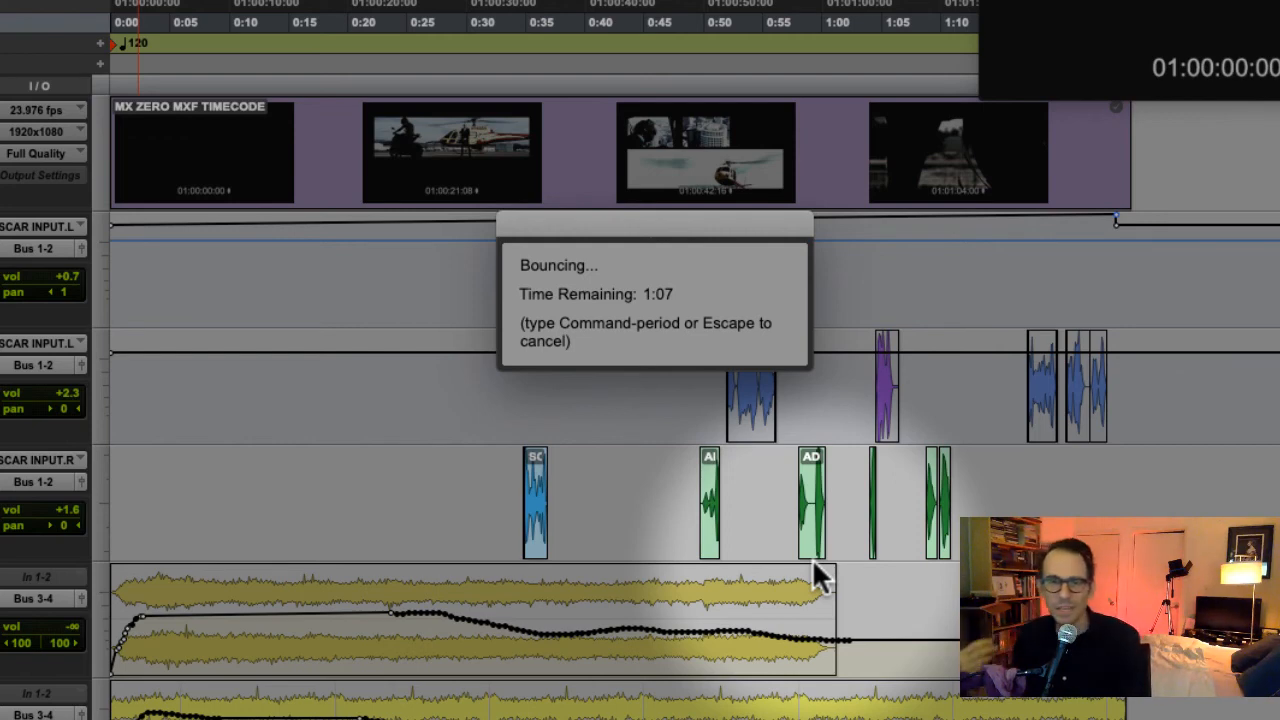
key("Escape")
left_click(812, 540)
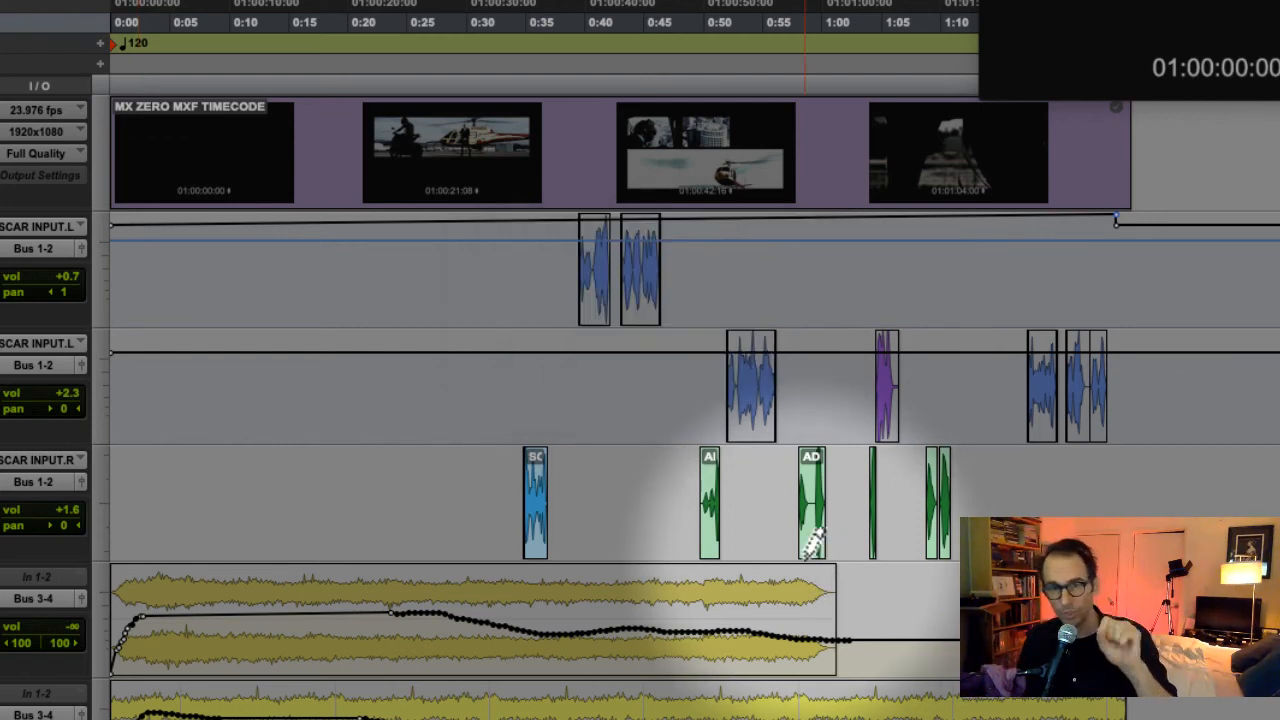
left_click(880, 214)
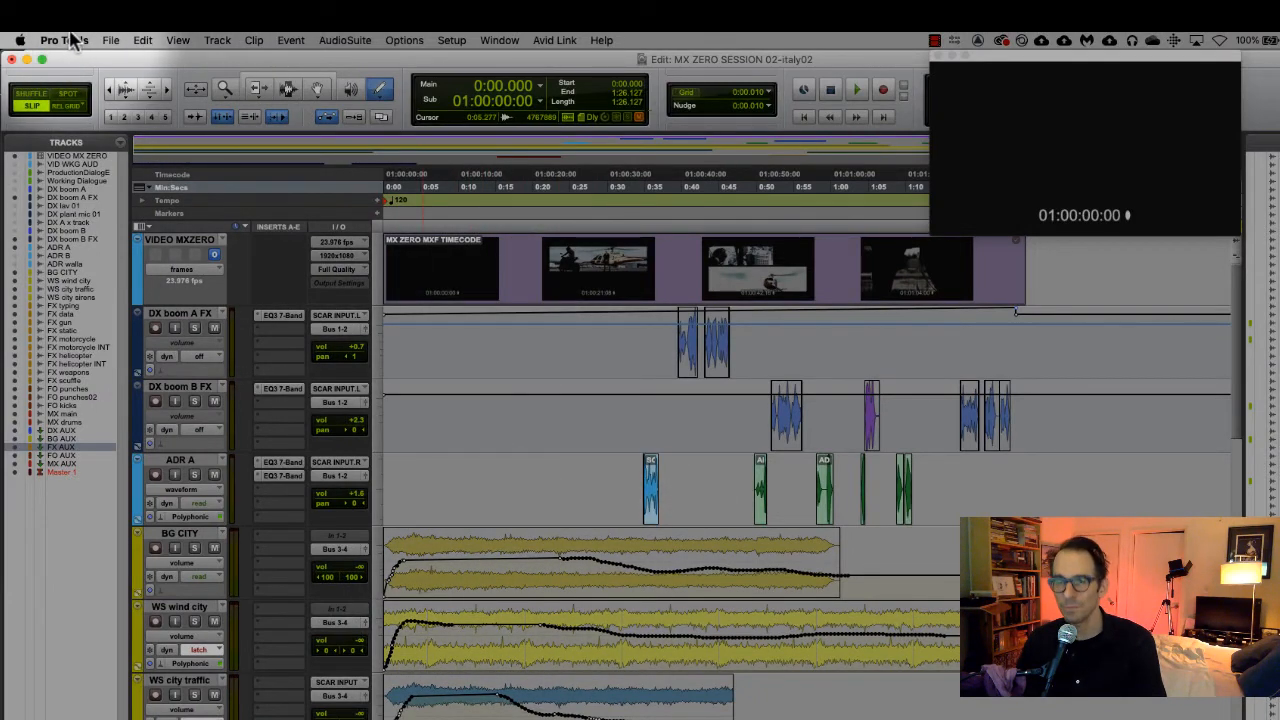
Draw a volume automation breakpoint ahead of the first clip on the DX boom B FX track, and undo it.
left_click(72, 38)
mouse_move(110, 40)
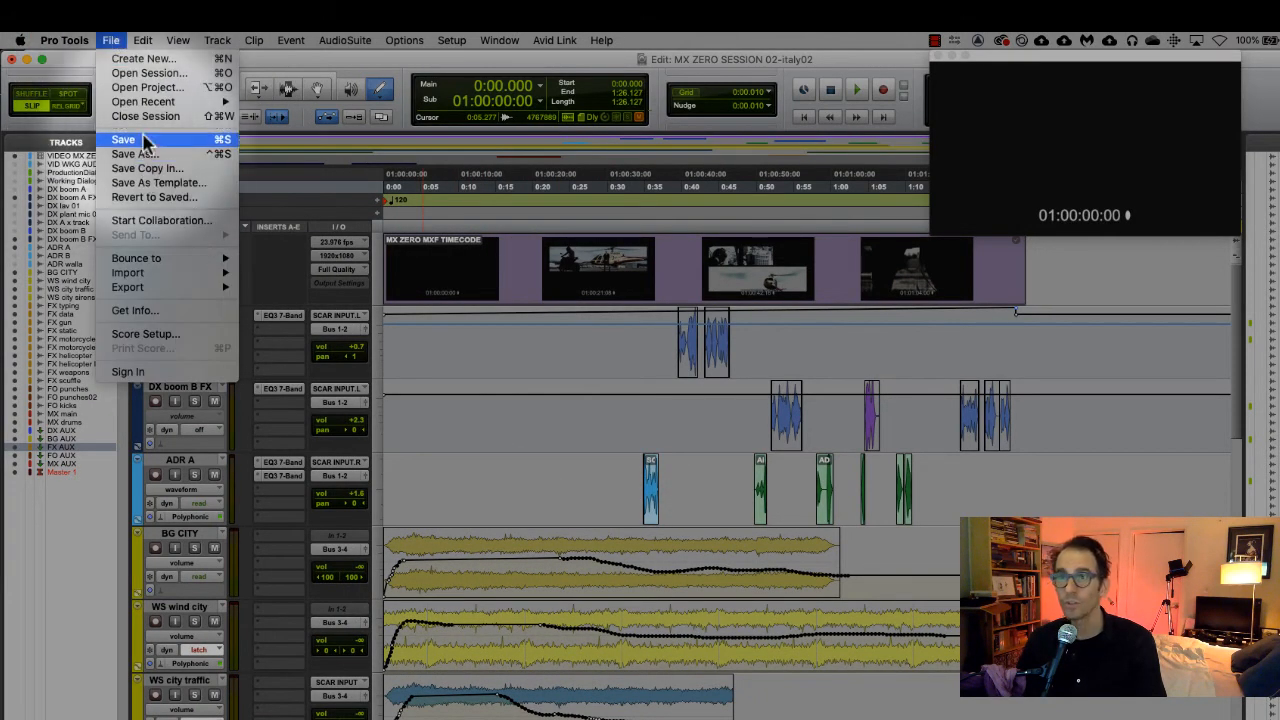
left_click(509, 443)
left_click(506, 435)
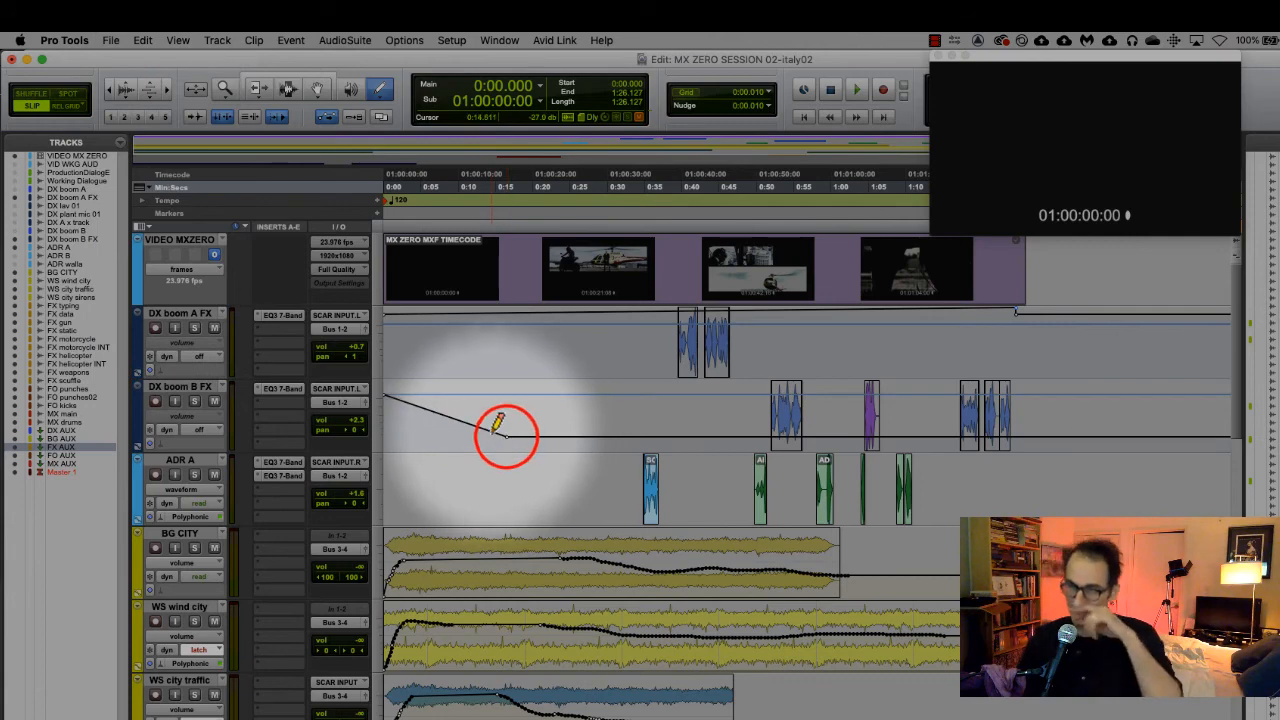
key("super+z")
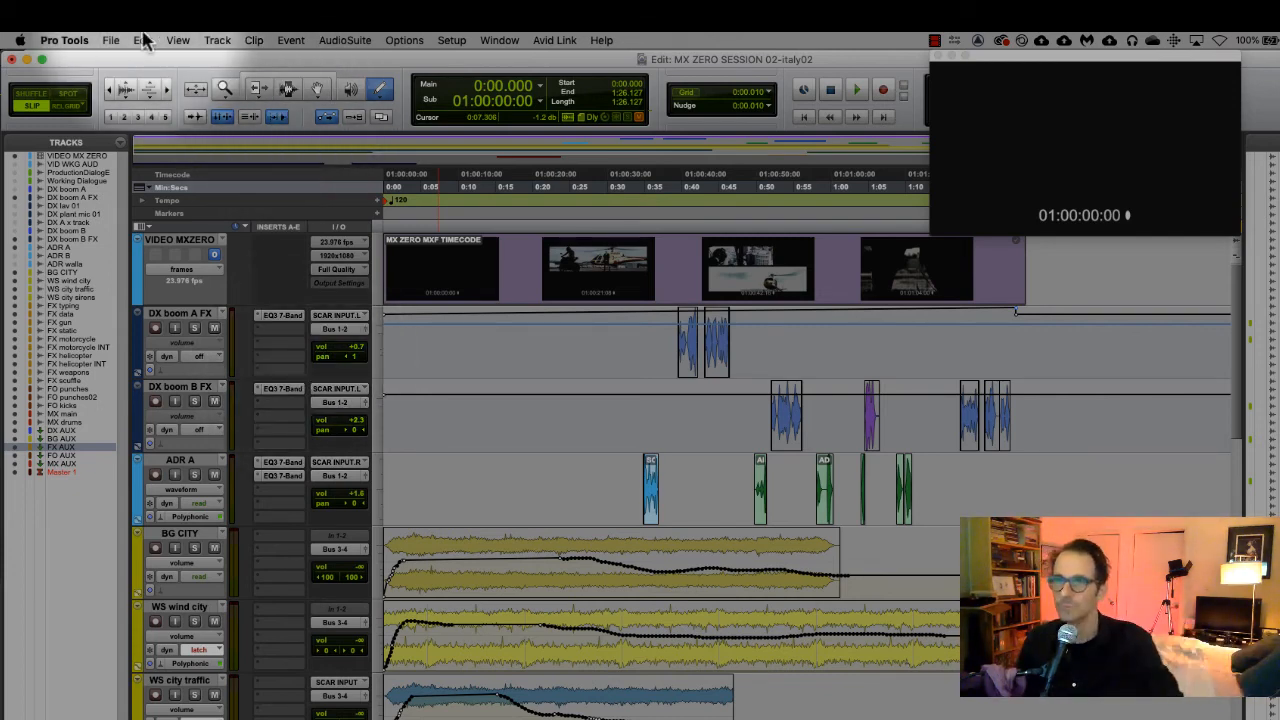
Save the current session and open the Save Copy In settings.
left_click(111, 40)
left_click(141, 142)
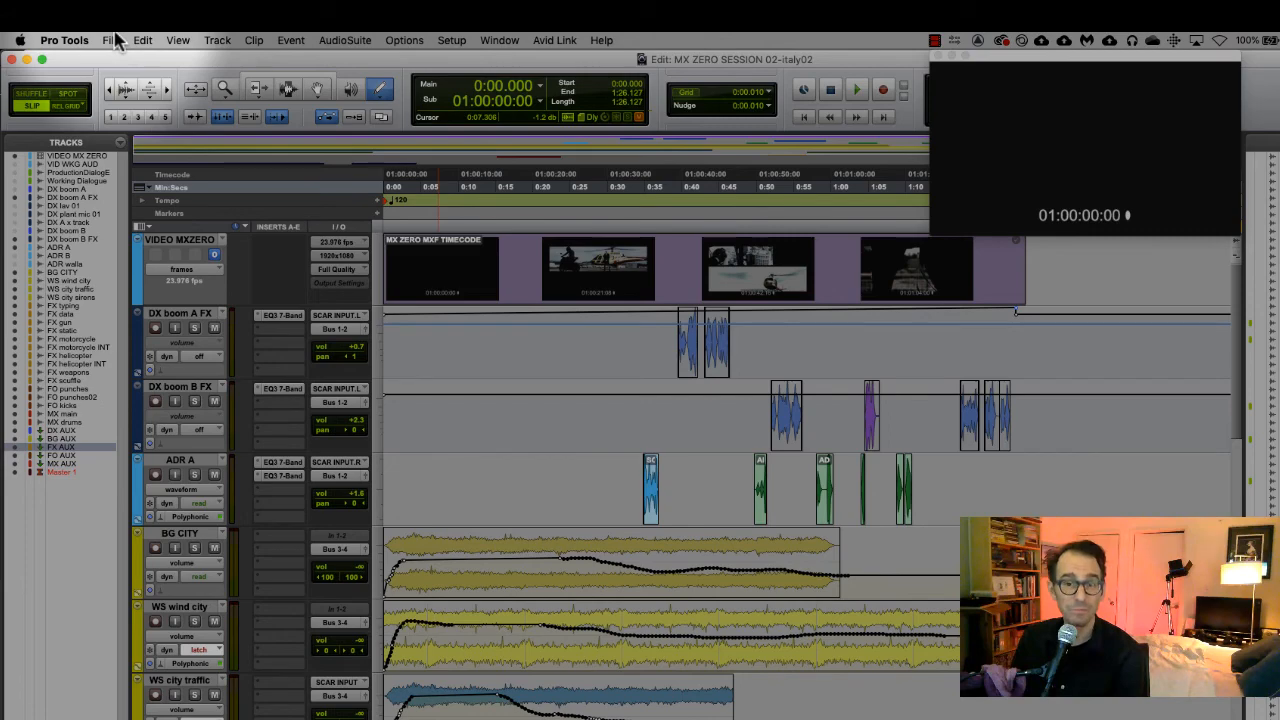
left_click(112, 40)
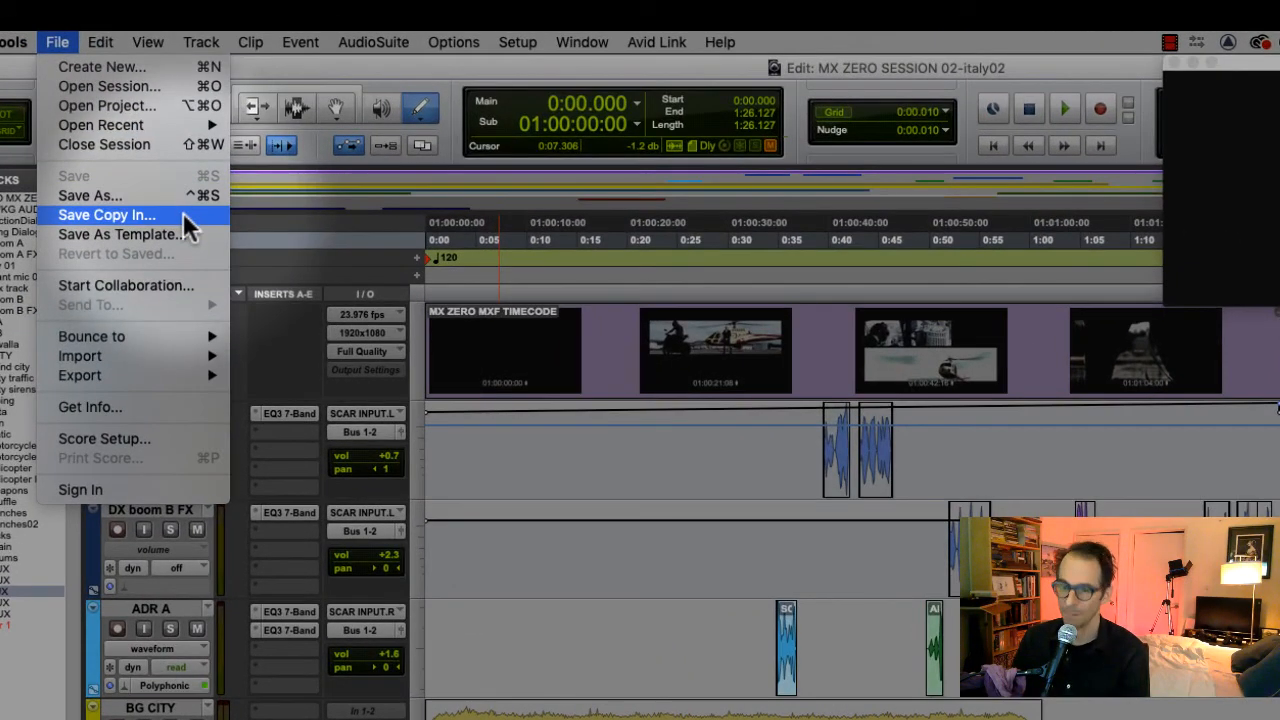
left_click(183, 213)
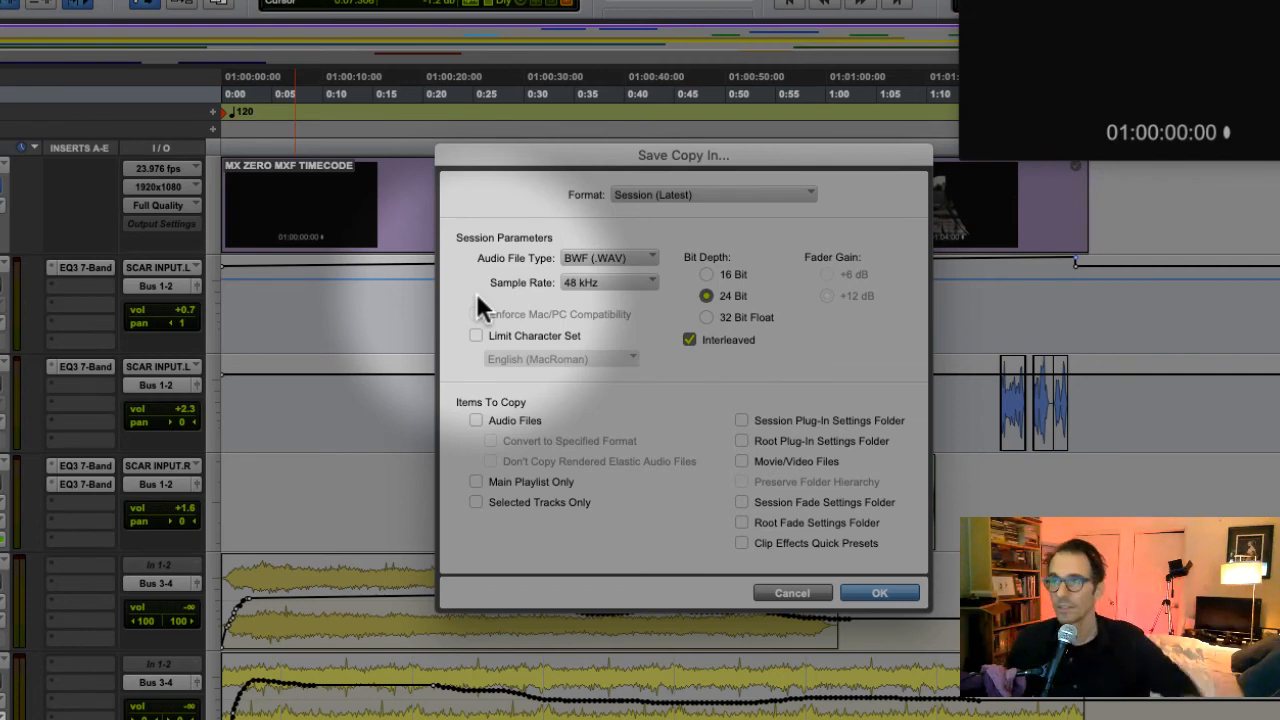
Choose the Session (Latest) format, BWF (.WAV) audio file type and 48 kHz sample rate for the session copy.
left_click(673, 196)
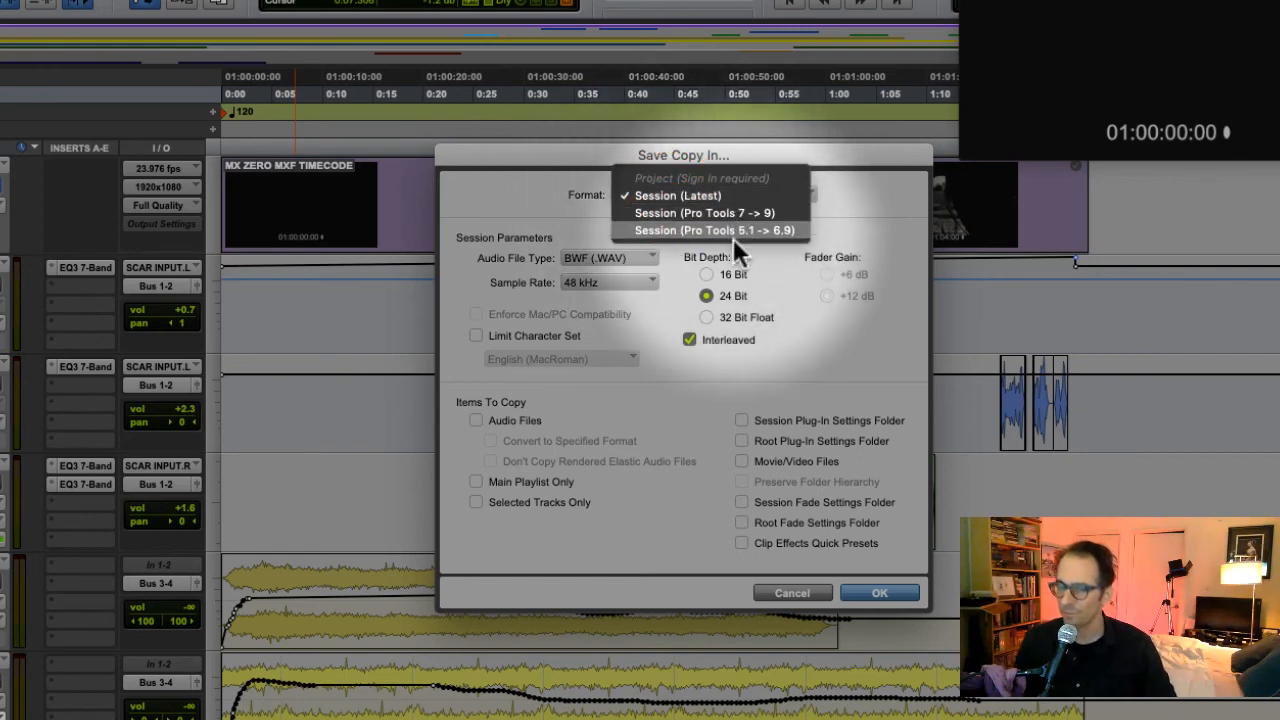
left_click(740, 198)
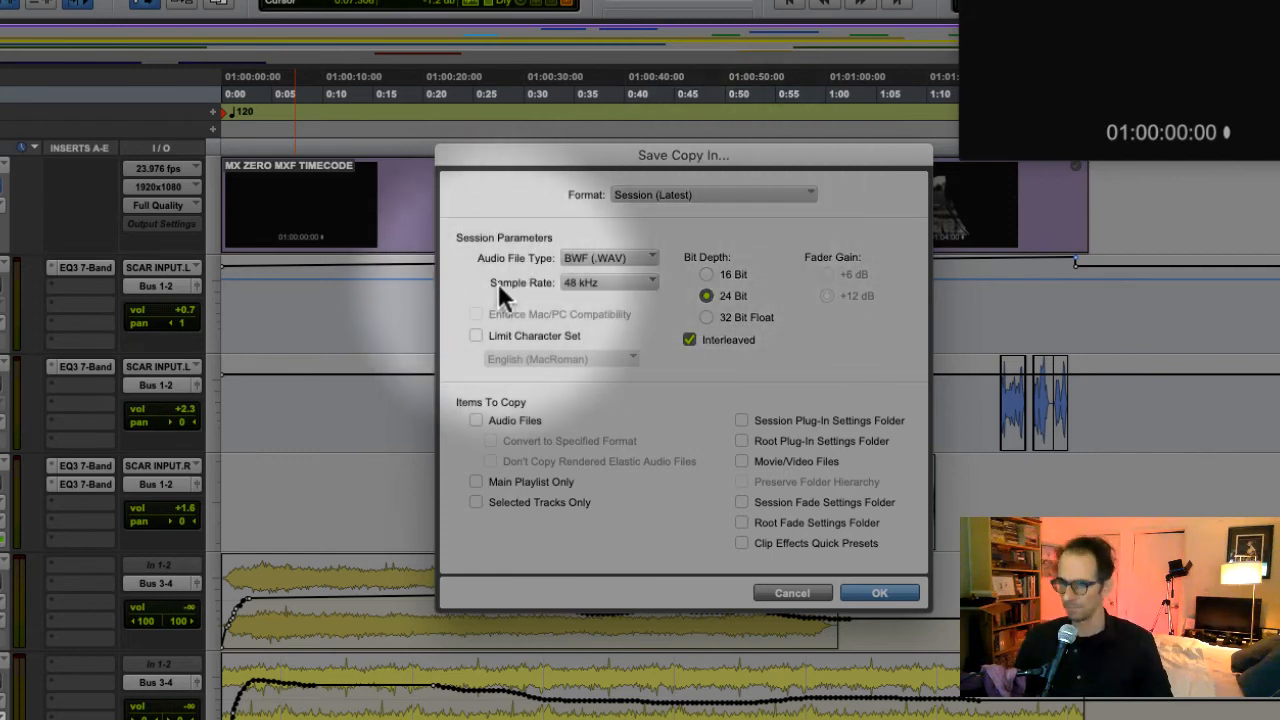
left_click(650, 260)
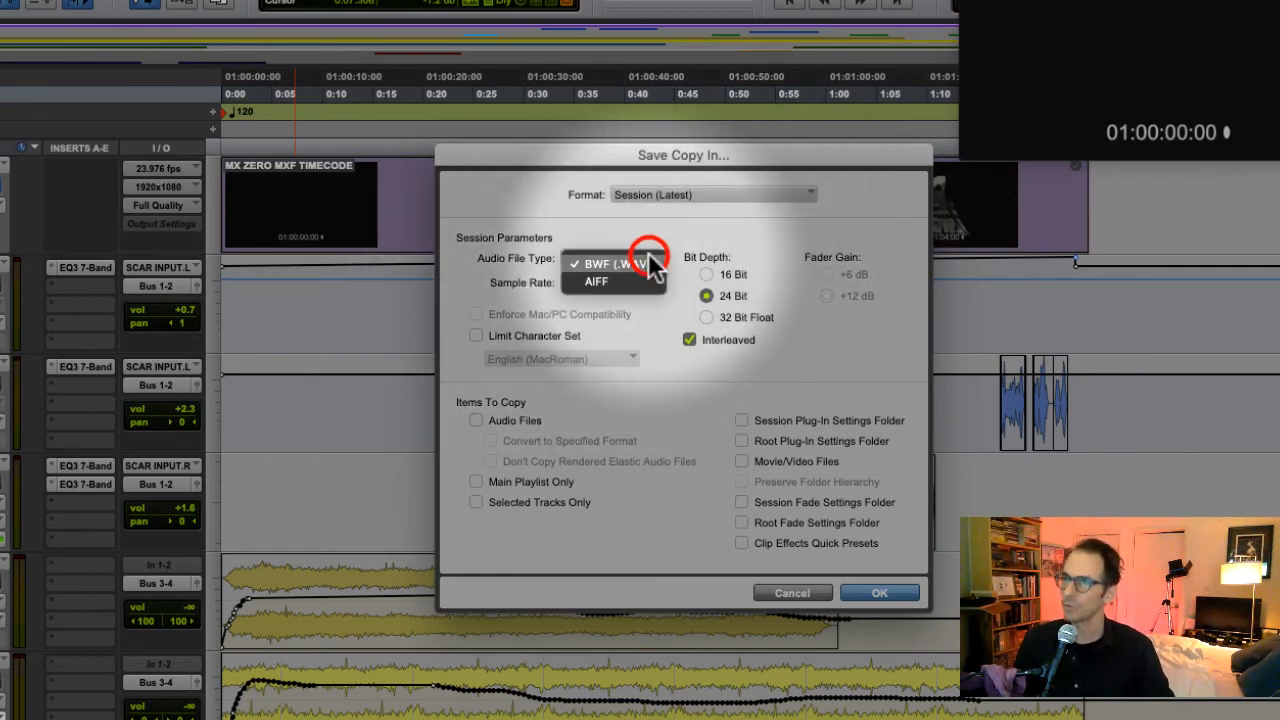
left_click(650, 262)
left_click(629, 281)
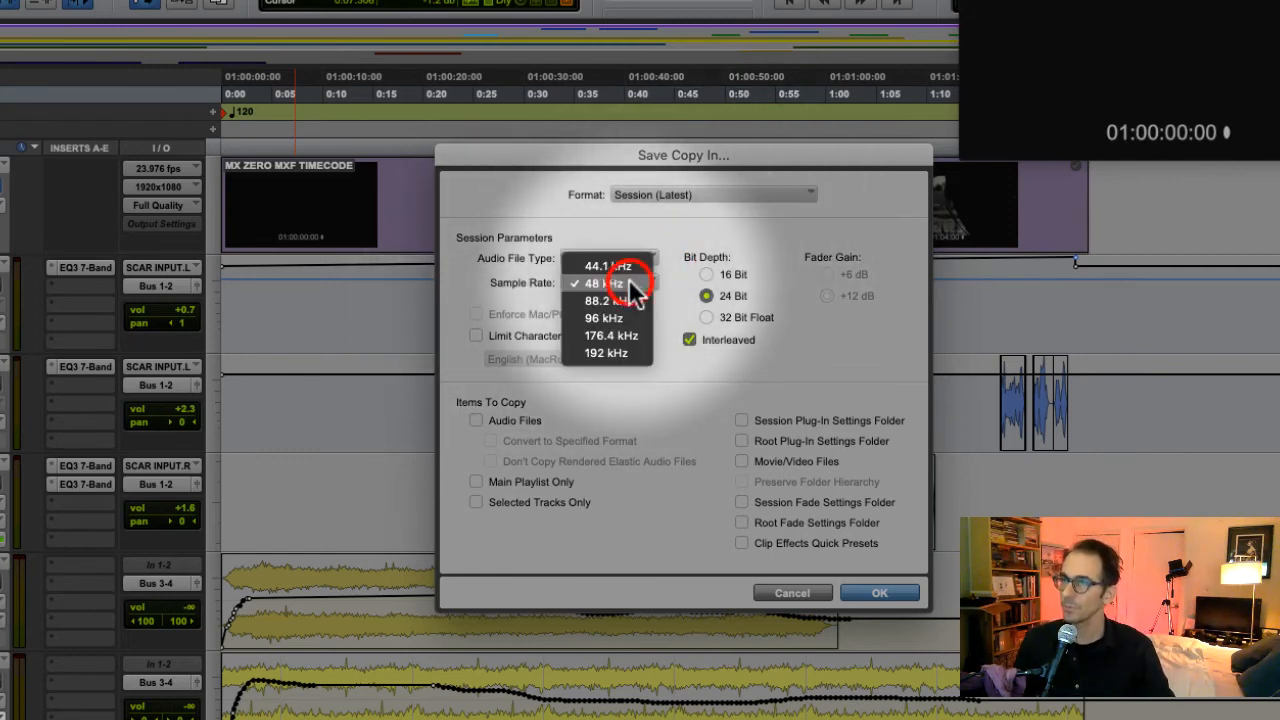
left_click(630, 283)
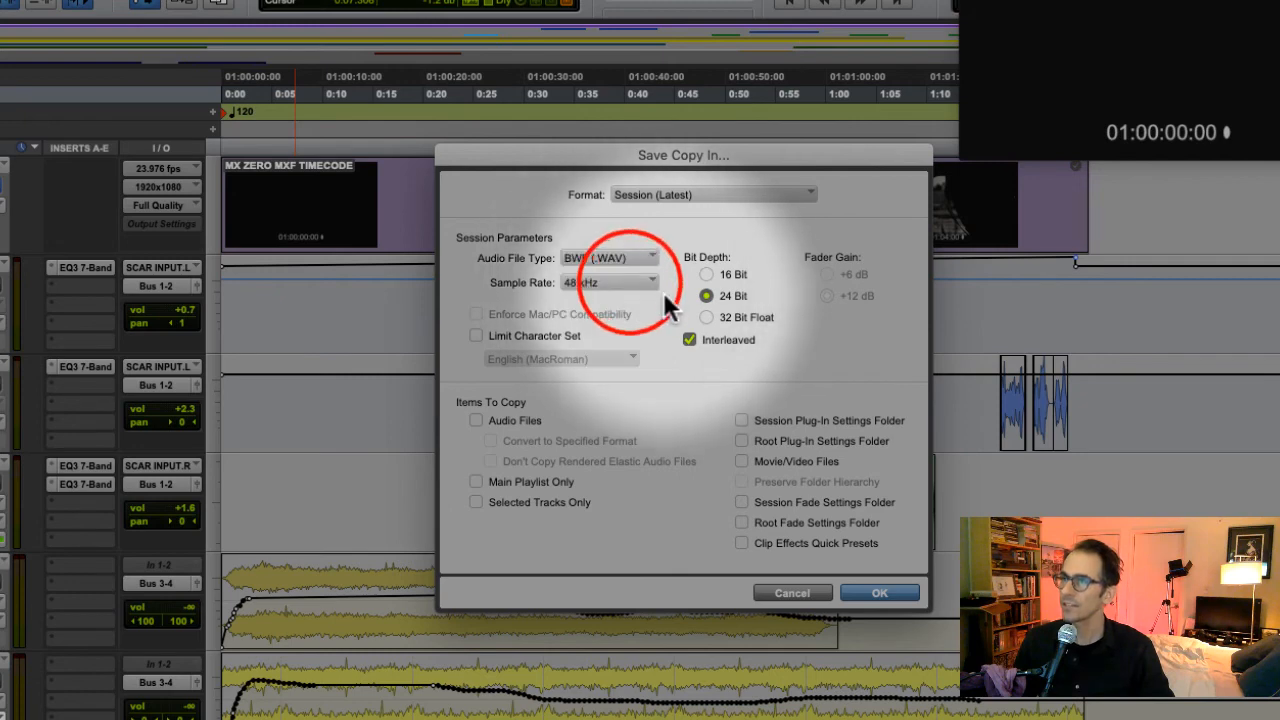
Keep the session copy's audio files interleaved, and include Audio Files and Main Playlist Only among the items to copy.
left_click(689, 340)
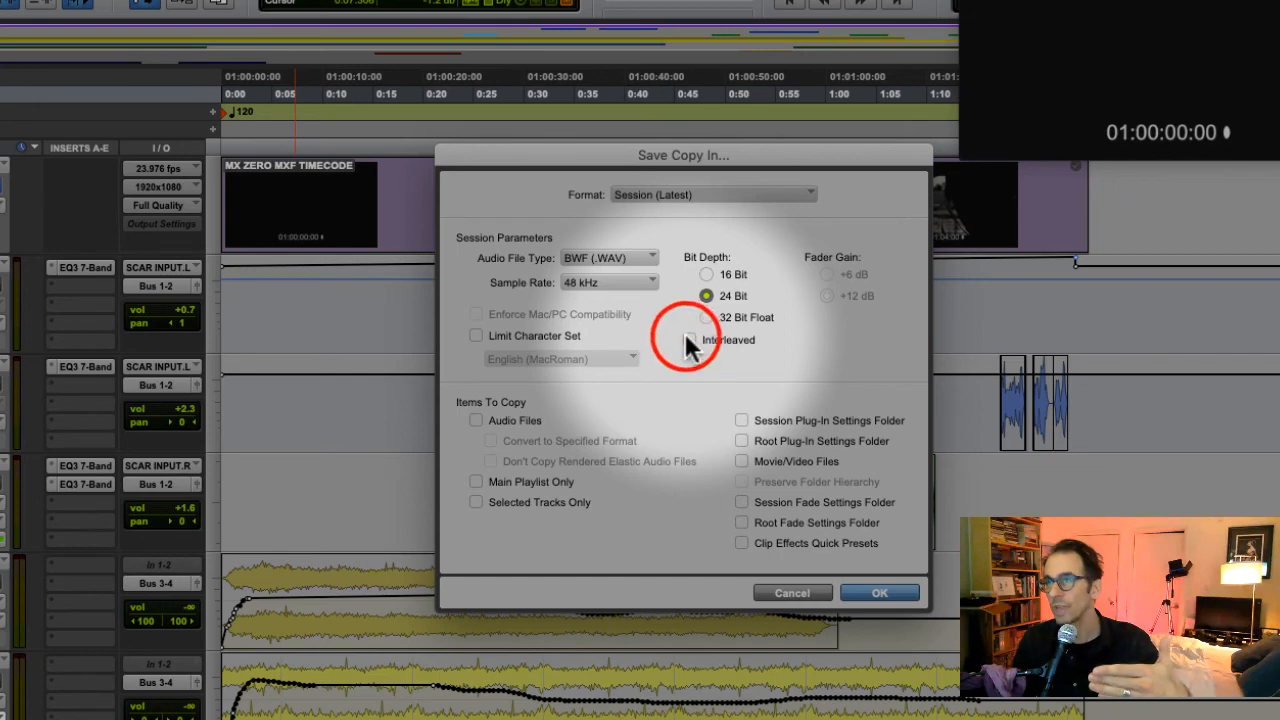
left_click(687, 339)
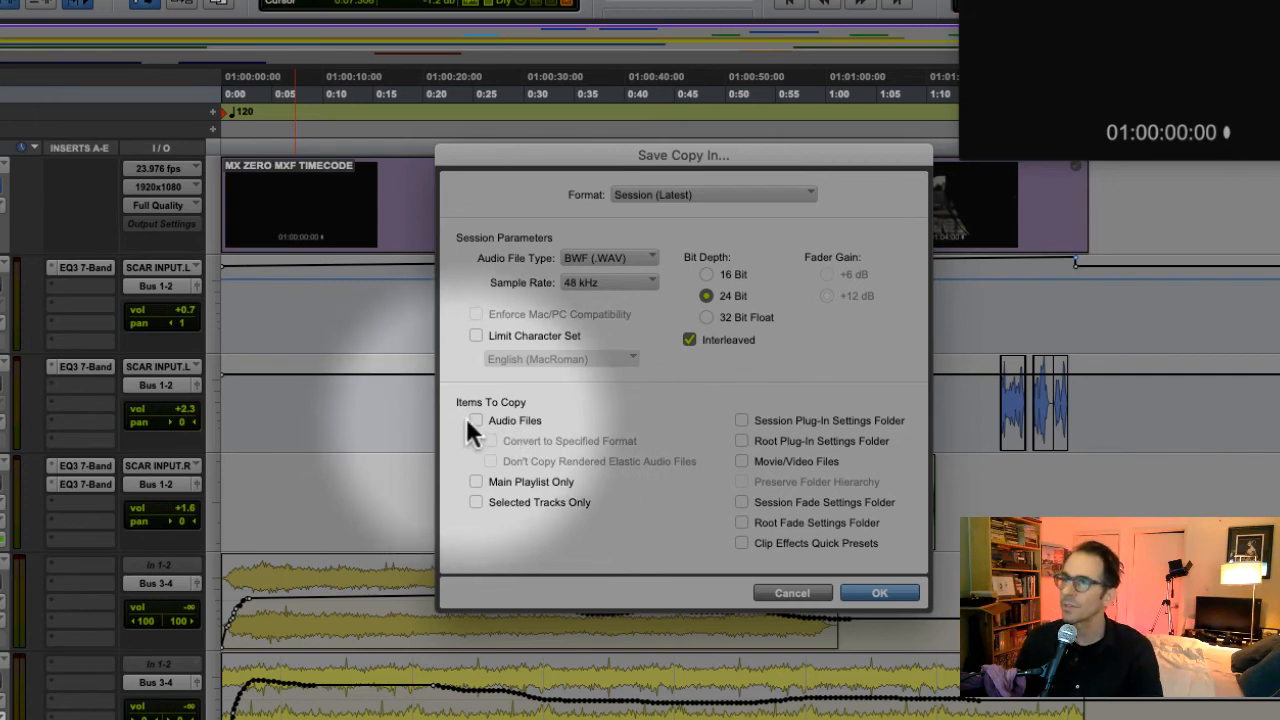
left_click(476, 481)
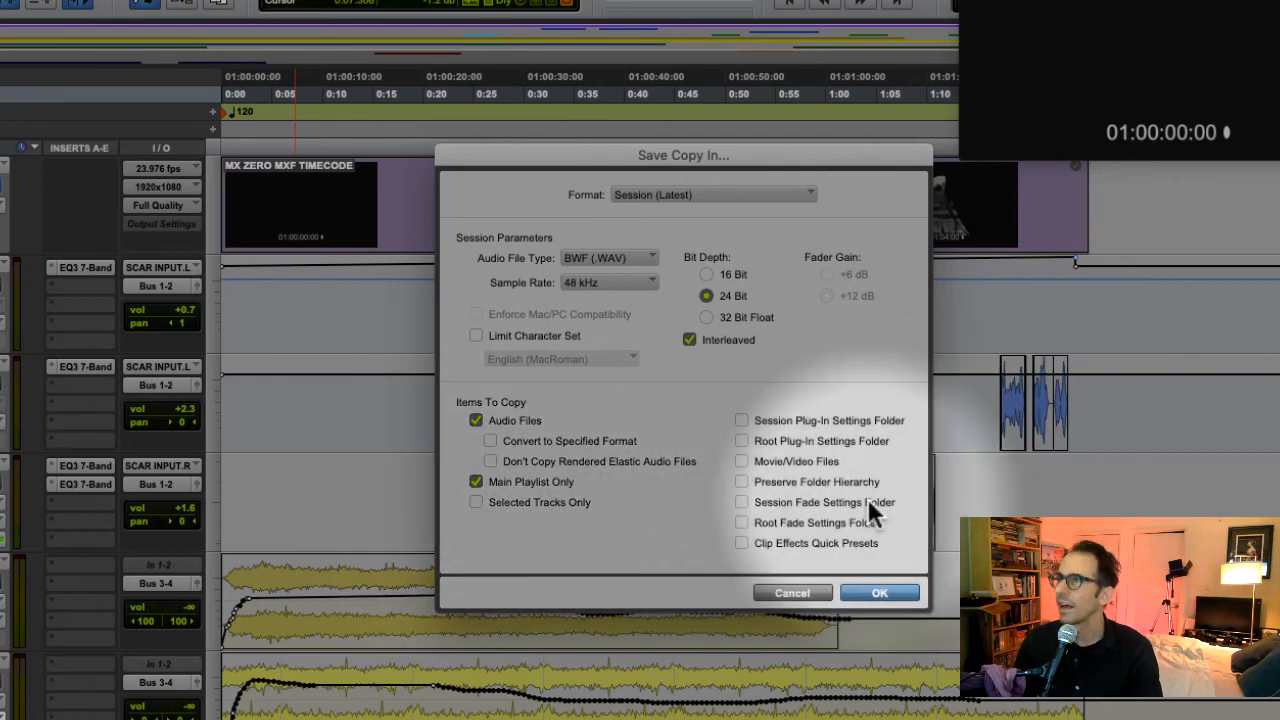
Include both plug-in settings folders, movie/video files, preserved folder hierarchy, both fade settings folders and Clip Effects quick presets in the session copy.
left_click(742, 542)
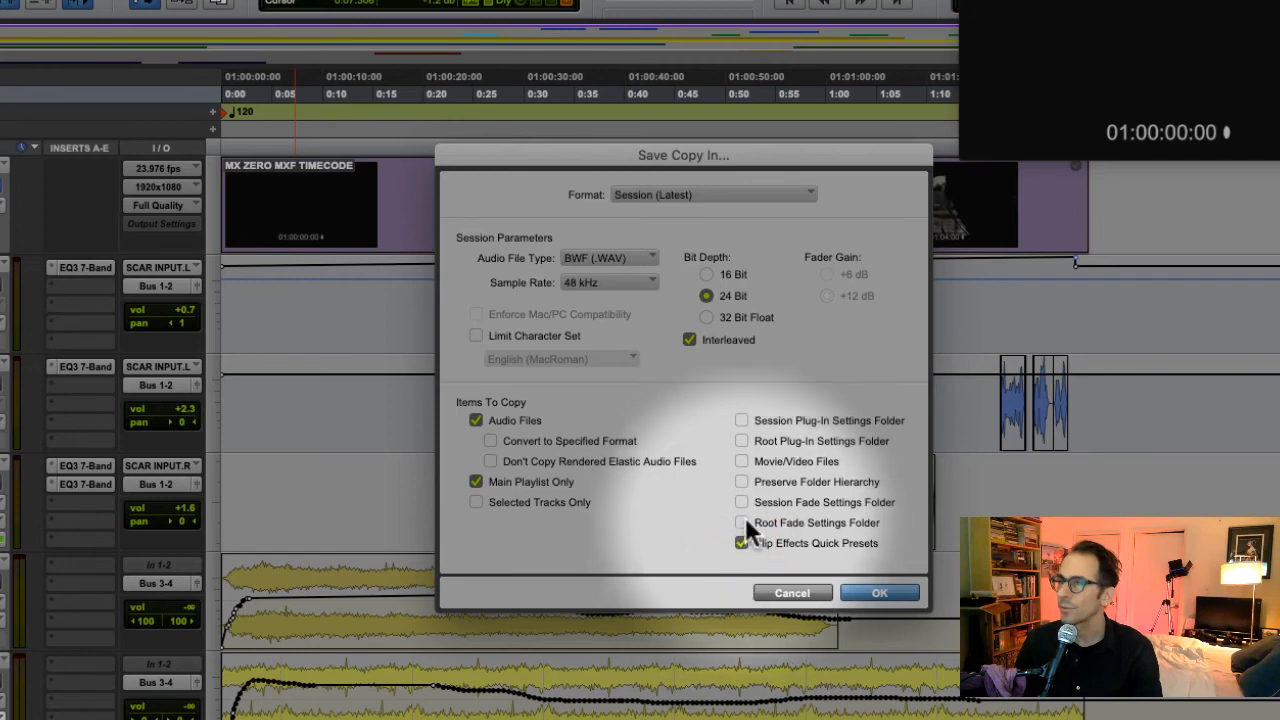
left_click(743, 522)
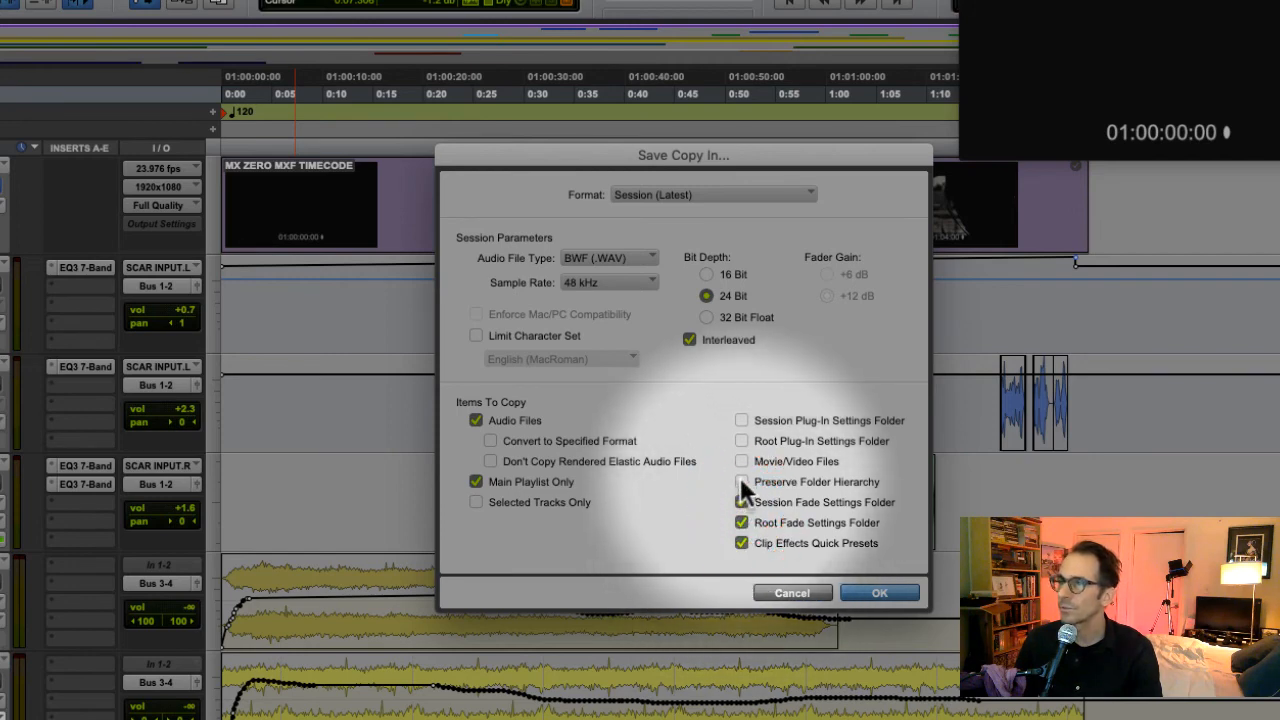
left_click(740, 478)
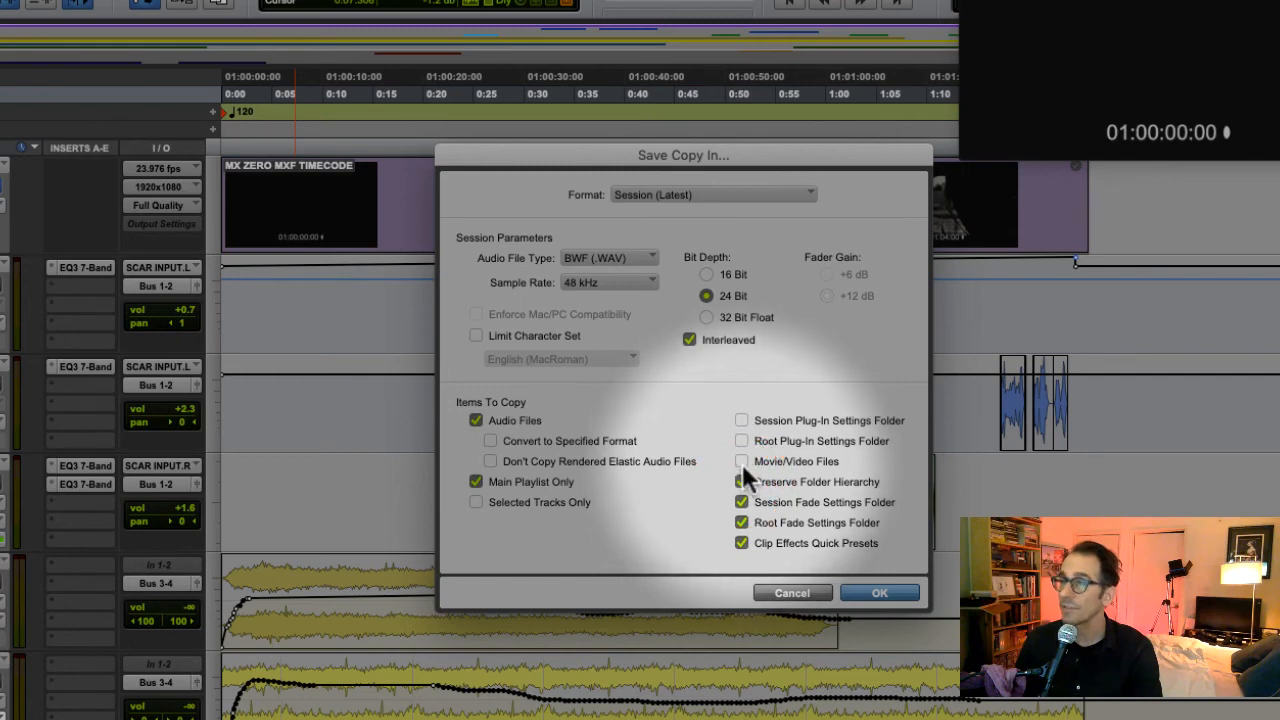
left_click(741, 461)
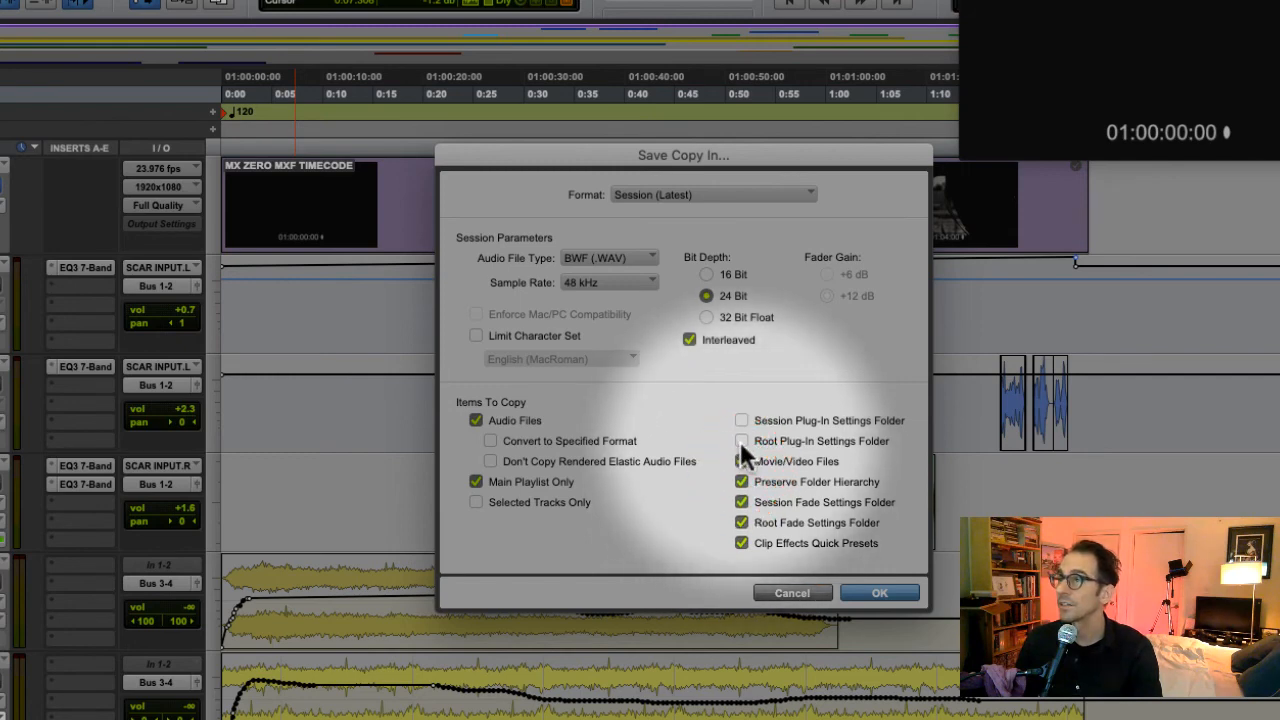
left_click(740, 441)
left_click(741, 420)
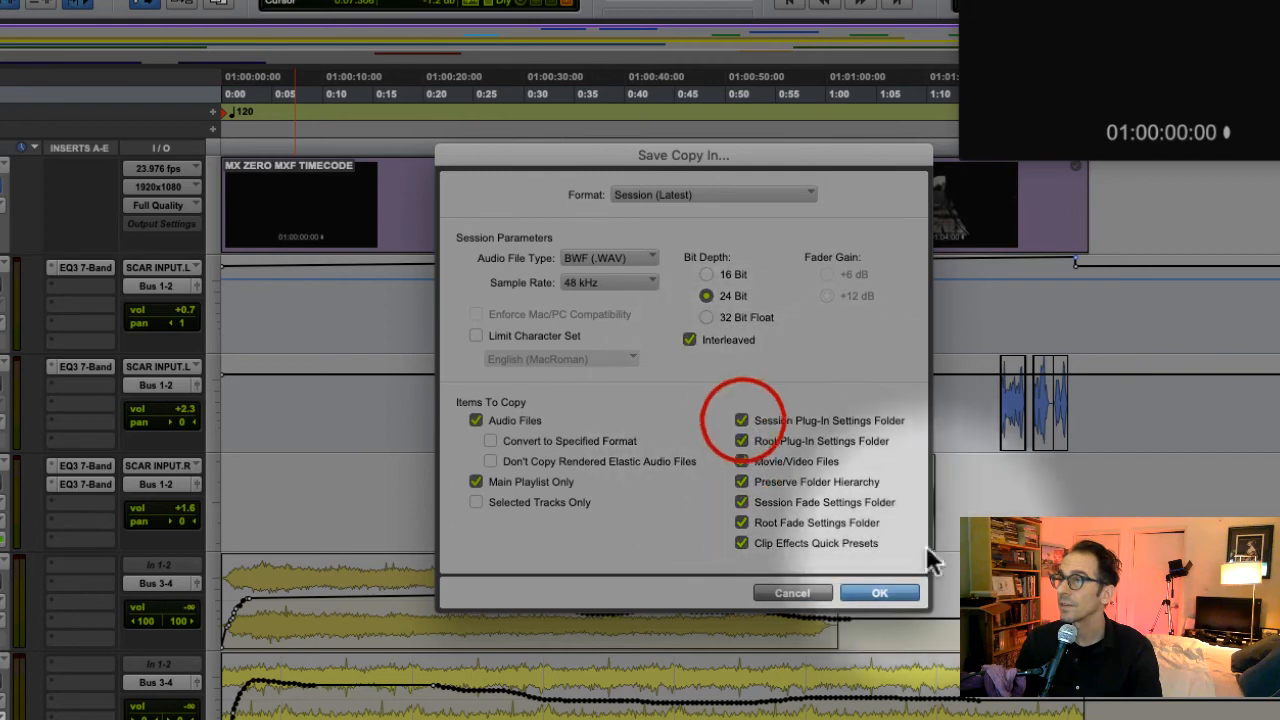
Accept the copy settings, browse the available save locations for the session copy, and cancel the save.
left_click(898, 593)
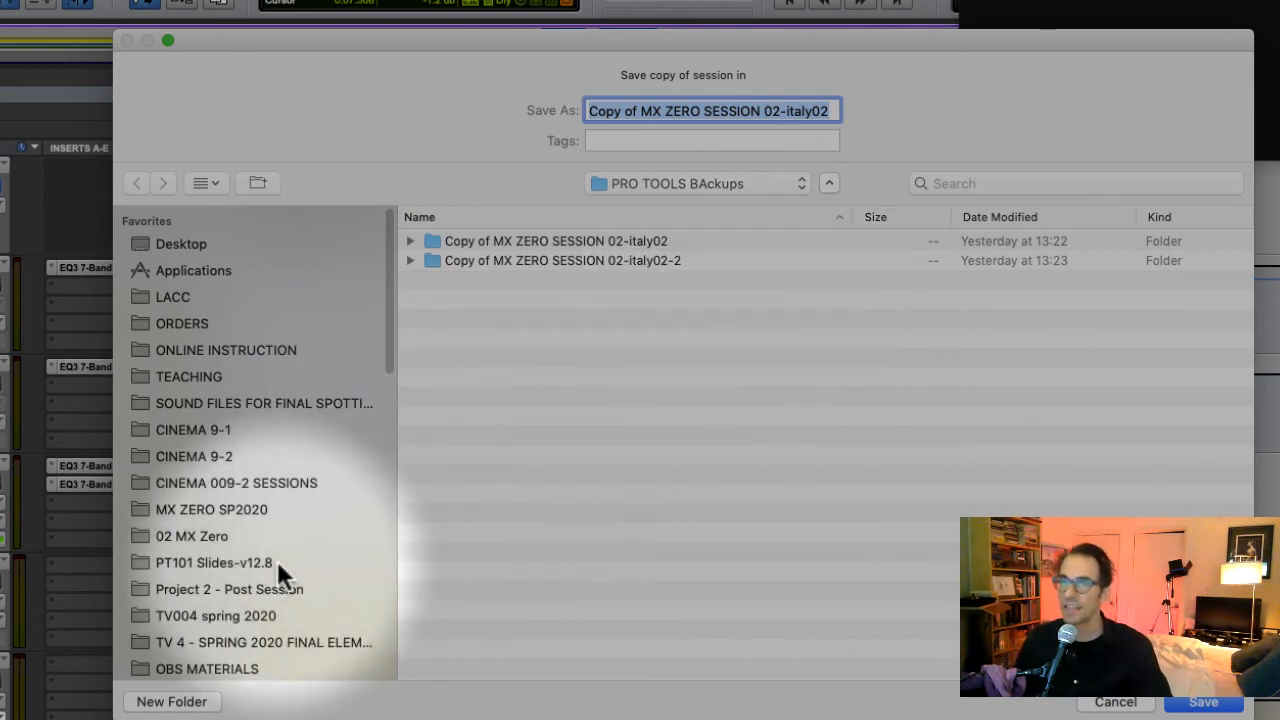
scroll(278, 561, "down", 5)
scroll(278, 570, "down", 8)
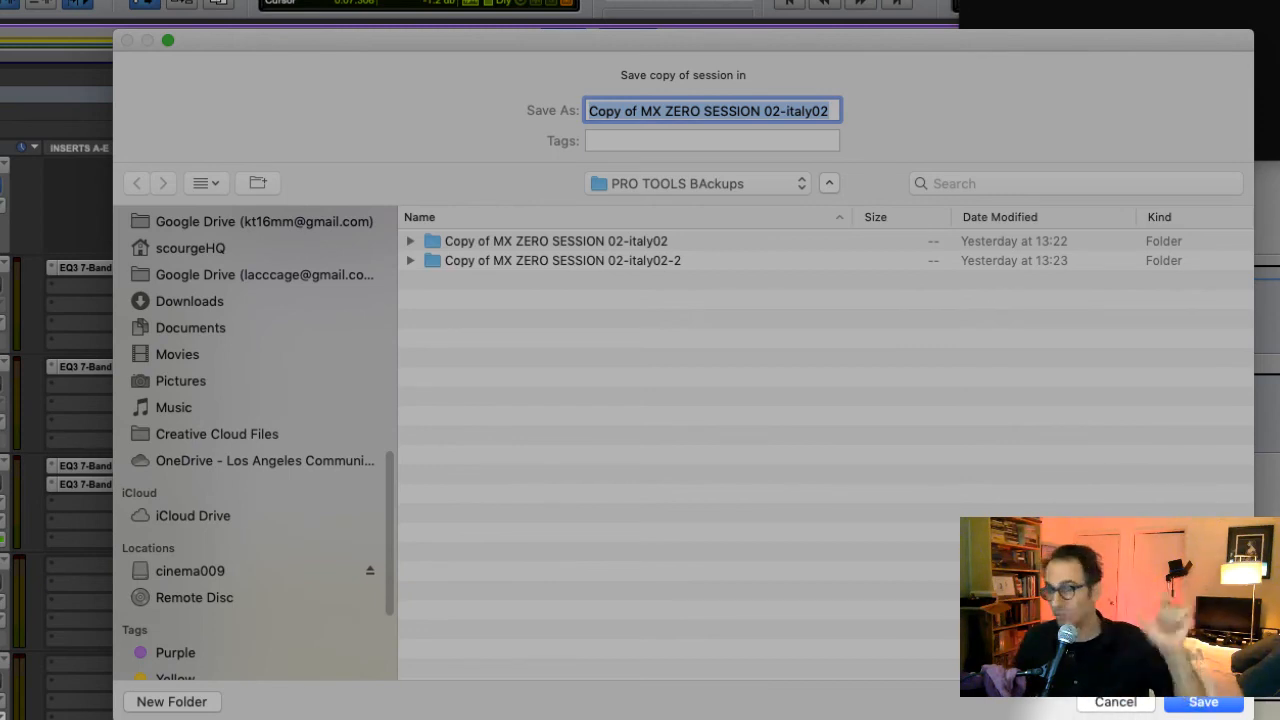
left_click(1122, 705)
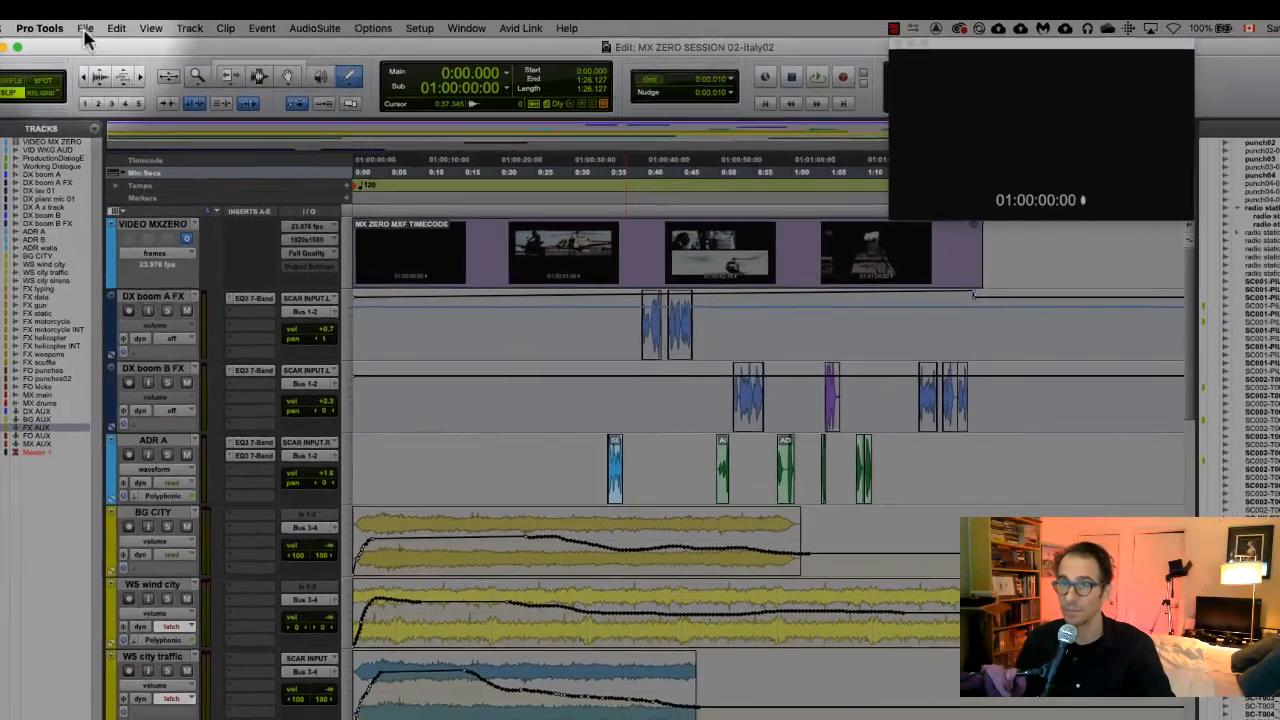
Quit Pro Tools and switch to the MX ZERO AAF project in Premiere Pro.
left_click(105, 39)
mouse_move(73, 40)
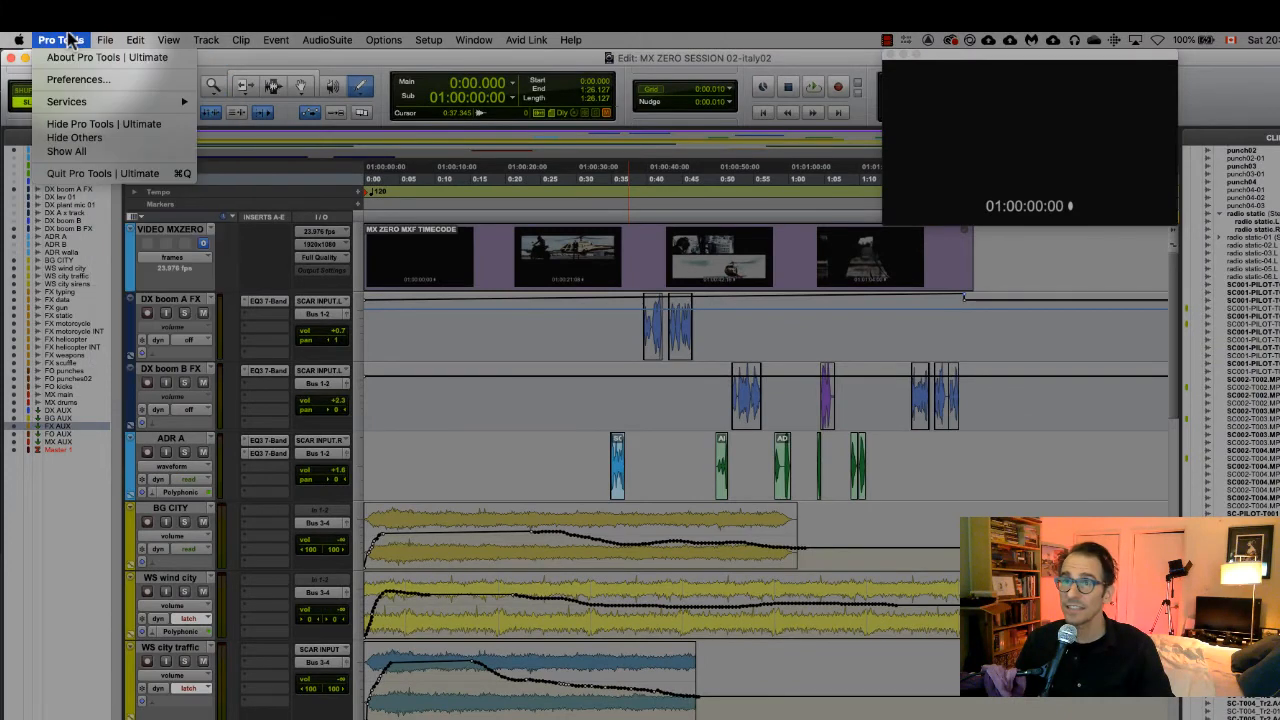
left_click(78, 173)
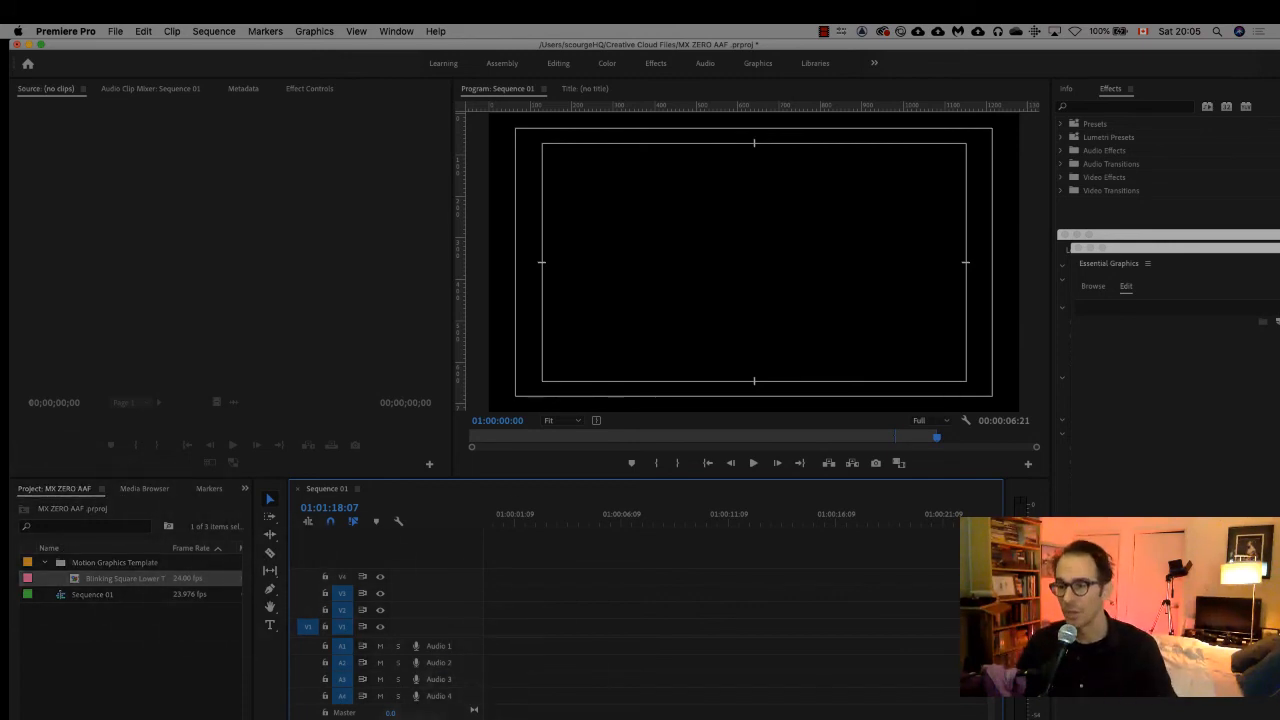
Import MX ZERO MP4 TIMECODE.mp4 and MULTIPLE TANGOS STEREO MIX 06062020.wav from the MX ZERO SESSION 01 folder in Finder into the Premiere Pro project.
key("super+Tab")
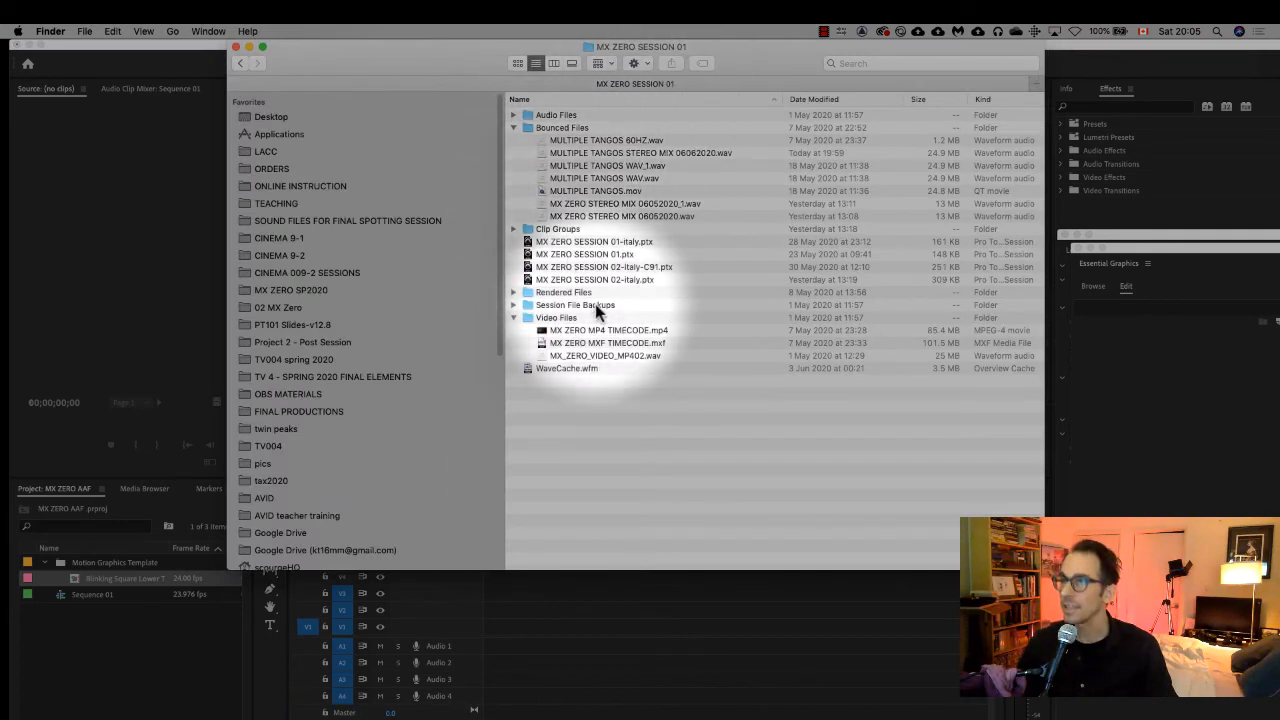
left_click_drag(540, 331, 147, 652)
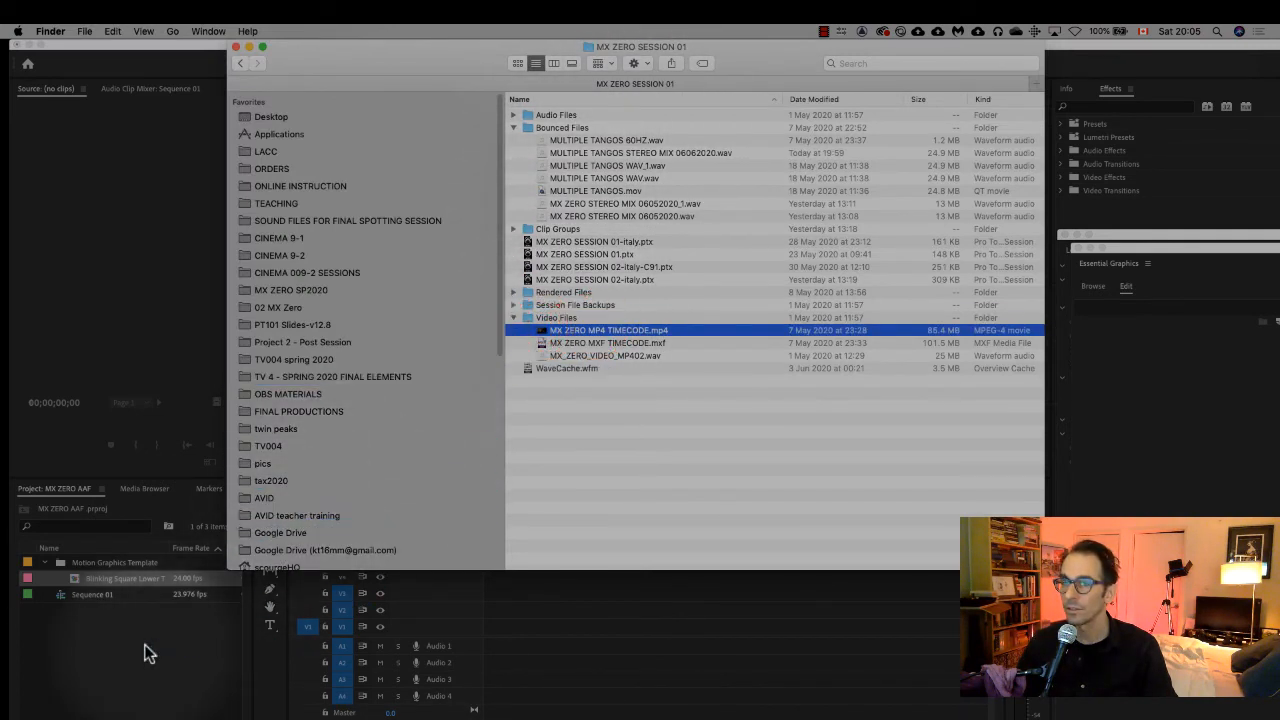
left_click(572, 128)
left_click(696, 152)
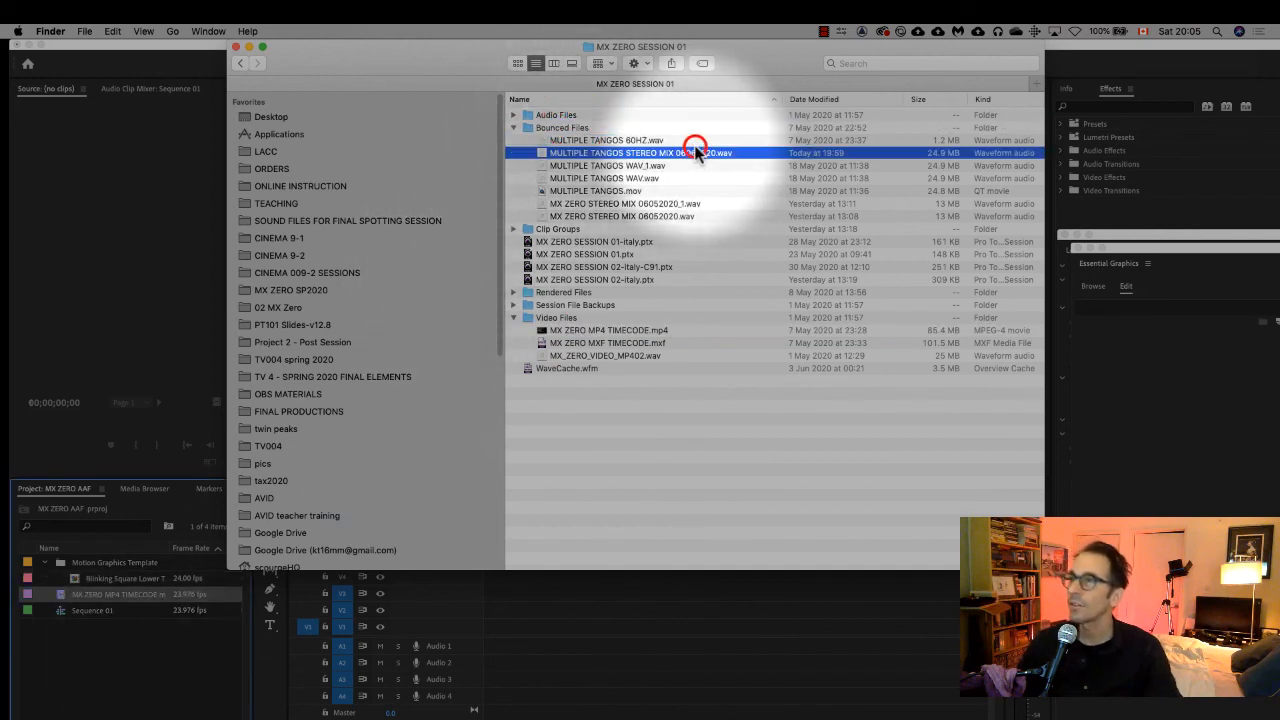
left_click_drag(537, 153, 123, 669)
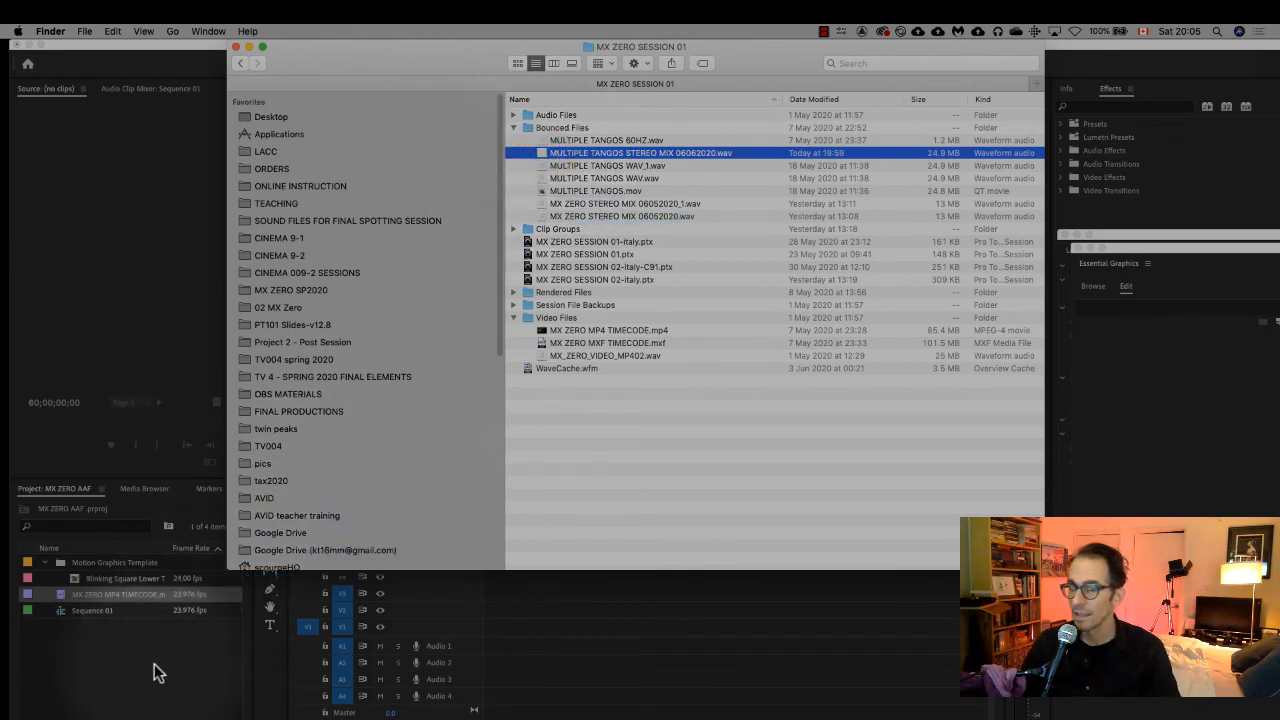
left_click(153, 670)
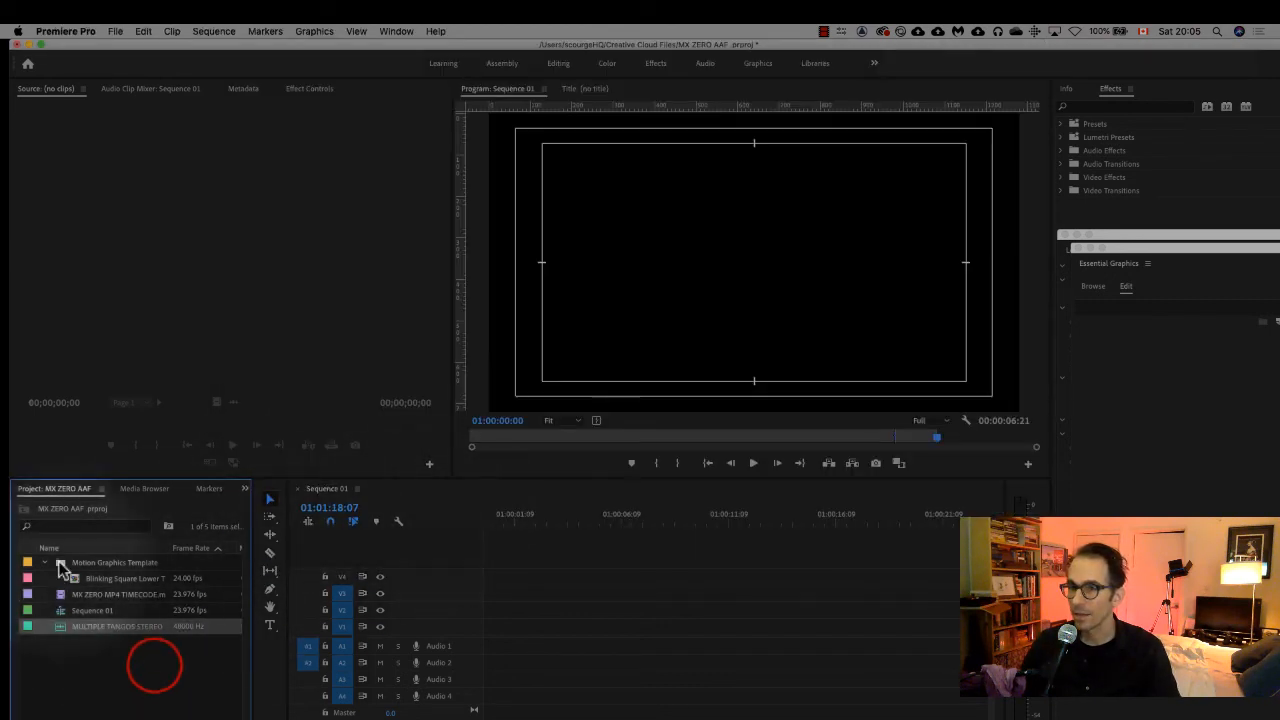
Place the MX ZERO MP4 TIMECODE clip on V1 and the MULTIPLE TANGOS stereo mix on A1 and A2 at the start of Sequence 01.
left_click(62, 595)
left_click_drag(153, 598, 463, 629)
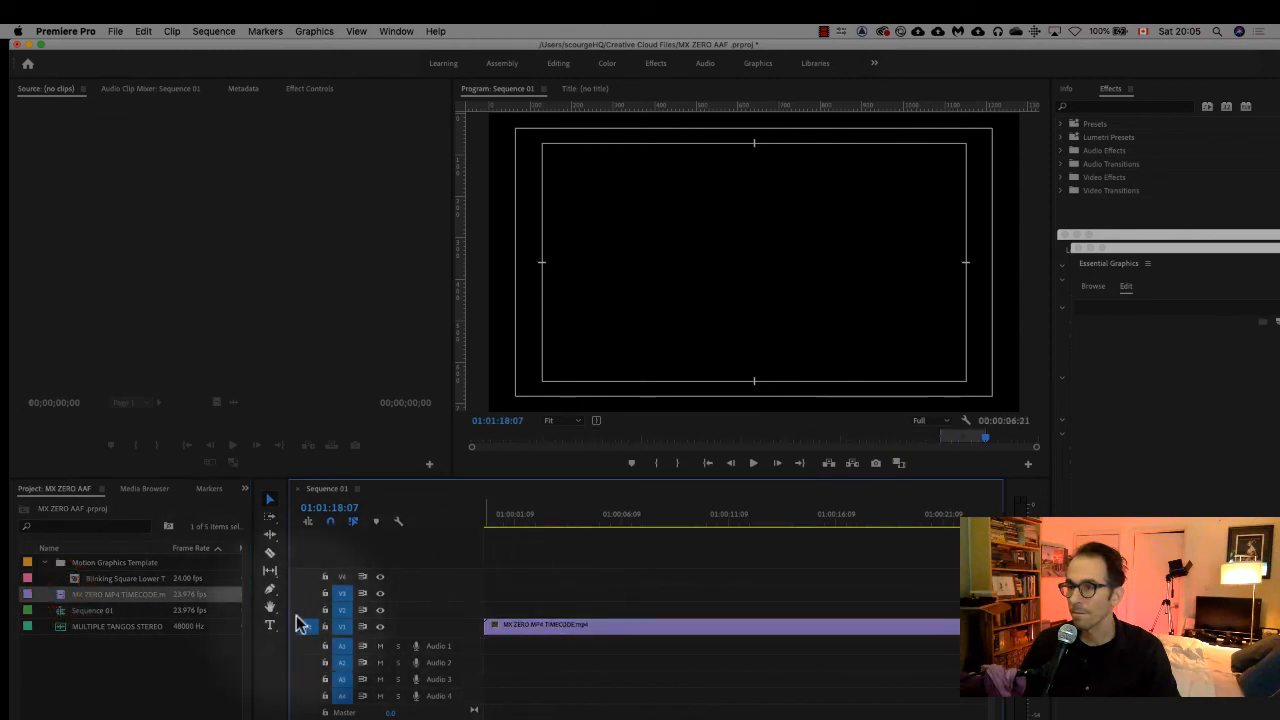
mouse_move(62, 628)
left_mouse_down()
mouse_move(394, 623)
mouse_move(523, 654)
mouse_move(464, 645)
left_mouse_up()
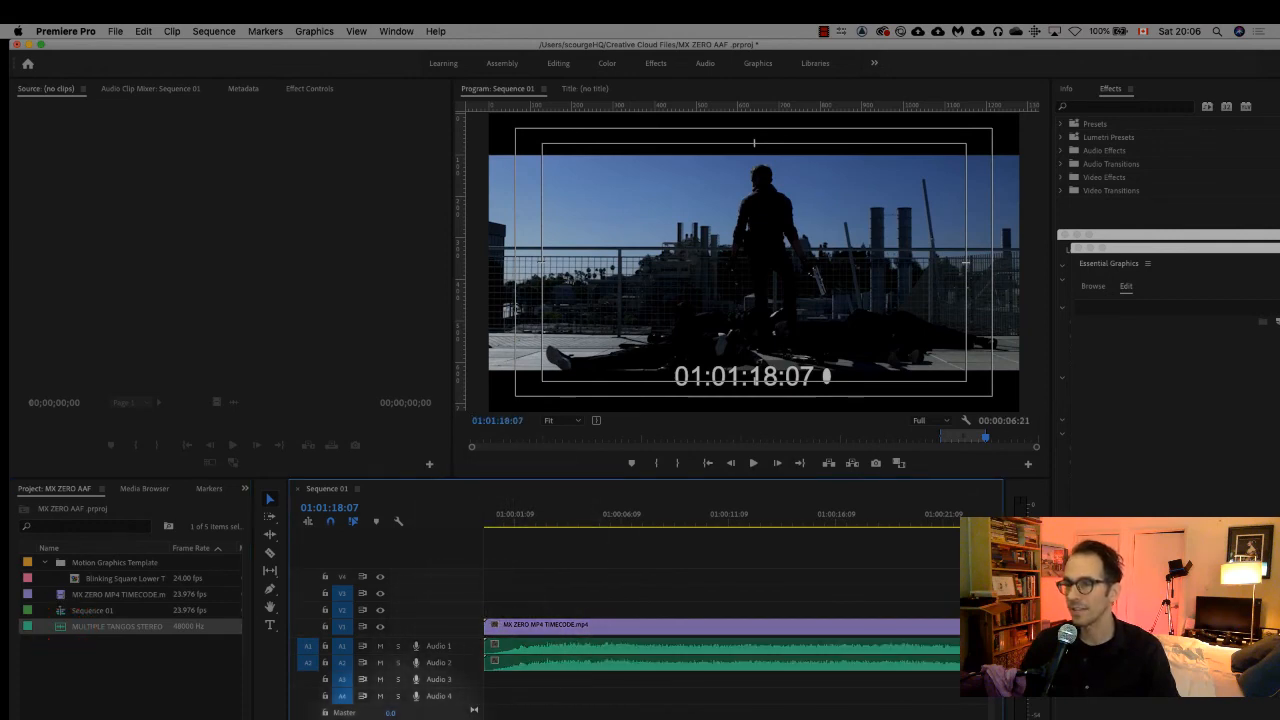
left_click_drag(400, 719, 556, 719)
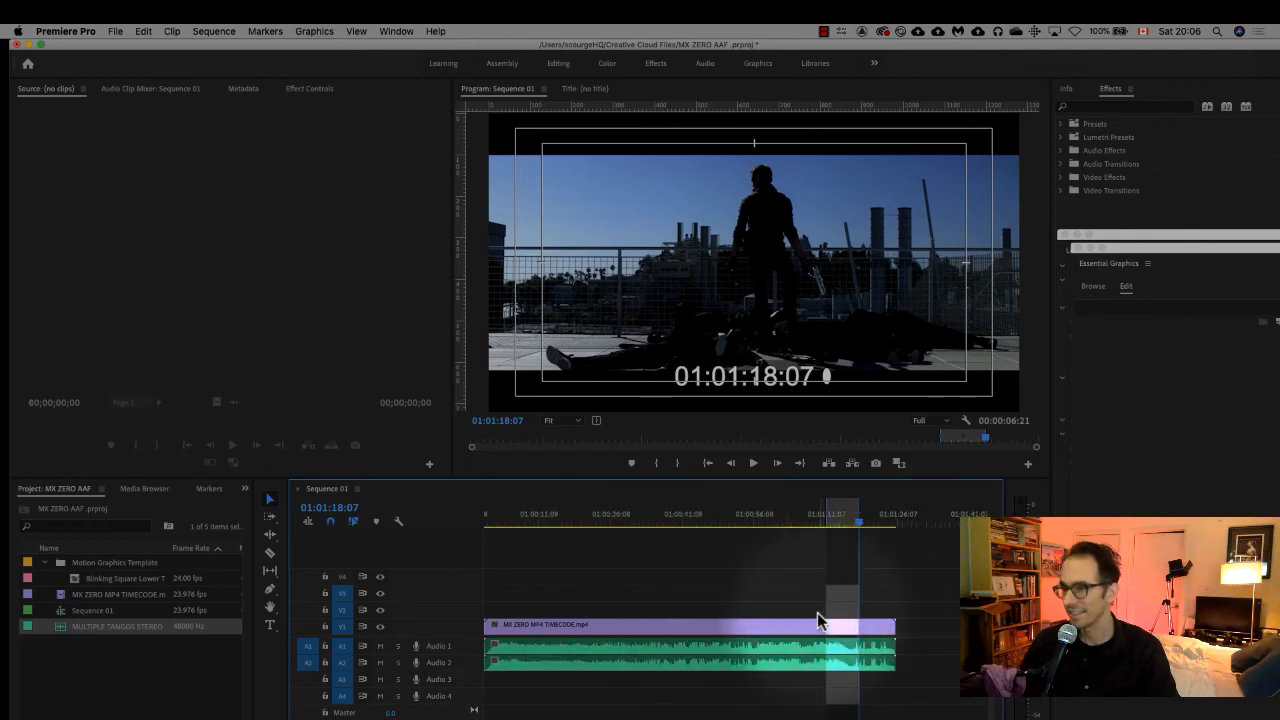
Expand the Audio 1 and Audio 2 tracks and play the sequence from 01:00:00:00 to check the mix against the picture.
left_click_drag(543, 514, 465, 540)
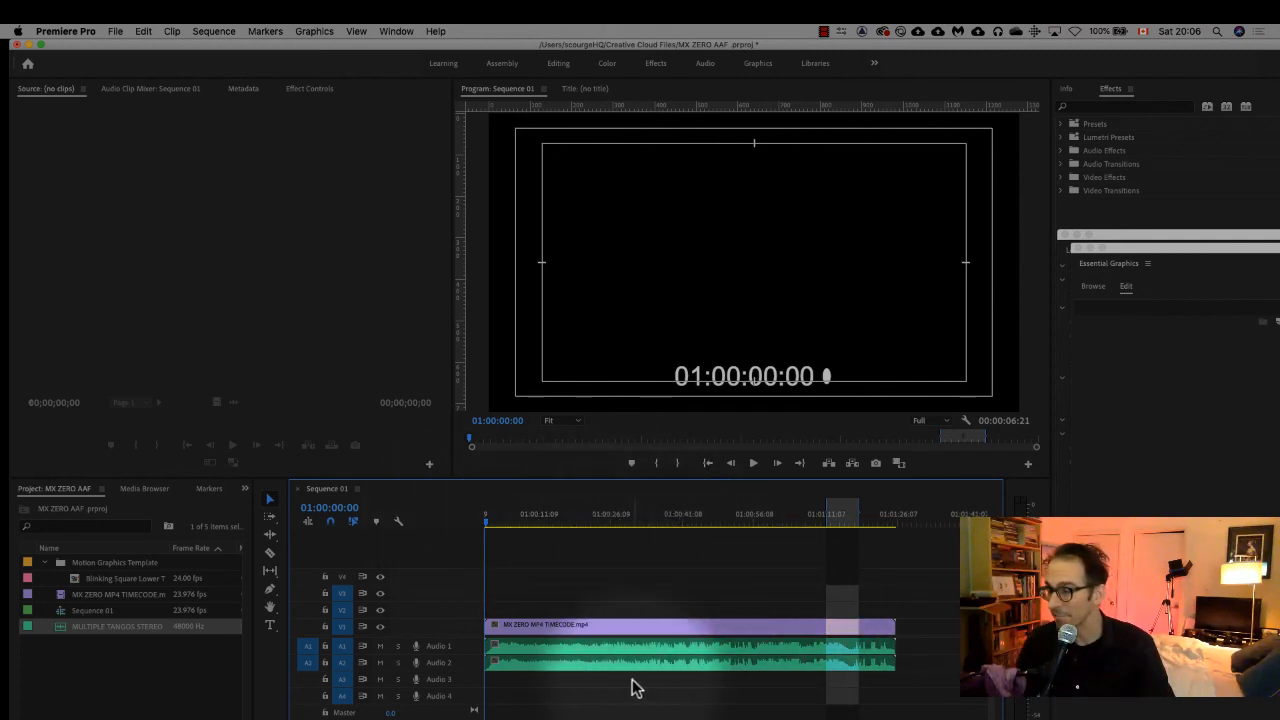
double_click(470, 648)
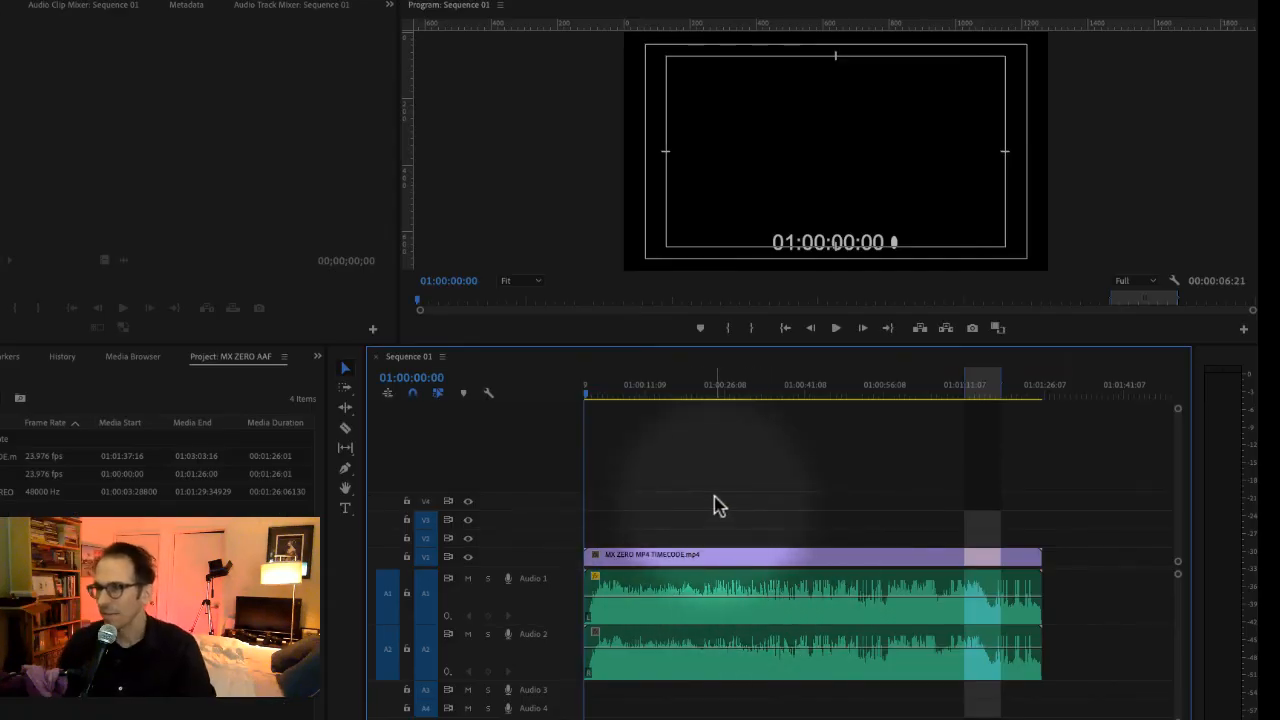
left_click(637, 486)
key("space")
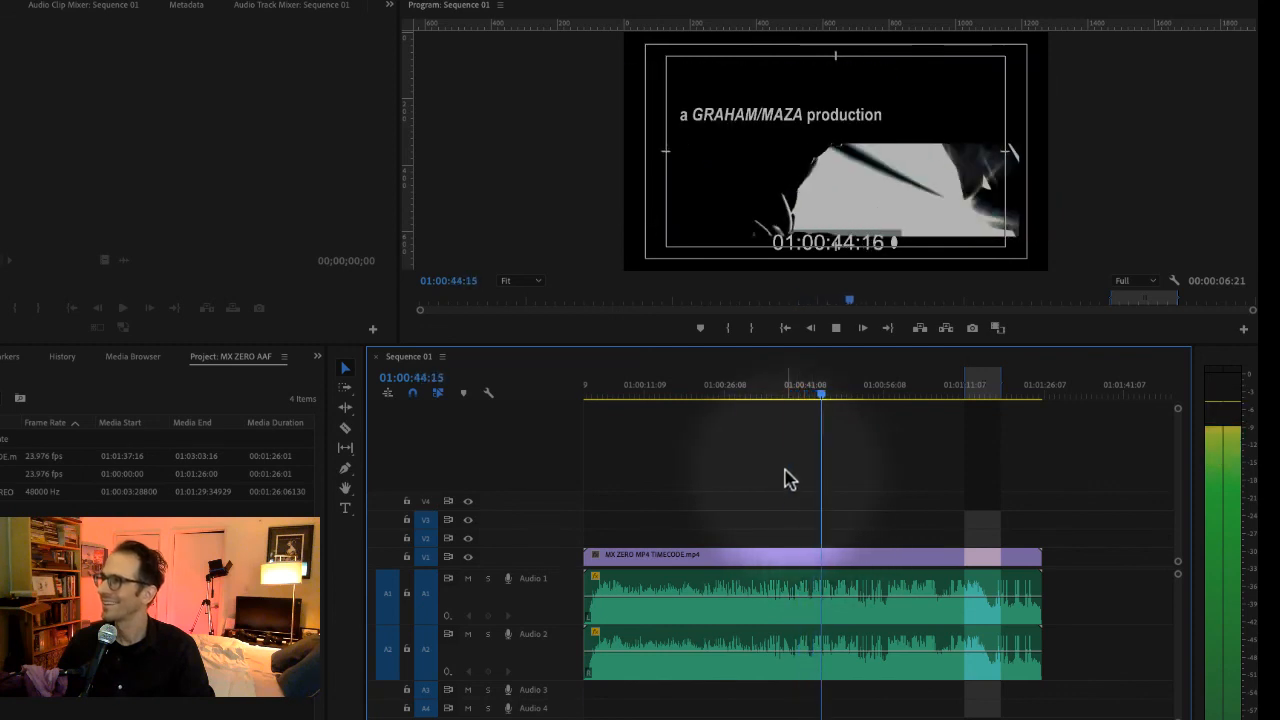
key("space")
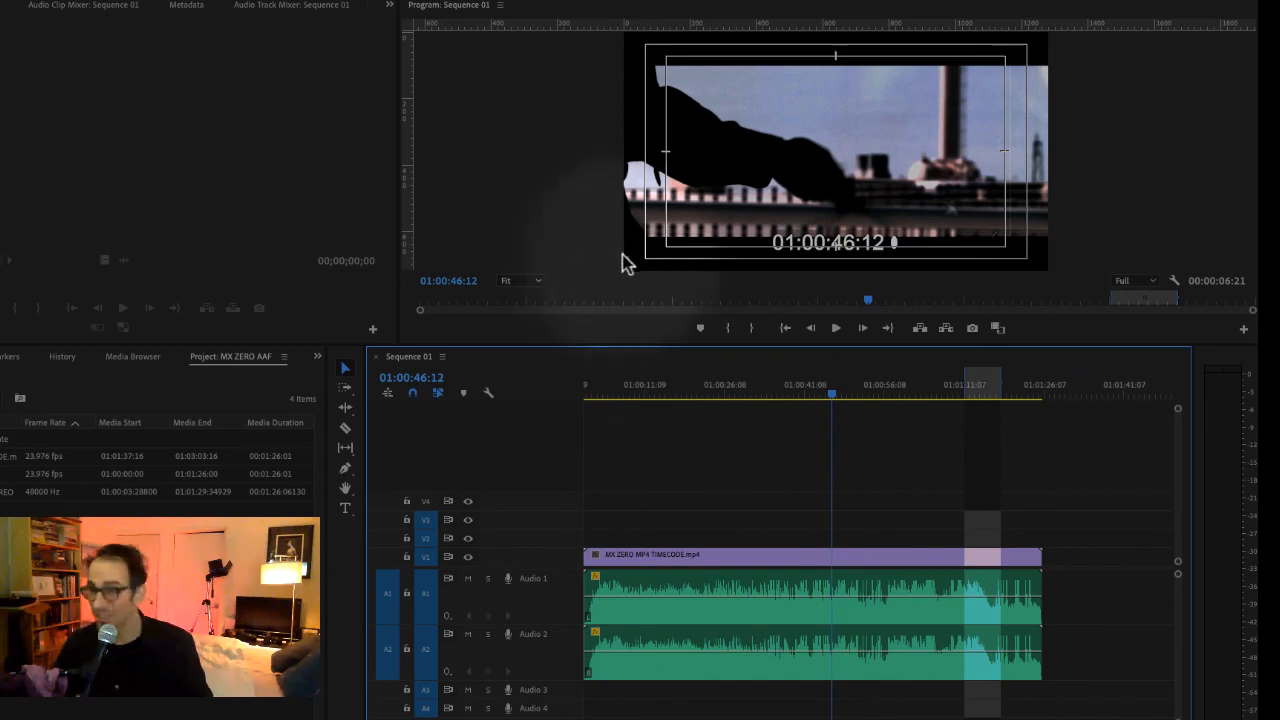
Mark the sequence's In point at 01:00:00:00 and its Out point at the end of the clips, 01:01:26:01.
left_click_drag(666, 390, 509, 400)
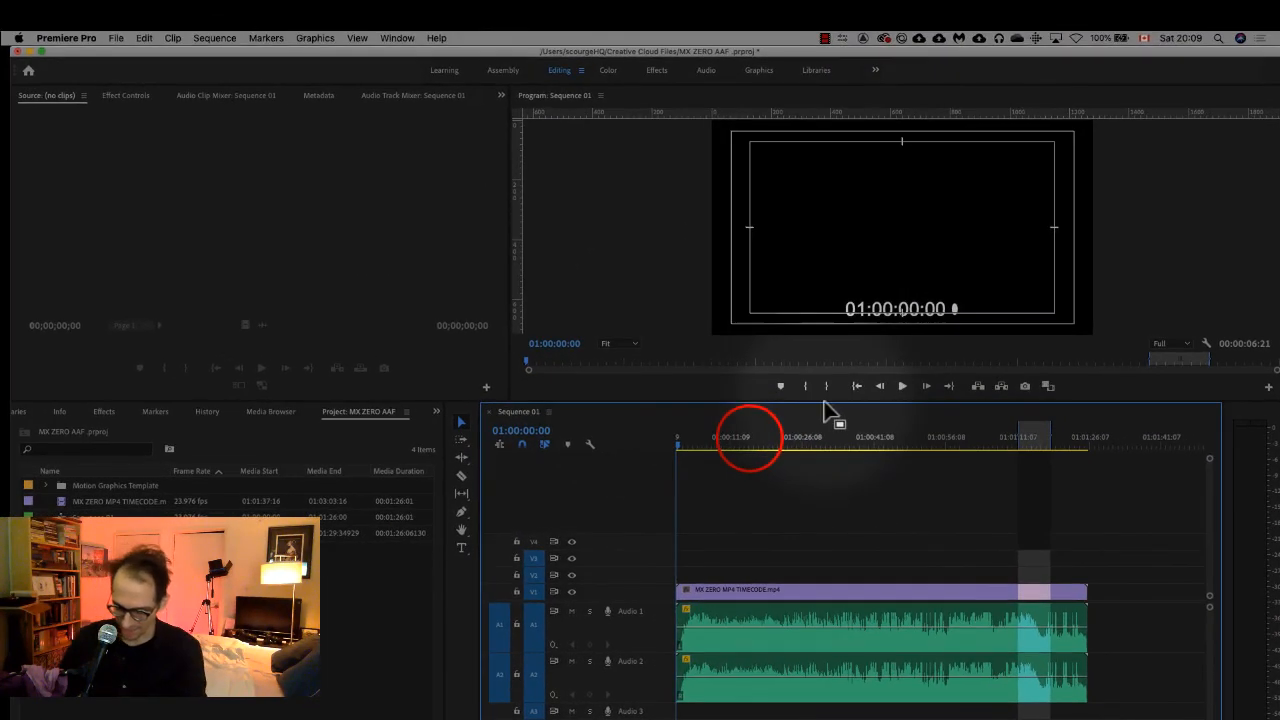
key("i")
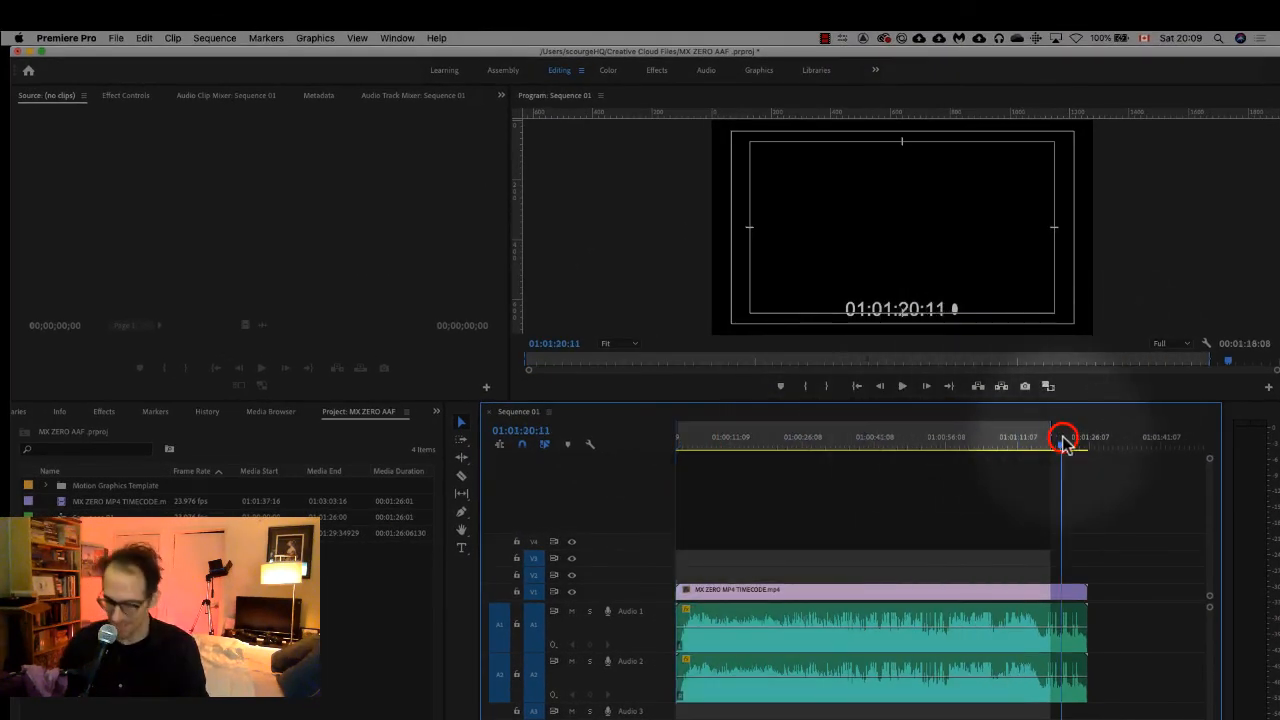
key("Down")
key("o")
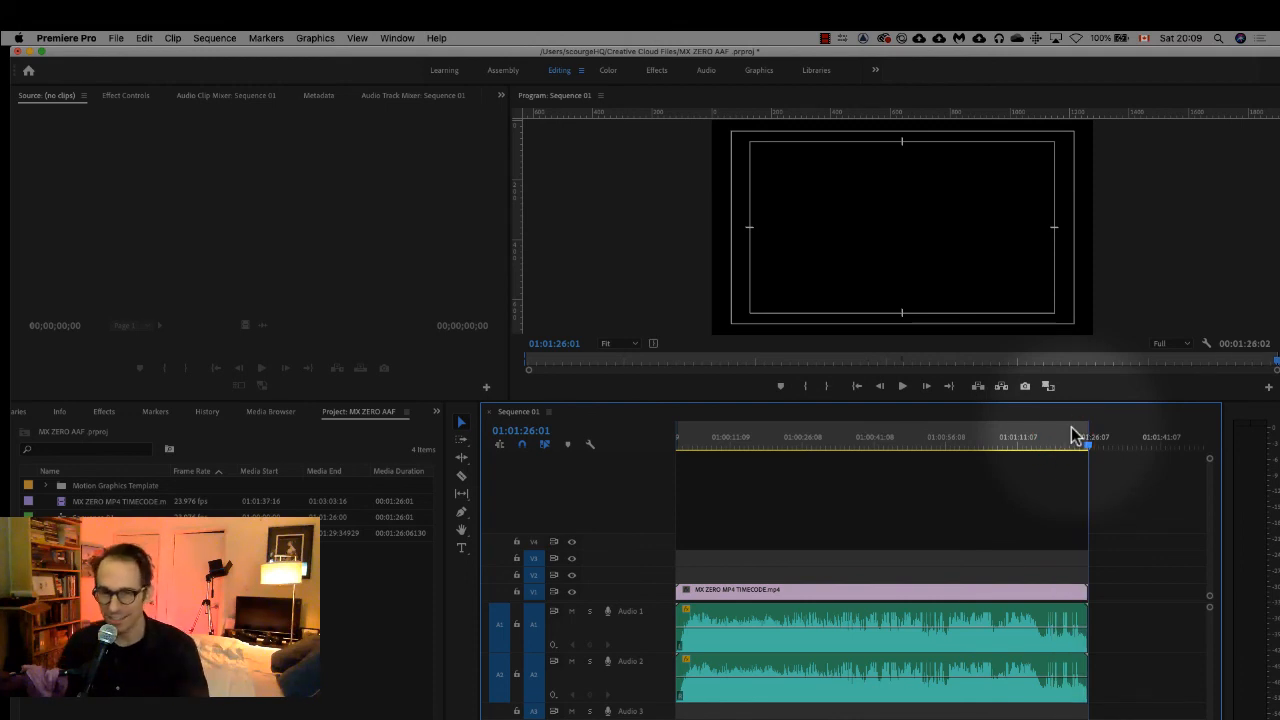